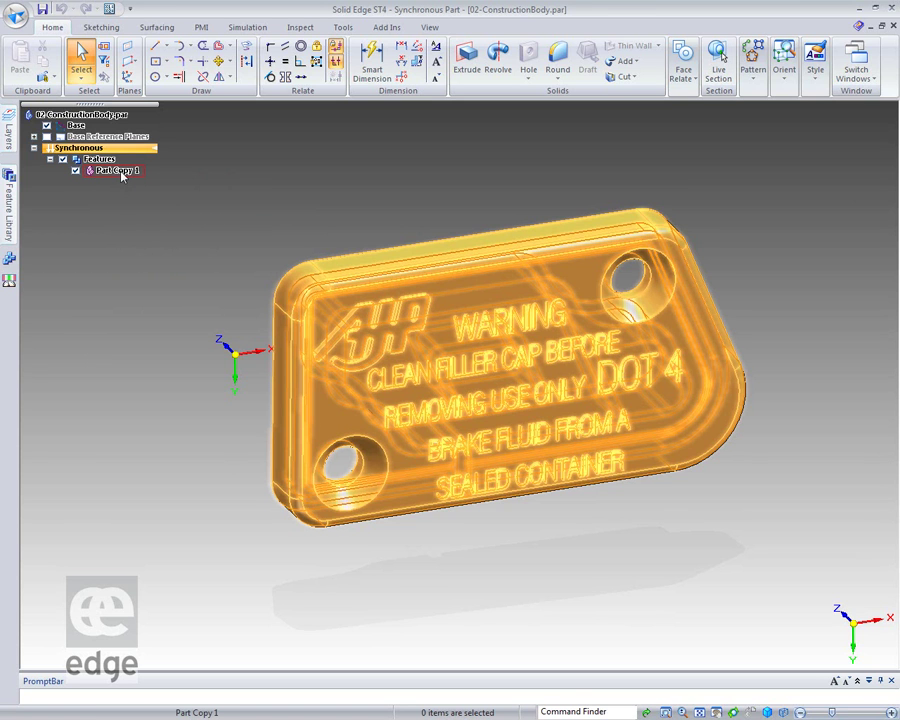
Step: Attach the Part Copy 1 construction body to the model, adding its faces as solid geometry
left_click(120, 172)
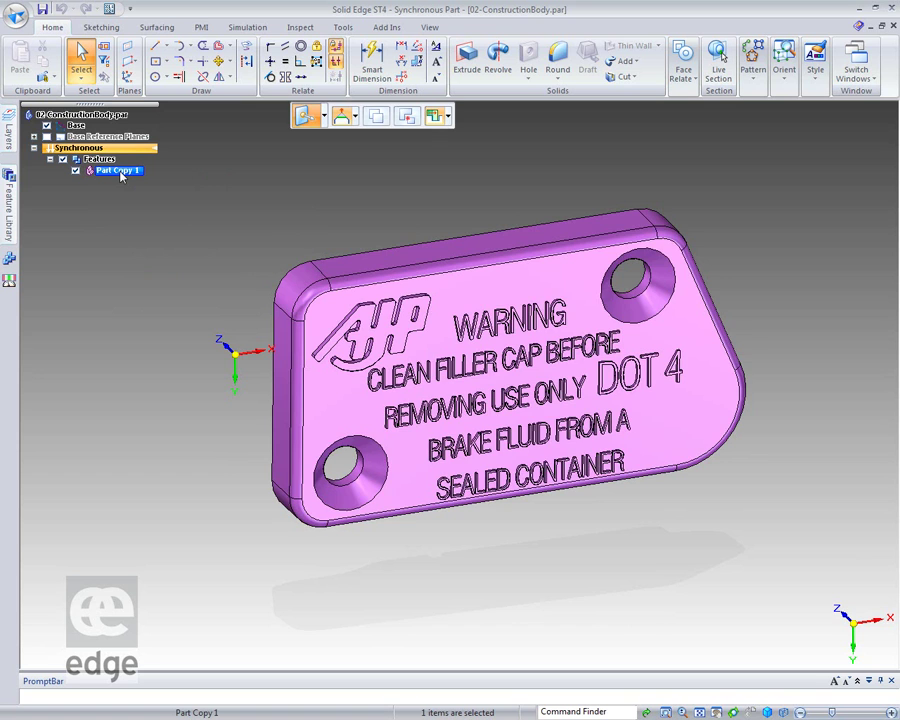
right_click(121, 176)
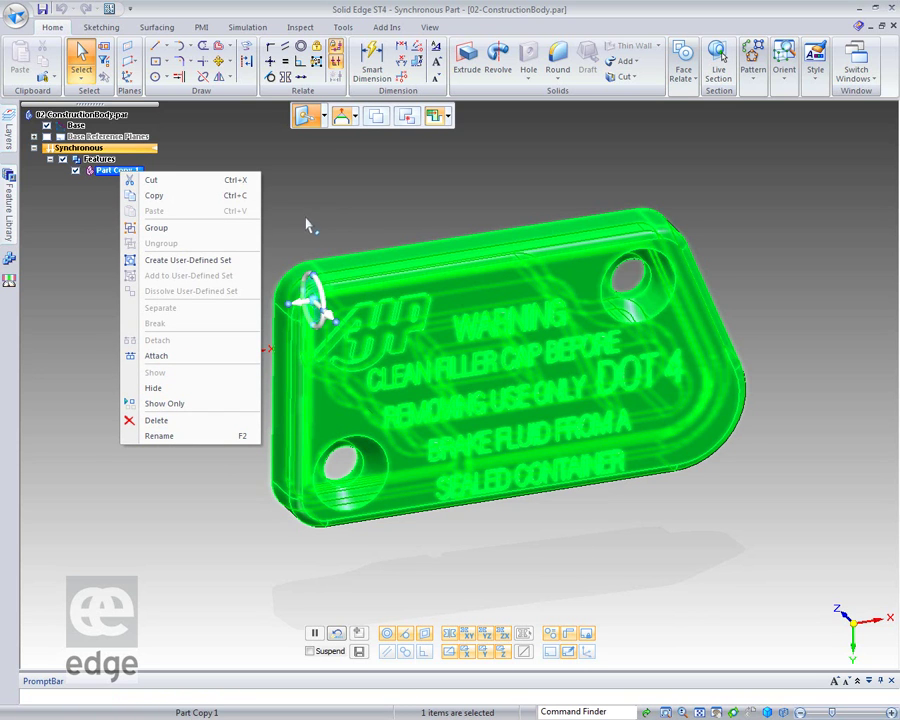
left_click(151, 358)
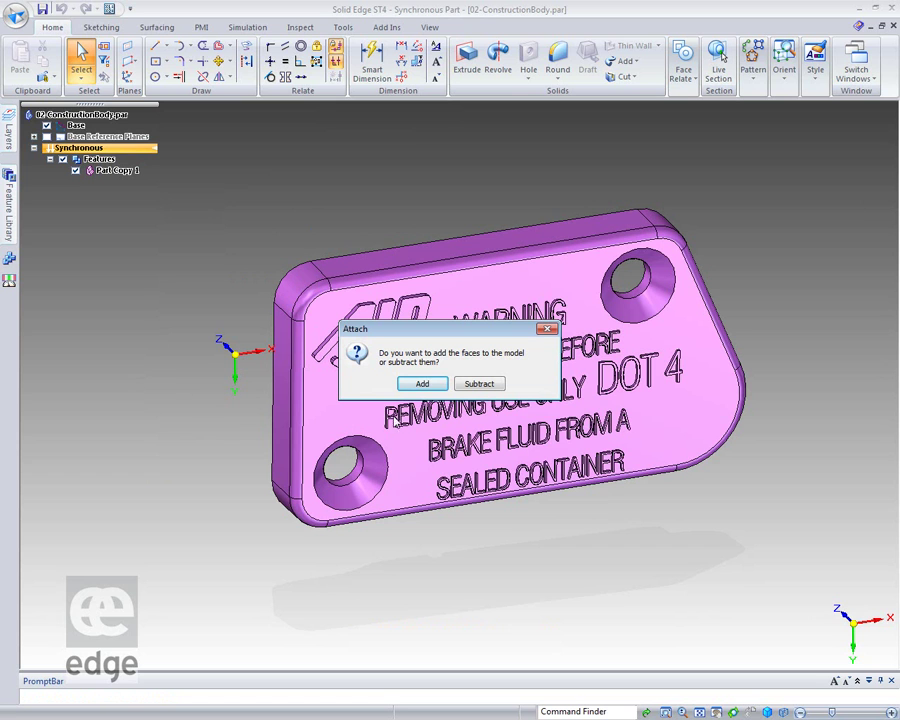
left_click(423, 385)
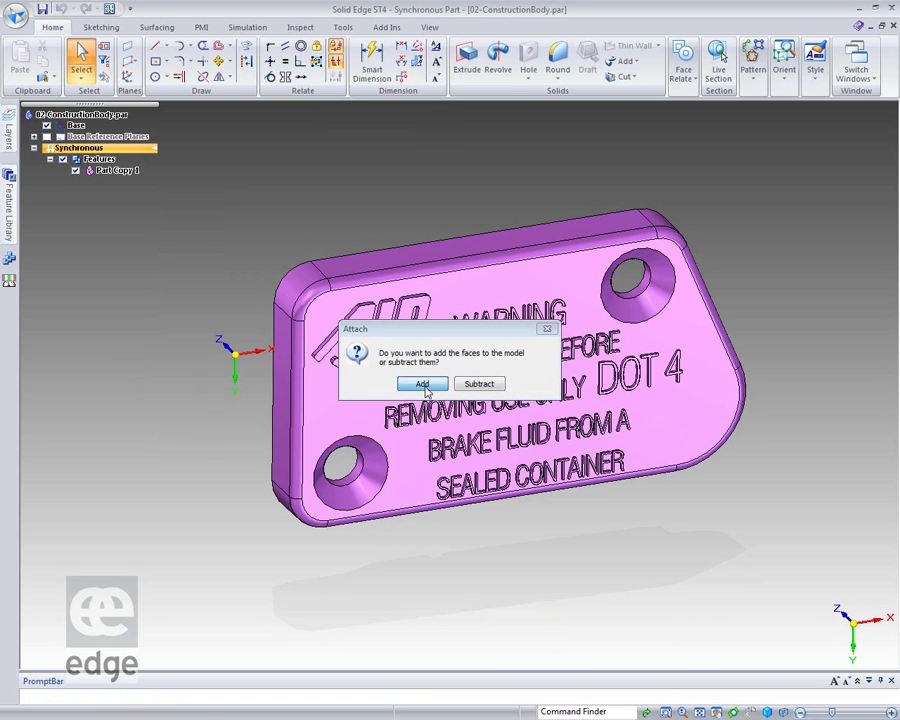
left_click(127, 548)
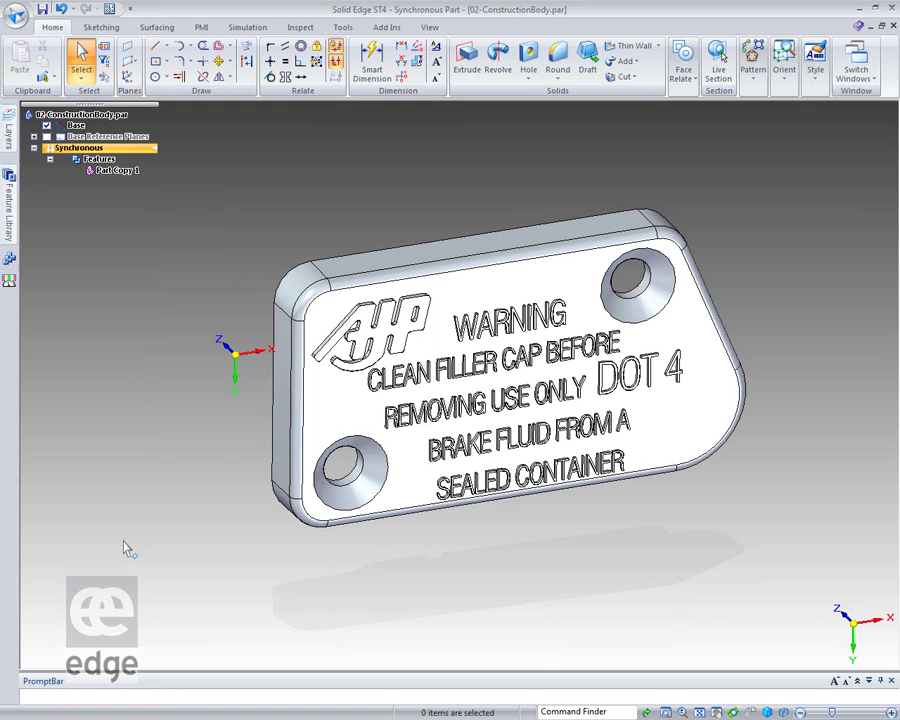
middle_click_drag(141, 528, 187, 532)
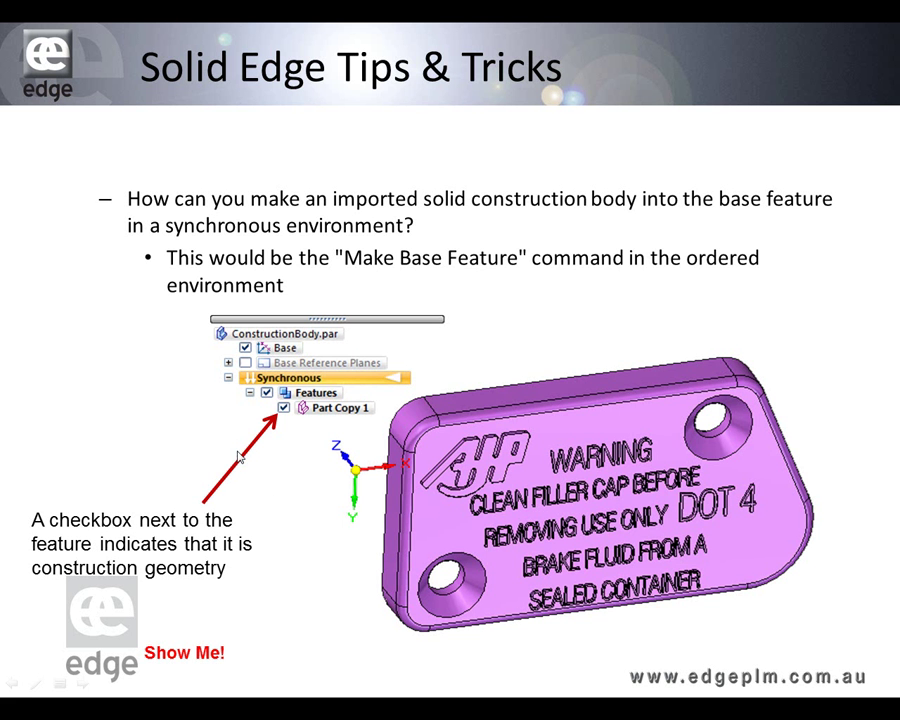
left_click(273, 503)
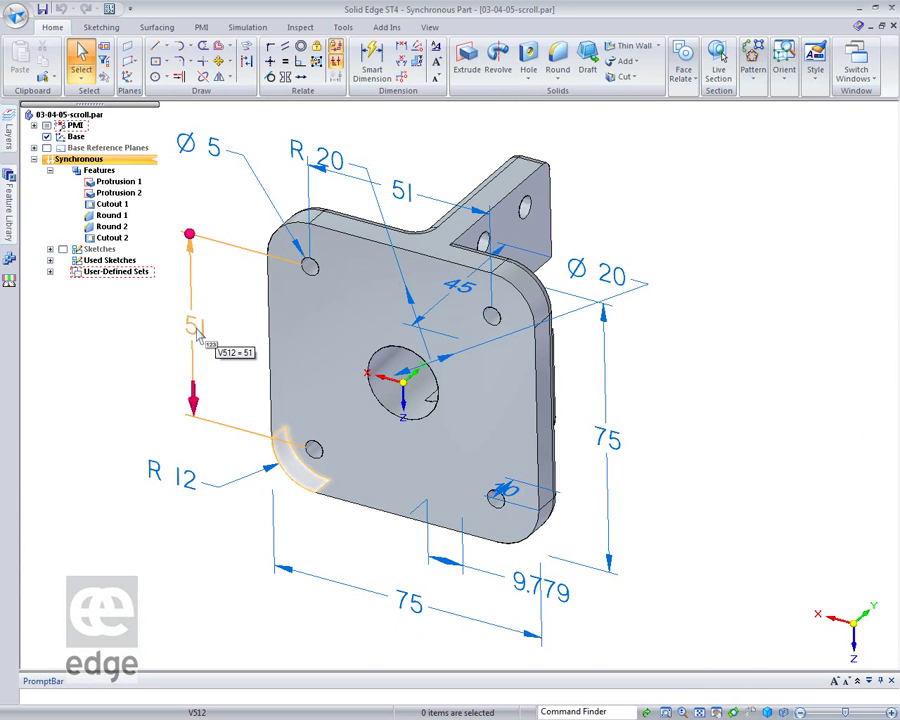
Step: Edit the vertical 51 mm hole-spacing dimension, raising it incrementally to 56.1 mm and stepping it back to 51 mm
left_click(197, 336)
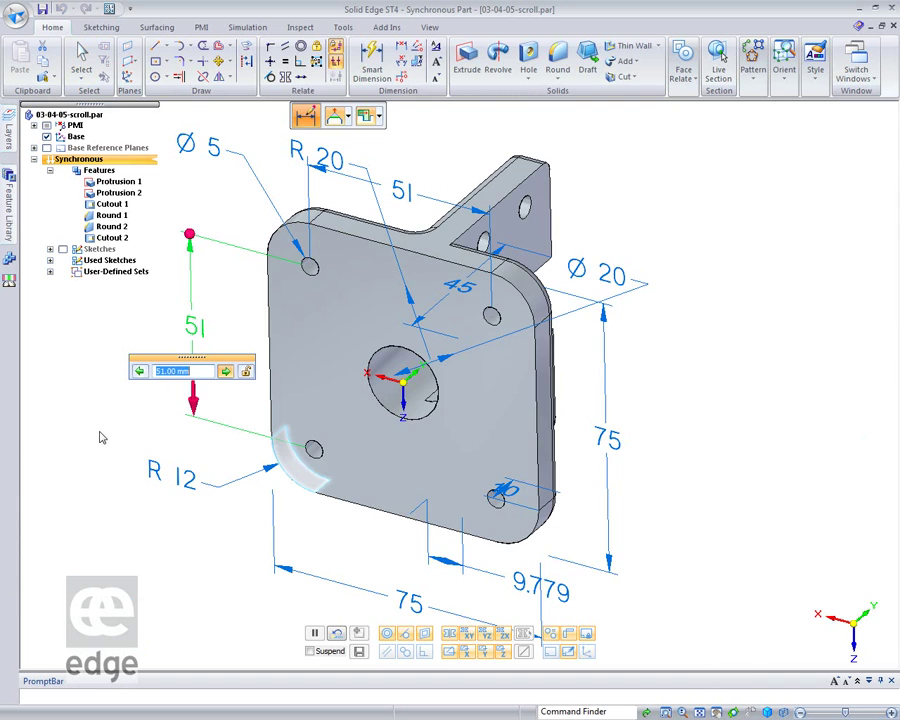
scroll(100, 437, "down", 2)
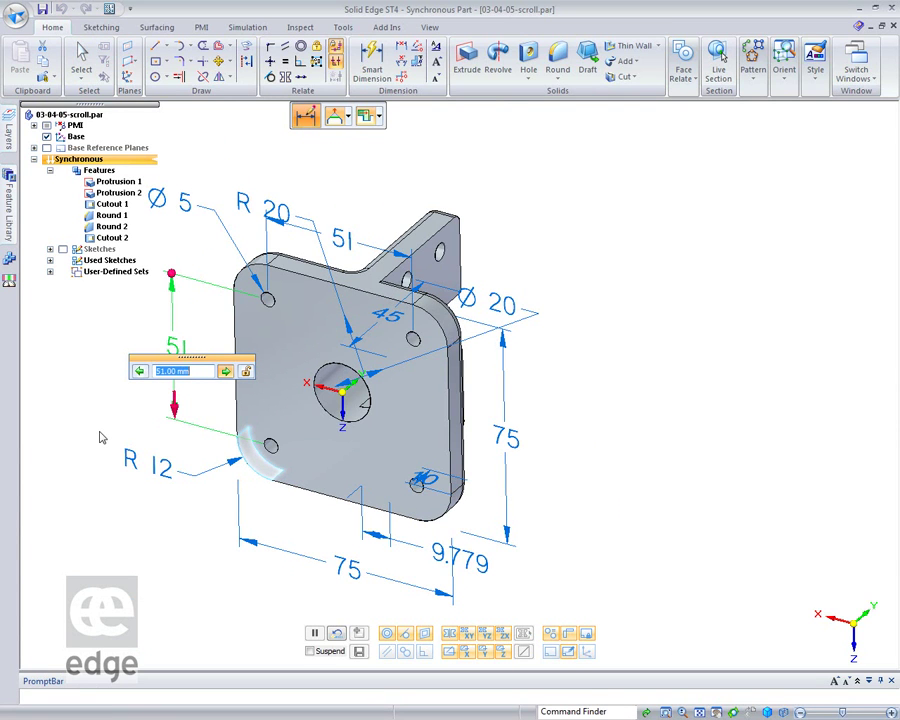
scroll(100, 437, "down", 2)
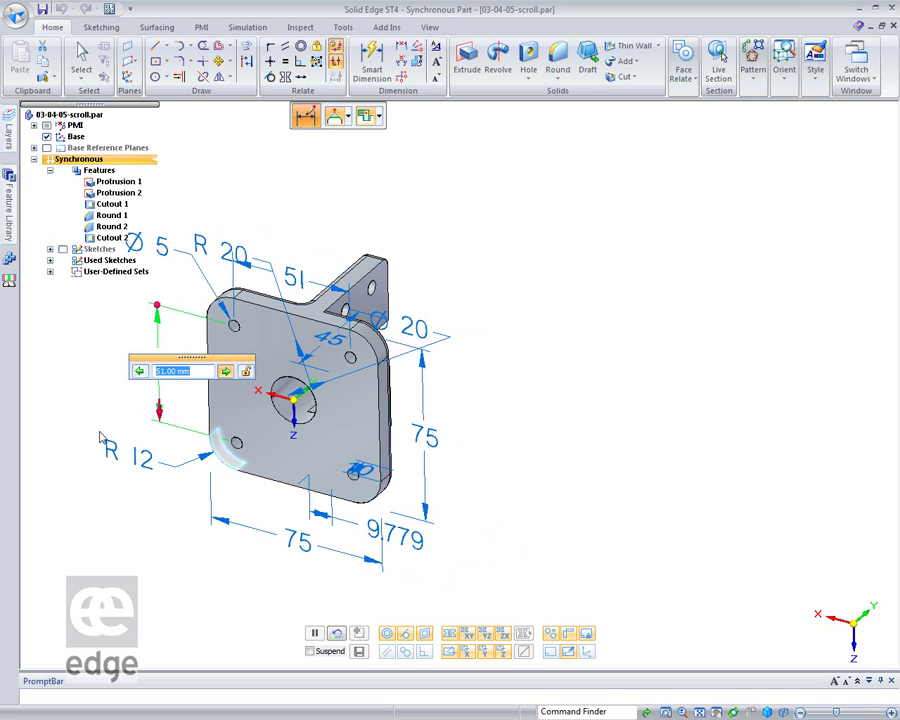
scroll(100, 437, "up", 2)
scroll(100, 437, "up", 2)
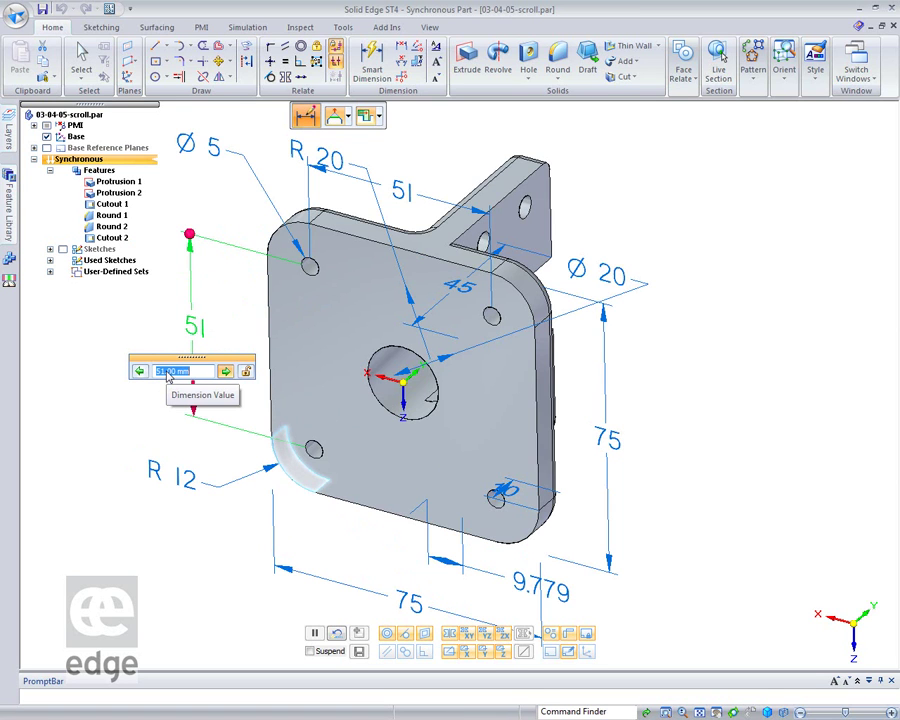
scroll(167, 376, "up", 2)
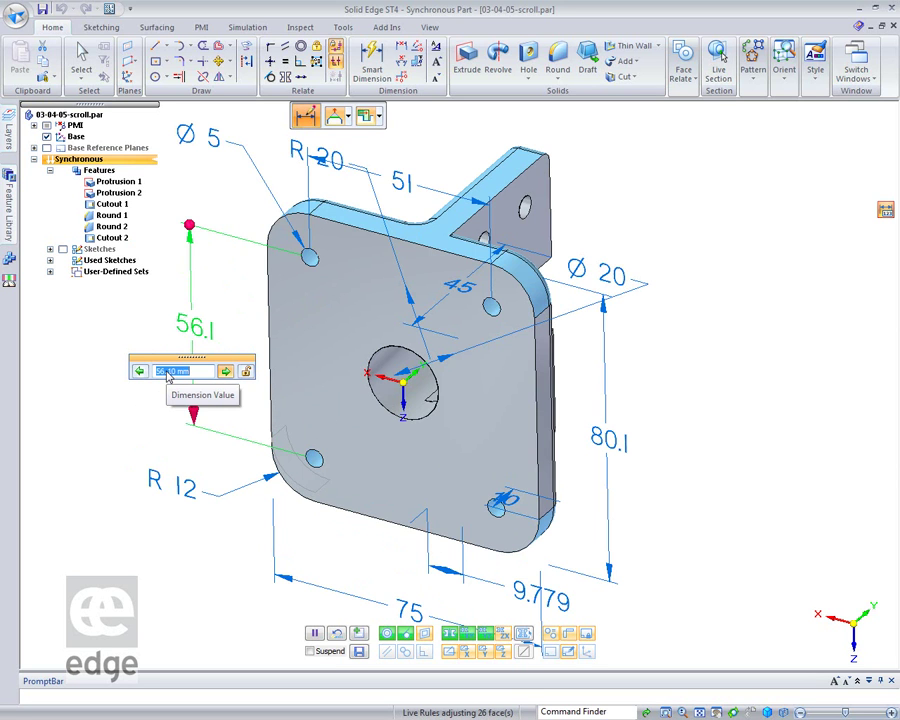
scroll(167, 376, "down", 1)
scroll(168, 376, "down", 1)
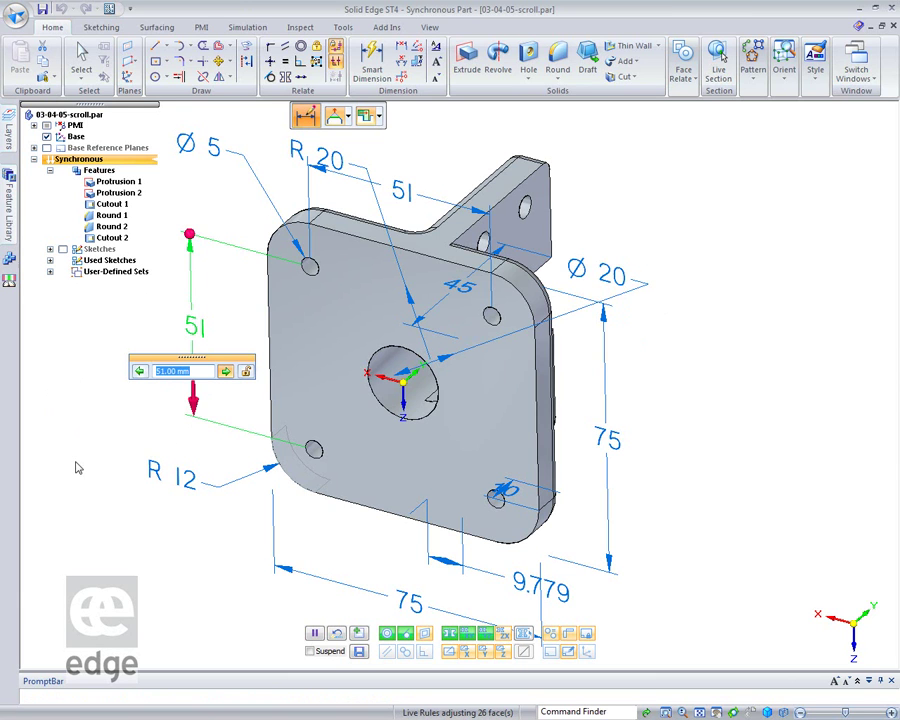
Step: Enable value changes using the mouse wheel in the general Solid Edge options and apply the setting
left_click(15, 16)
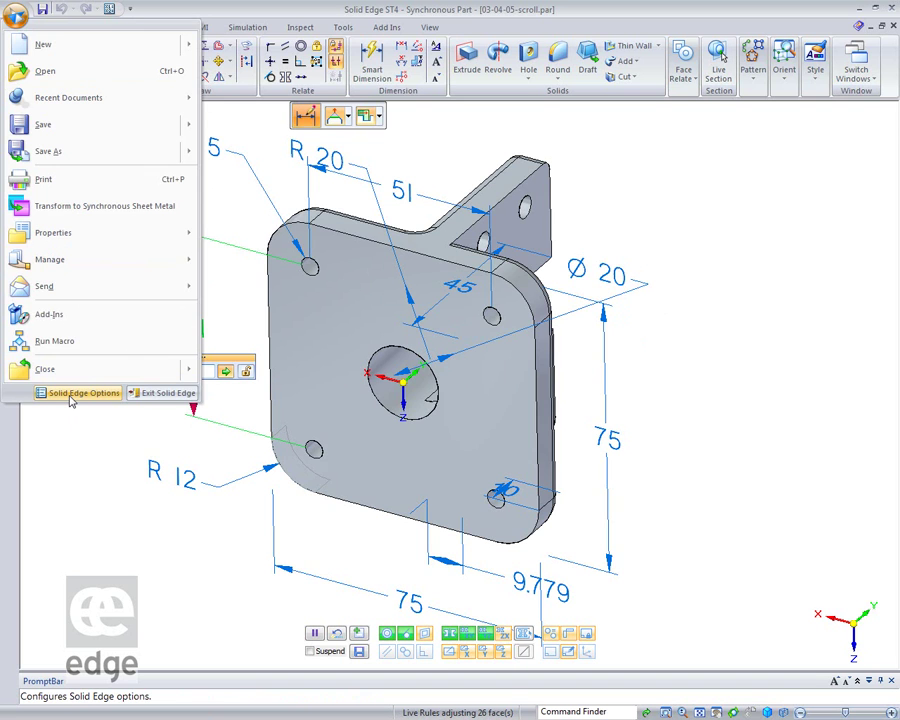
left_click(82, 393)
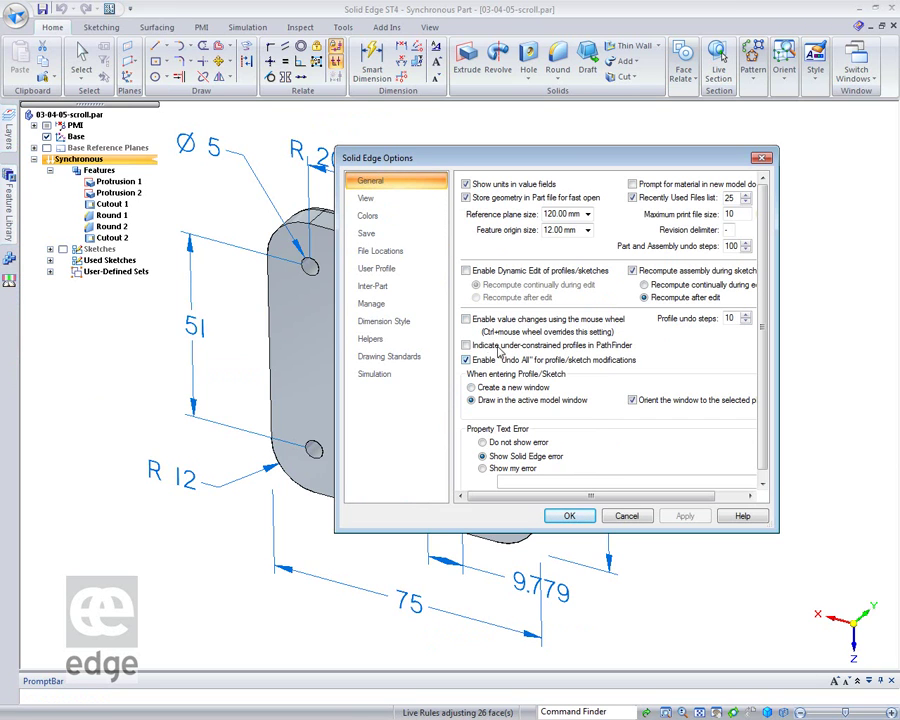
left_click(466, 320)
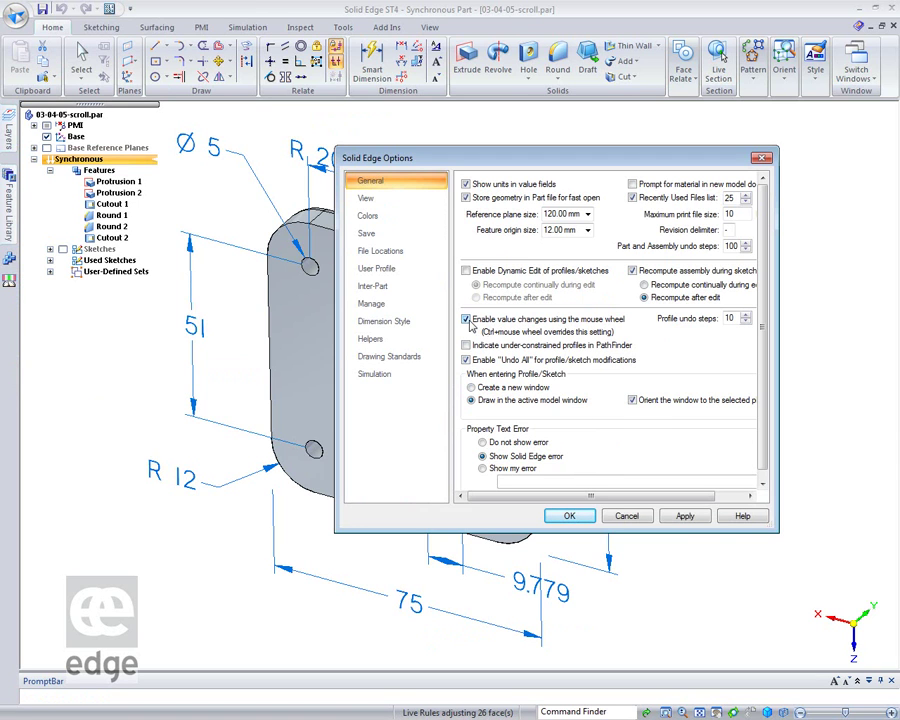
left_click(685, 516)
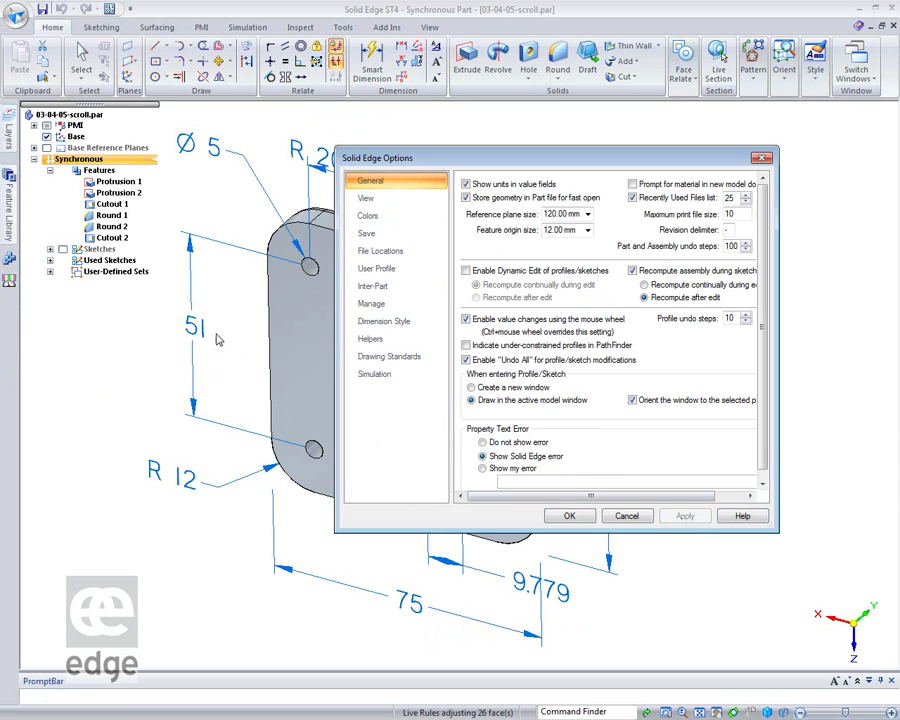
left_click(569, 516)
Step: Step the vertical hole-spacing dimension up to 56.1 mm, down to 48.45 mm, and back to 51 mm
left_click(195, 338)
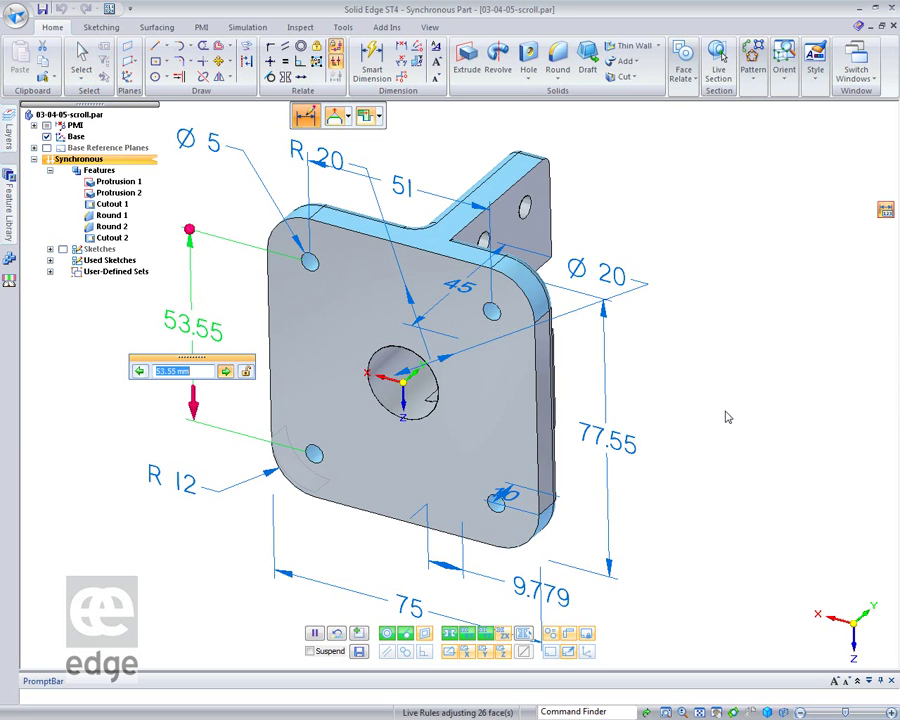
scroll(727, 417, "up", 1)
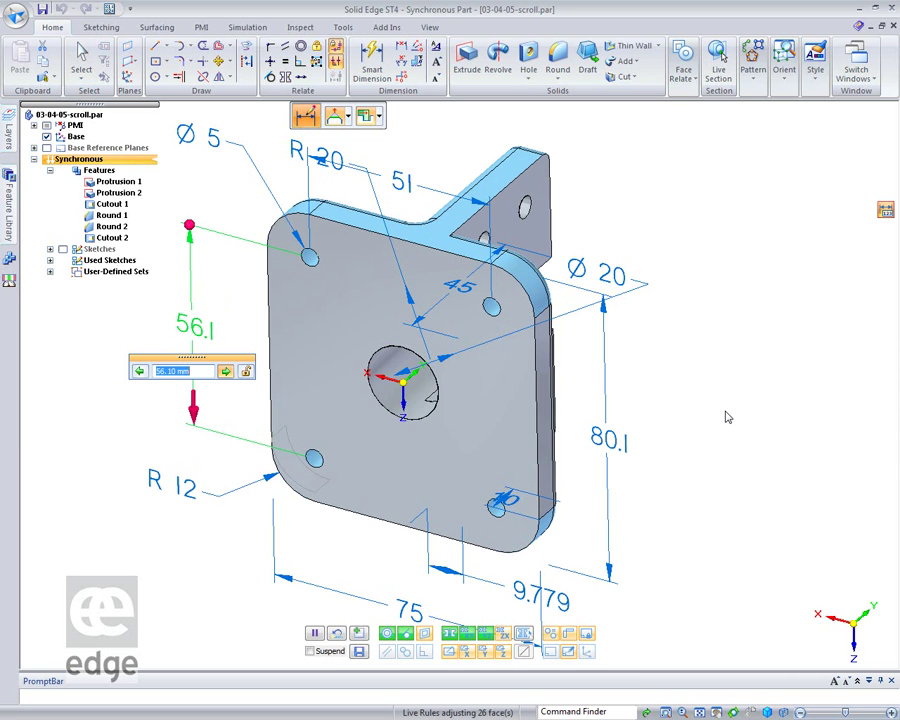
scroll(727, 417, "down", 2)
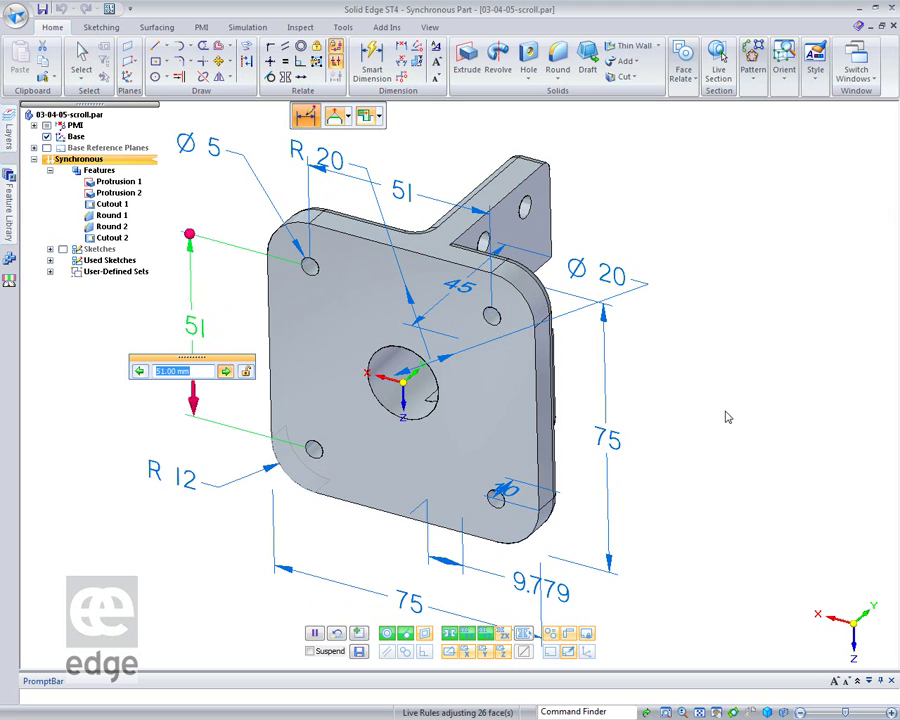
scroll(727, 417, "down", 1)
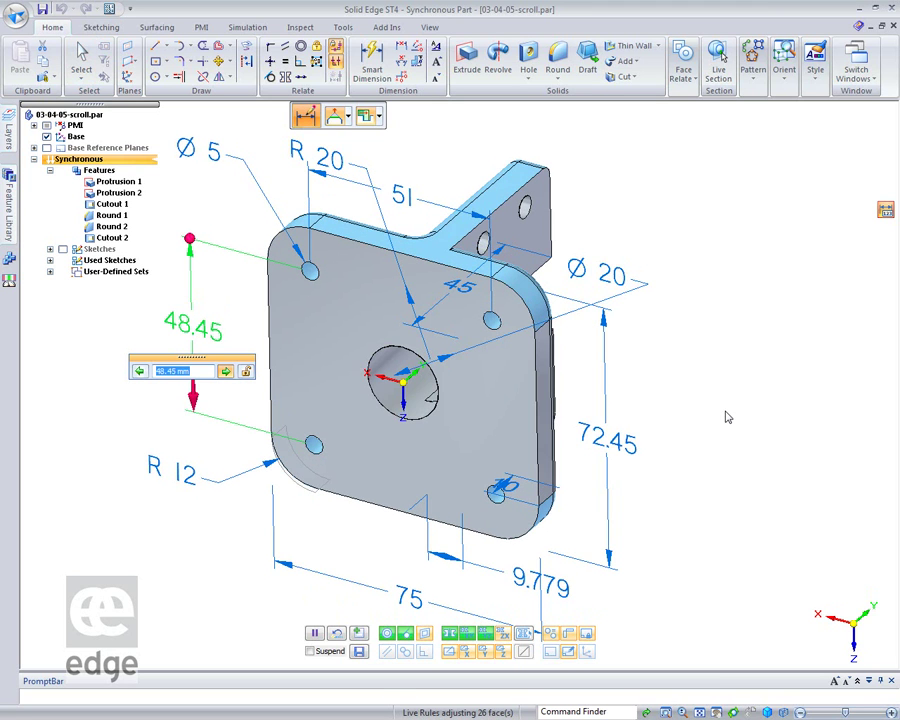
scroll(727, 417, "up", 1)
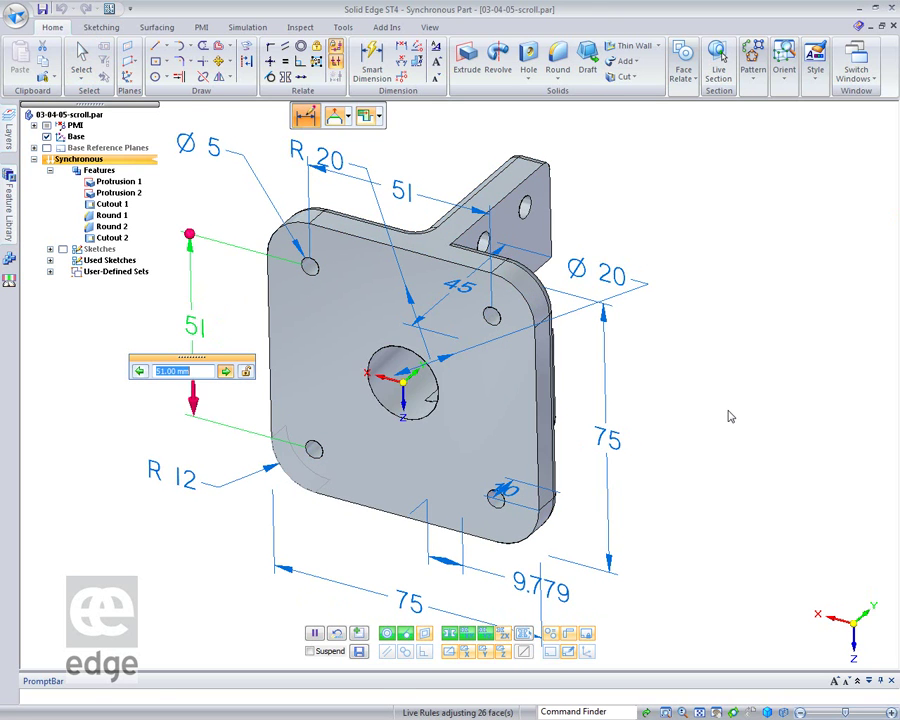
Step: Turn off value changes using the mouse wheel in the general Solid Edge options
left_click(15, 13)
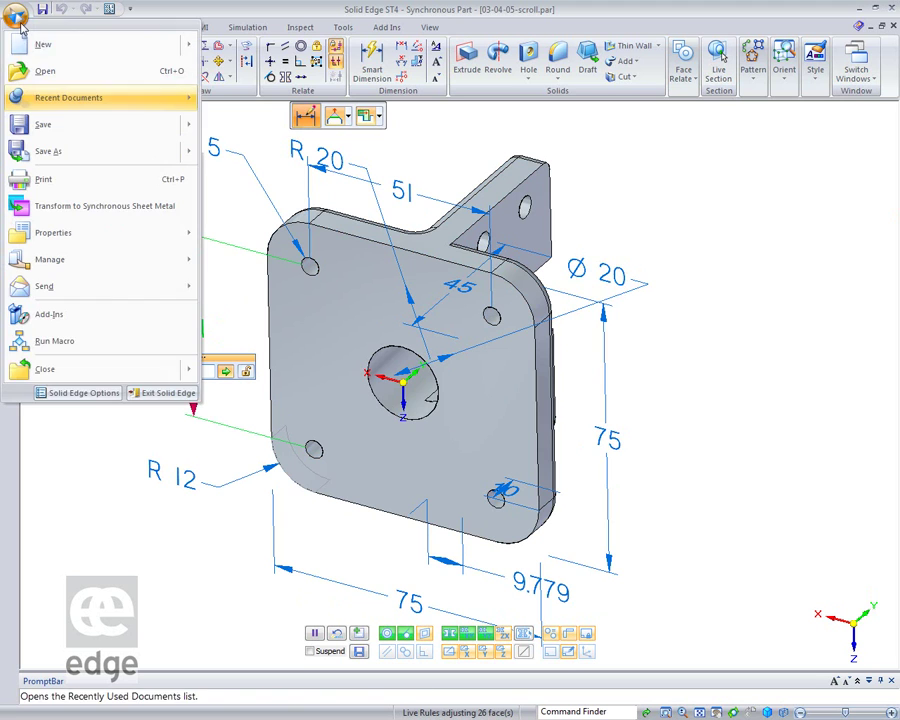
left_click(92, 395)
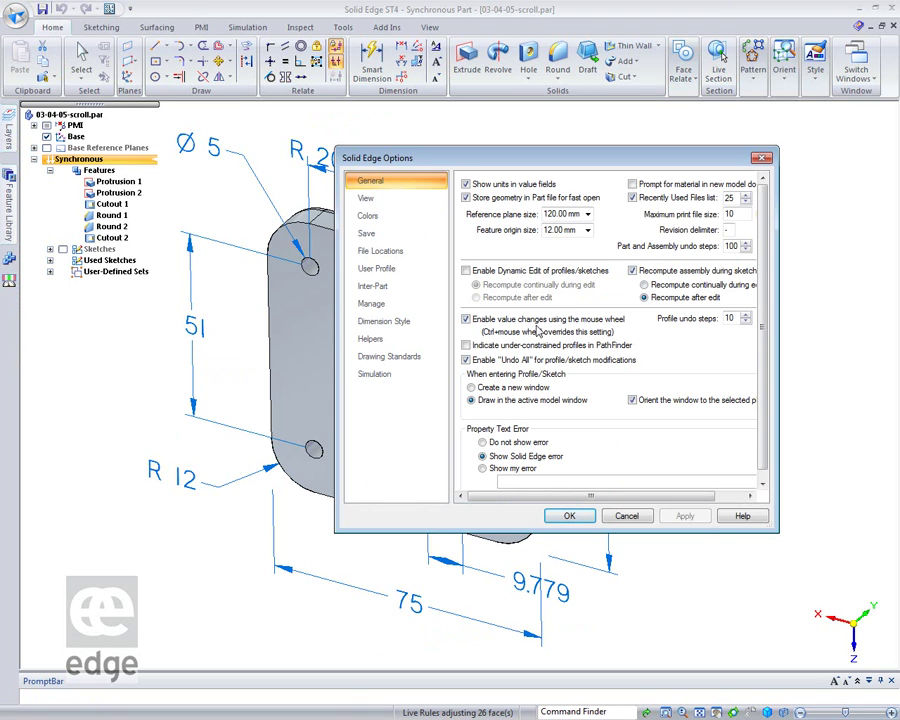
left_click(465, 319)
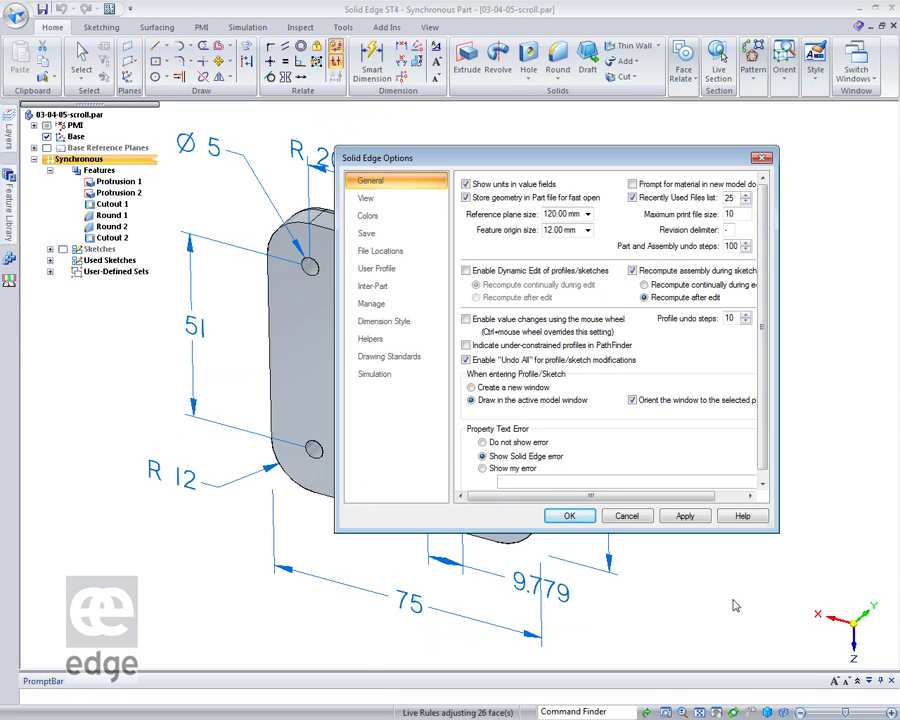
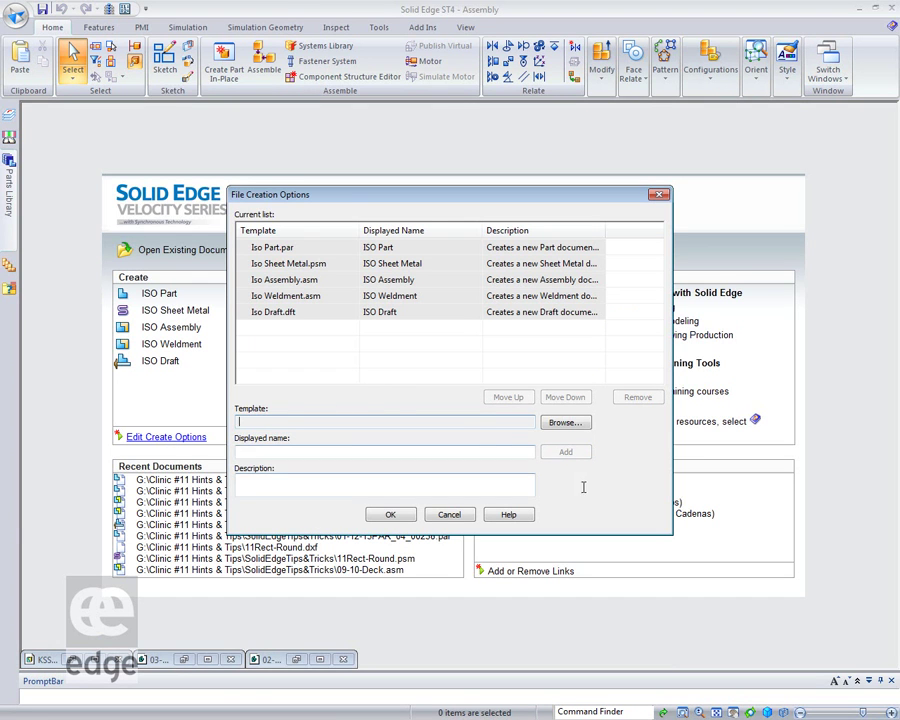
Step: Choose uni weldment.pwd from the additional templates as the template for a new file creation entry
left_click(568, 422)
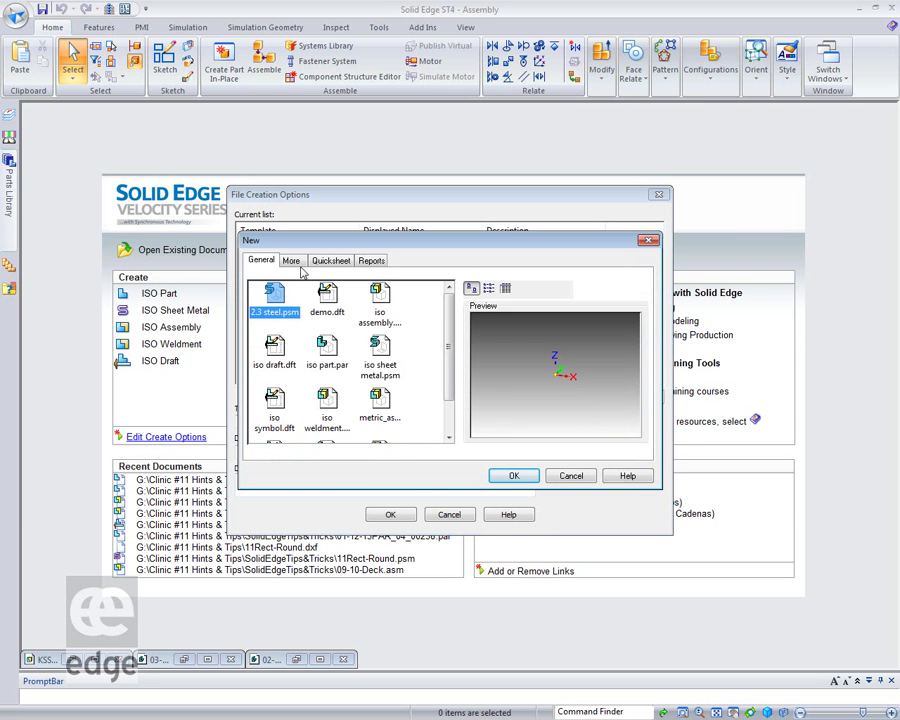
left_click(291, 261)
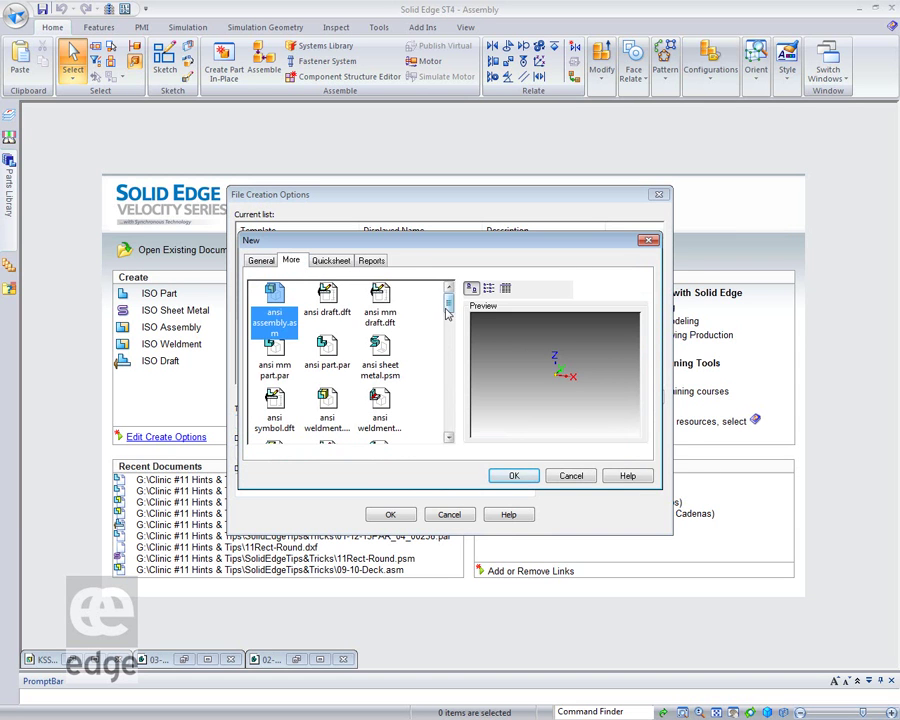
left_click(449, 398)
left_click_drag(449, 398, 449, 432)
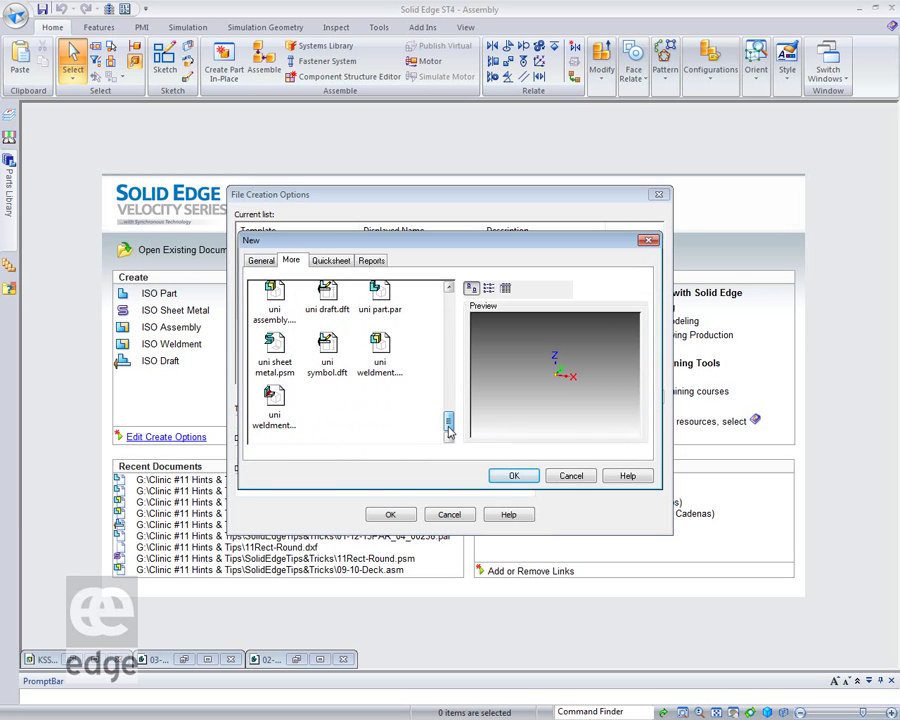
left_click(275, 400)
left_click(513, 476)
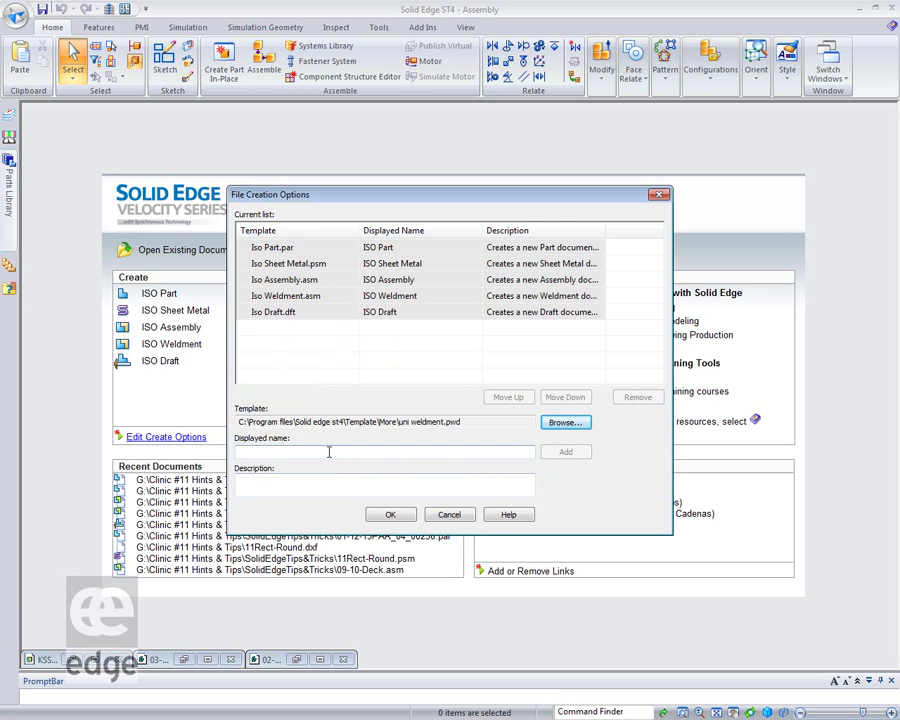
Step: Try to save the weldment template entry with the displayed name UNI Weld
left_click(262, 450)
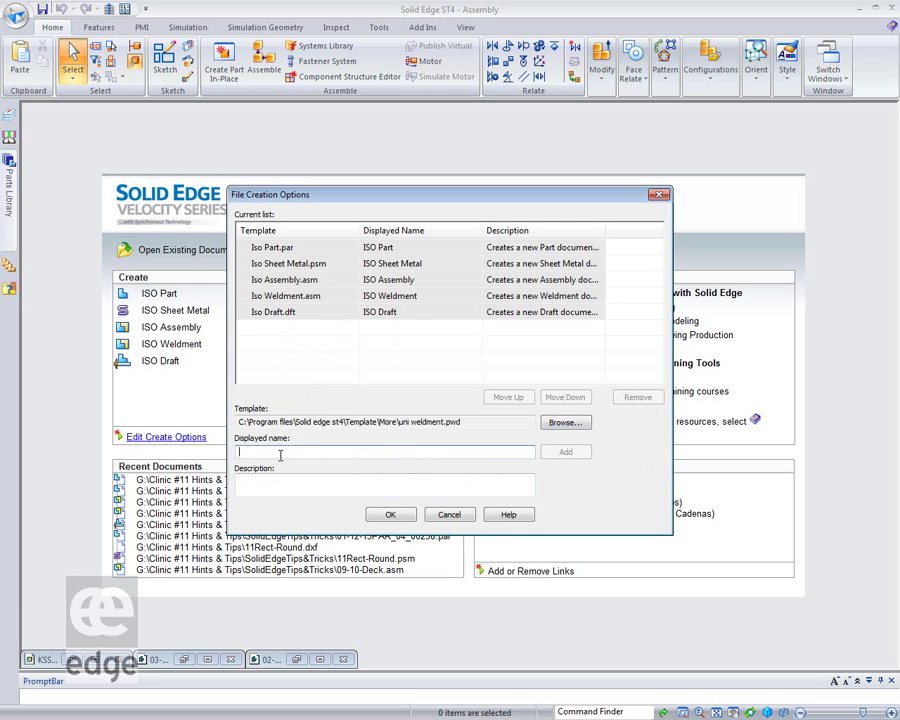
type("UNI")
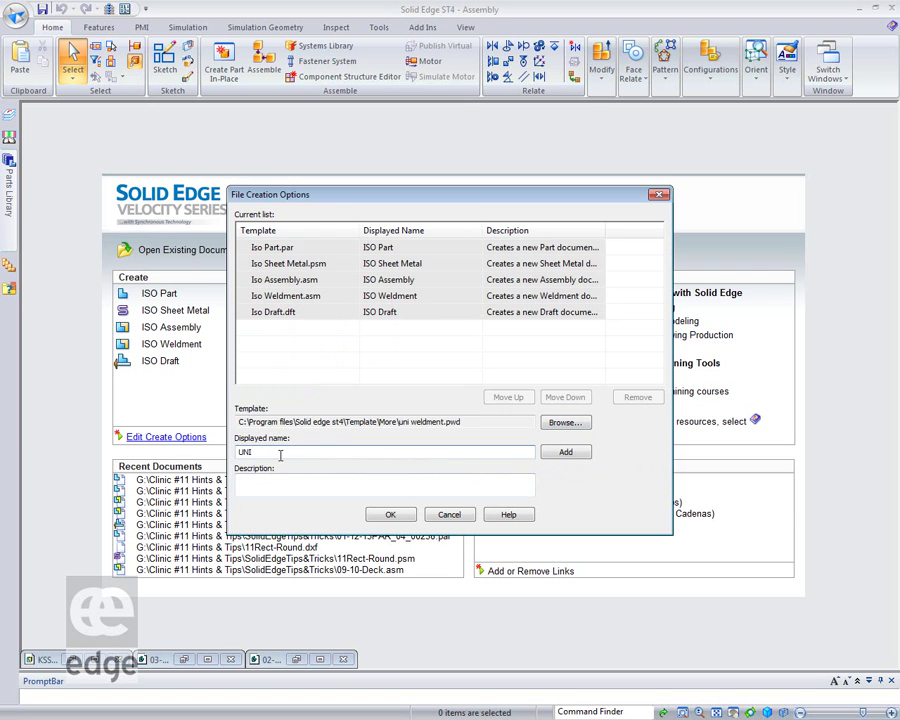
type(" Weld")
left_click(390, 515)
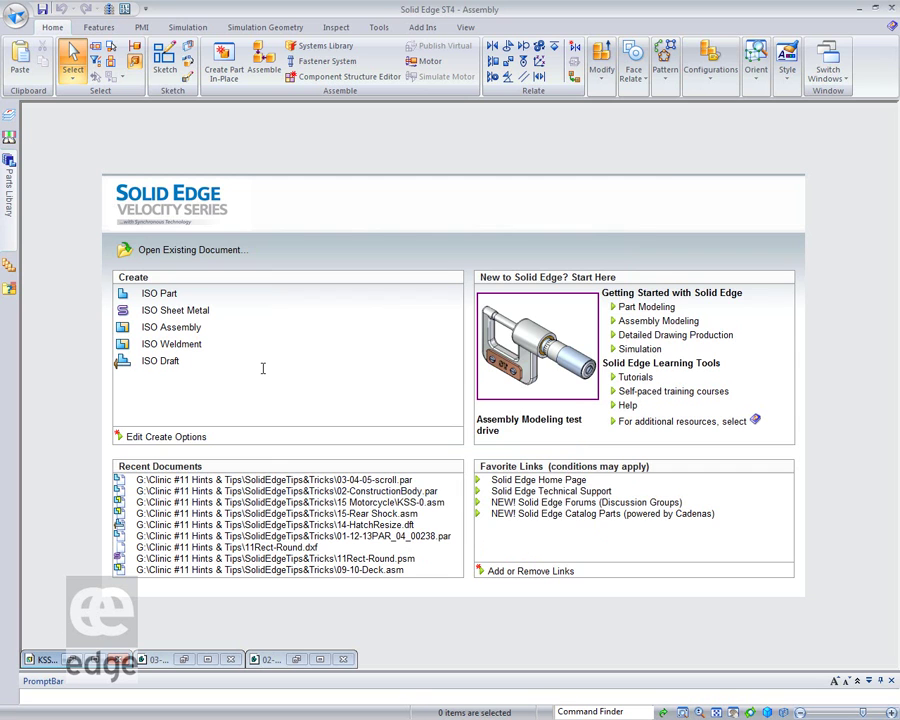
Step: Choose uni weldment.pwd from the additional templates for a new entry in the file creation options
left_click(135, 438)
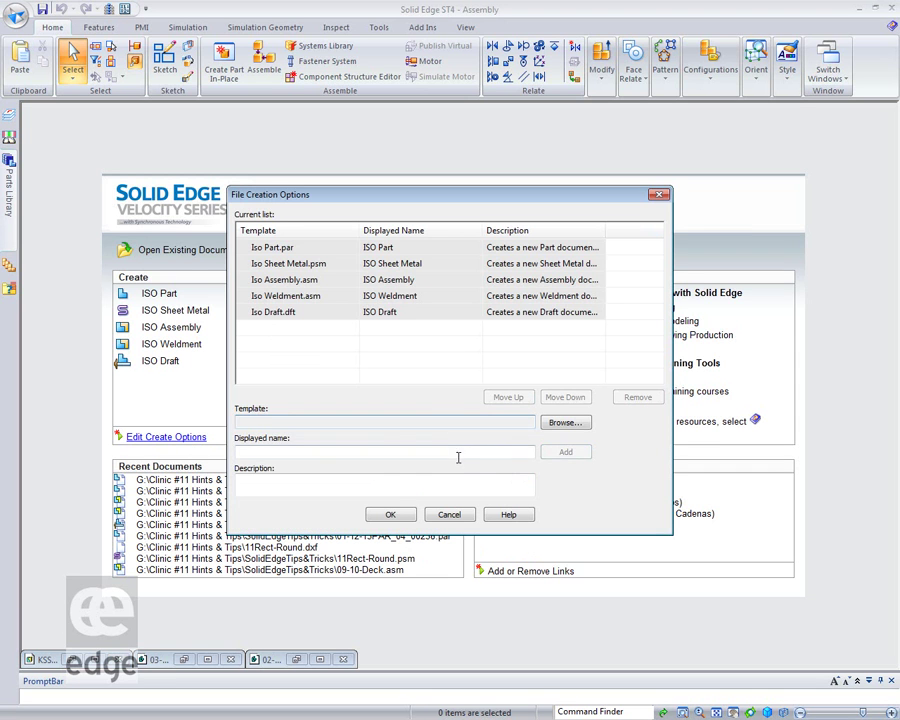
left_click(565, 422)
left_click(290, 260)
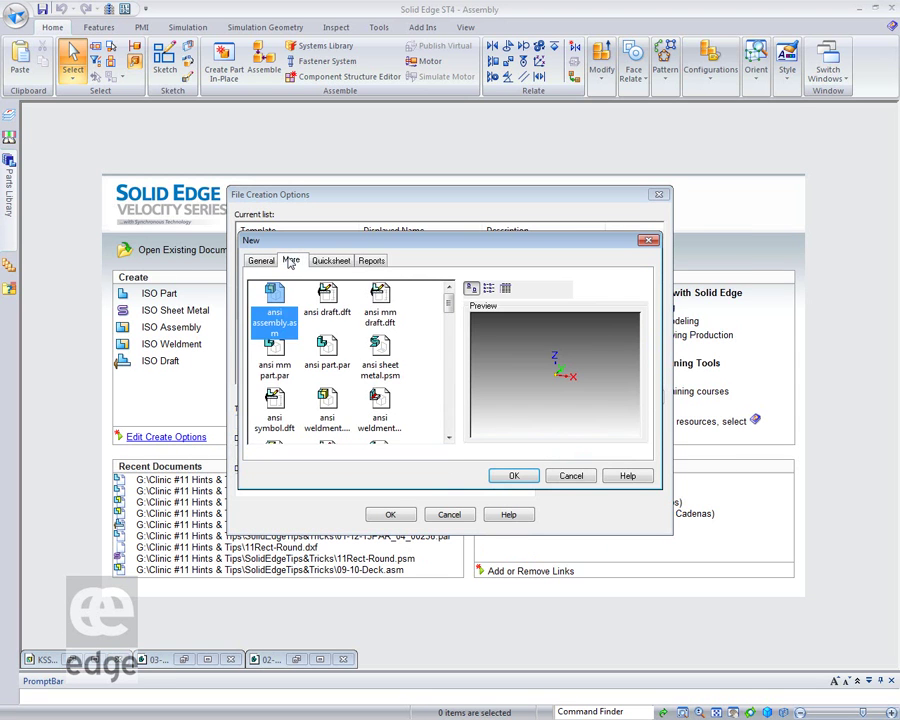
left_click_drag(449, 300, 450, 416)
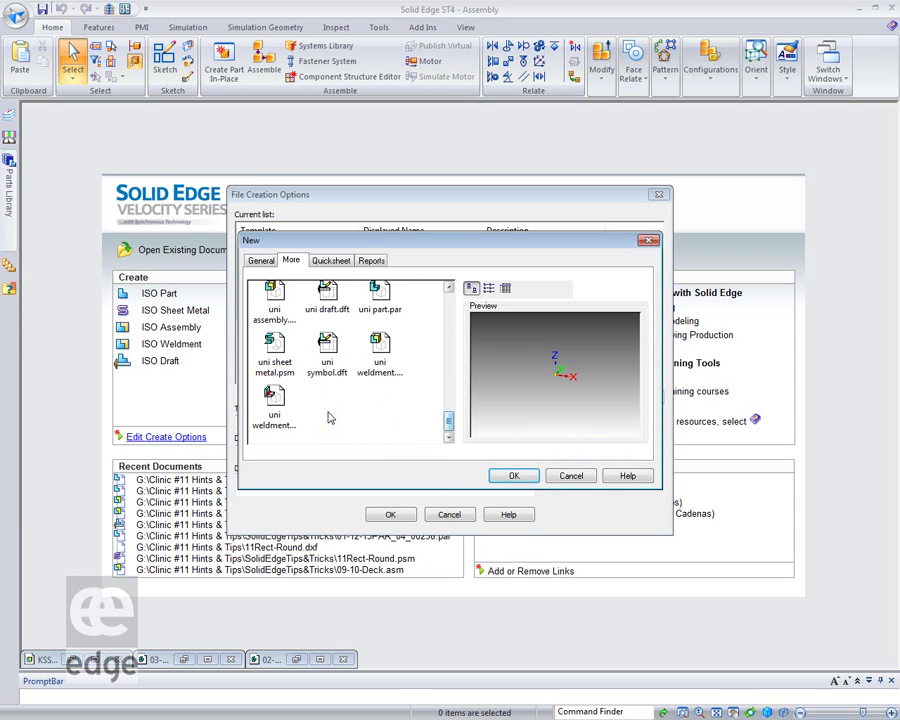
left_click(275, 398)
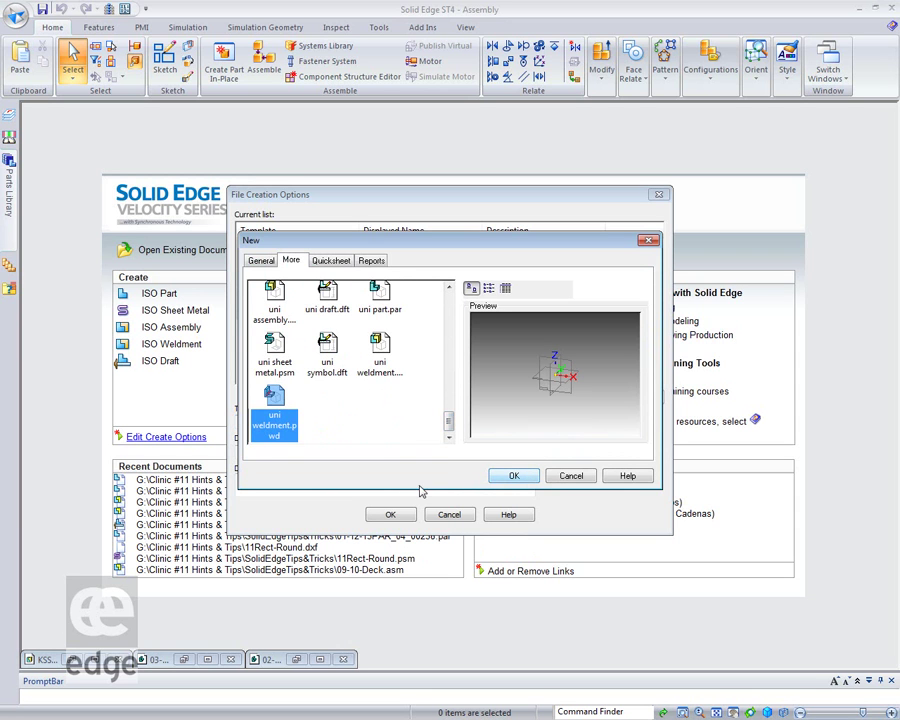
left_click(510, 477)
Step: Name the weldment template entry UNI Weld and add it to the current creation list
left_click(267, 452)
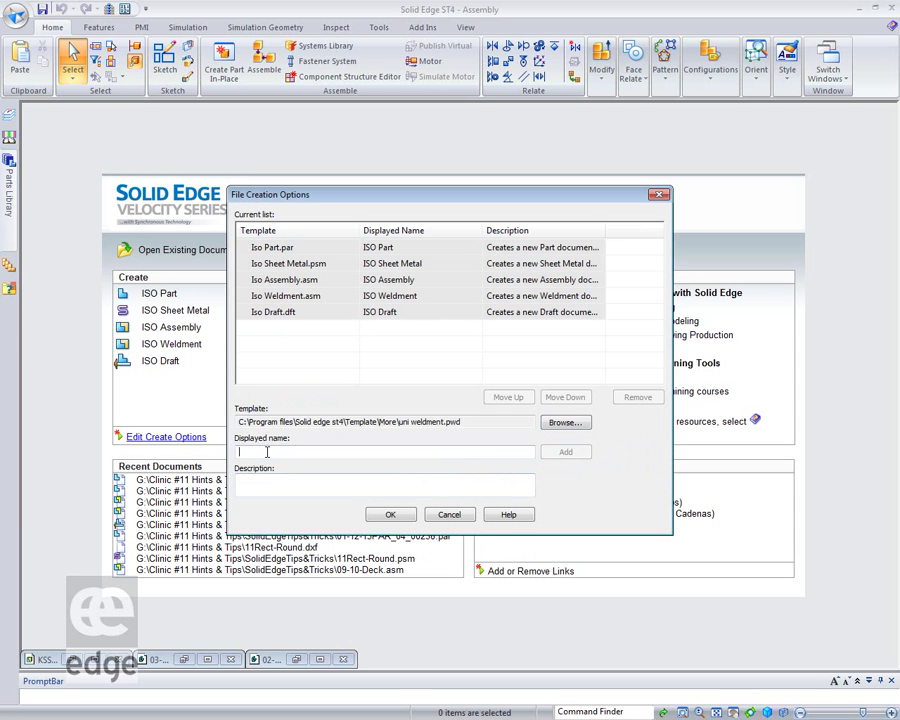
type("UNI Weld")
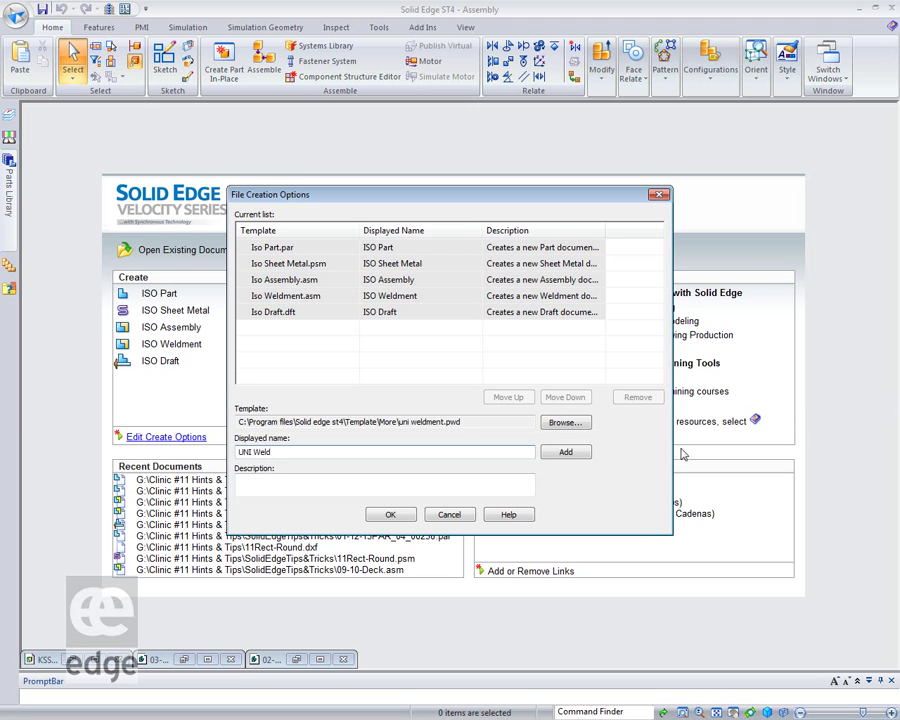
left_click(566, 452)
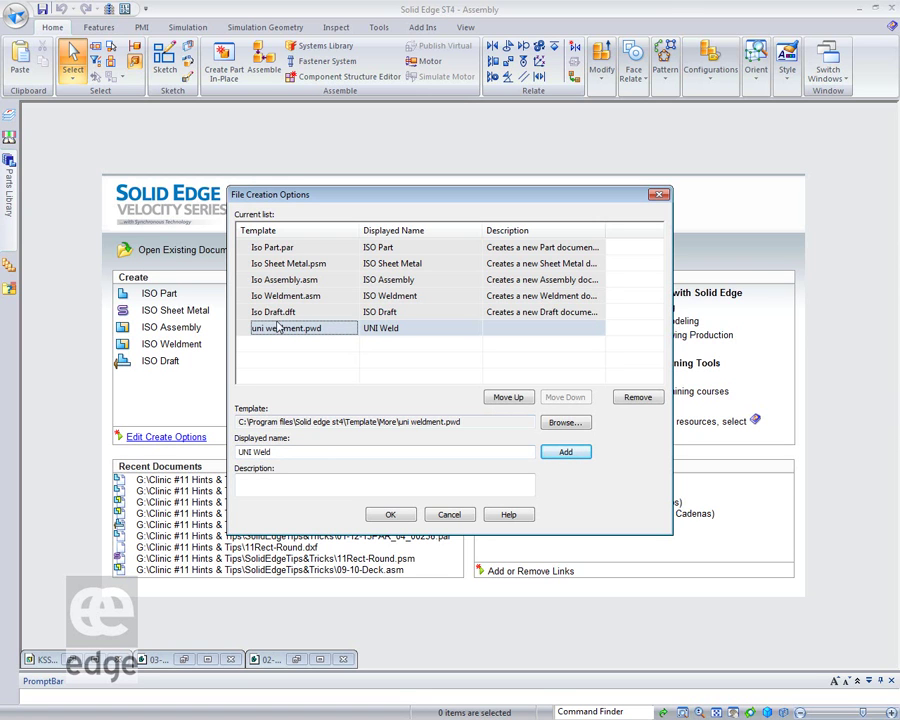
Step: Move the UNI Weld entry to the first place in the creation list and save the list
left_click(505, 398)
left_click(505, 398)
left_click(505, 398)
left_click(505, 398)
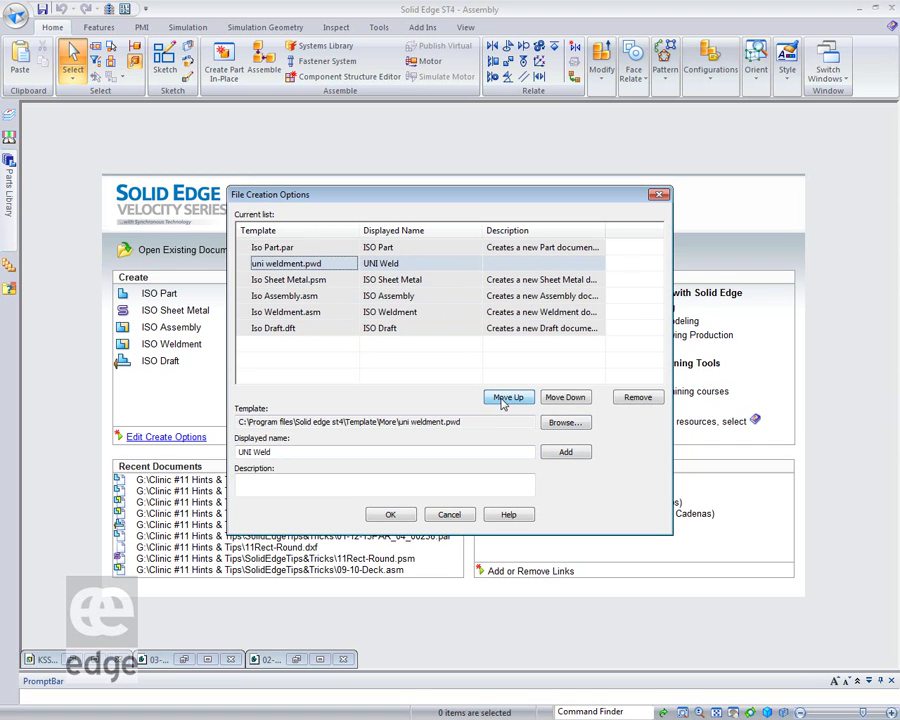
left_click(505, 398)
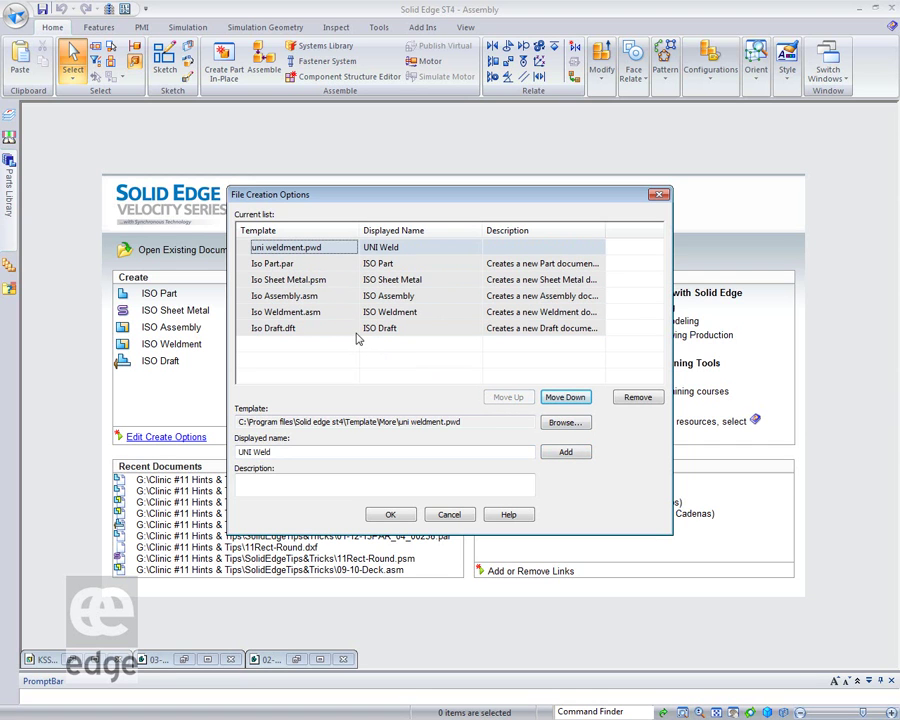
left_click(400, 515)
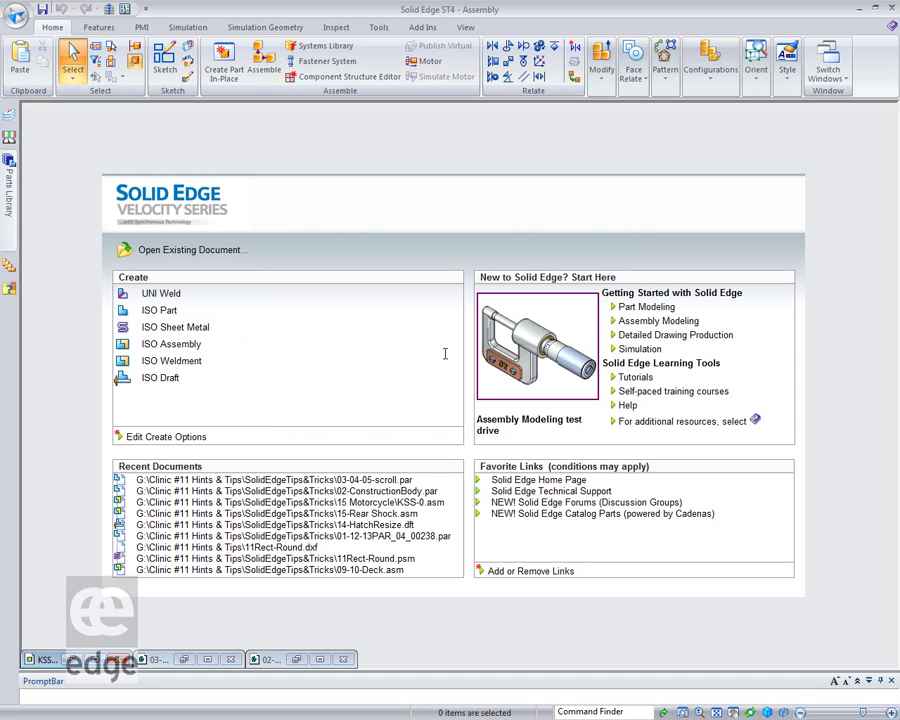
Step: Remove the UNI Weld entry from the start page's create list and save the list
left_click(187, 436)
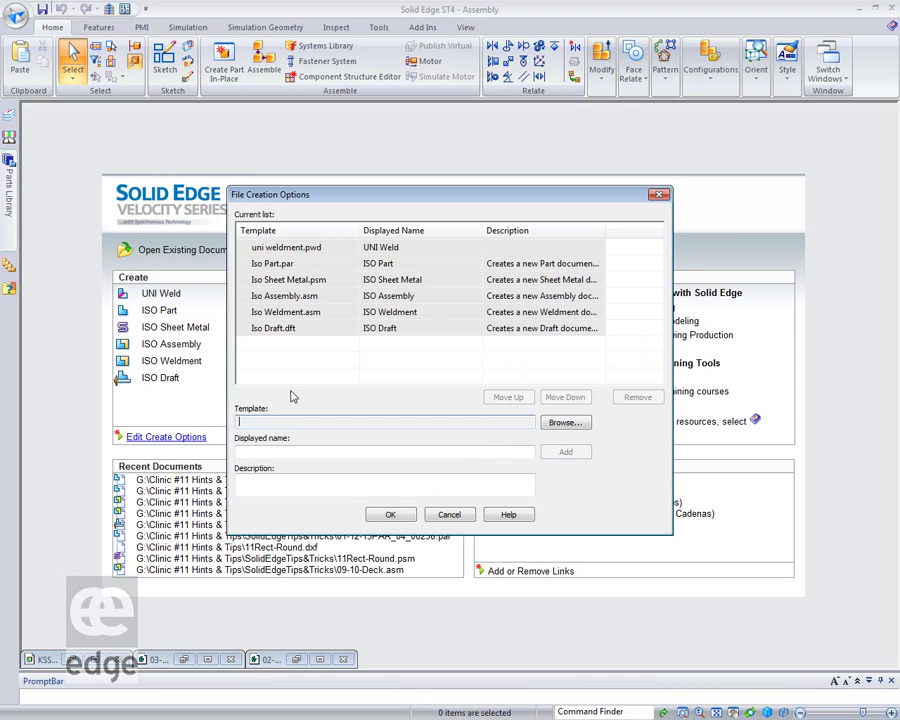
left_click(285, 247)
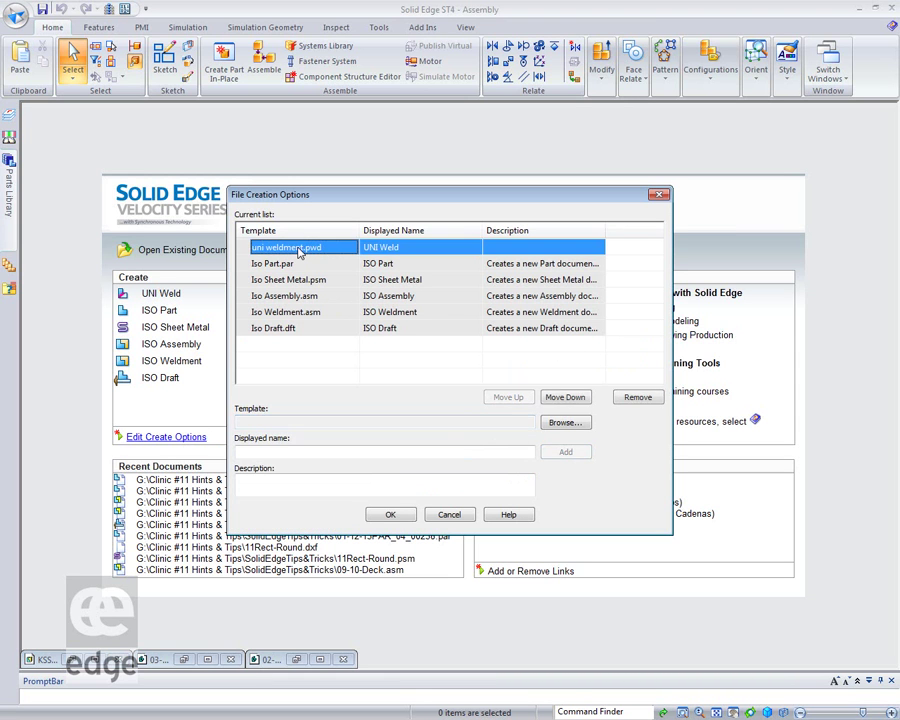
left_click(638, 397)
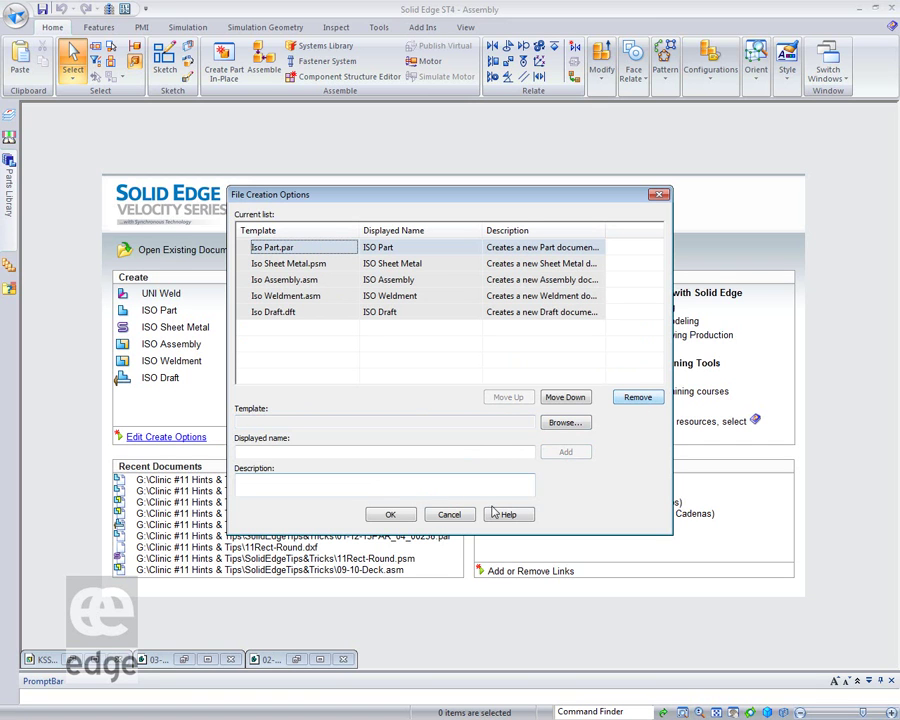
left_click(390, 515)
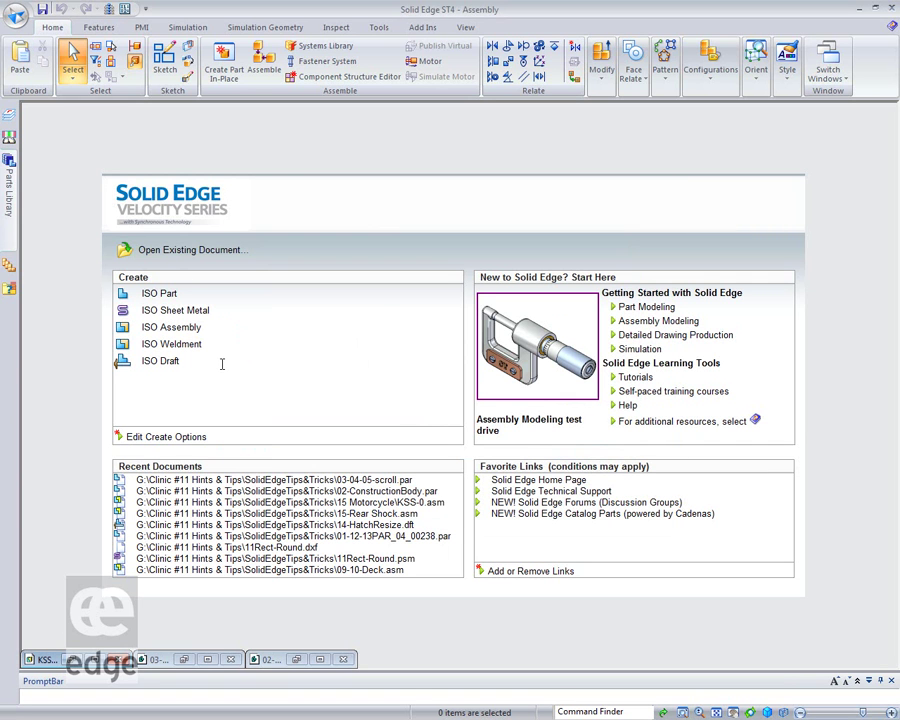
Step: Review the template creation list through the Helpers section of the Solid Edge options, leaving it without changes
left_click(15, 15)
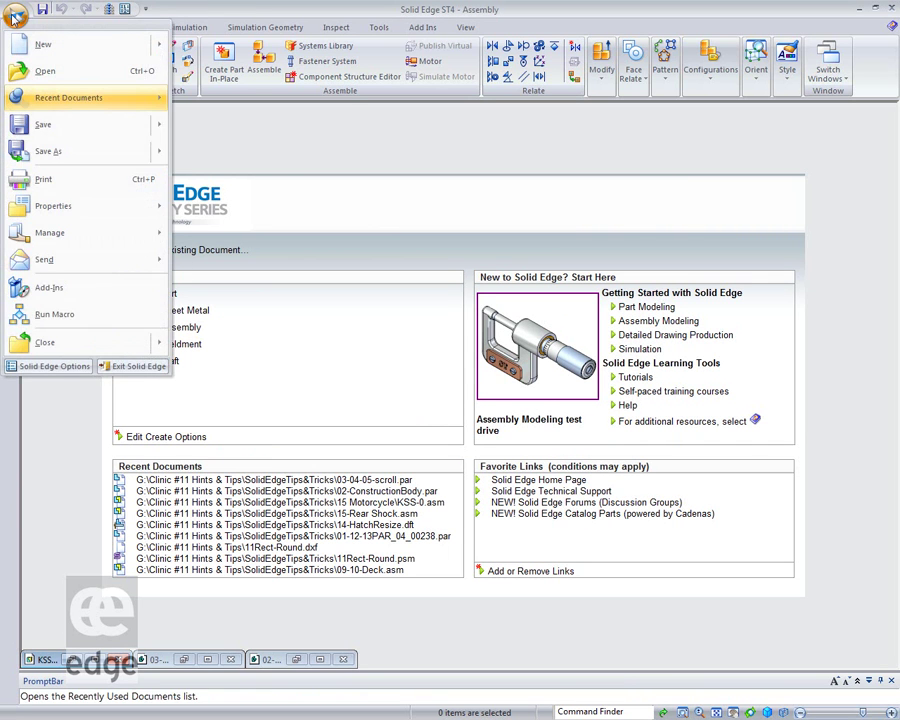
left_click(73, 368)
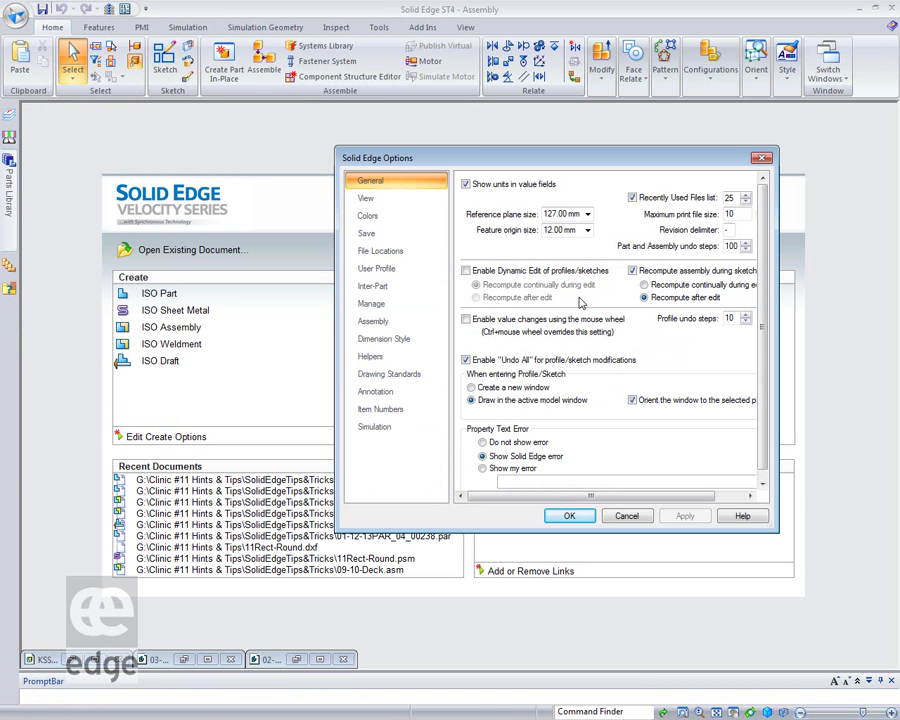
left_click(371, 357)
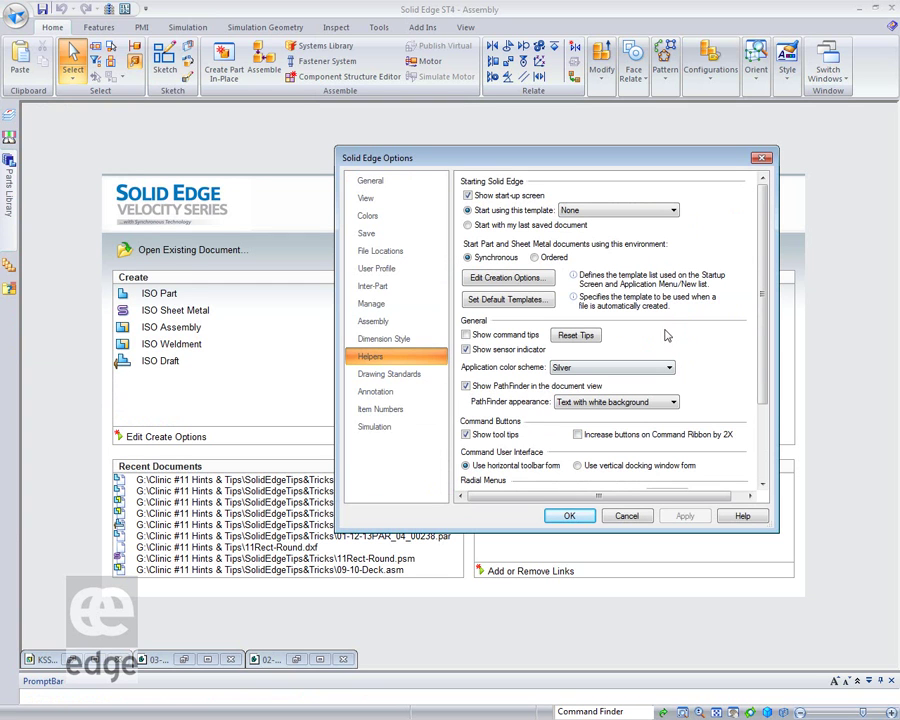
left_click(516, 282)
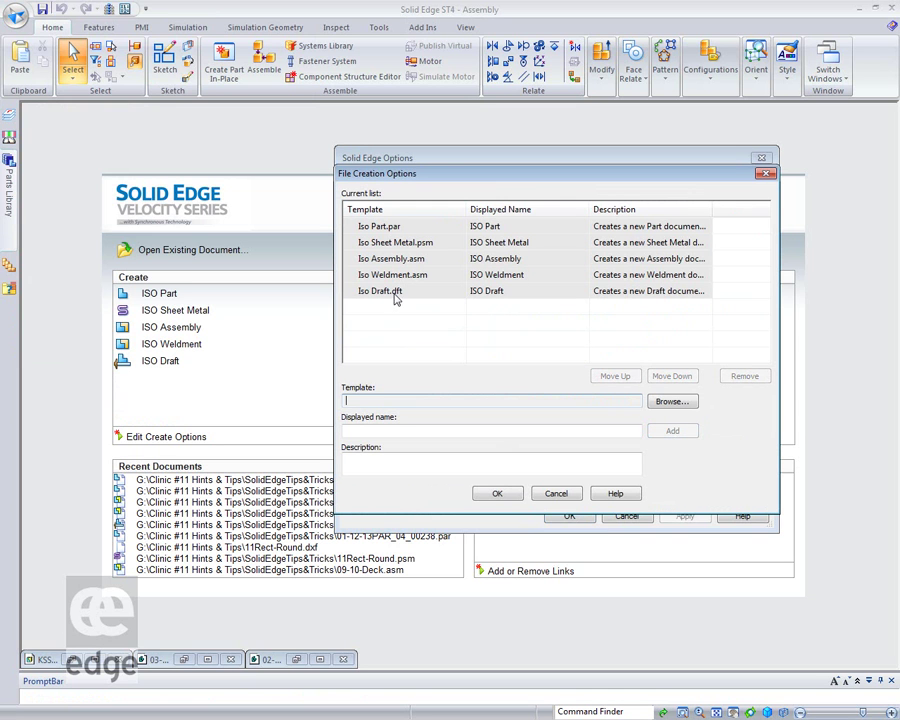
left_click(560, 492)
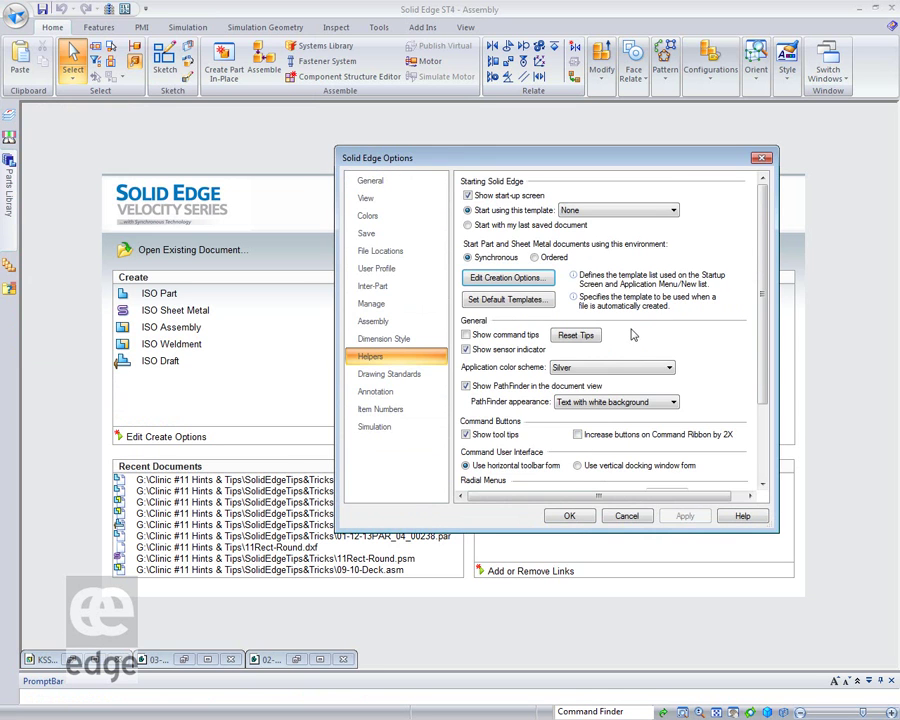
Step: Examine the default template paths for each file type with the Template column widened, then leave the options without changes
left_click(523, 305)
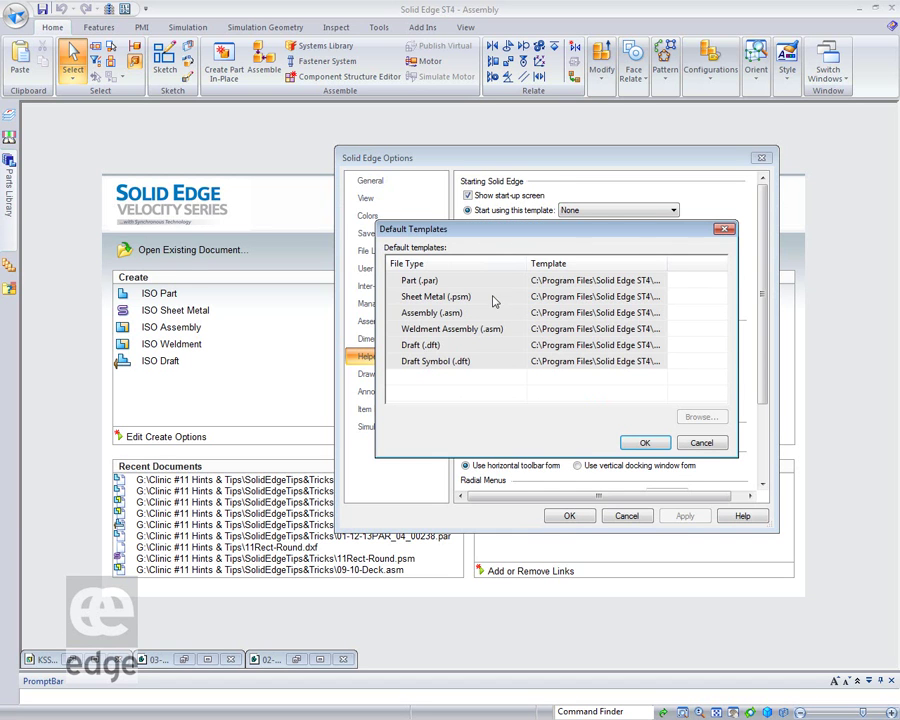
left_click_drag(610, 231, 372, 184)
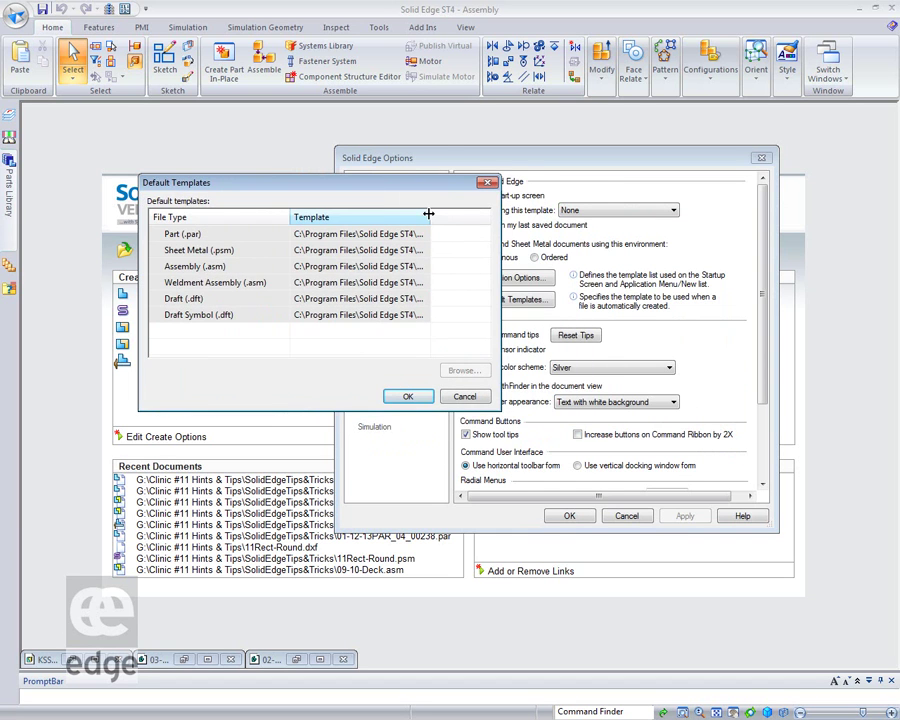
left_click_drag(428, 215, 496, 217)
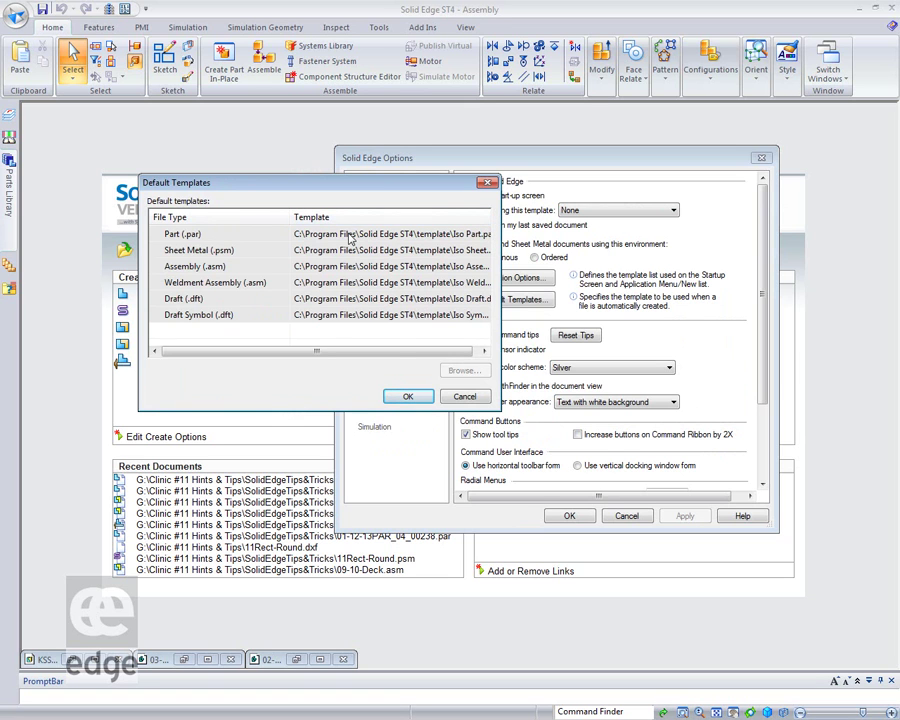
left_click_drag(394, 353, 450, 360)
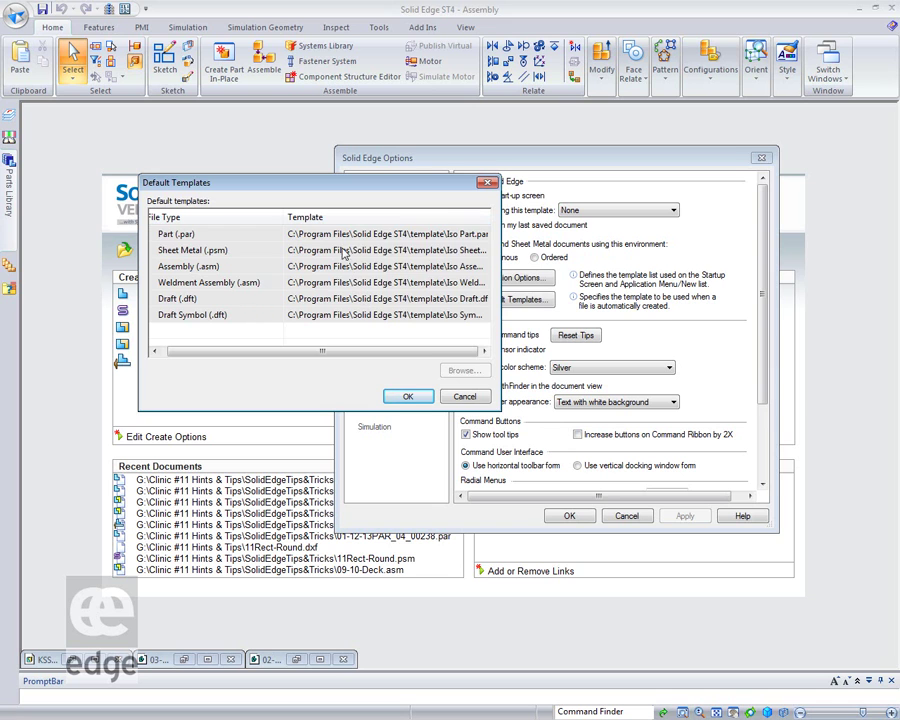
left_click(283, 234)
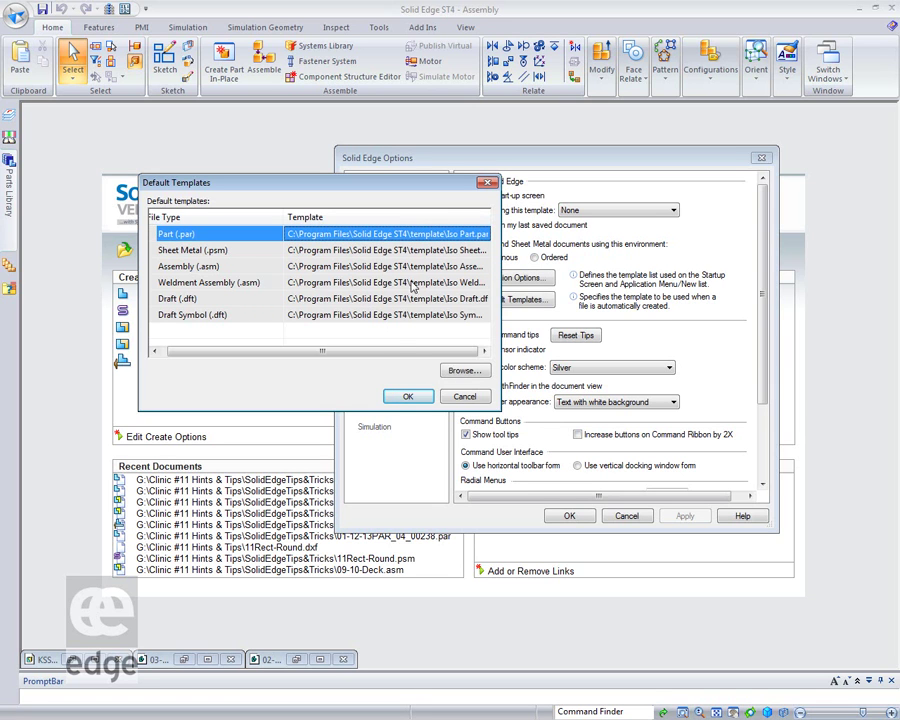
left_click(460, 397)
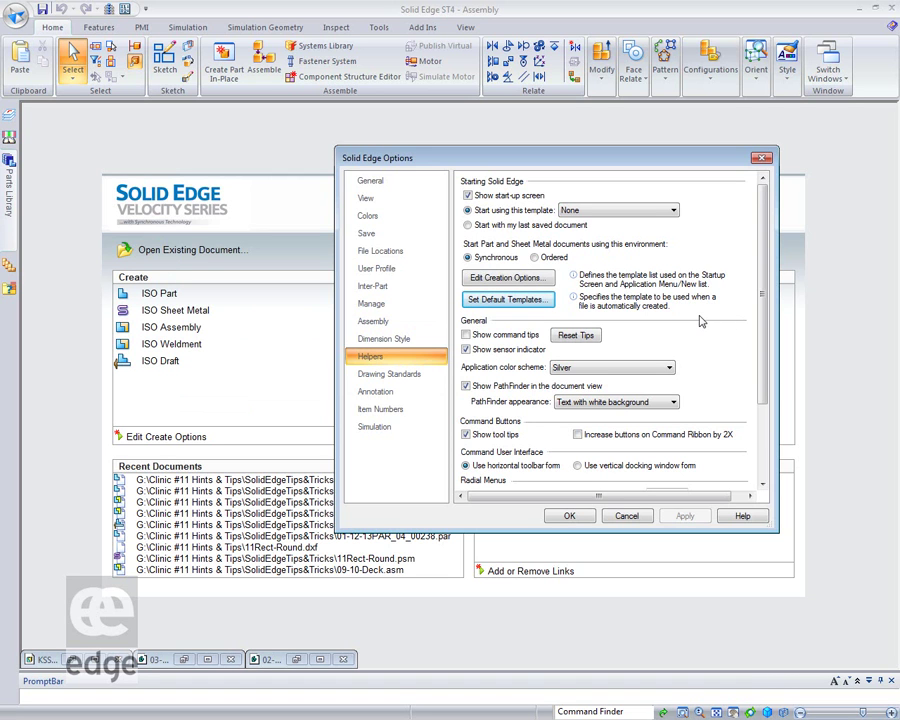
left_click(627, 516)
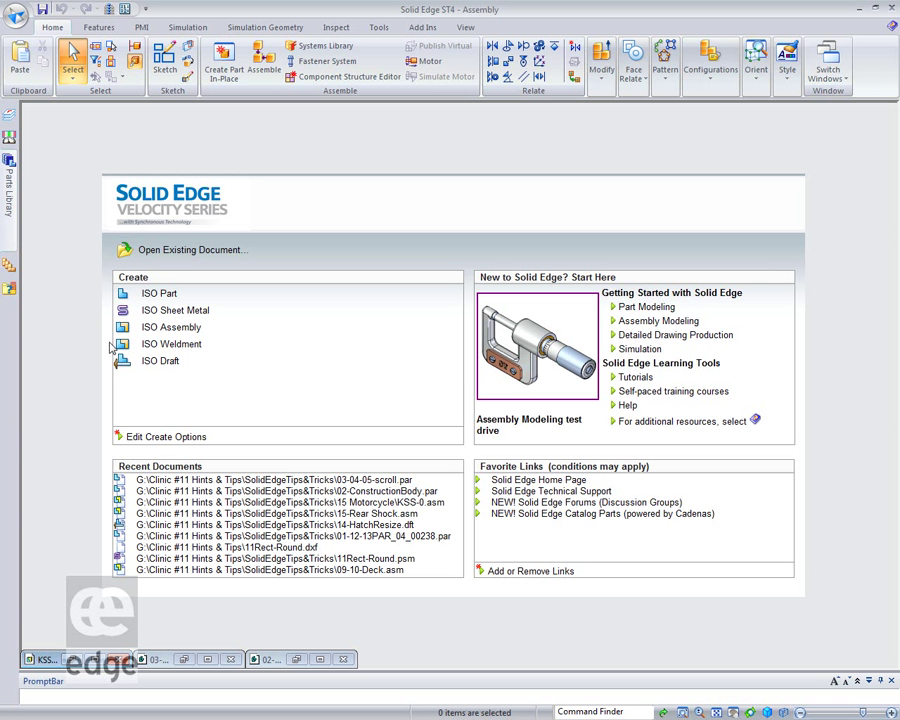
Step: Create a new ISO Assembly, place 06-07-Transaxle.asm in it from the Parts Library, and check its component structure
left_click(188, 328)
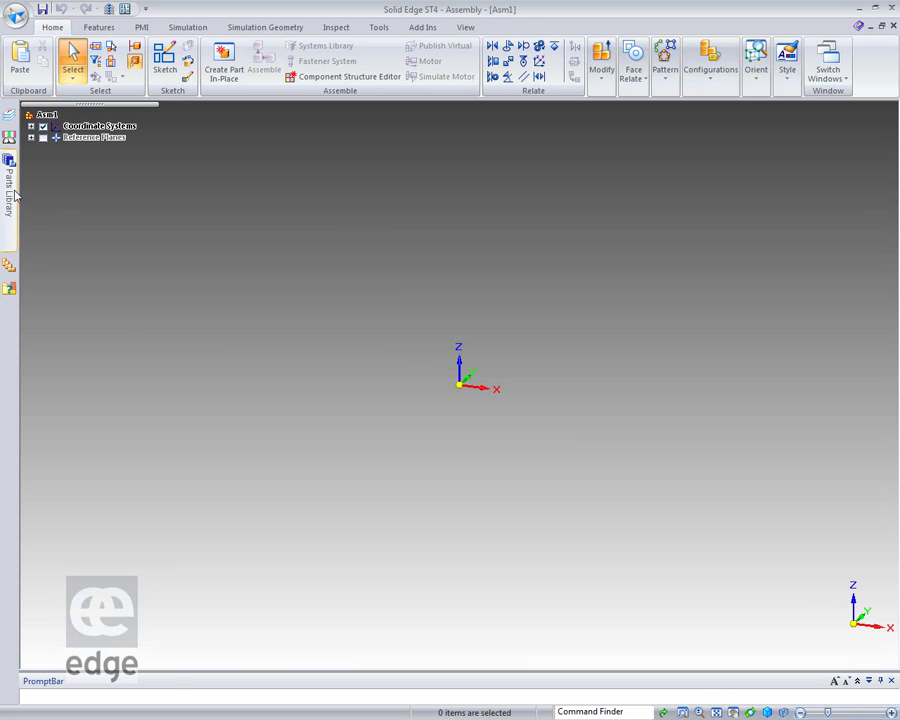
left_click(10, 140)
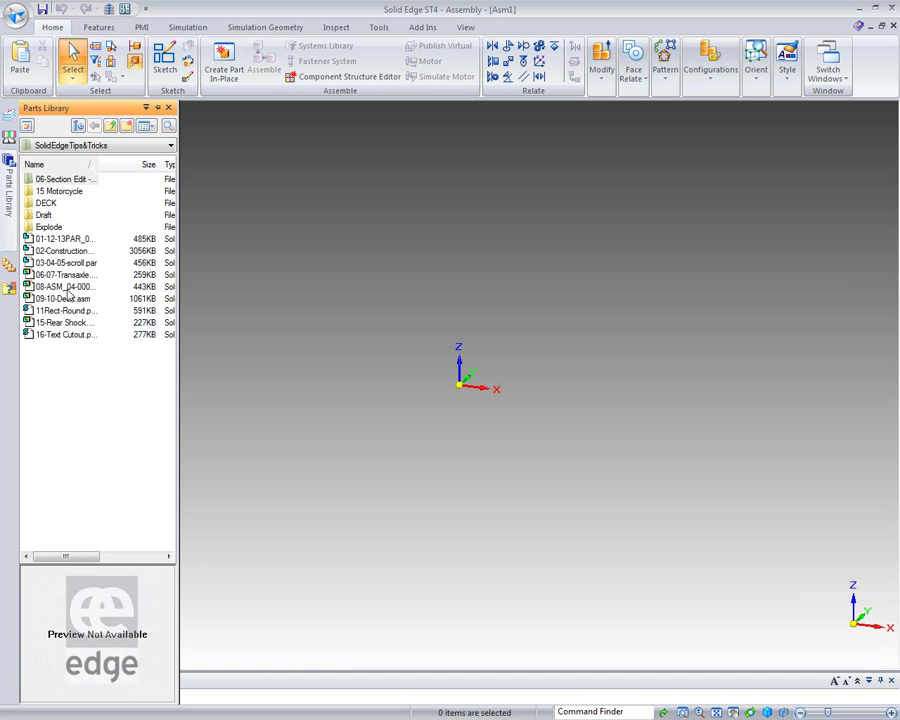
left_click(64, 274)
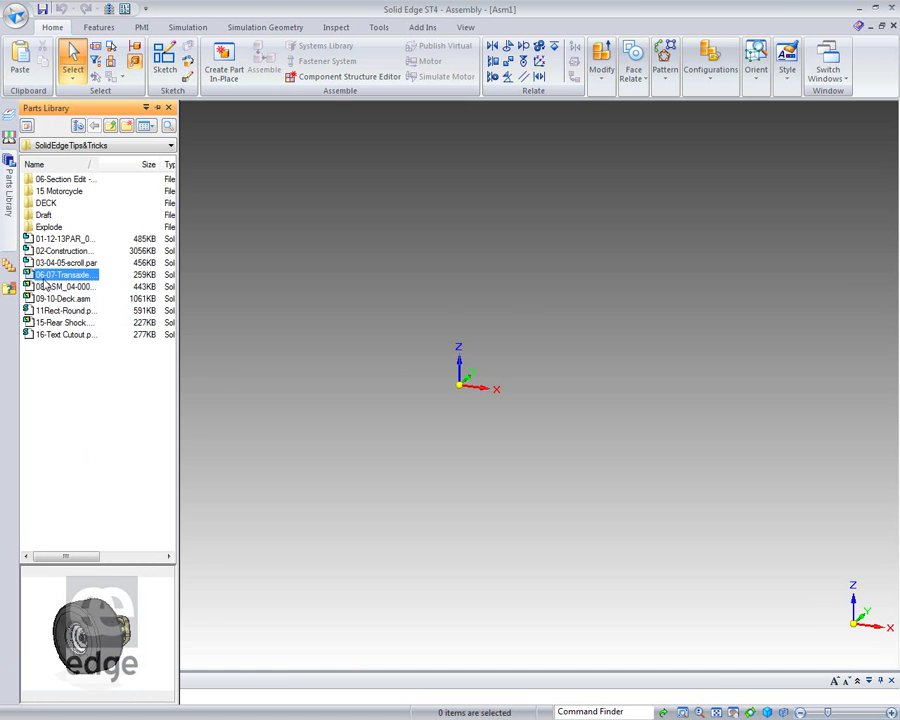
left_click_drag(62, 274, 506, 311)
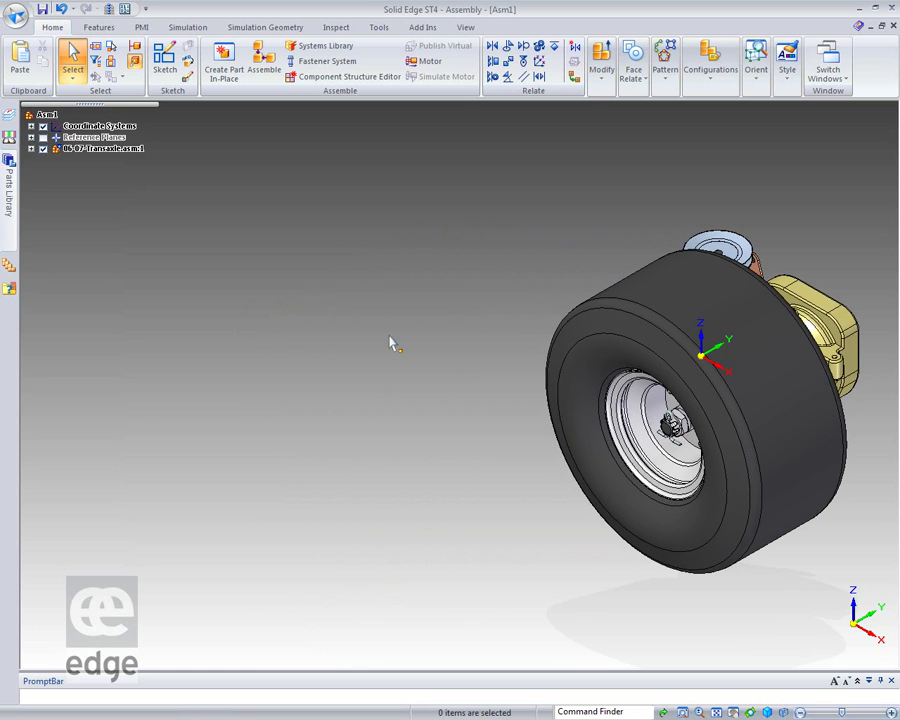
left_click(31, 149)
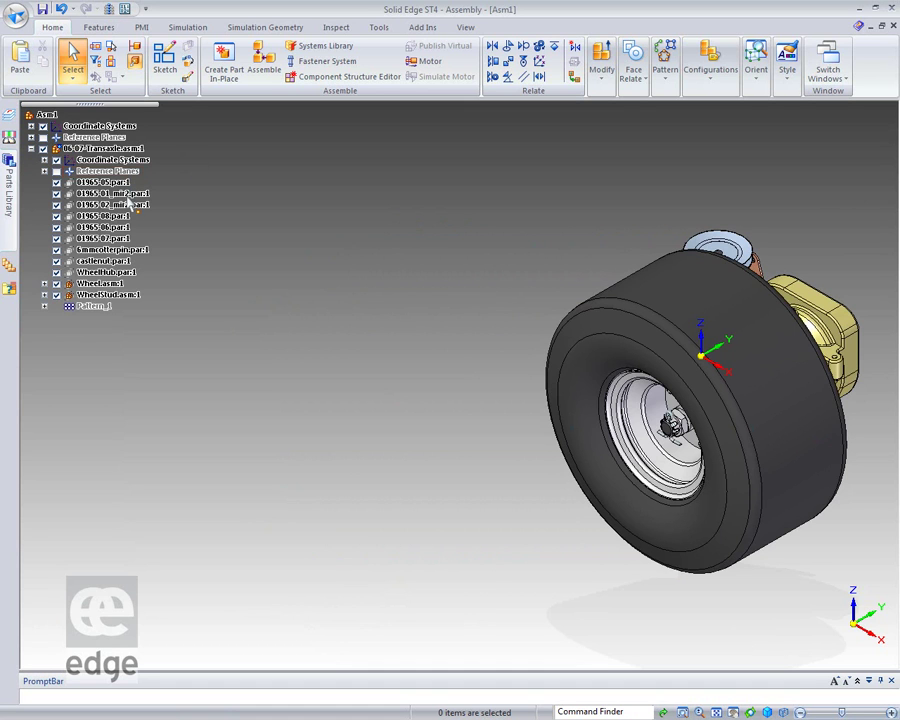
left_click(31, 149)
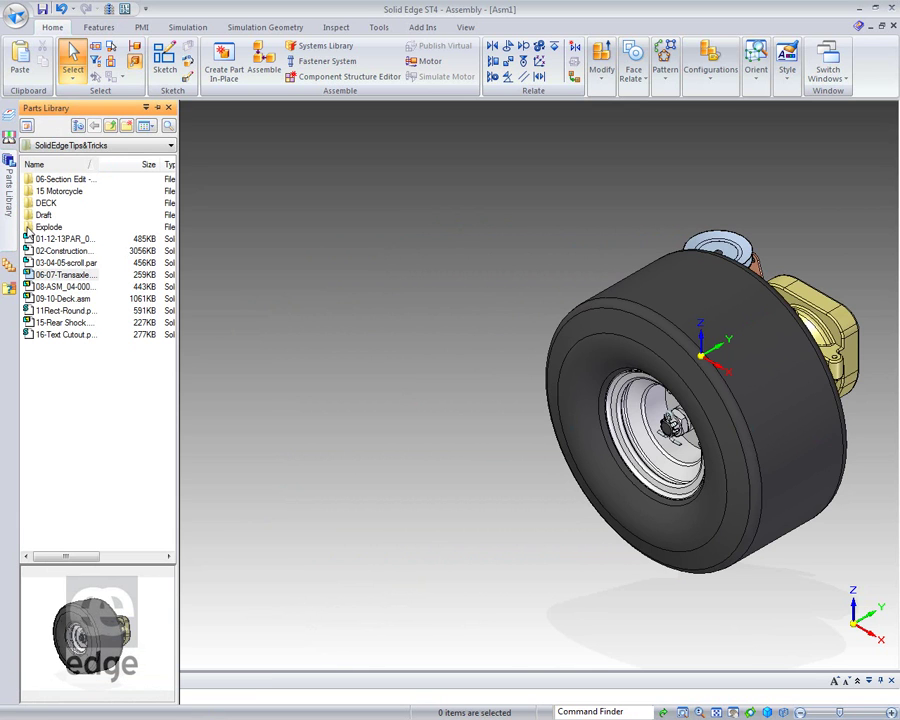
Step: Enable Use Configurations in the Parts Library and place a second 06-07-Transaxle.asm using one of its configurations, without adding relationships
right_click(77, 405)
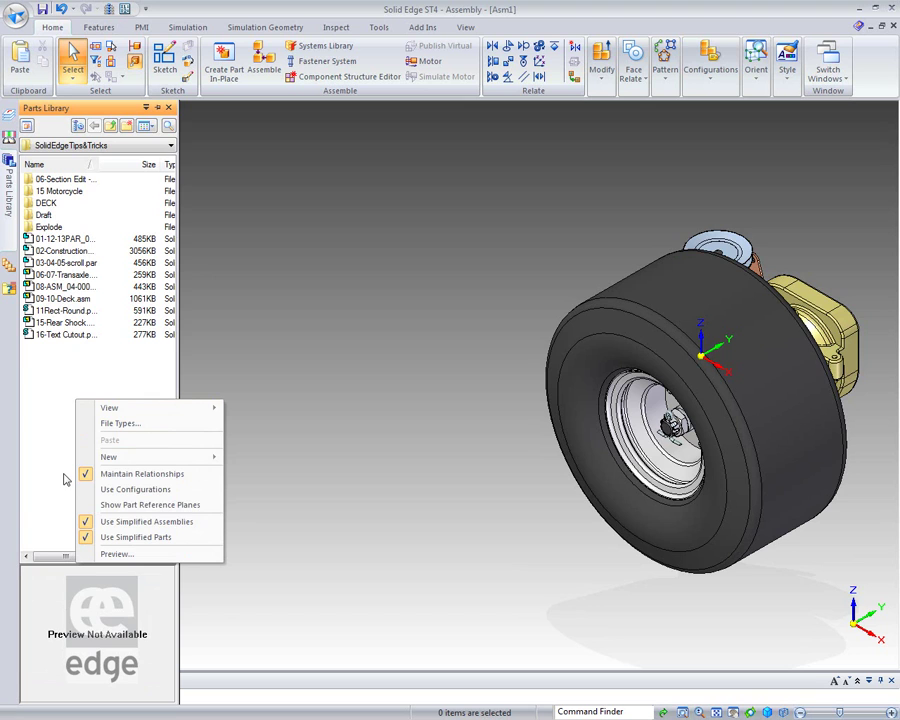
left_click(137, 490)
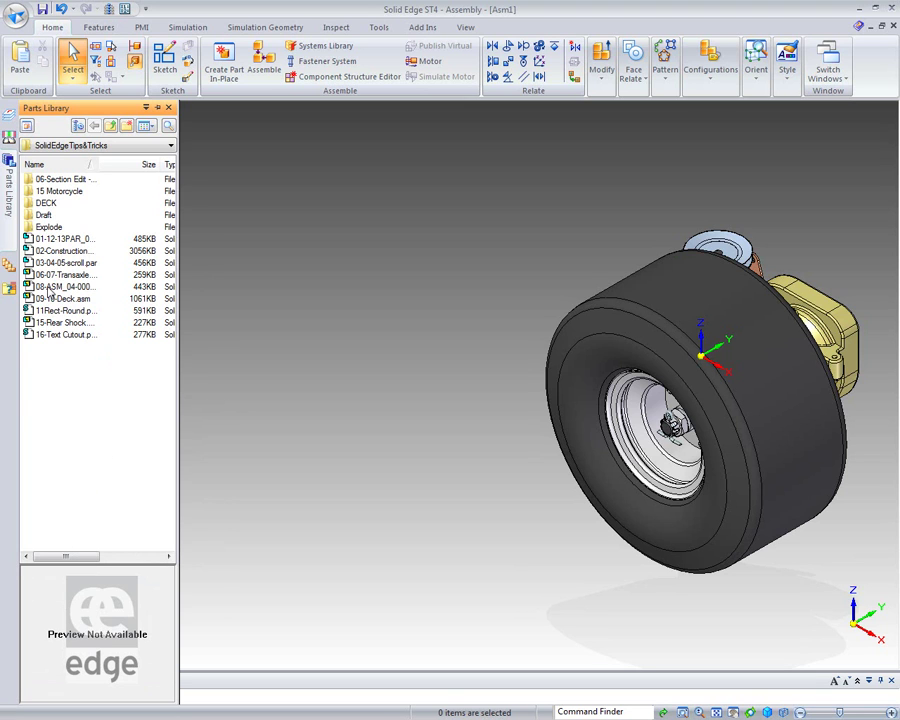
left_click_drag(47, 275, 269, 293)
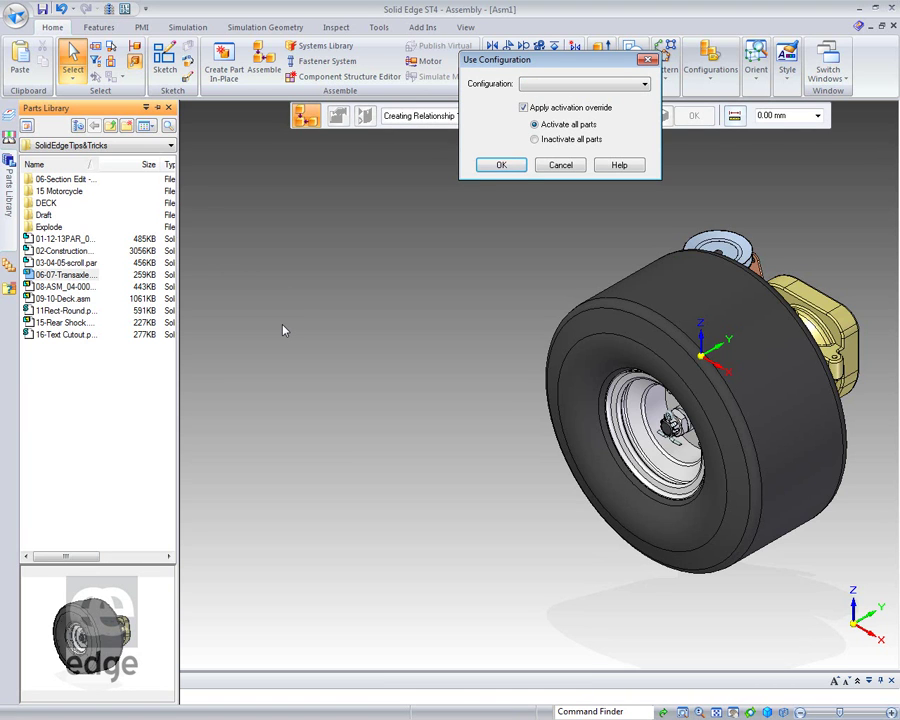
left_click(645, 84)
left_click(551, 126)
left_click(503, 166)
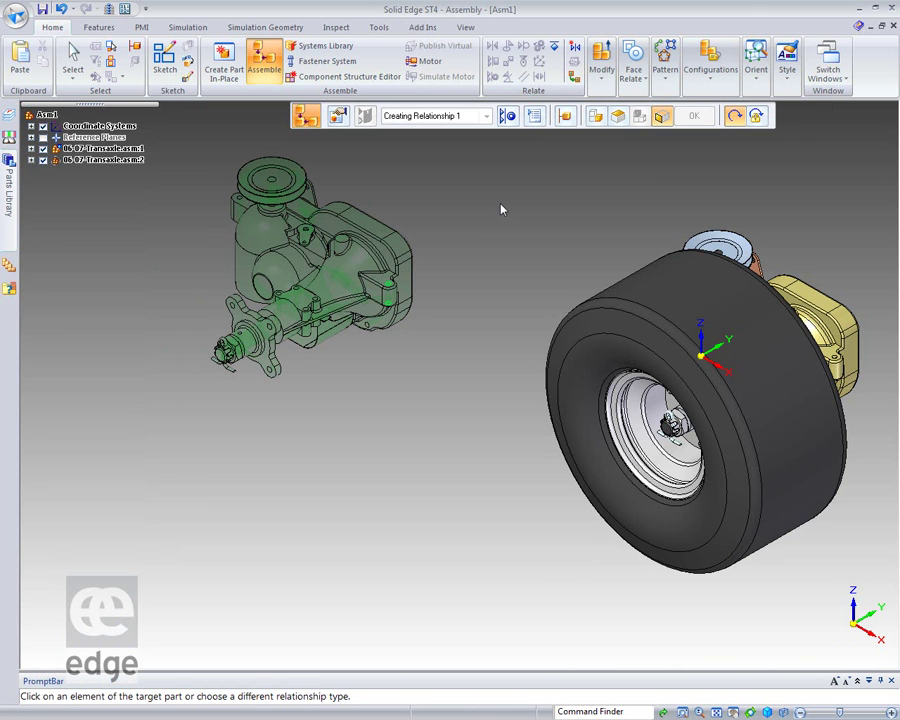
key("Escape")
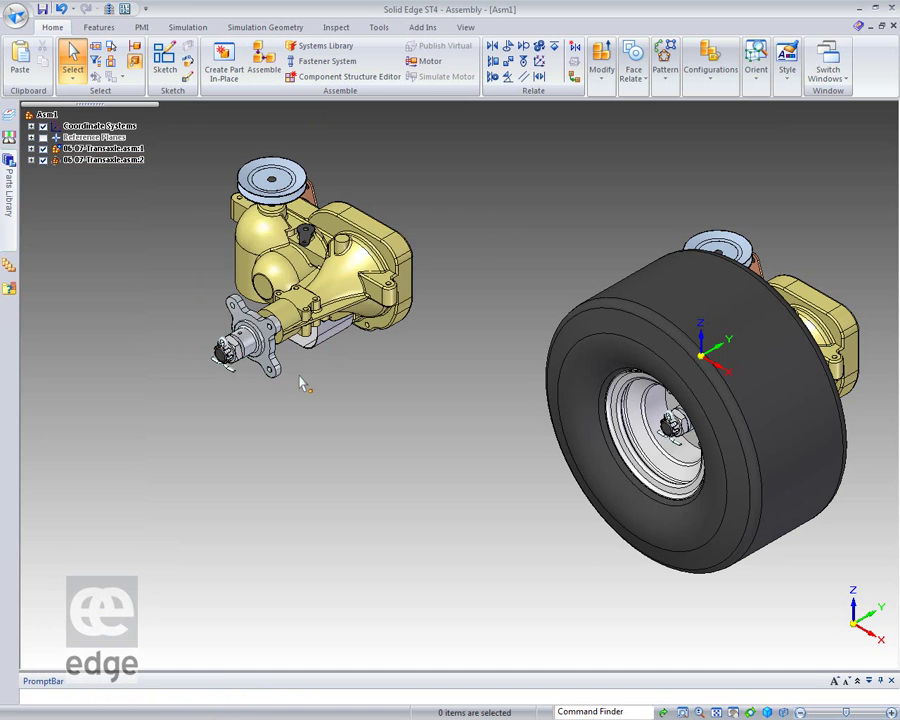
Step: Expand the second transaxle's component structure, display its WheelStud.asm and Wheel.asm, and hide both again
left_click(31, 160)
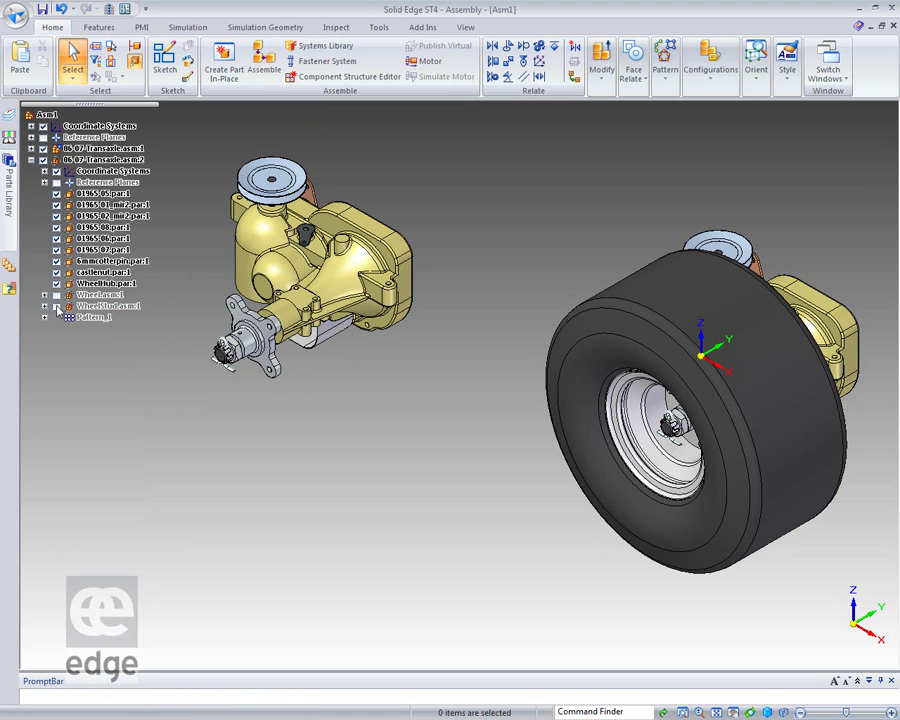
left_click(56, 306)
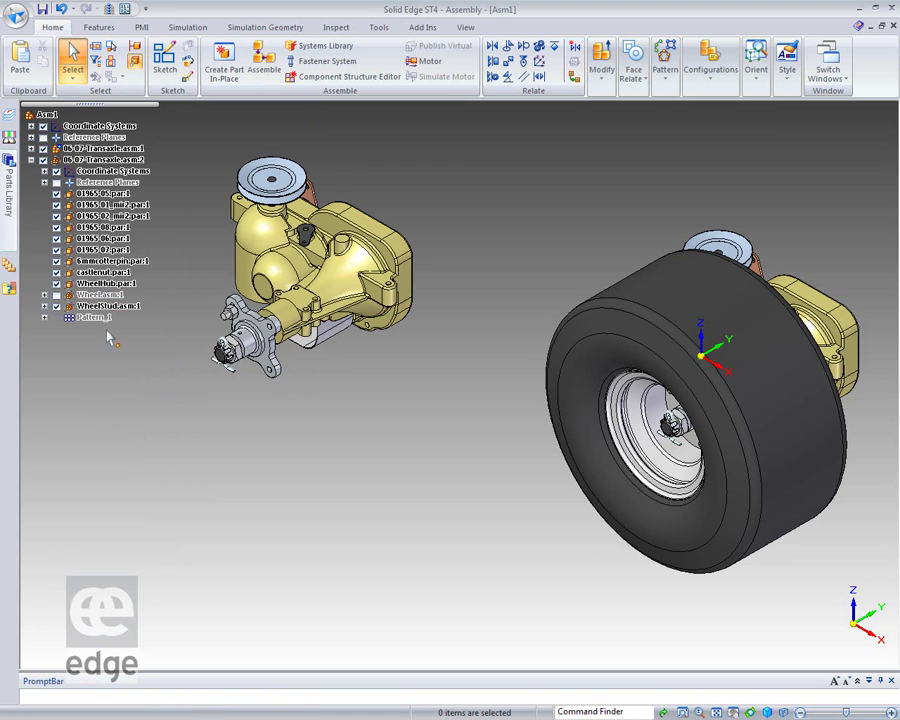
left_click(56, 295)
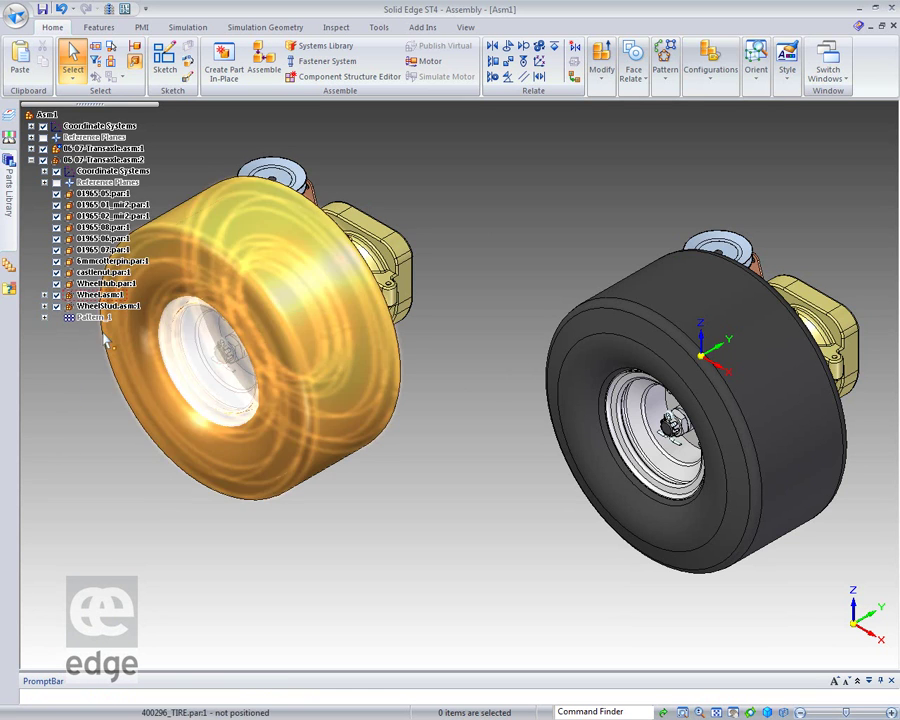
left_click(56, 295)
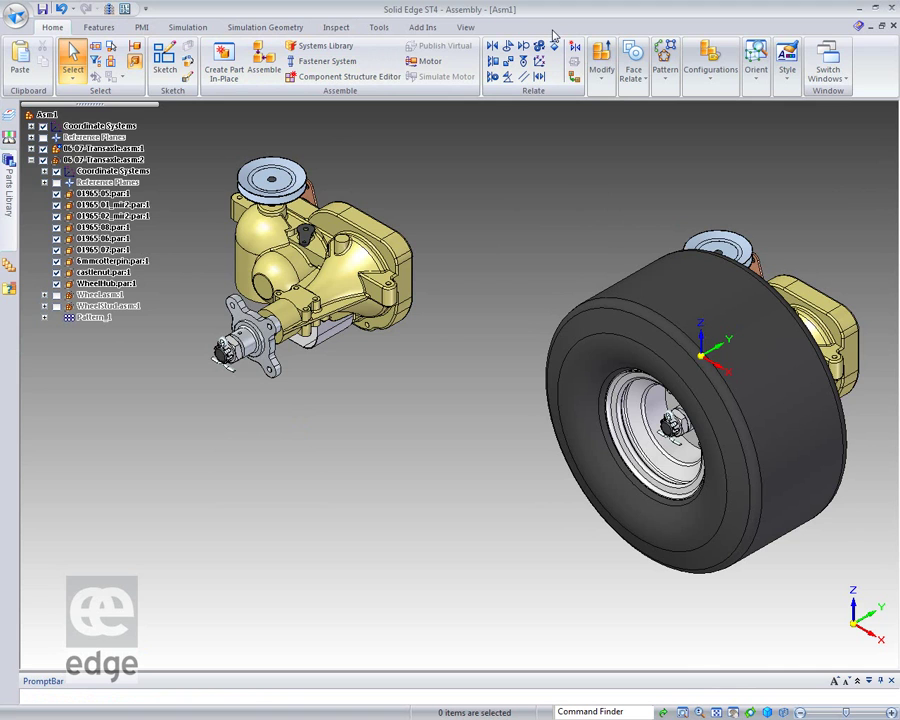
Step: Browse the ribbon's command sets one after another, from Home through to Inspect
scroll(553, 35, "down", 1)
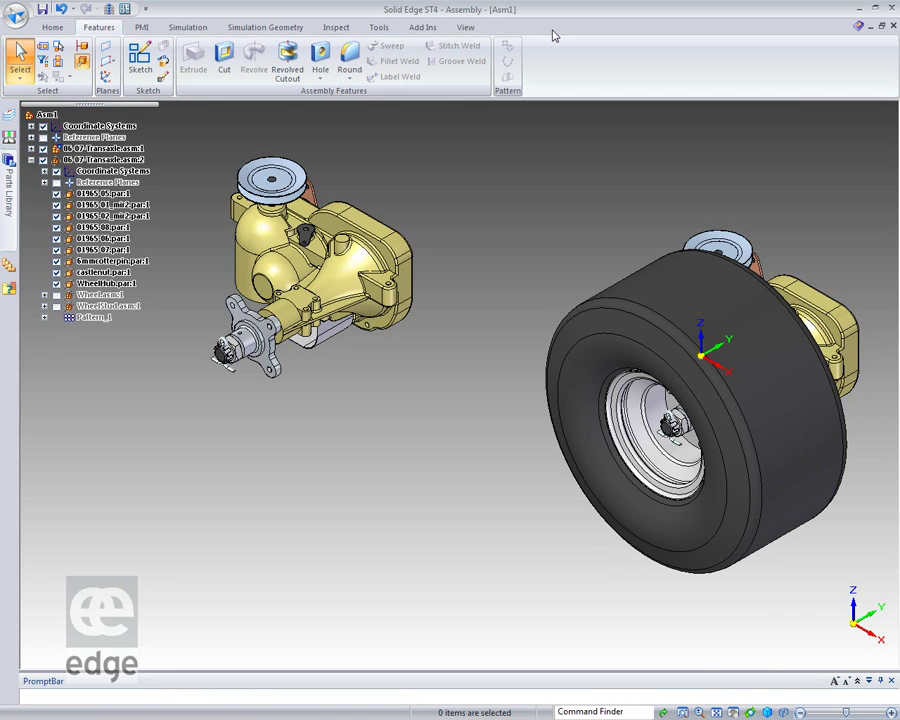
scroll(553, 35, "down", 1)
scroll(553, 35, "down", 1)
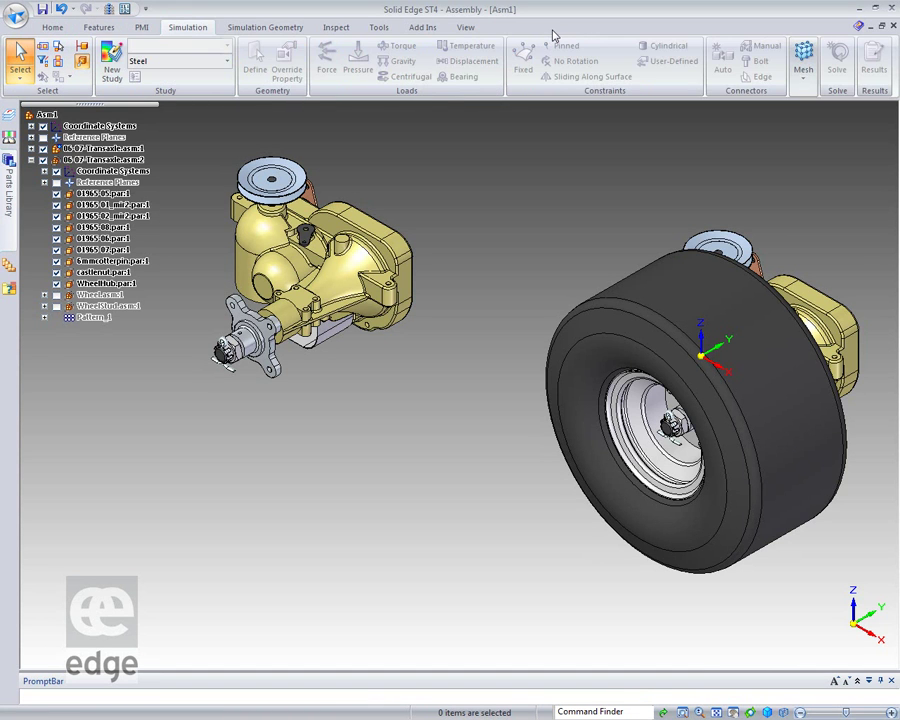
scroll(553, 35, "down", 1)
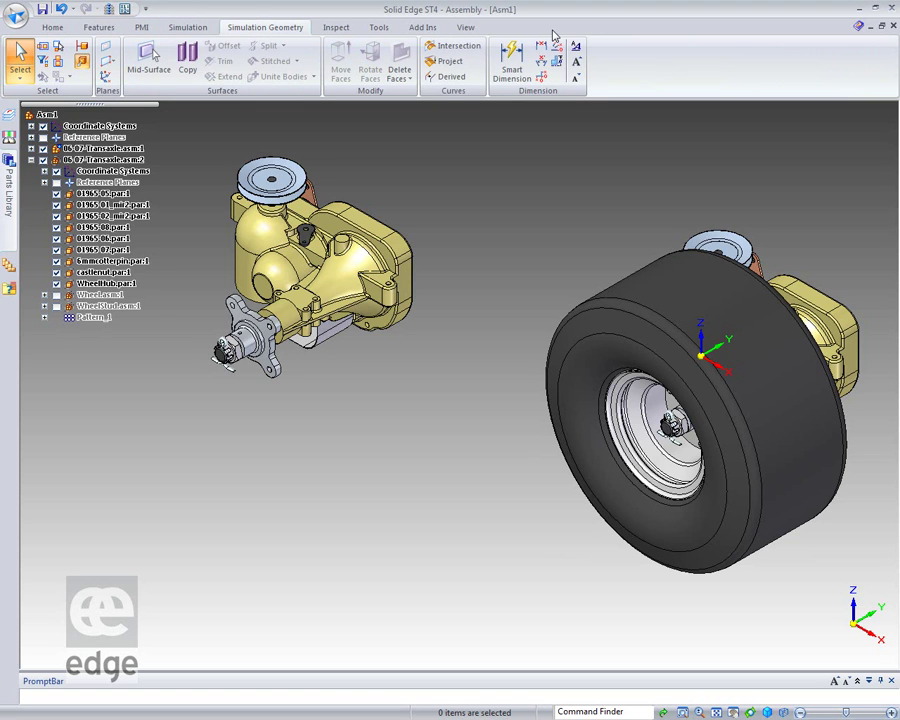
scroll(553, 35, "down", 1)
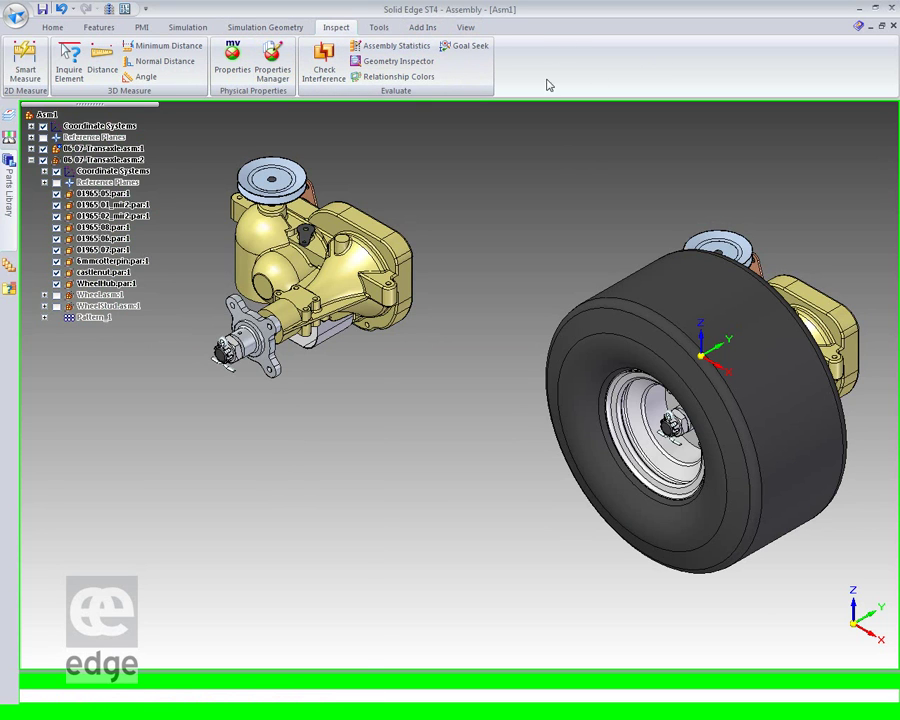
Step: Minimize the command ribbon through the Quick Access customization options
left_click(147, 10)
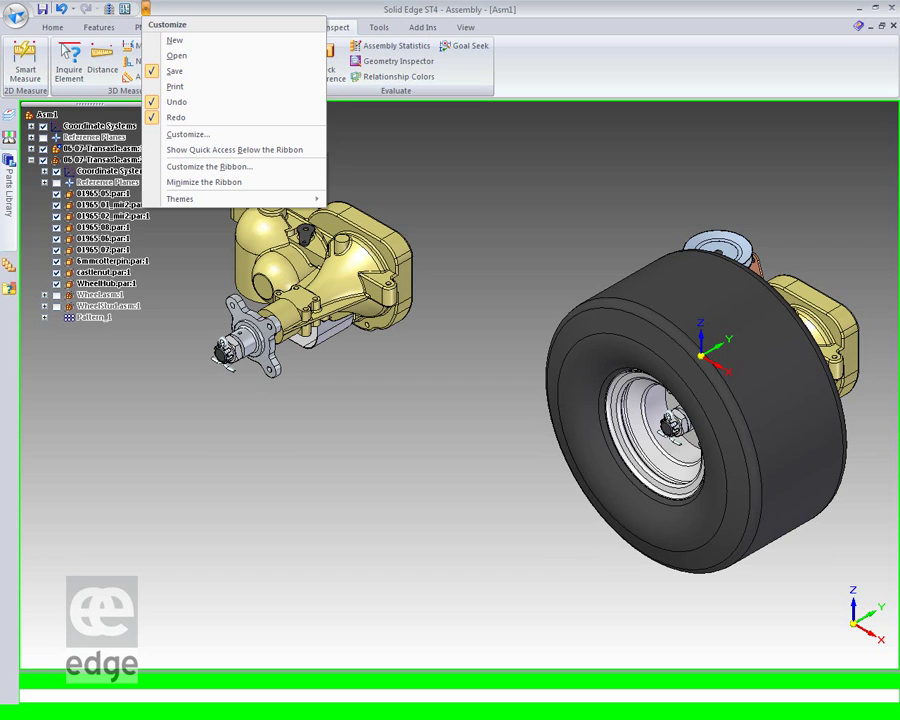
key("Escape")
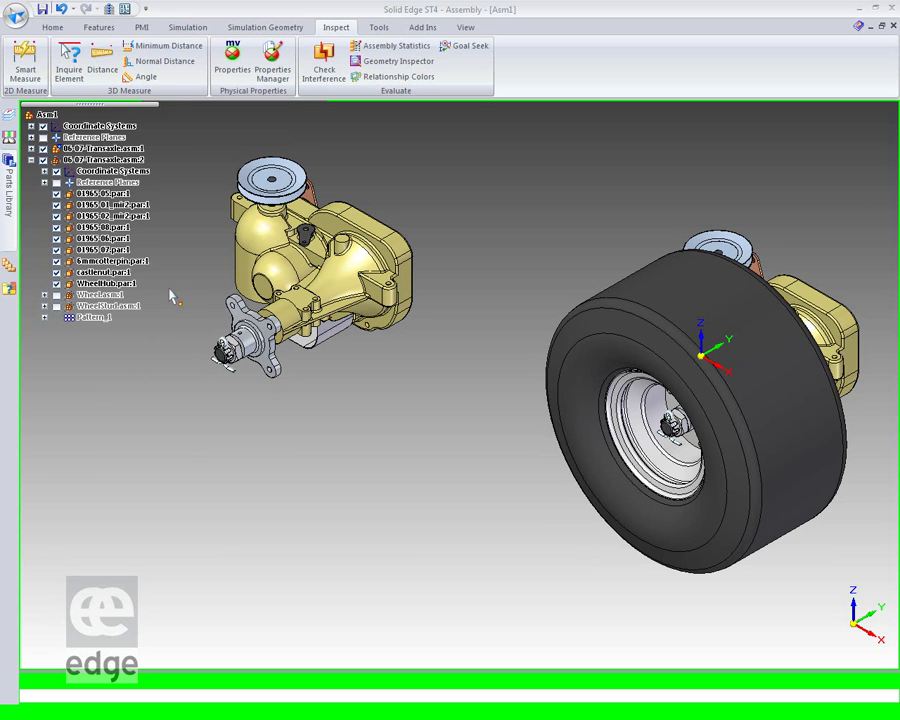
left_click(147, 10)
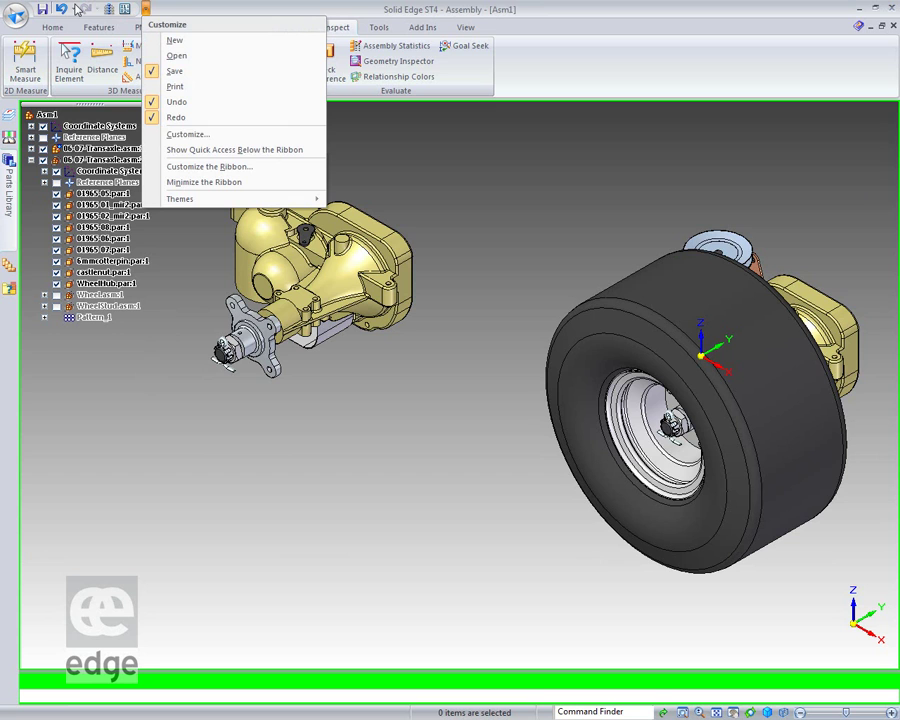
left_click(200, 183)
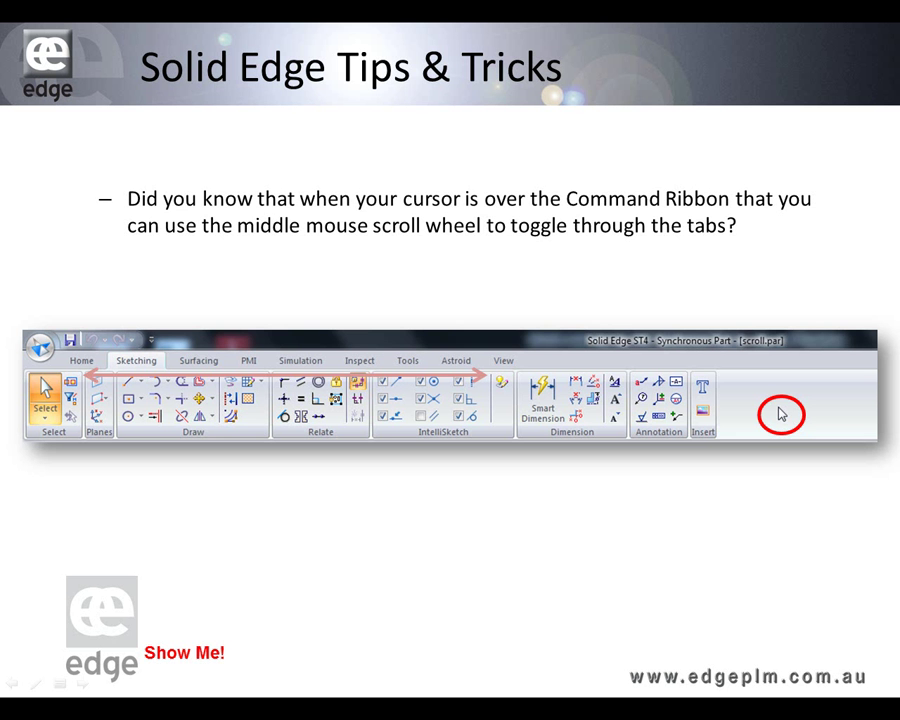
left_click(231, 596)
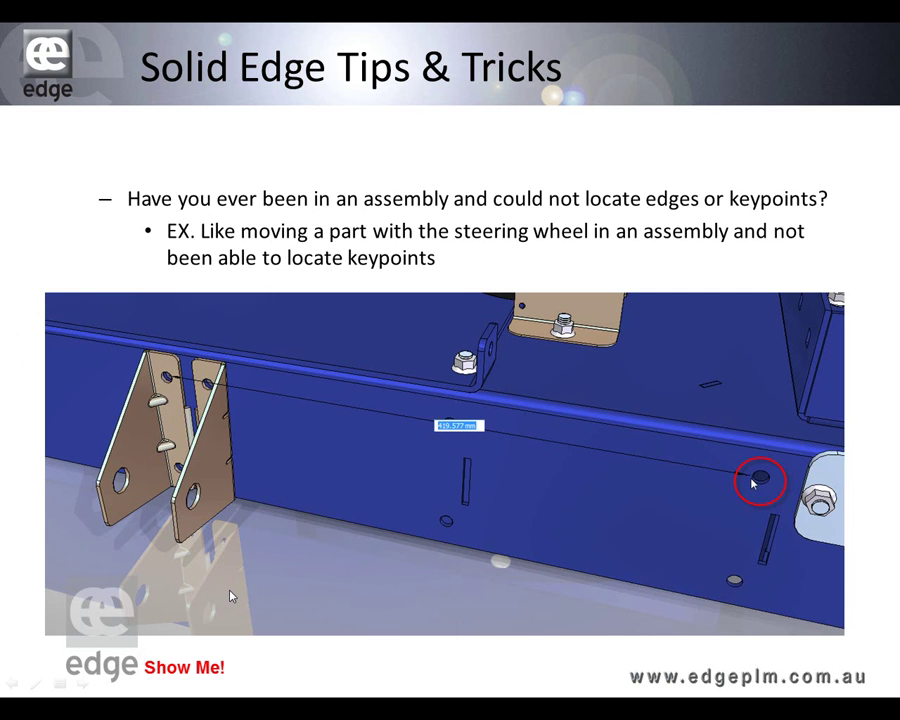
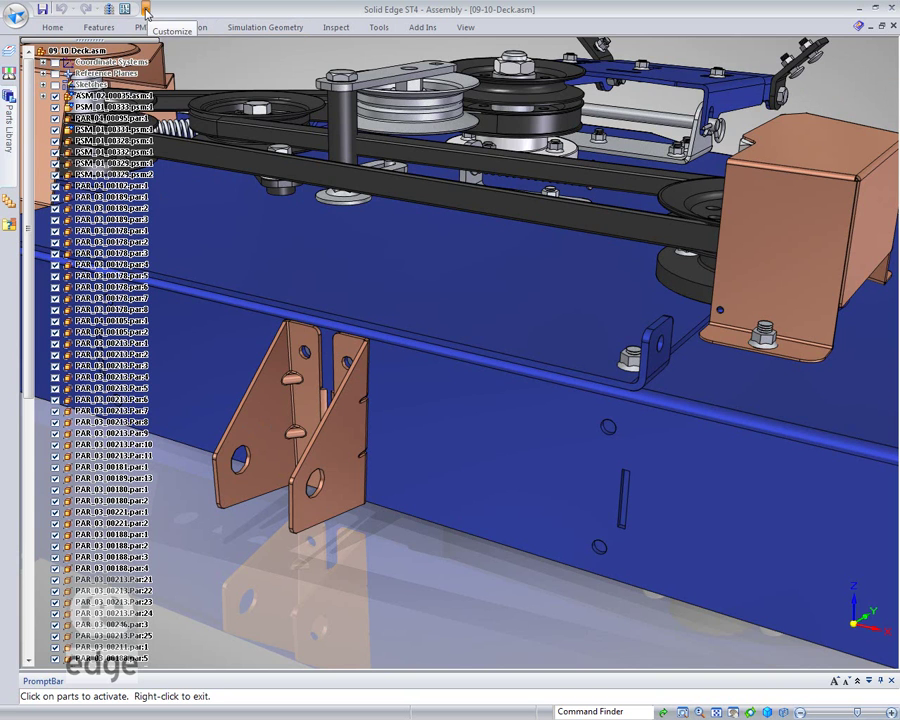
Step: Restore the full command ribbon in 09-10-Deck.asm by turning off Minimize the Ribbon
left_click(146, 11)
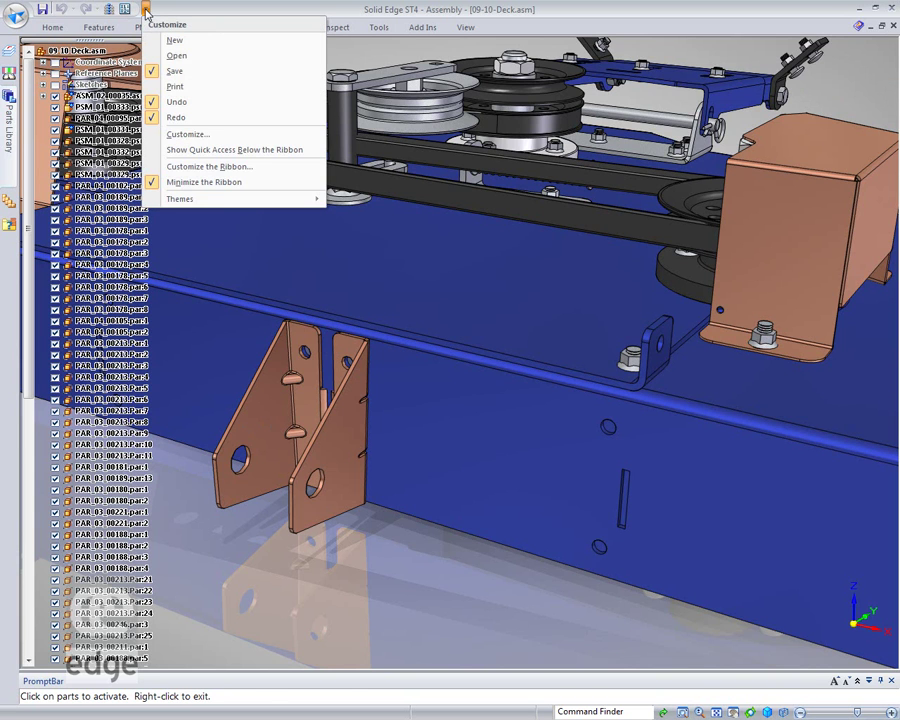
left_click(188, 183)
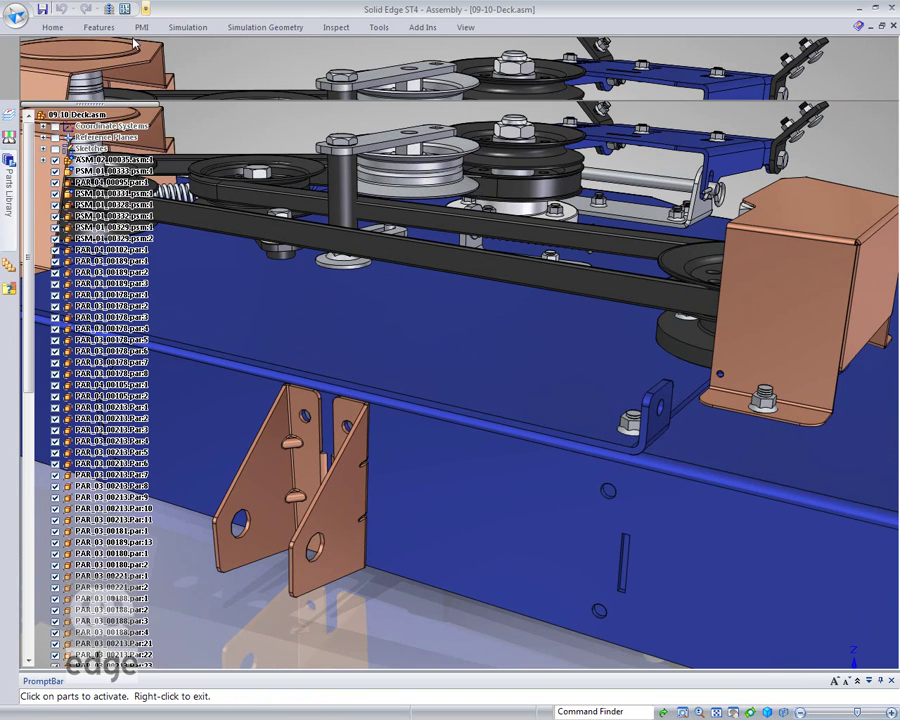
key("ctrl+F1")
Step: Leave the Activate command and return to part selection
left_click(135, 49)
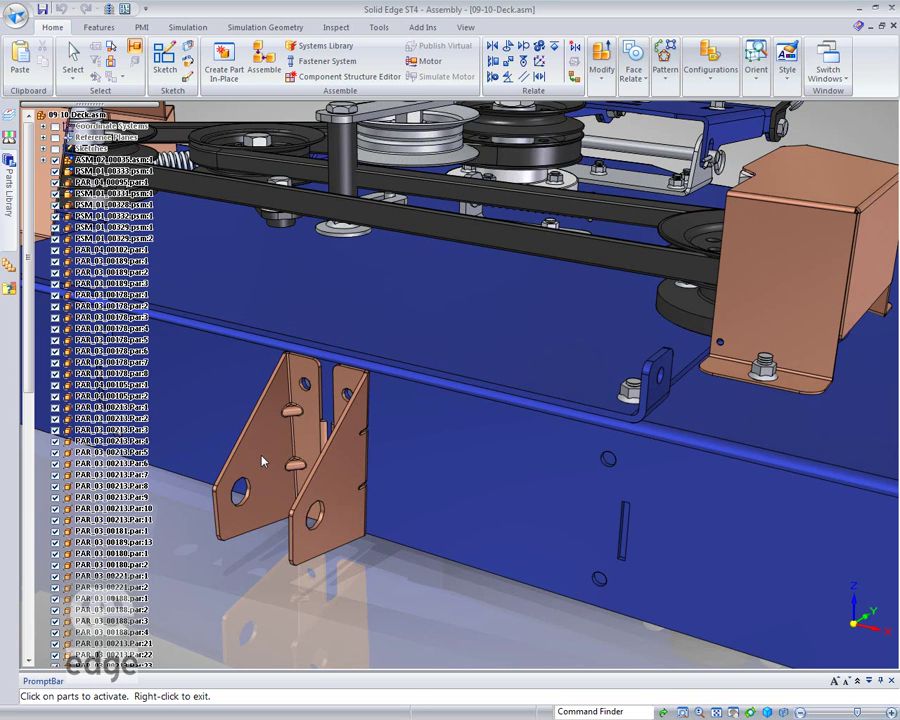
left_click(84, 83)
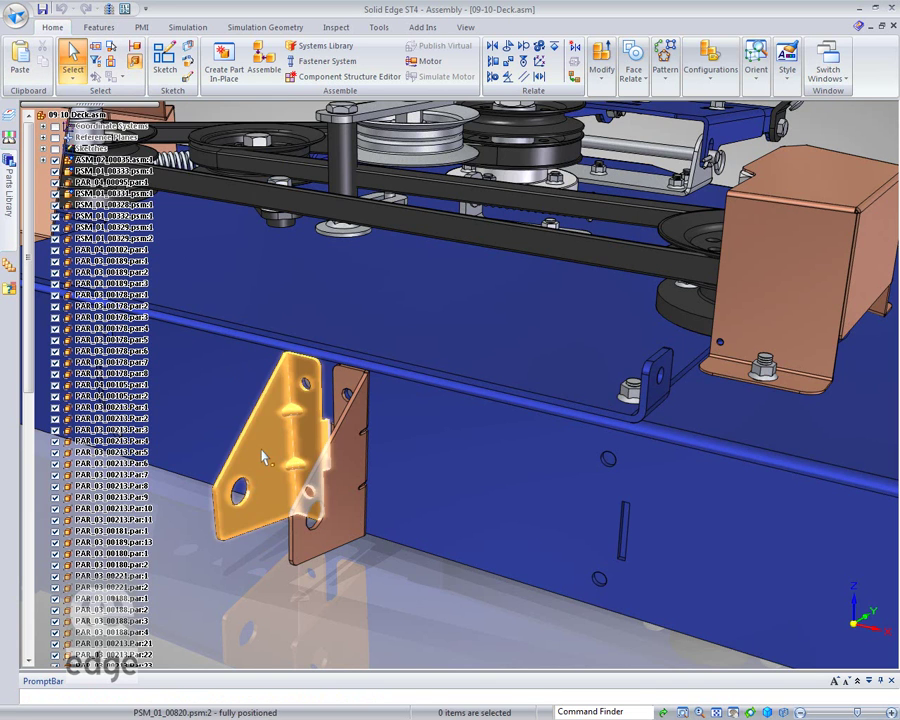
left_click(138, 49)
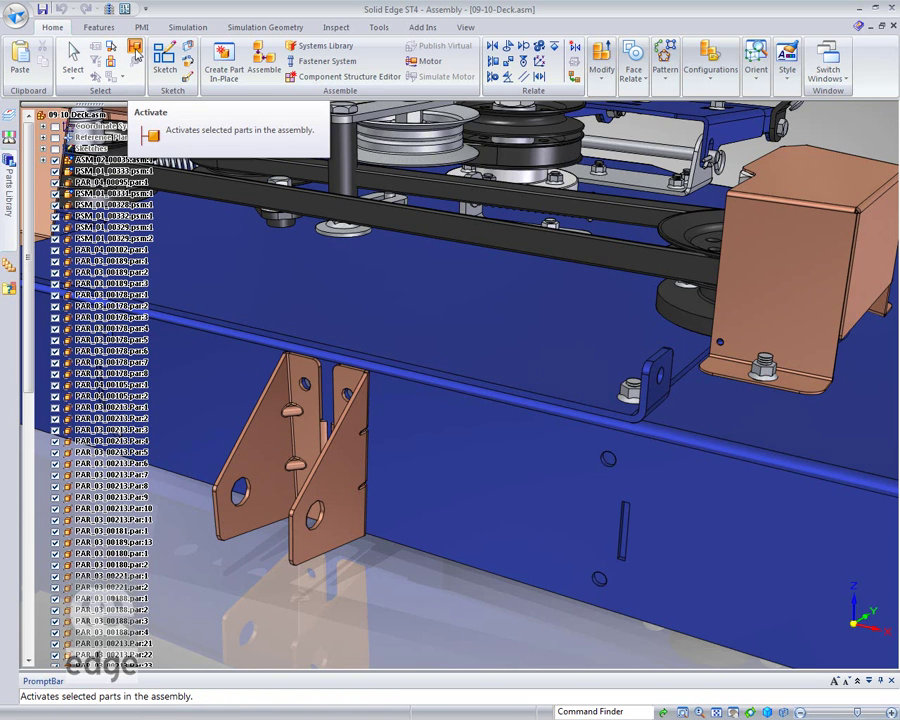
key("Escape")
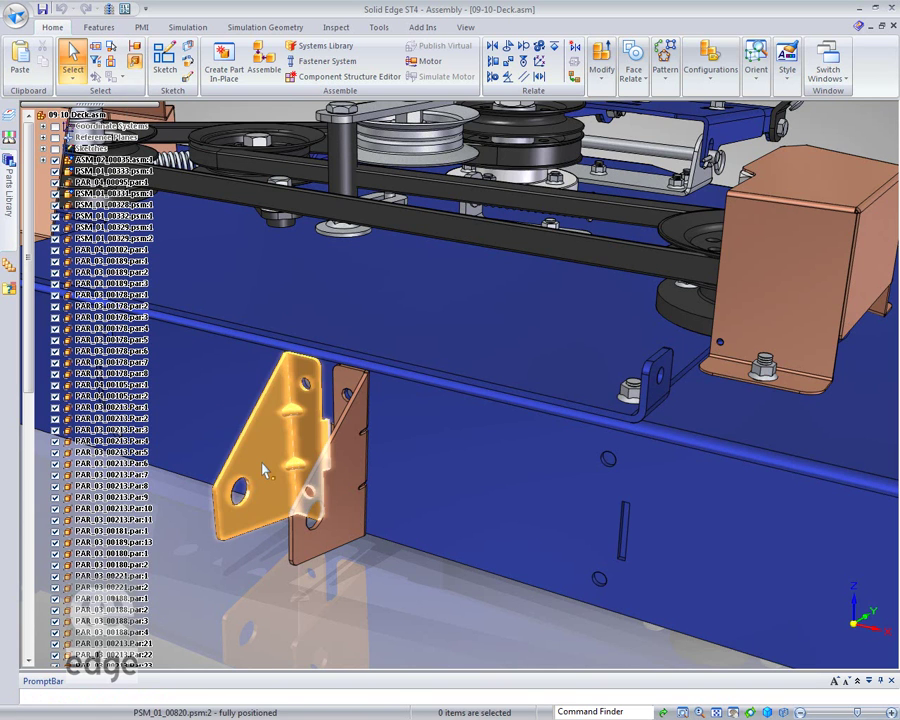
Step: Select bracket PSM_01_00820.psm:2, place the steering wheel origin on its upper hole, and start moving it along the wheel's primary axis
left_click(310, 425)
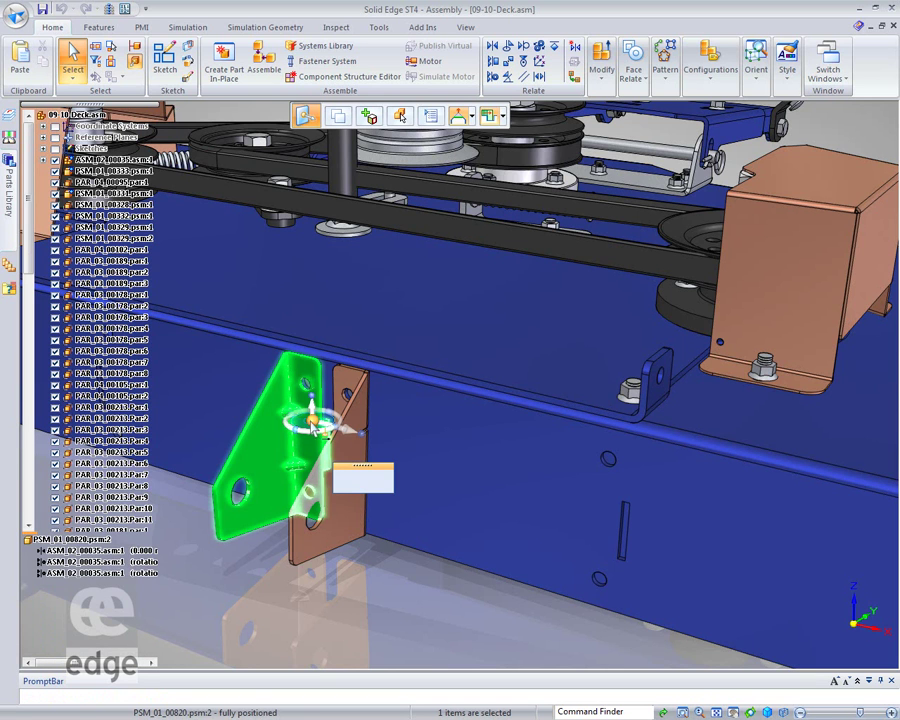
left_click_drag(314, 427, 304, 380)
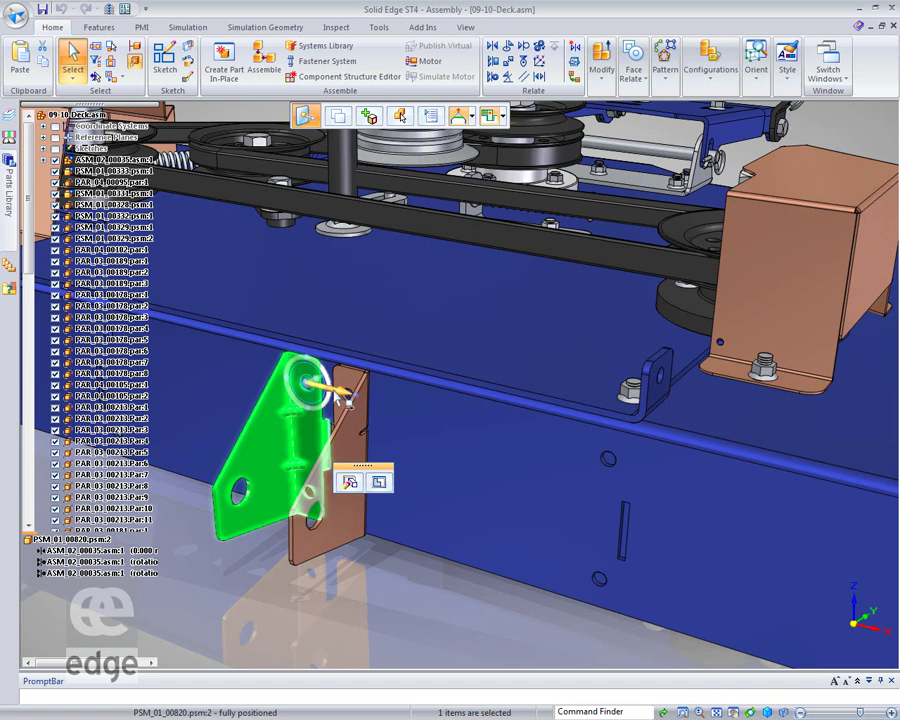
left_click(344, 392)
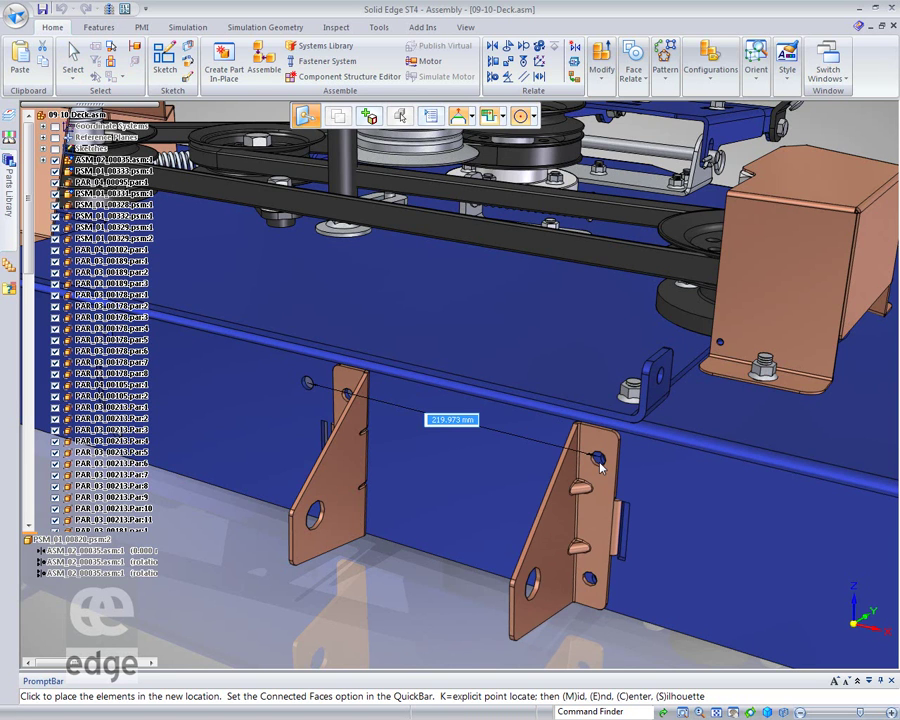
Step: Change the view style setting during the bracket move so that edges and keypoints can be located
left_click(379, 28)
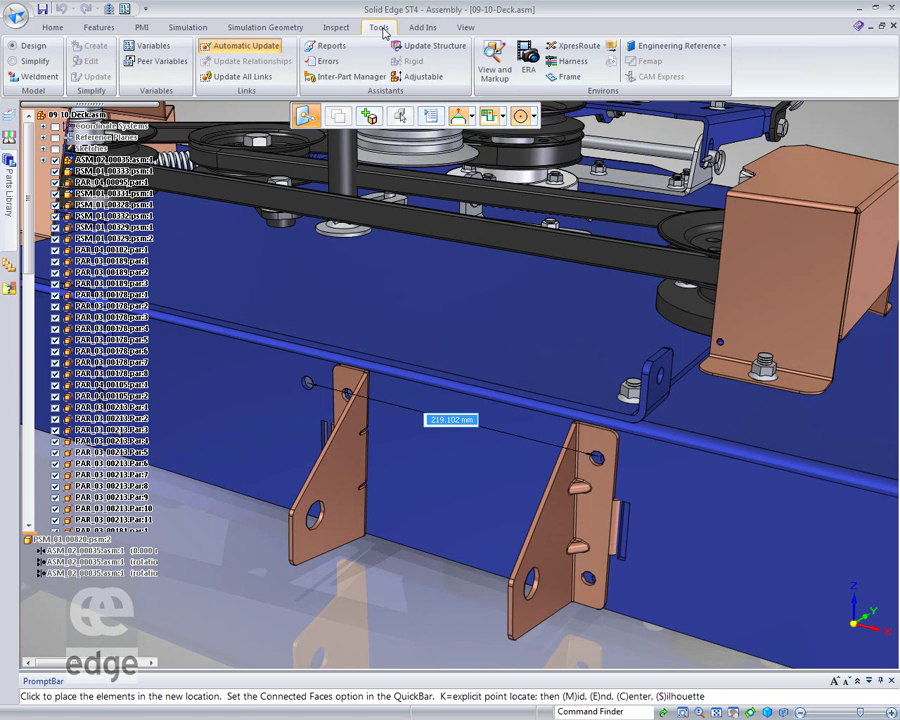
left_click(466, 28)
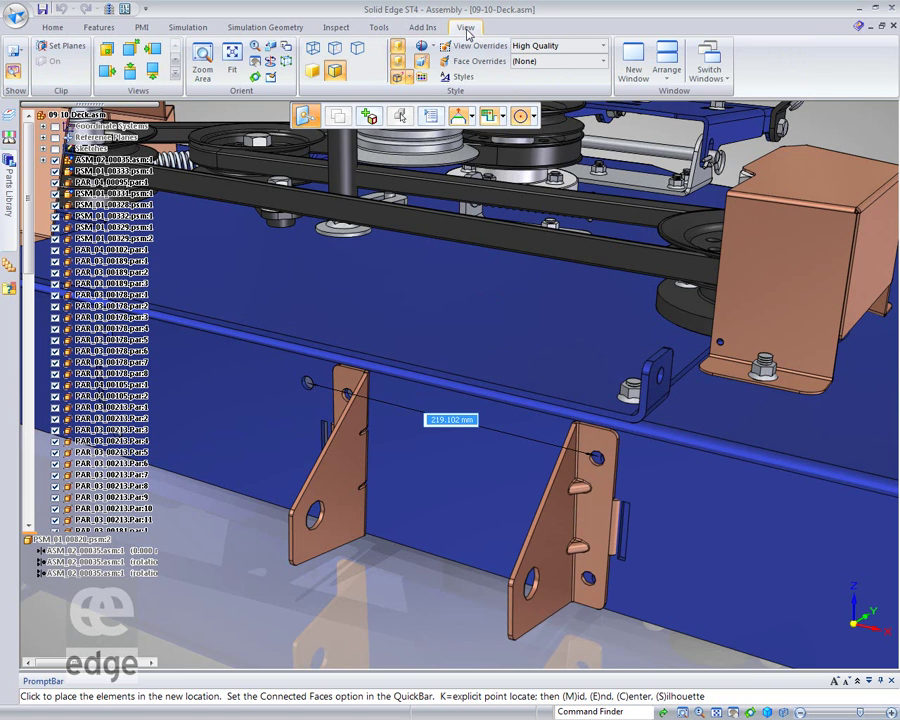
left_click(421, 63)
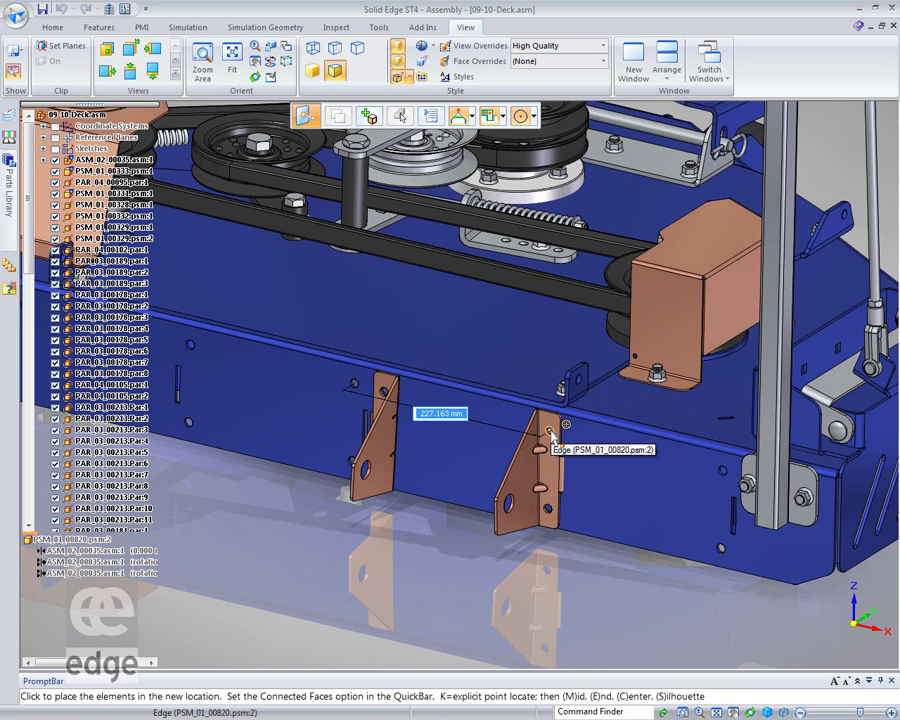
Step: Try to place bracket PSM_01_00820.psm:2 at the located hole, repairing relationships by replacing to other components only, and cancel the relationship change
left_click(551, 437)
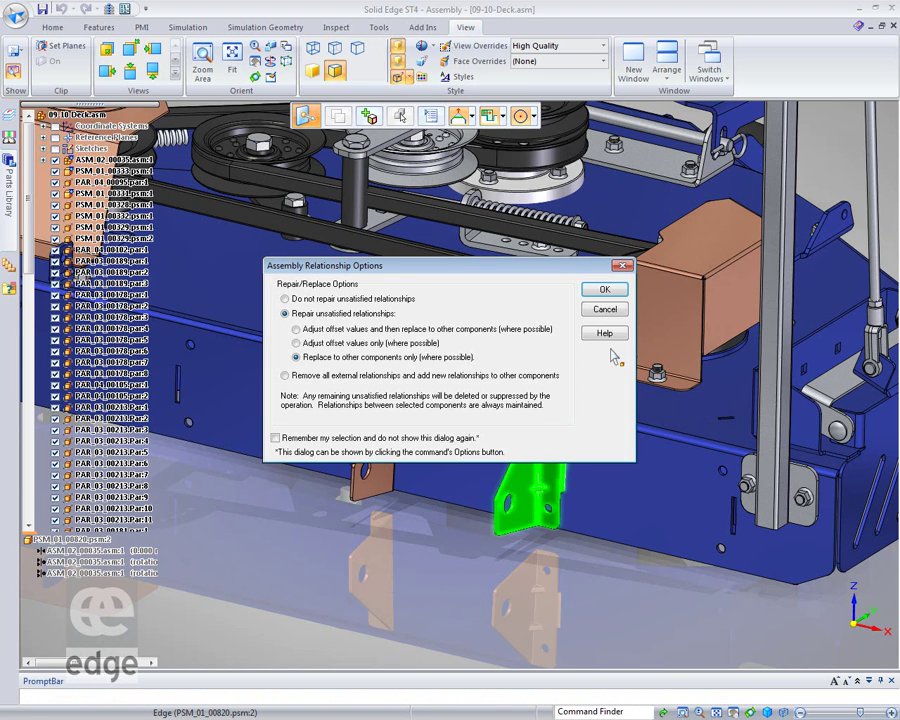
key("Return")
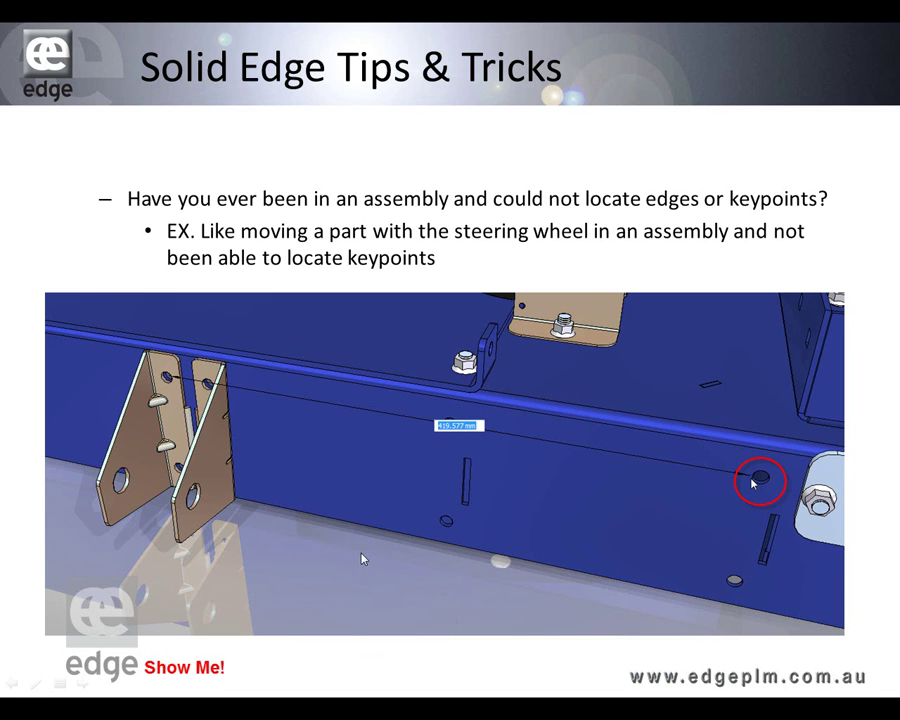
left_click(305, 519)
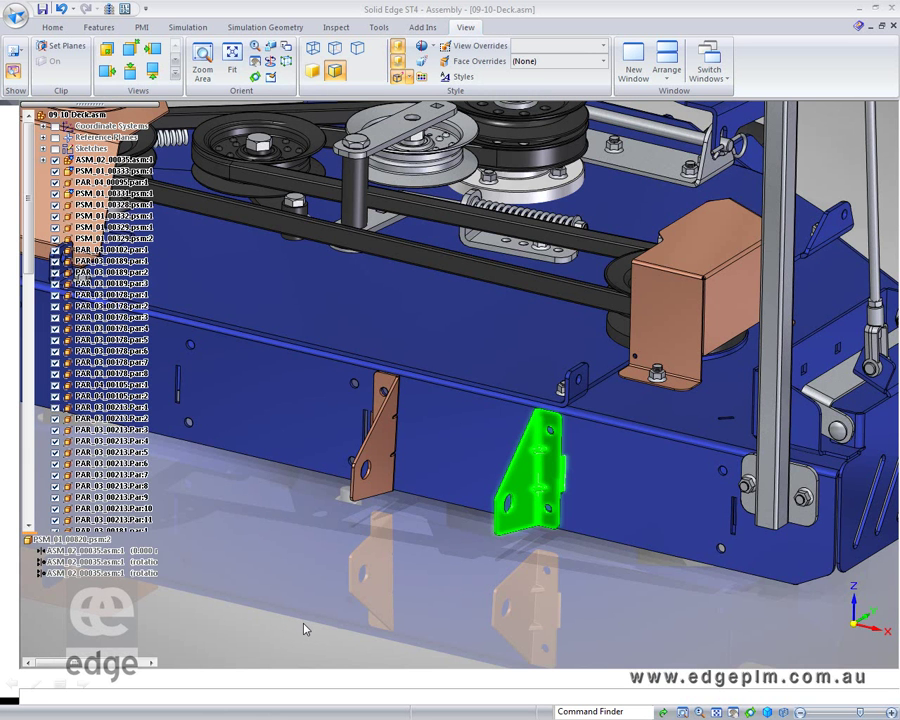
key("Delete")
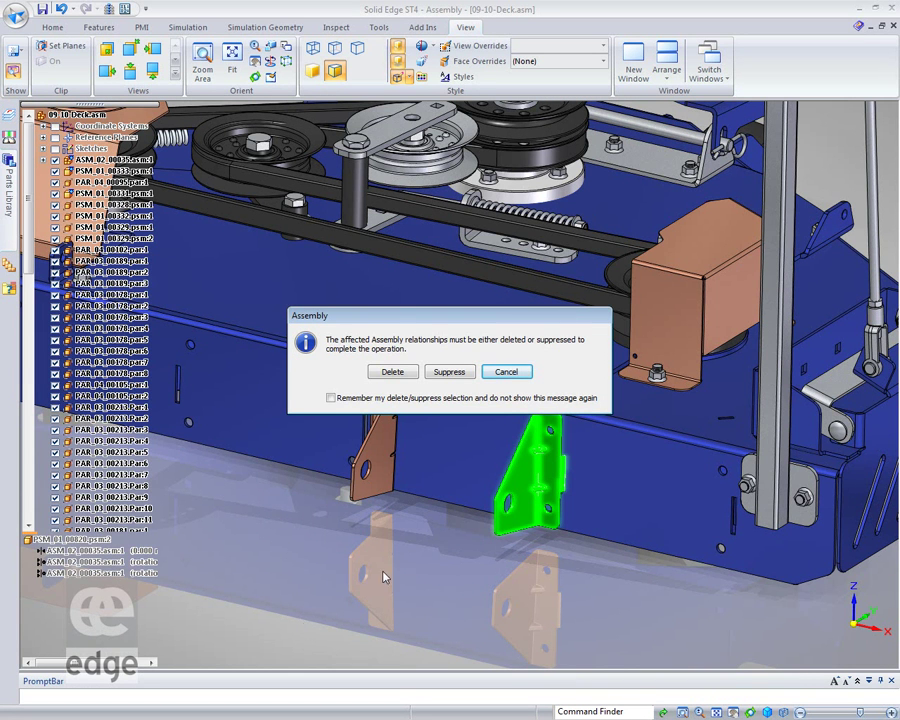
left_click(512, 372)
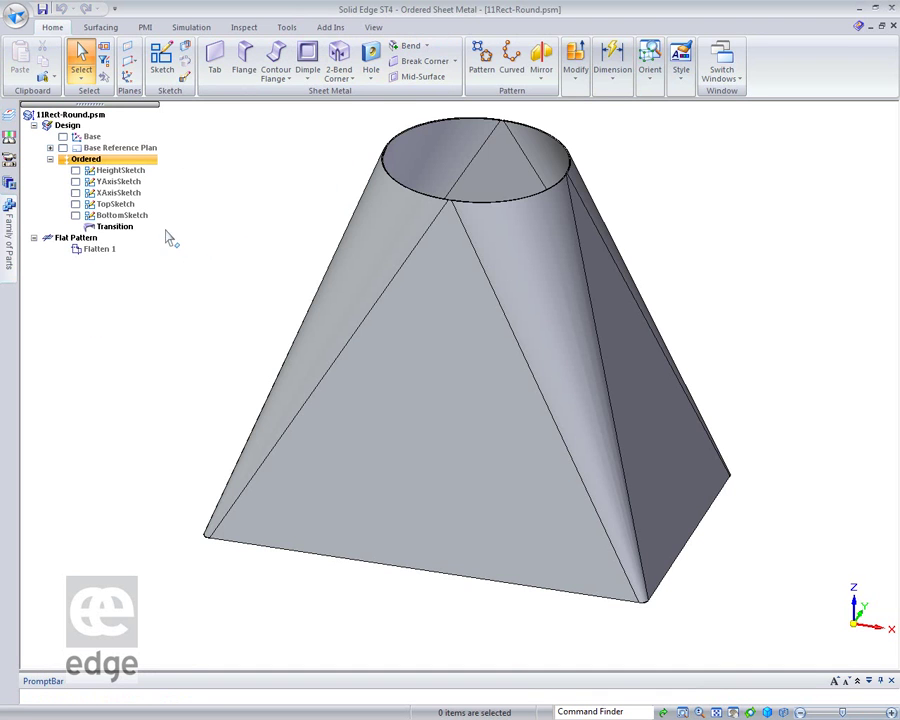
Step: Edit the Transition lofted flange in 11Rect-Round.psm to develop each bend by triangulation with 7 resultant bends
left_click(115, 227)
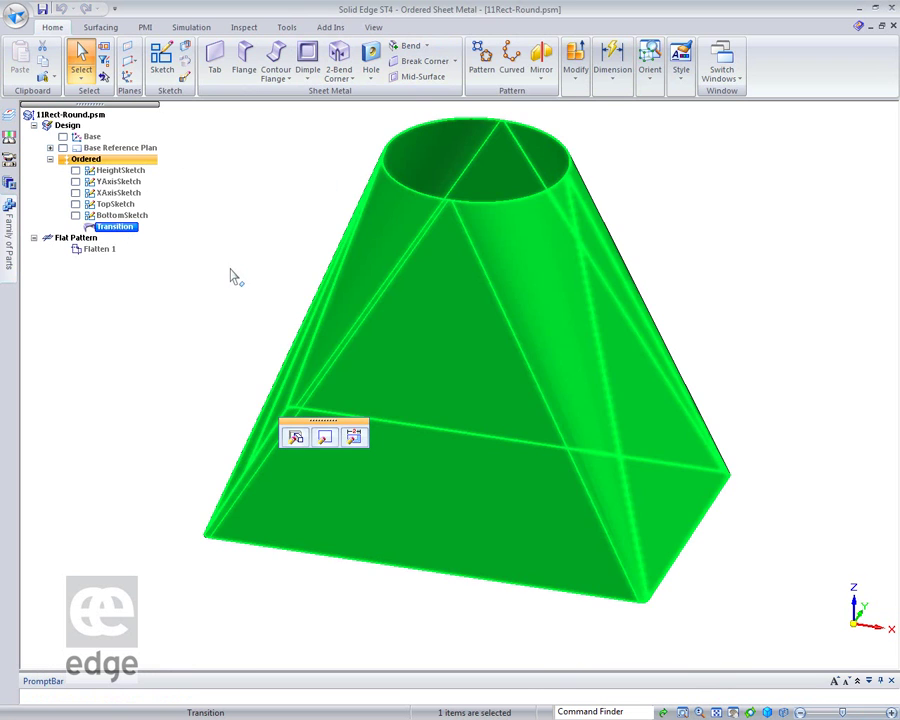
right_click(118, 227)
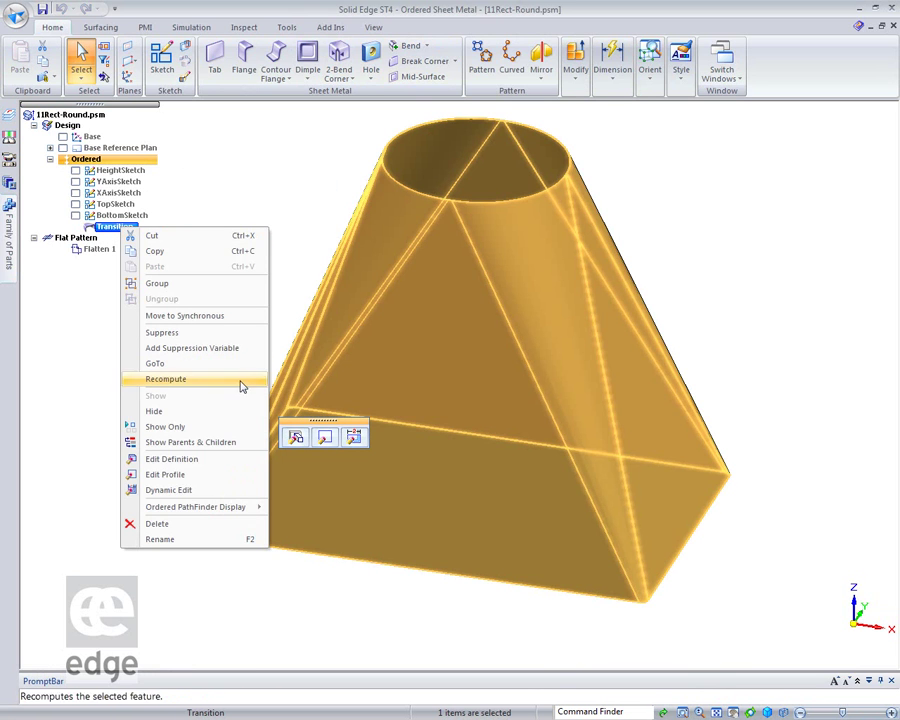
left_click(172, 459)
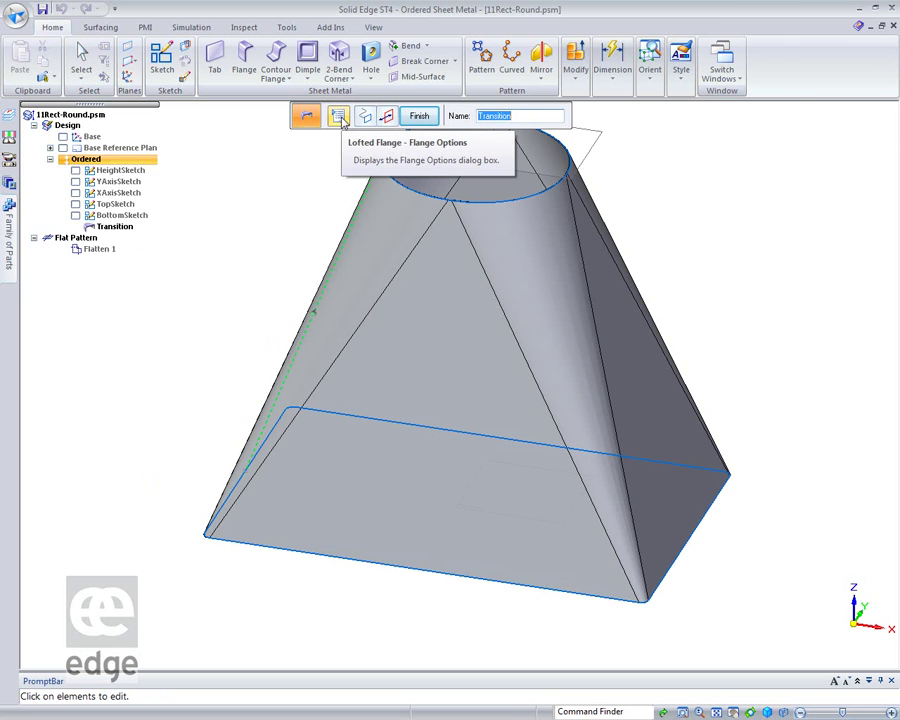
left_click(339, 117)
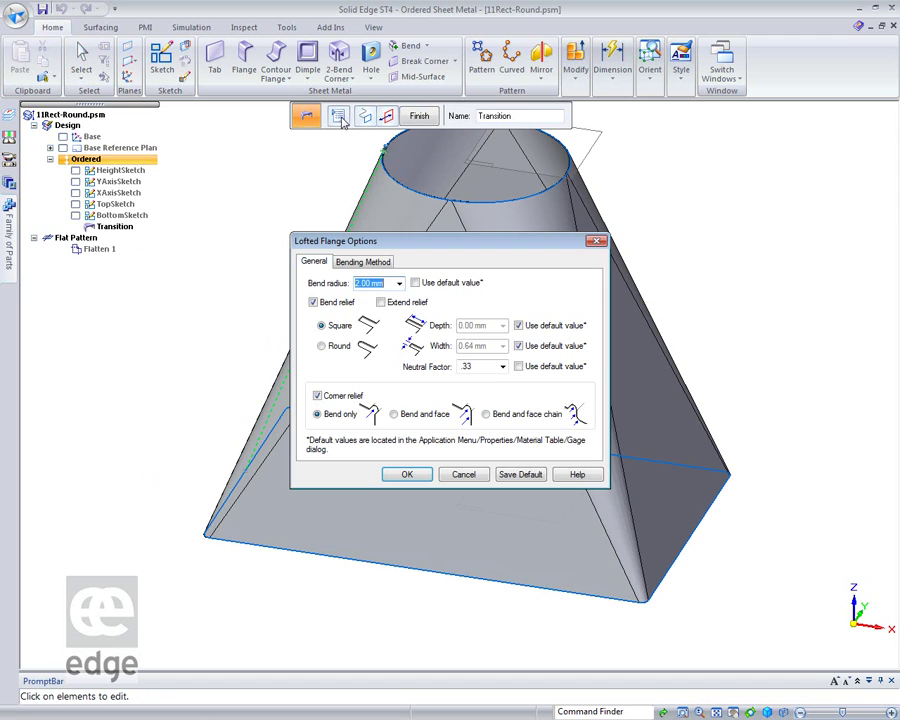
left_click(365, 265)
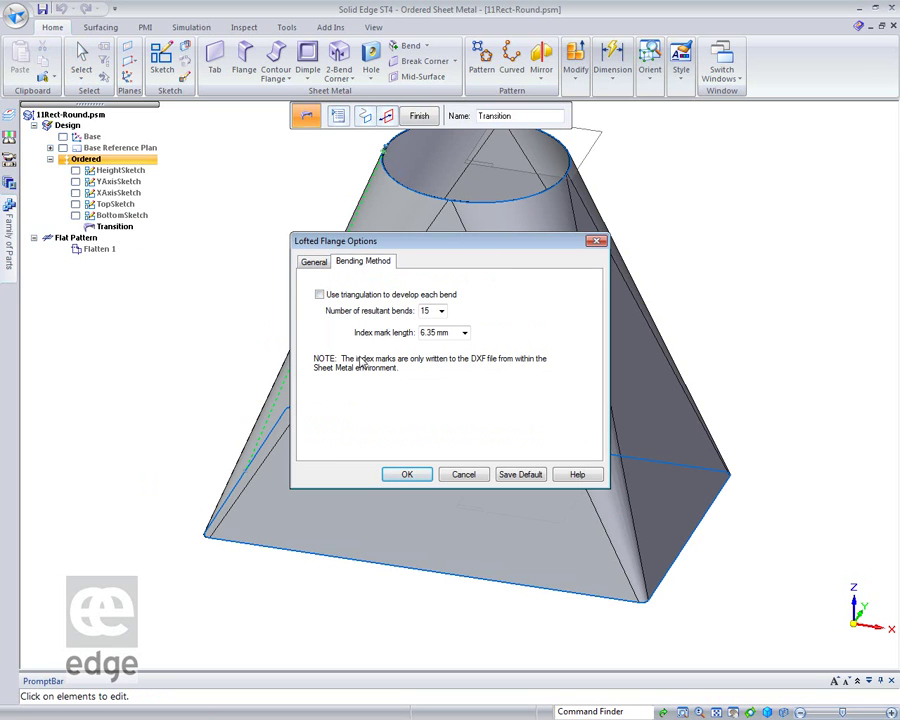
left_click(327, 296)
left_click(441, 311)
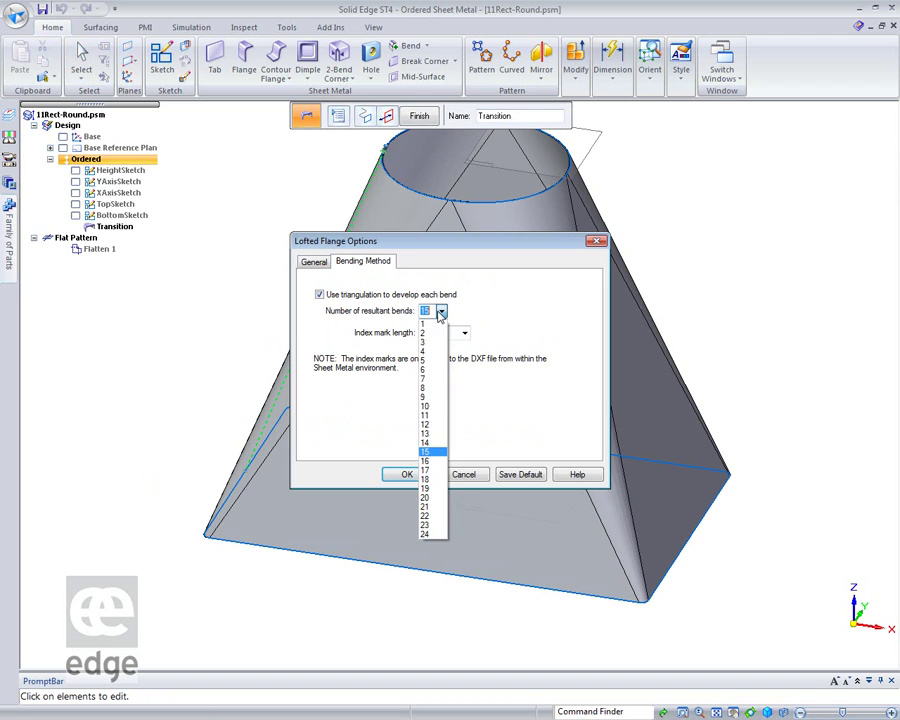
left_click(429, 380)
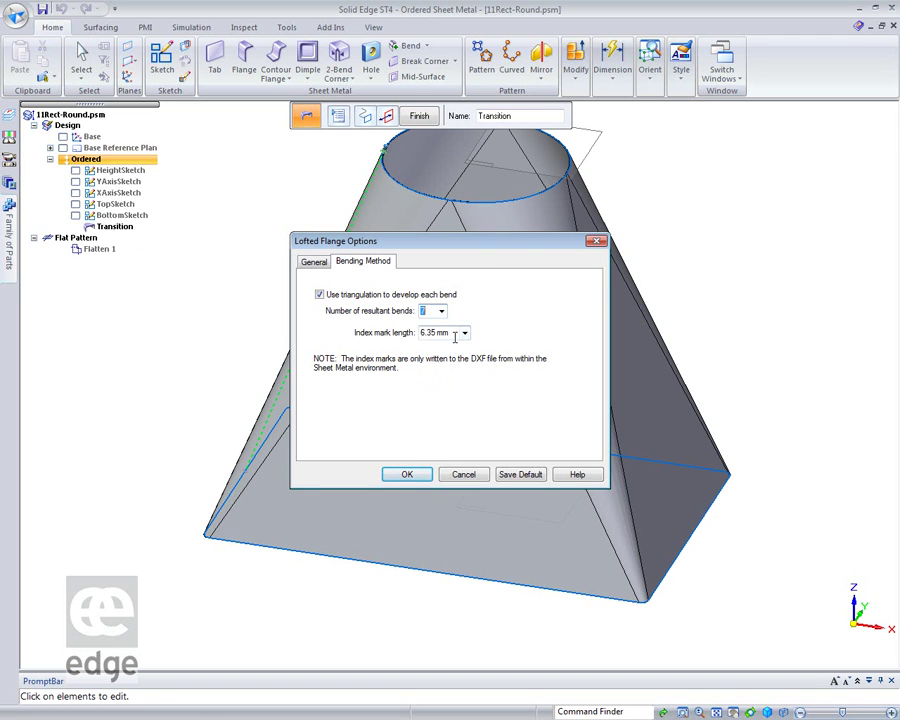
Step: Set the lofted flange's index mark length to 30 mm and finish editing the Transition feature
key("Tab")
type("30")
key("Tab")
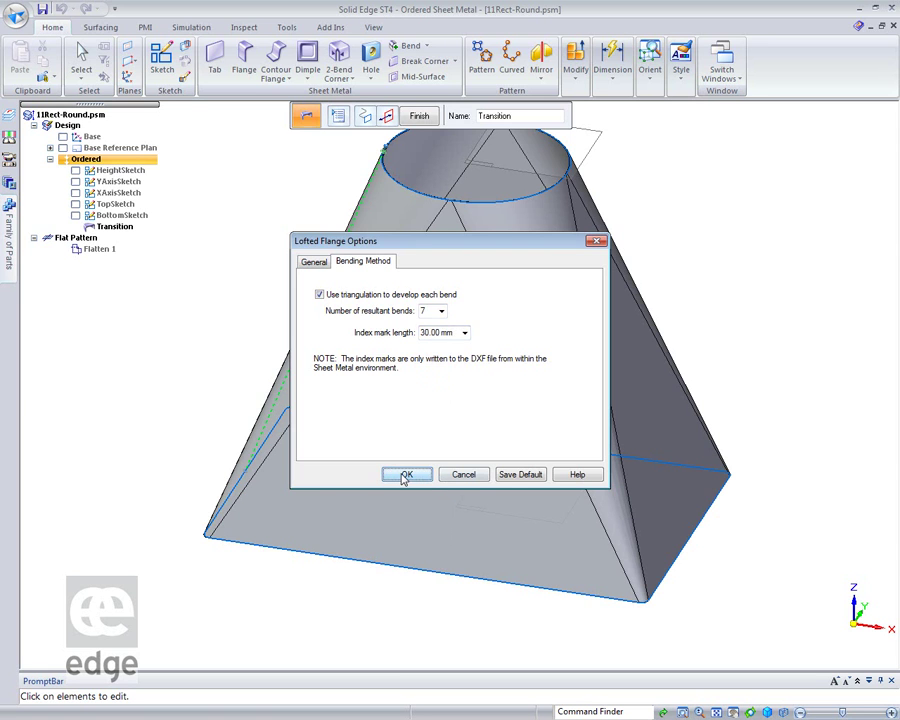
left_click(405, 474)
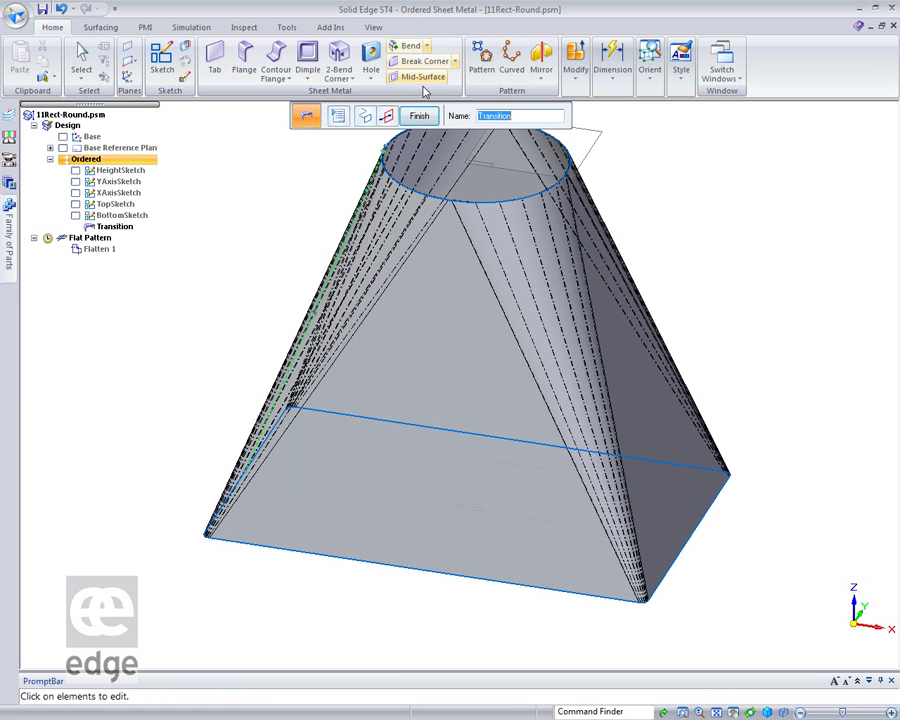
left_click(419, 116)
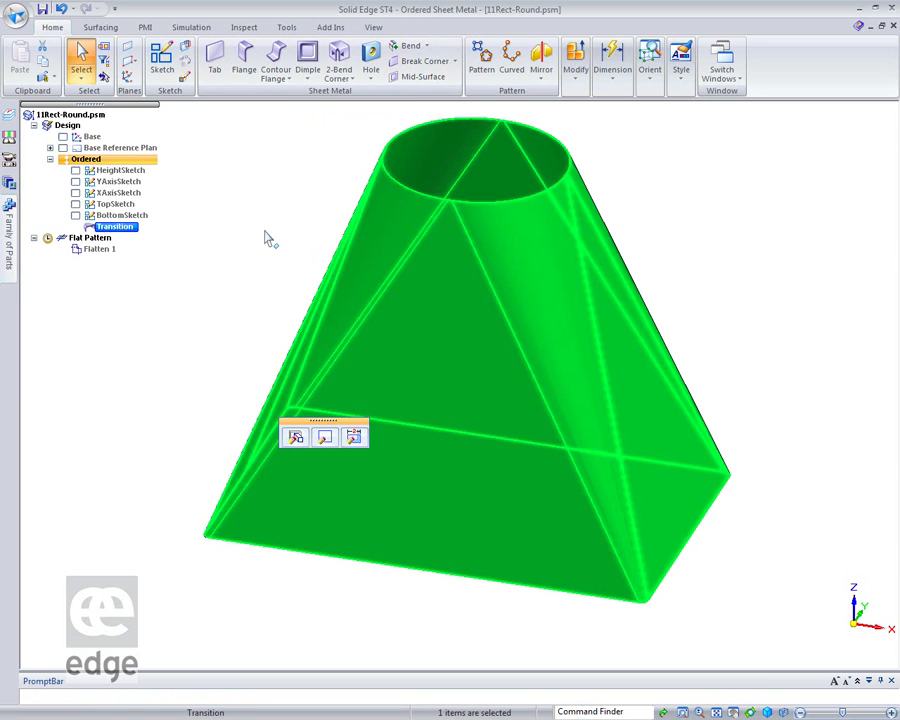
Step: Clear the Transition selection and go to the Flatten 1 flat pattern
left_click(266, 237)
middle_click_drag(255, 223, 283, 200)
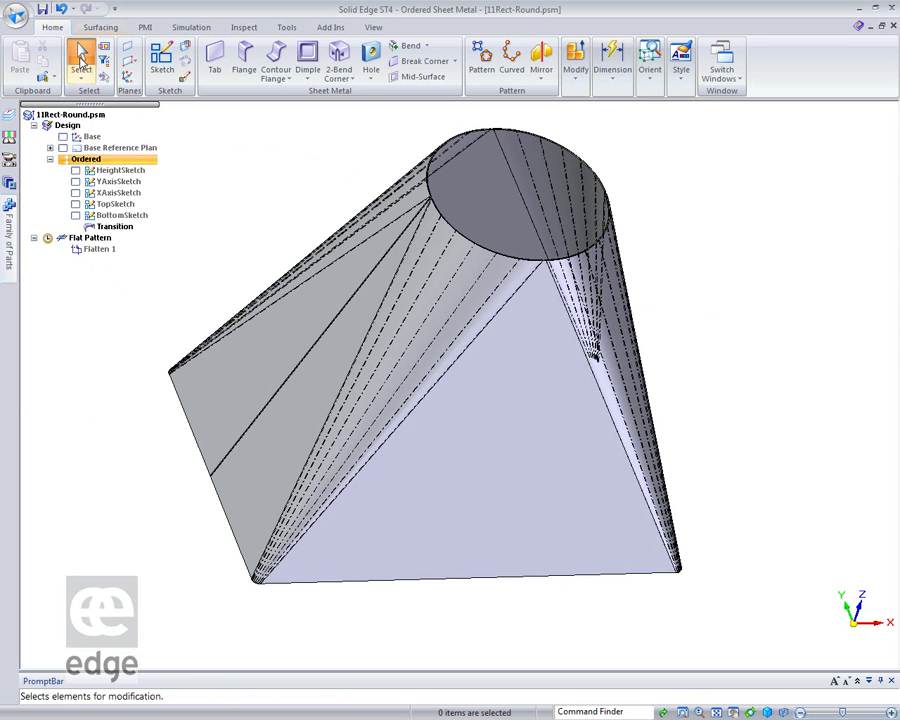
right_click(94, 249)
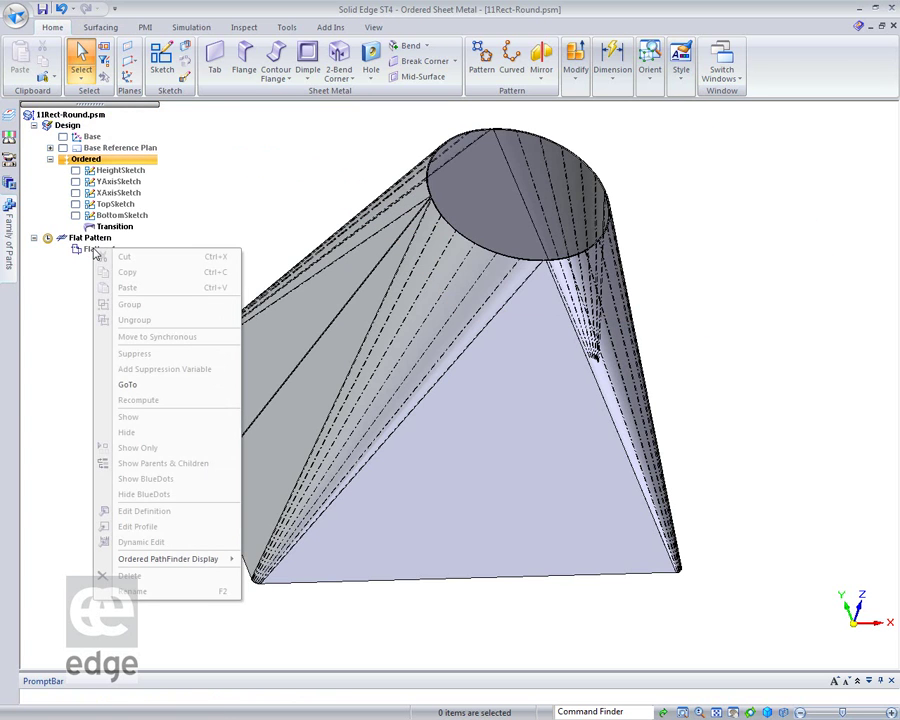
left_click(126, 388)
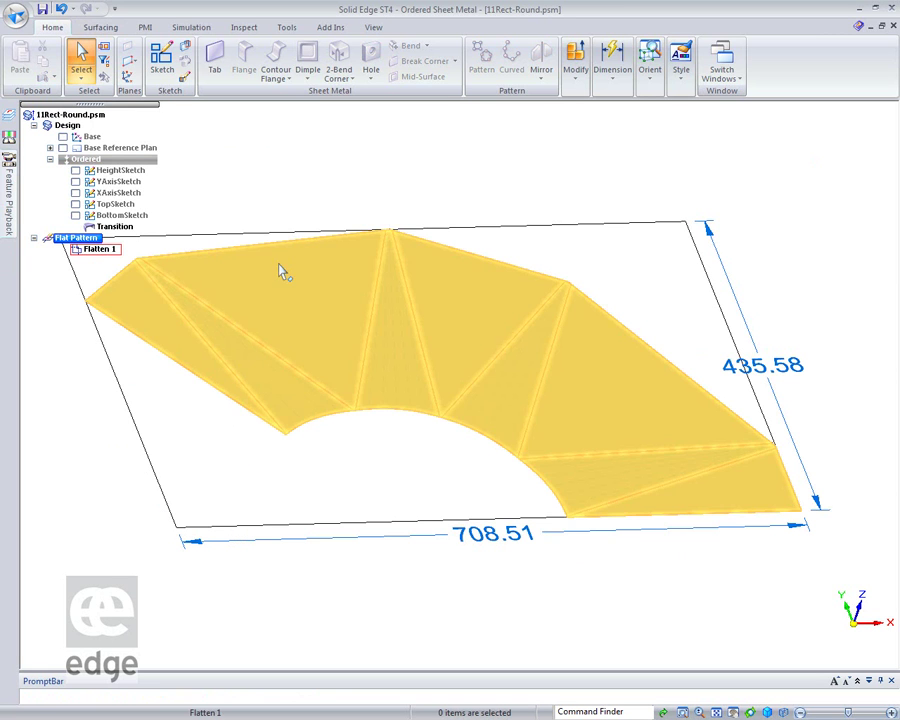
Step: Save the flat pattern as the AutoCAD file 11Rect-Round.dxf, overwriting the existing file
left_click(17, 14)
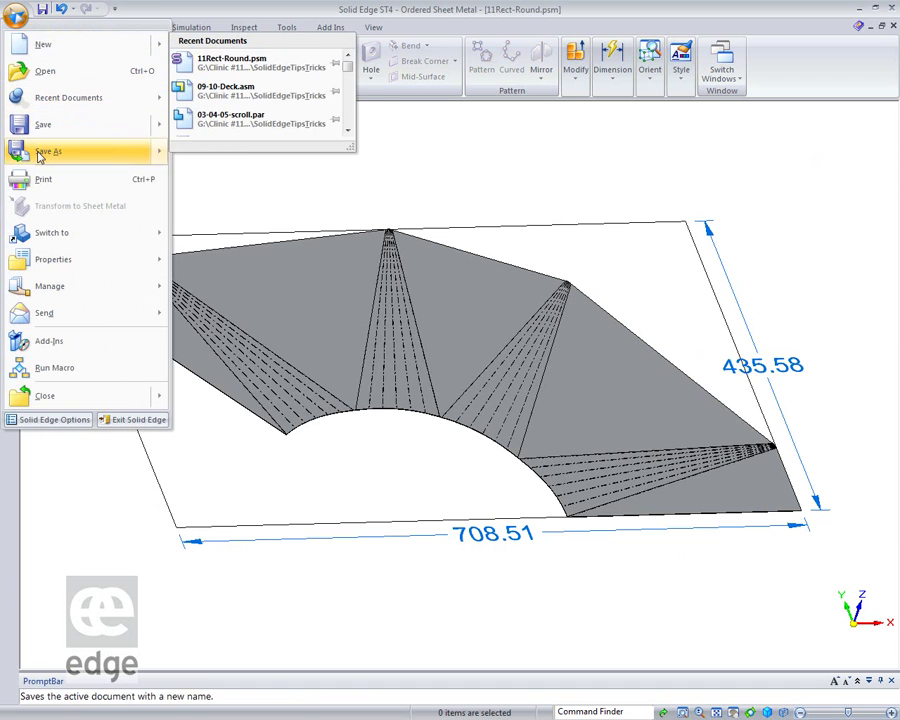
mouse_move(40, 156)
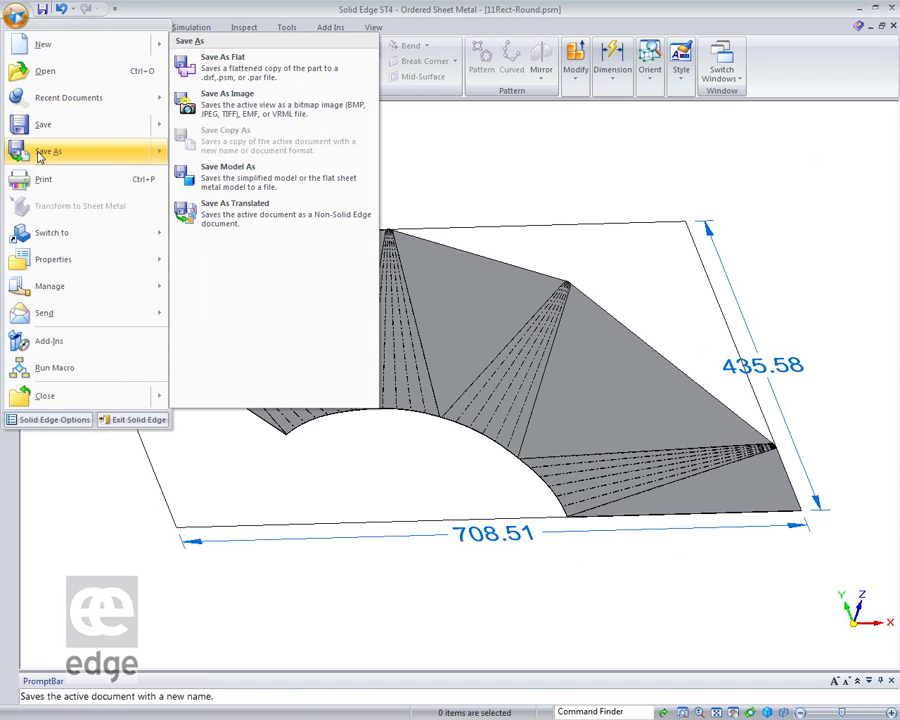
left_click(257, 73)
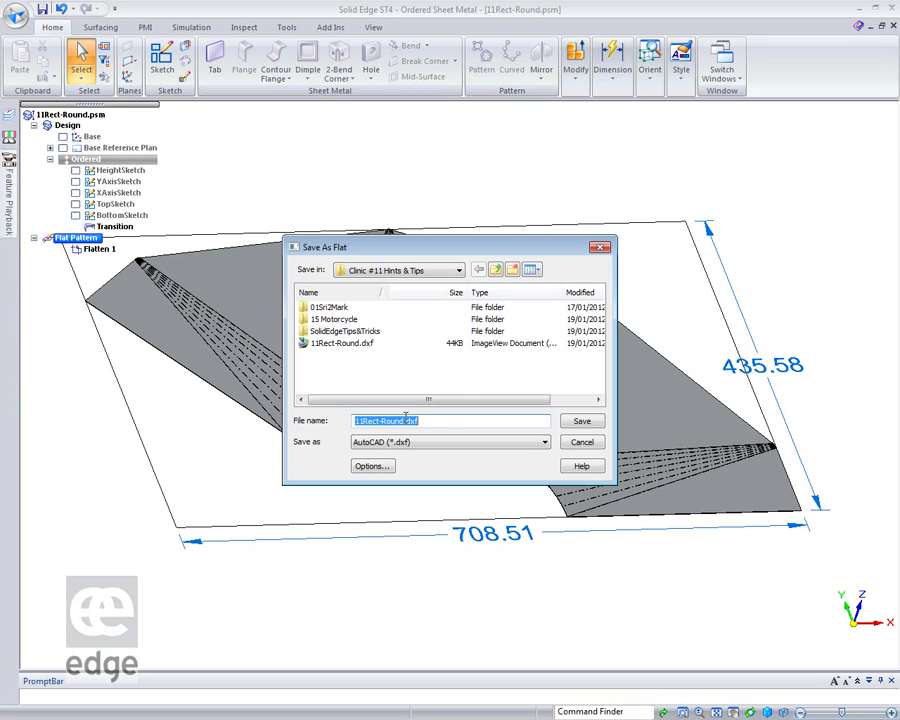
left_click(582, 422)
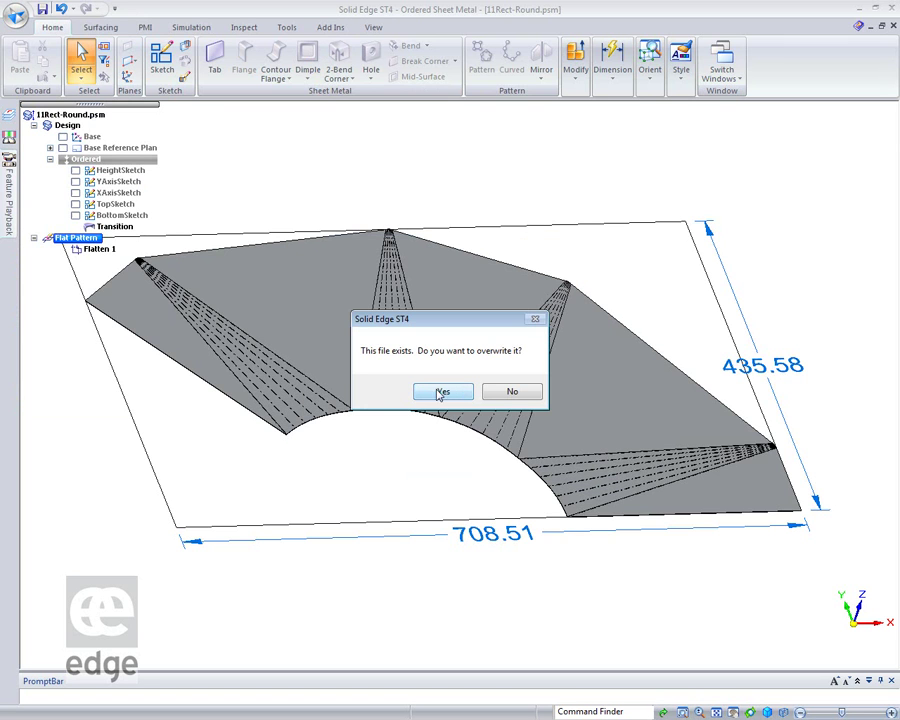
left_click(452, 391)
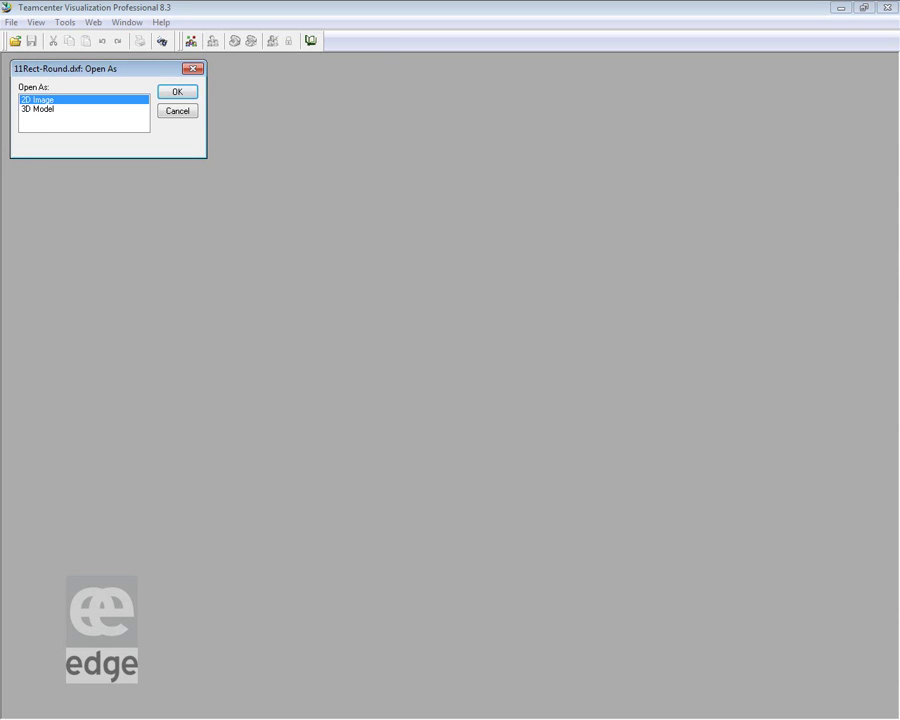
Step: Open 11Rect-Round.dxf as a 2D image in Teamcenter Visualization and examine the index marks at the upper-left corner bend
left_click(193, 91)
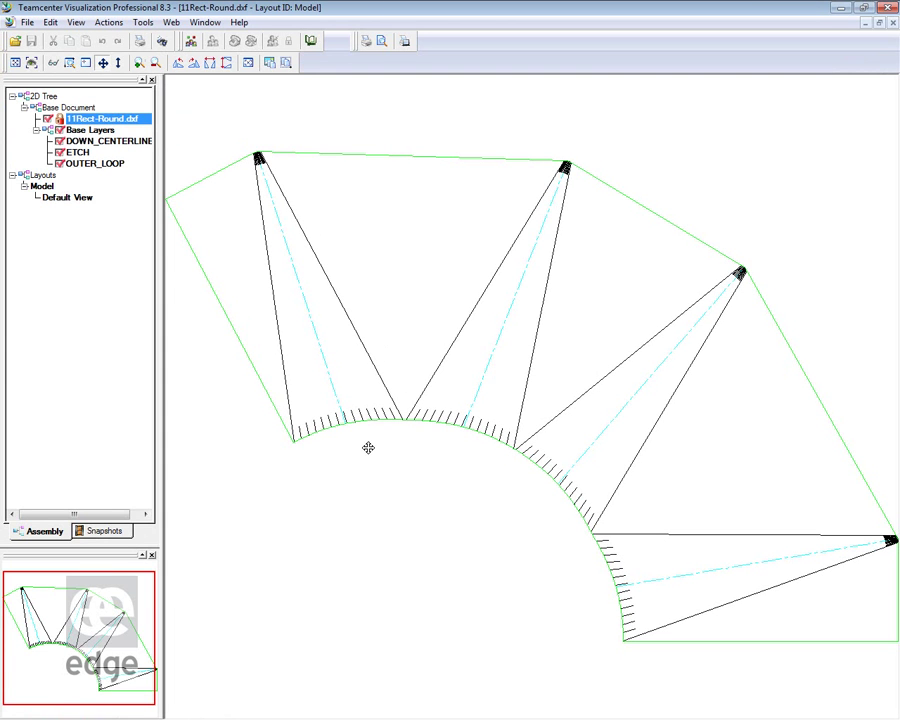
left_click(70, 63)
left_click_drag(226, 142, 294, 184)
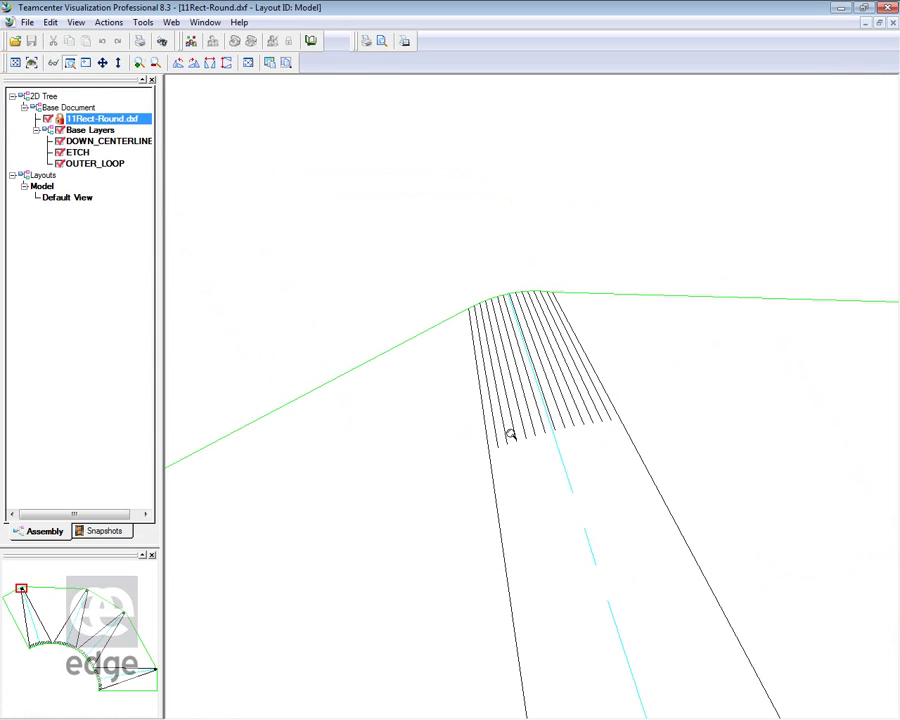
Step: Toggle the OUTER_LOOP, ETCH and DOWN_CENTERLINE layers to inspect their contents, leaving all layers shown in the full drawing
left_click(59, 164)
left_click(59, 164)
left_click(59, 152)
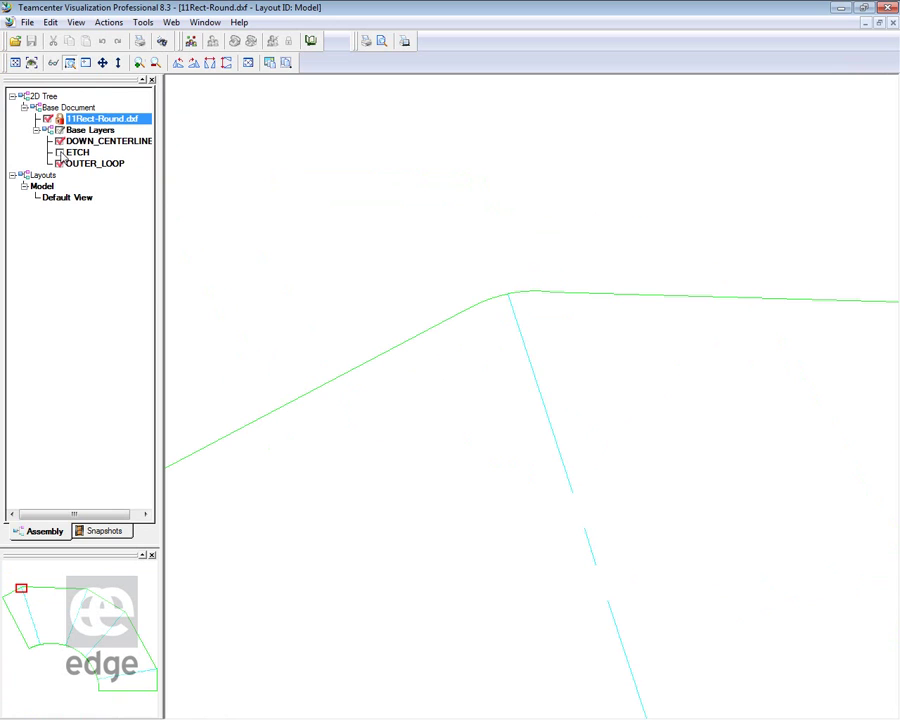
left_click(59, 141)
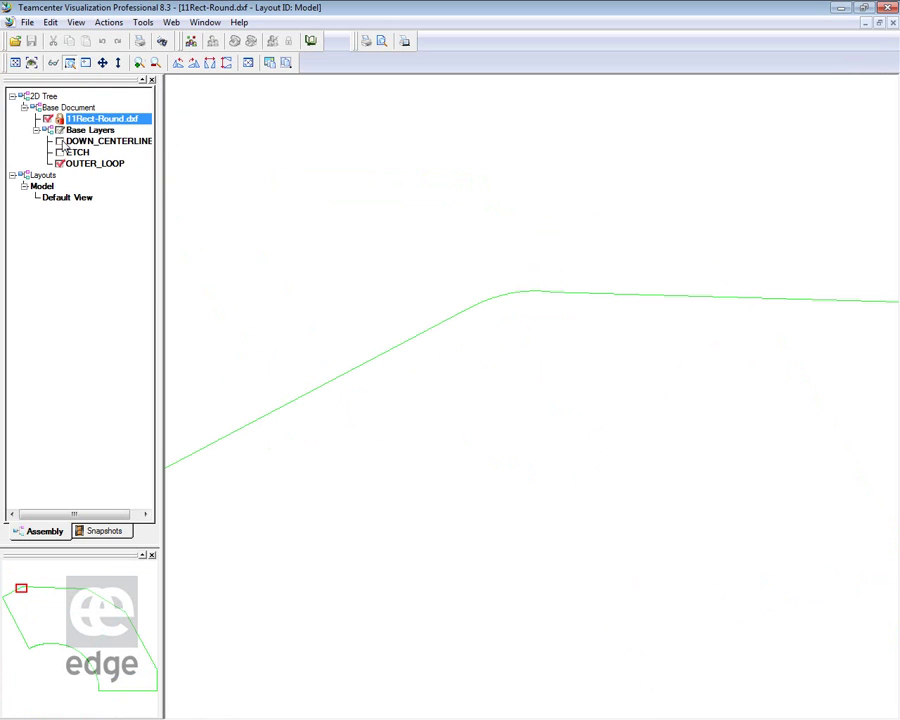
left_click(59, 152)
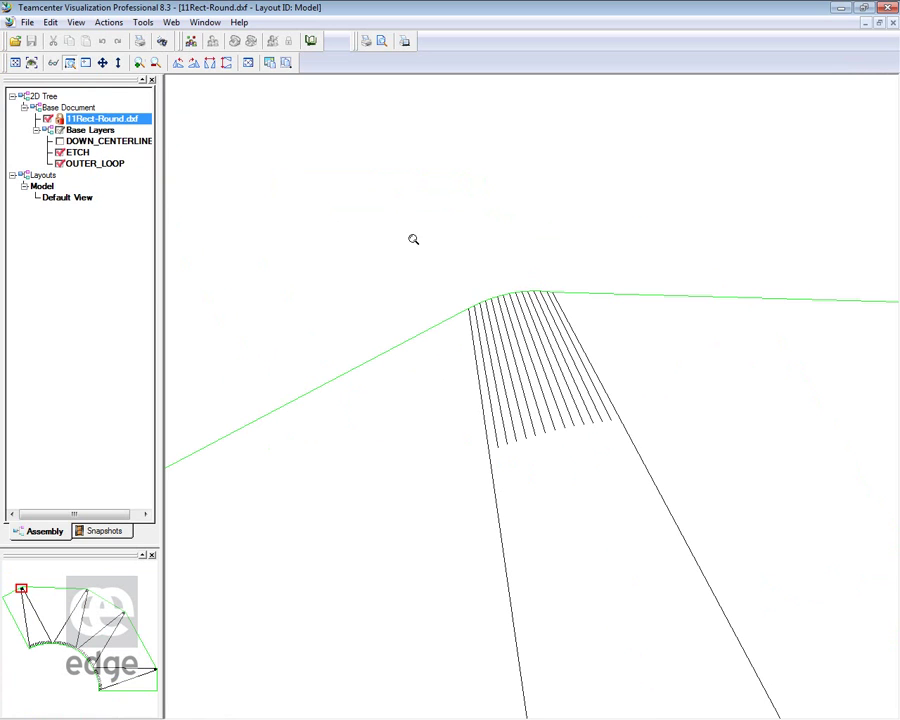
left_click(31, 63)
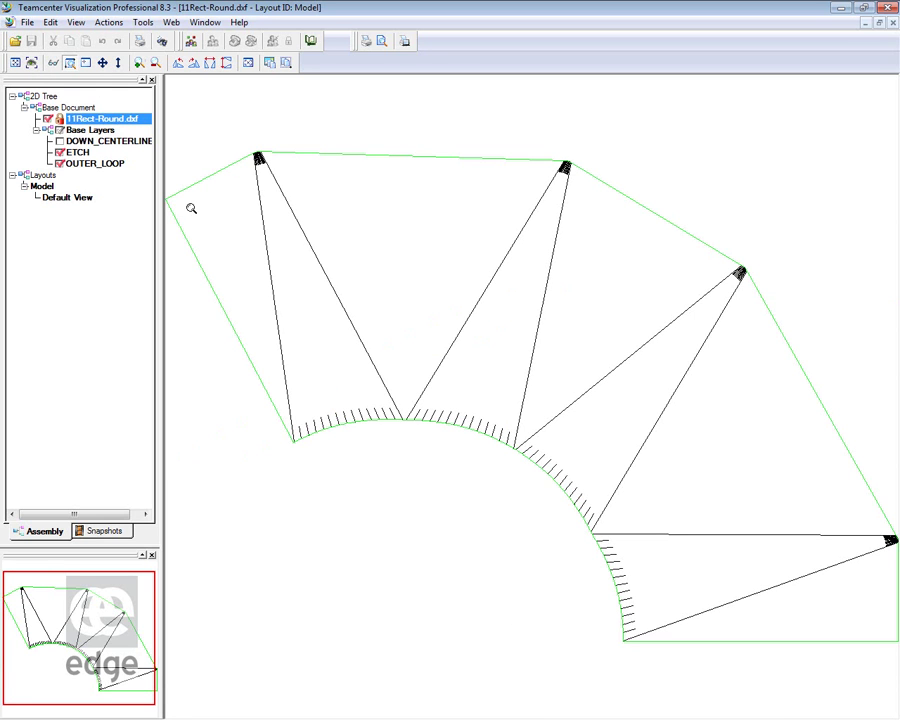
left_click(59, 141)
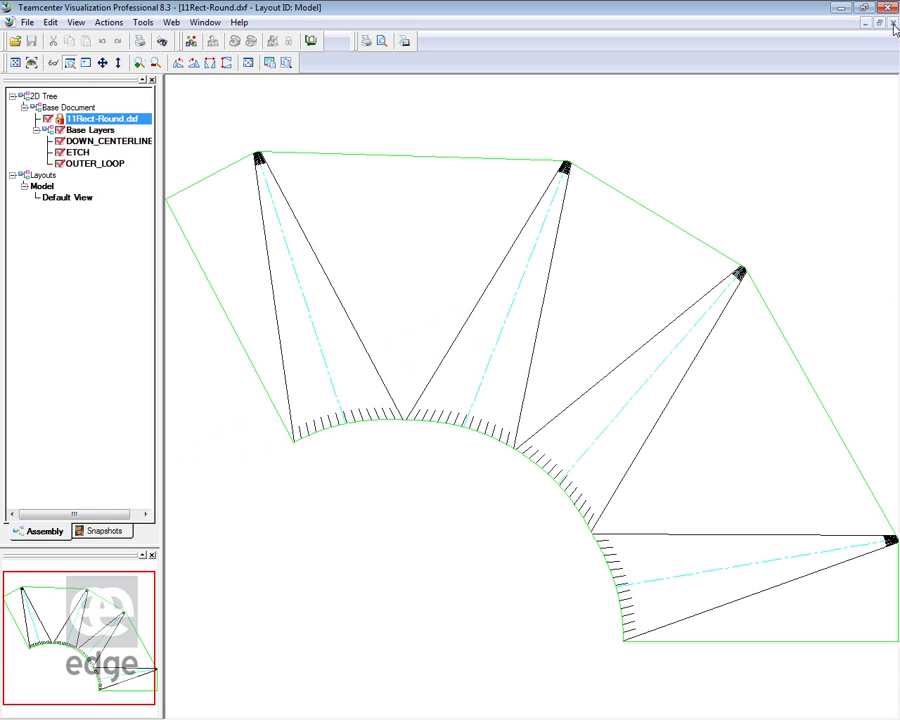
left_click(864, 7)
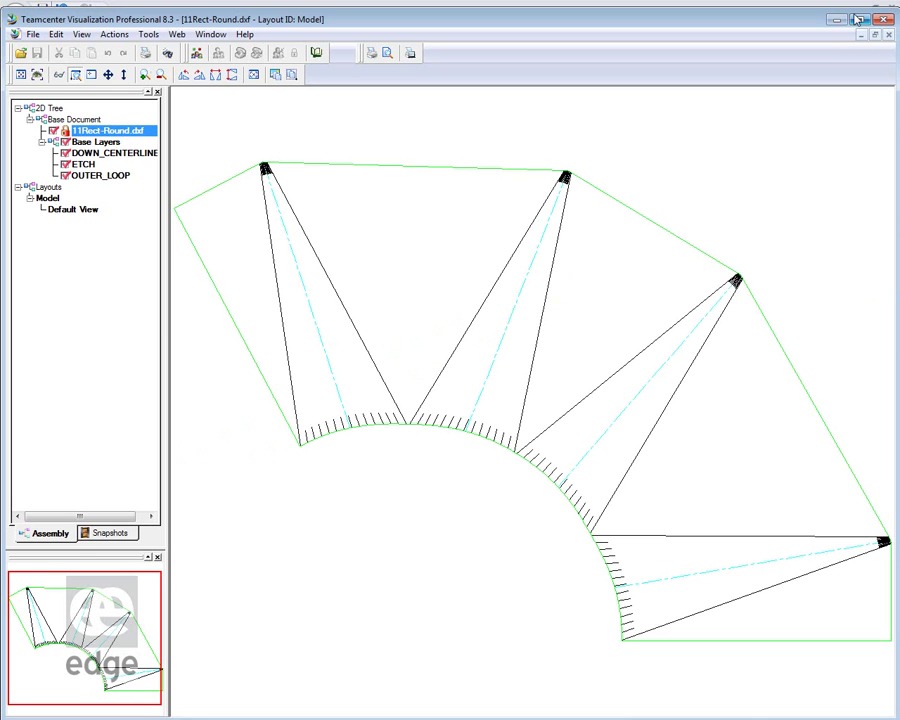
left_click(858, 19)
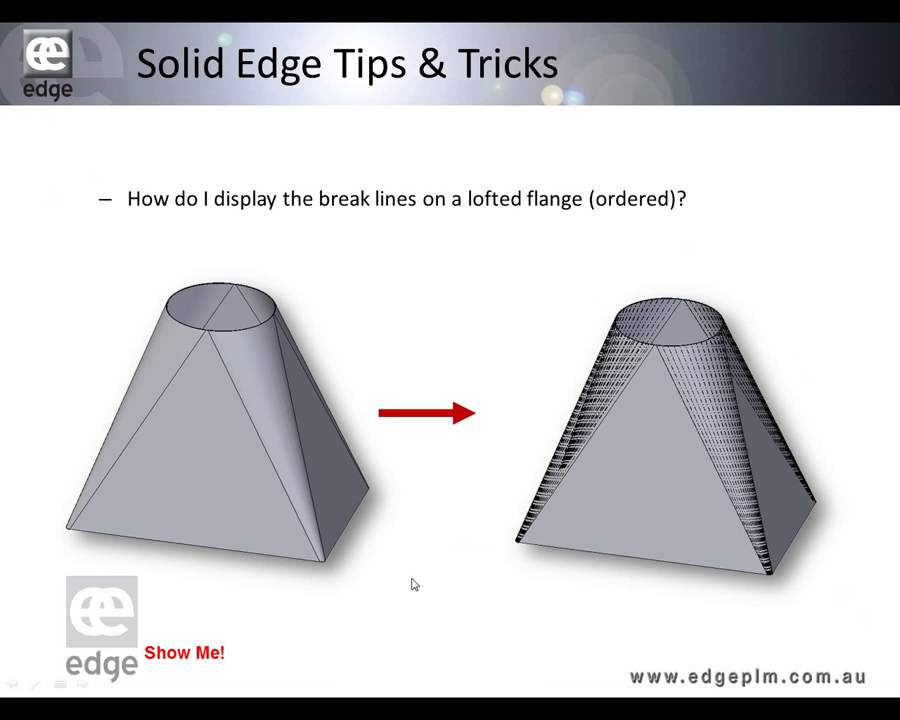
left_click(414, 584)
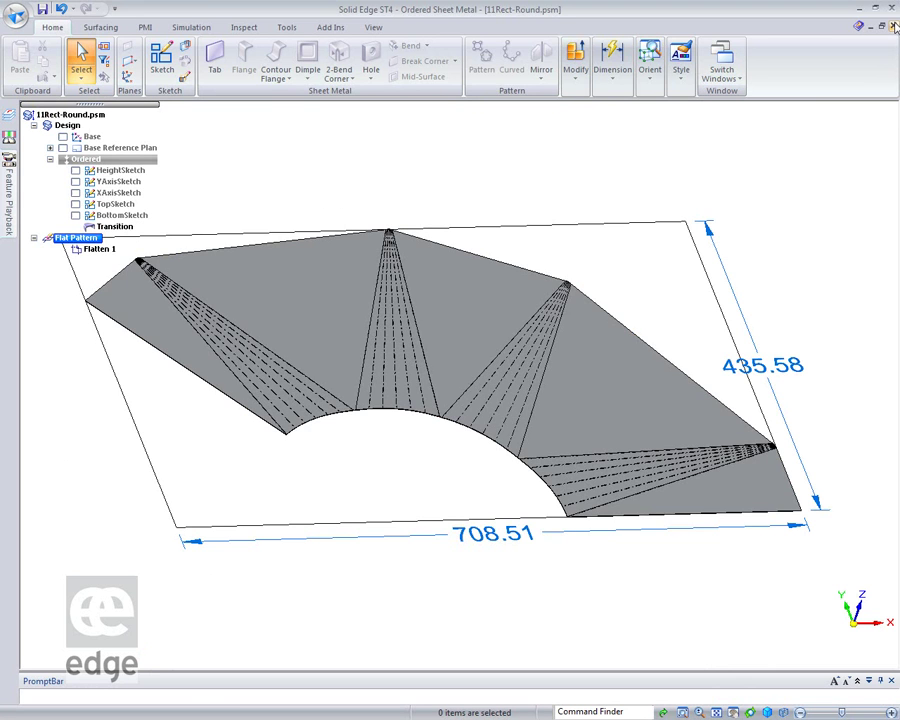
Step: Close 11Rect-Round.psm in Solid Edge and restore the 09-10-Deck.asm window from its maximized size to reach the other open documents
left_click(894, 26)
left_click(463, 422)
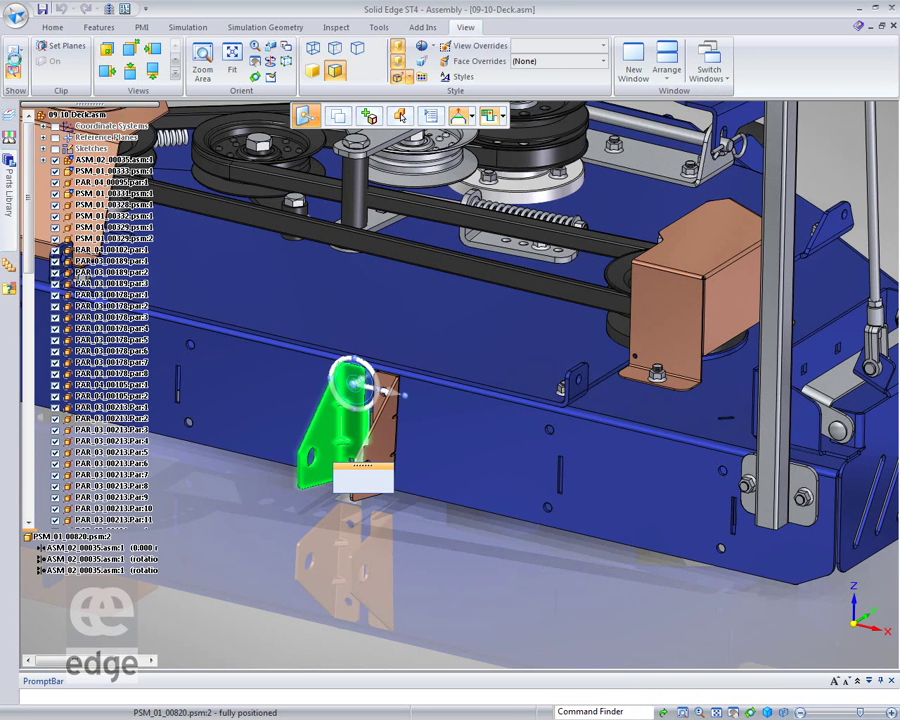
left_click(881, 26)
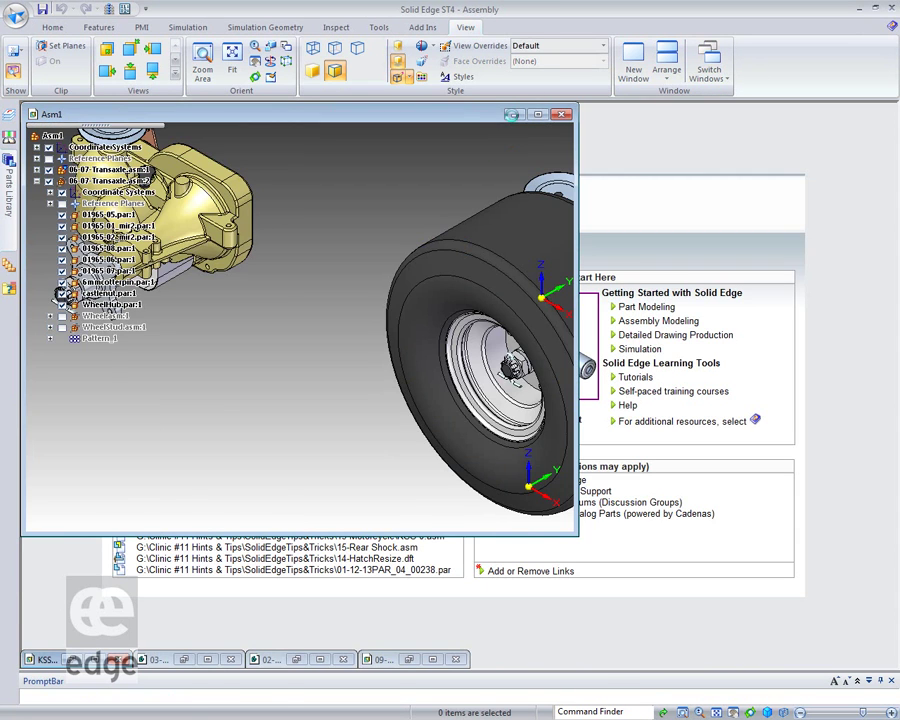
Step: Minimize the Asm1 window and start a new synchronous part
left_click(514, 122)
left_click(157, 293)
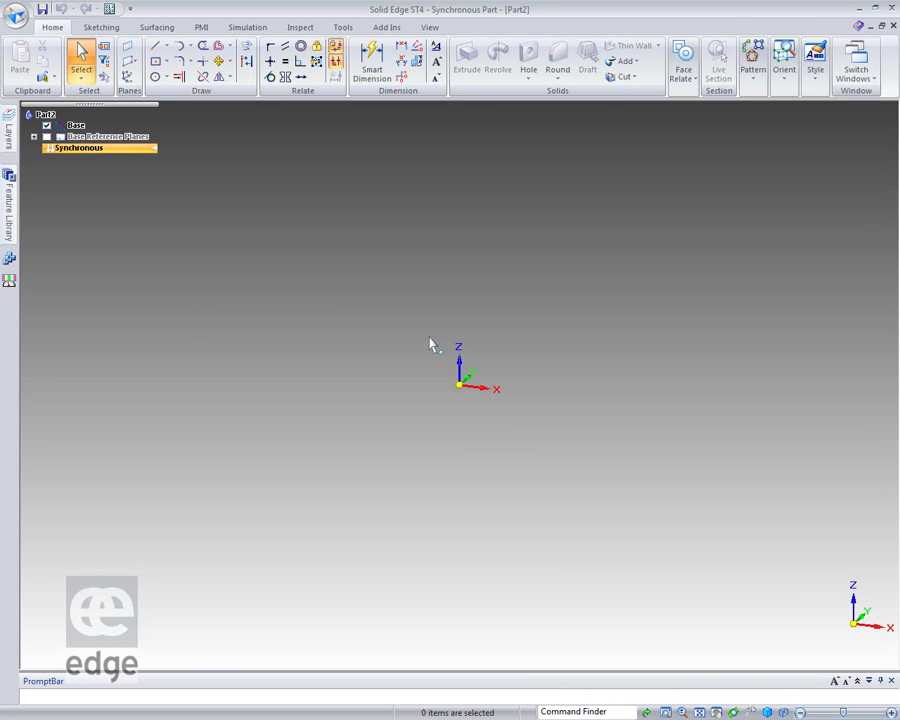
Step: Examine all keyboard assignments for the Part - Synchronous environment in the customization settings, and close the settings
left_click(130, 9)
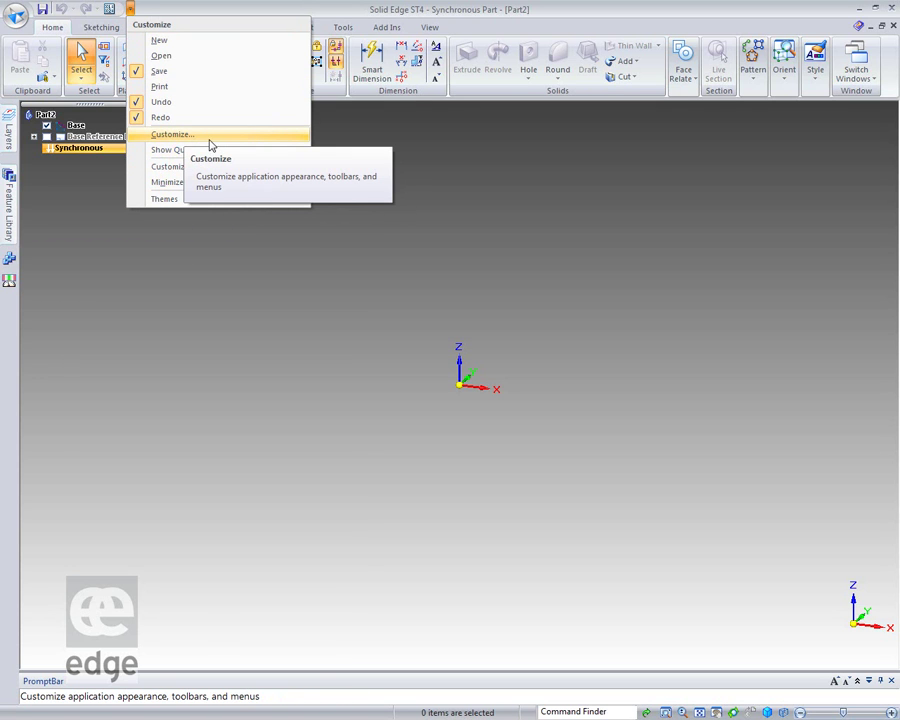
left_click(172, 137)
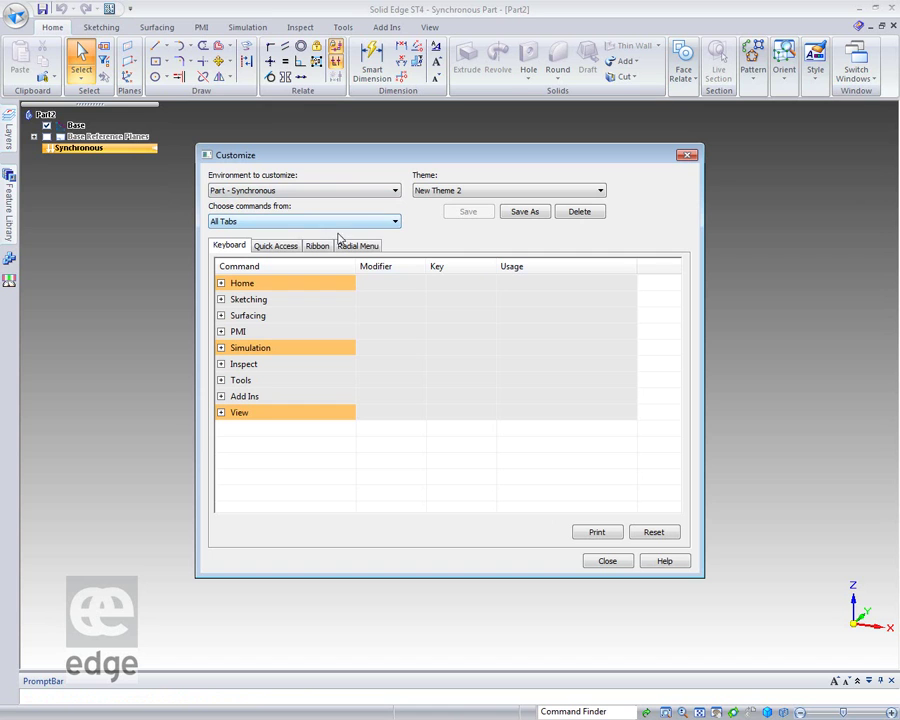
left_click(396, 221)
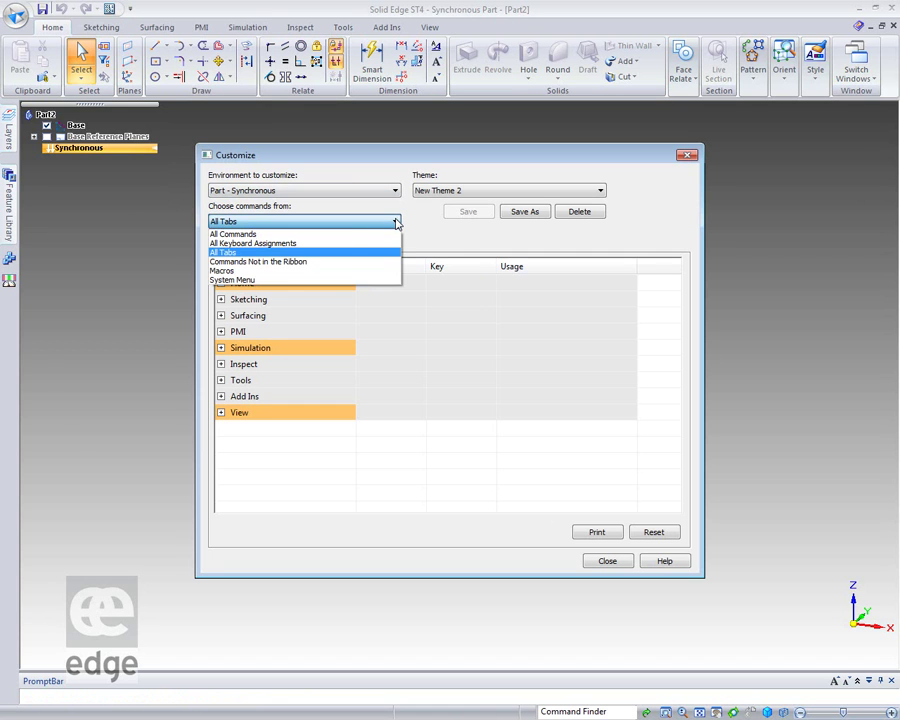
left_click(268, 244)
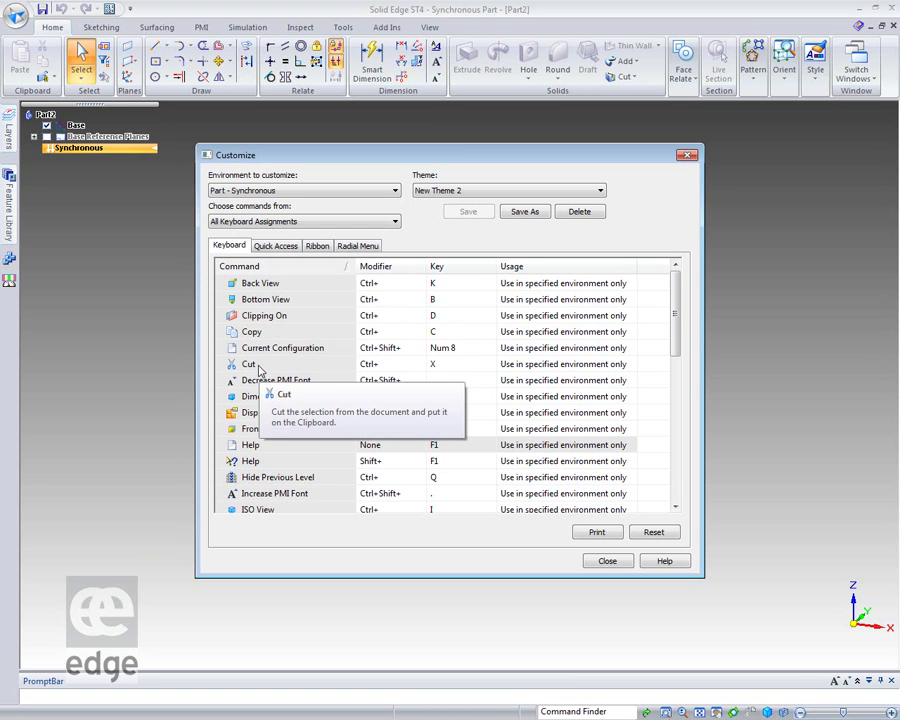
left_click_drag(678, 315, 693, 295)
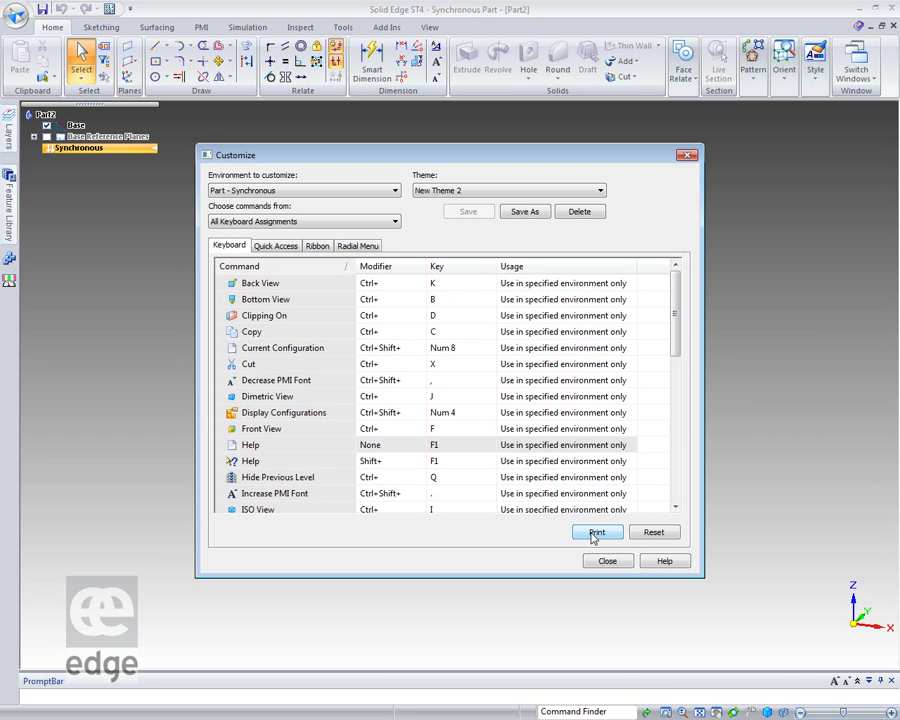
left_click(607, 561)
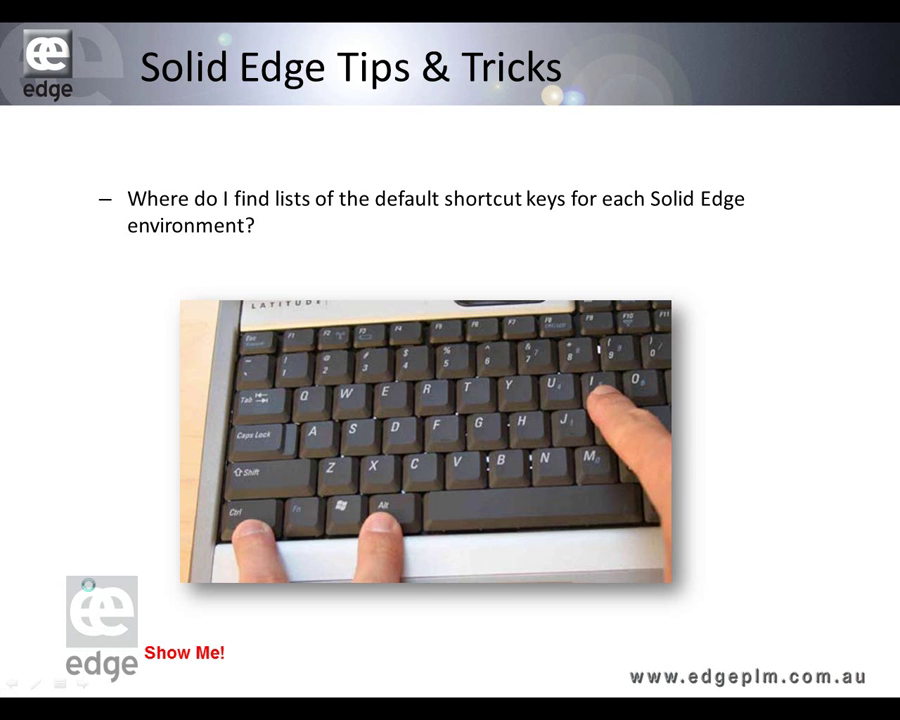
key("Right")
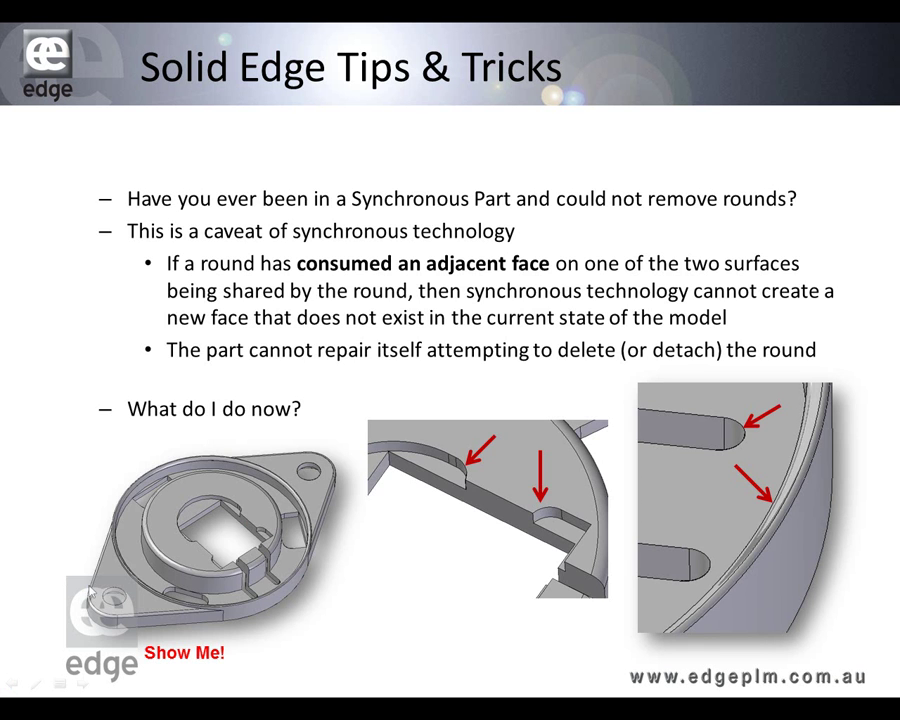
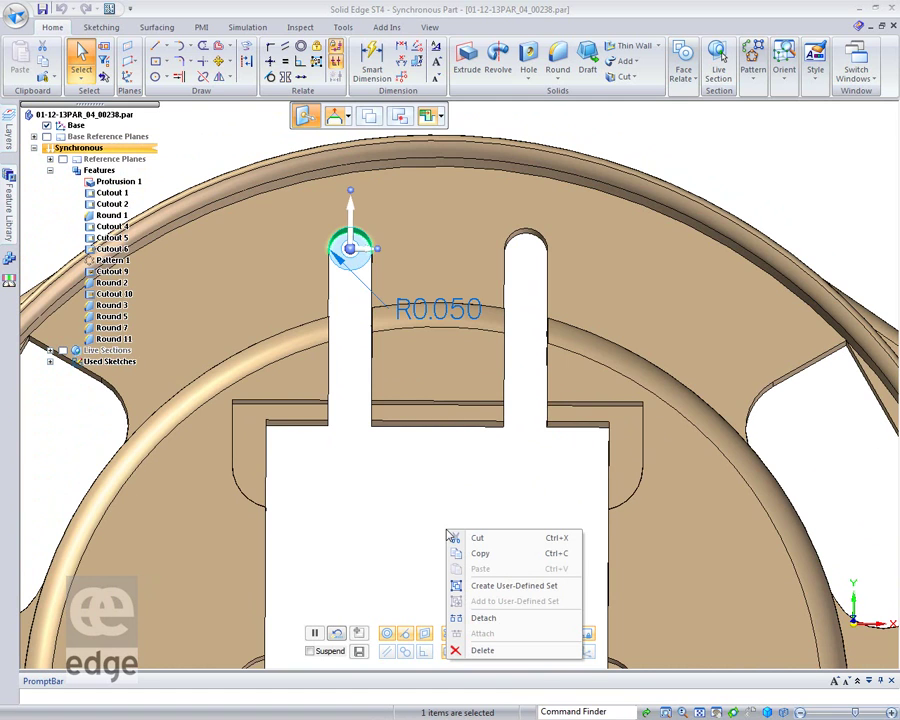
Step: Try to delete the R0.050 round at the end of one of the two parallel slots
left_click(481, 652)
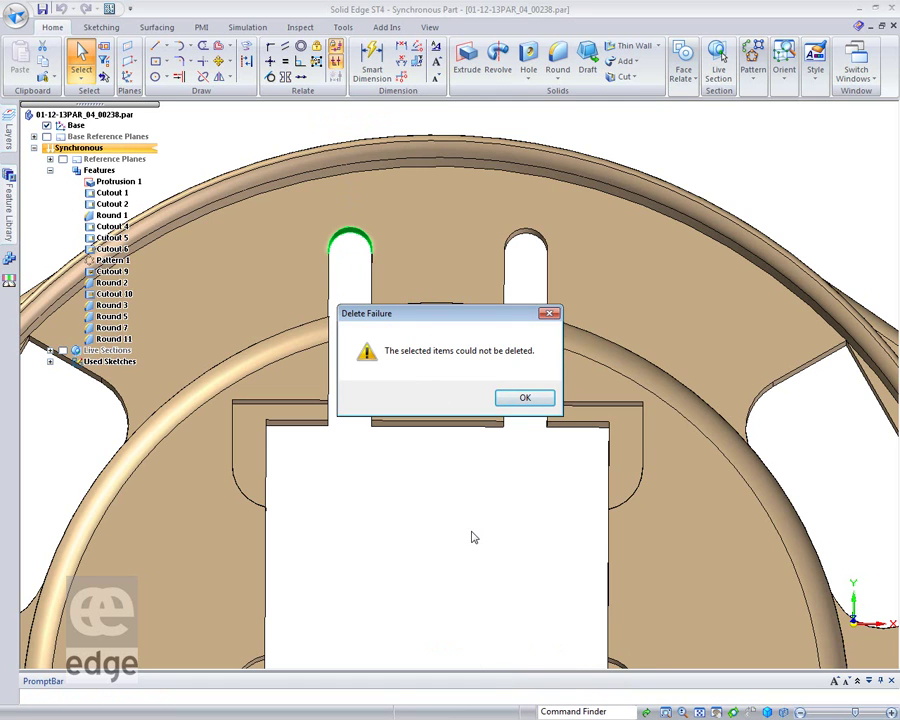
left_click(522, 397)
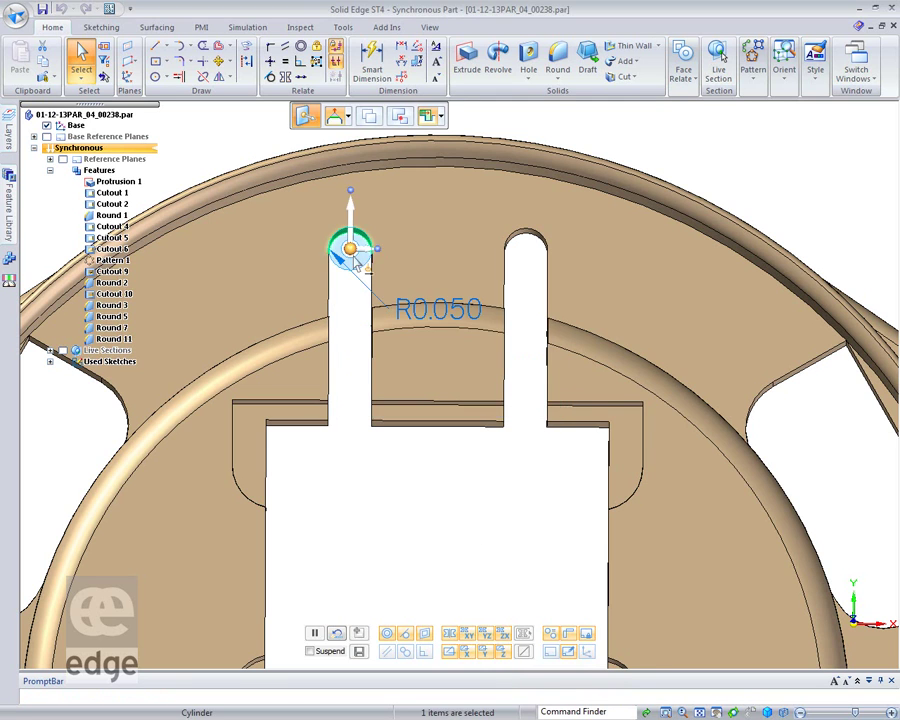
key("Escape")
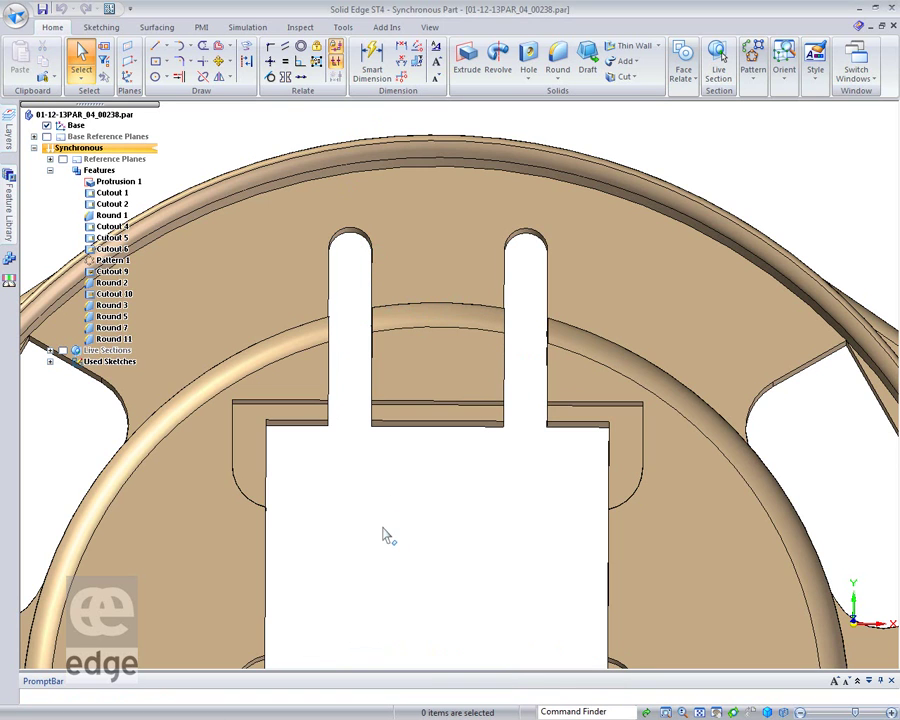
Step: On the locked face around the slots, sketch a three-sided outline about 0.505 in wide and 0.097 in high, spanning both slots' outer edges
right_click(382, 537)
left_click(419, 524)
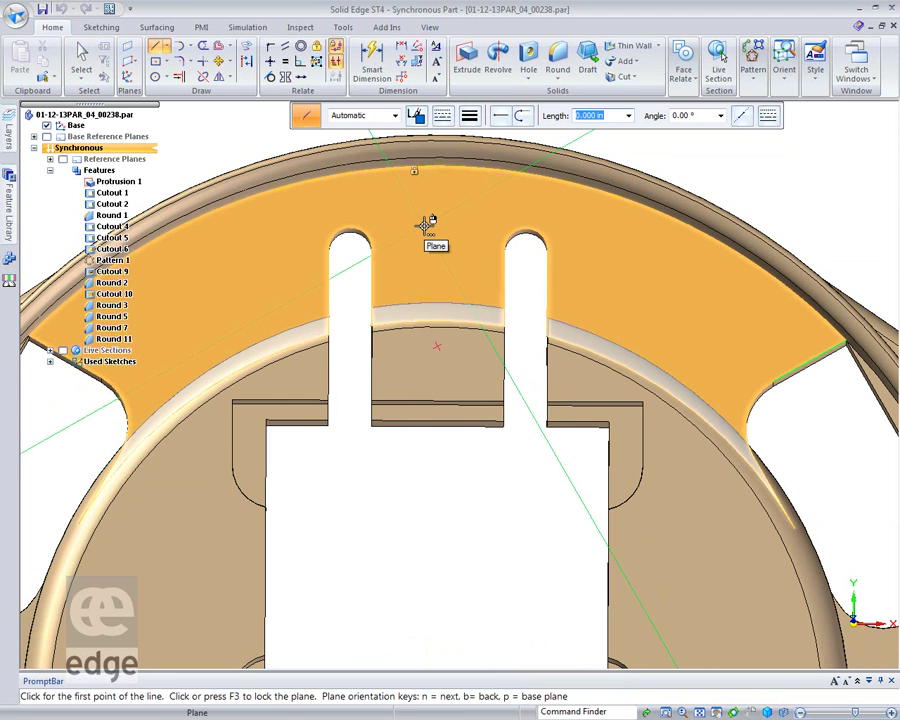
key("n")
key("n")
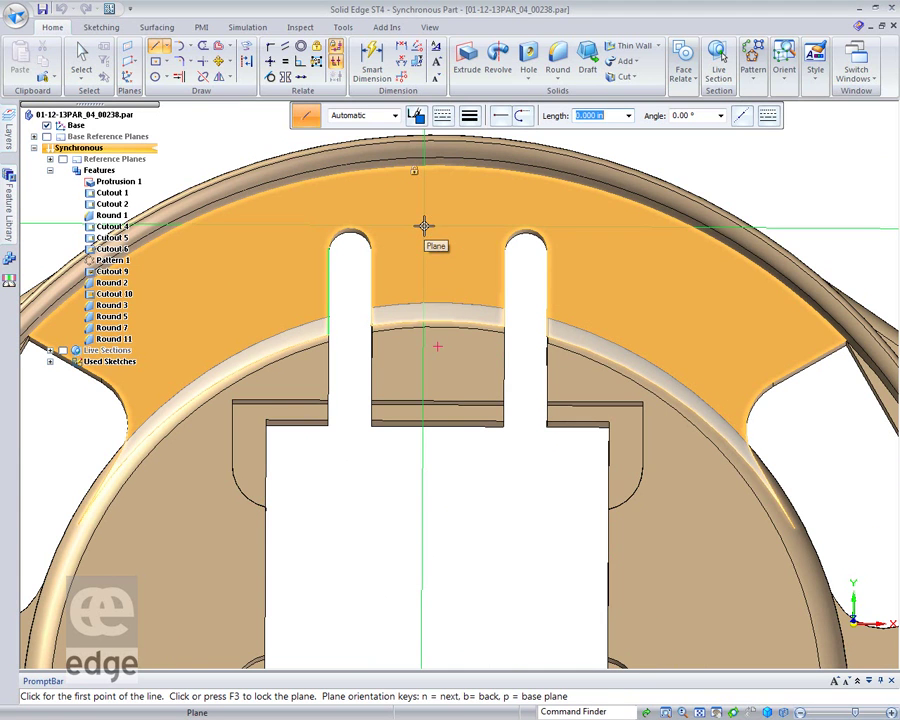
key("F3")
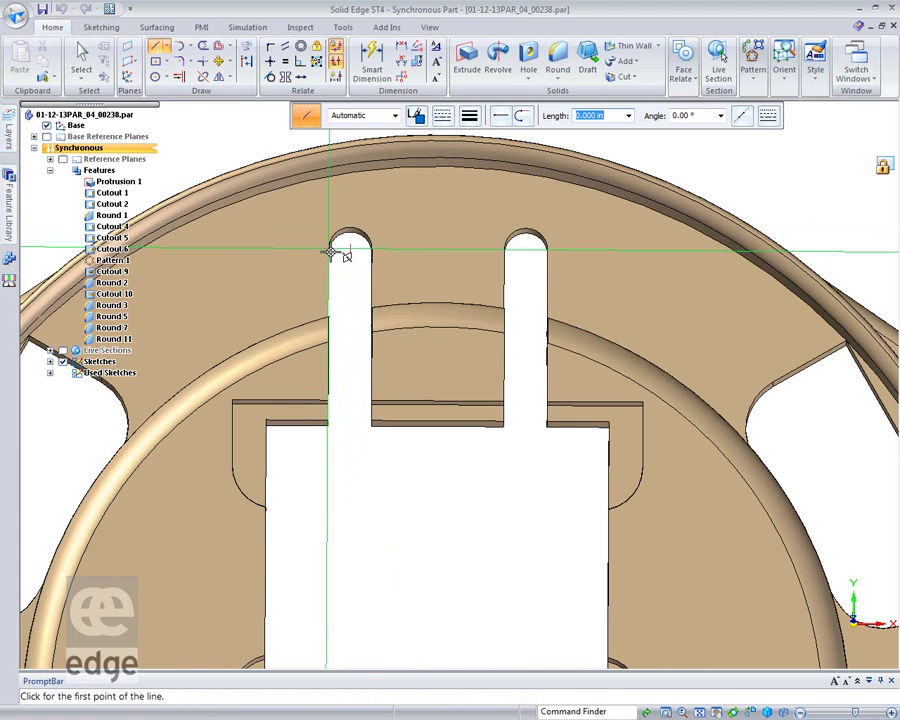
left_click(330, 250)
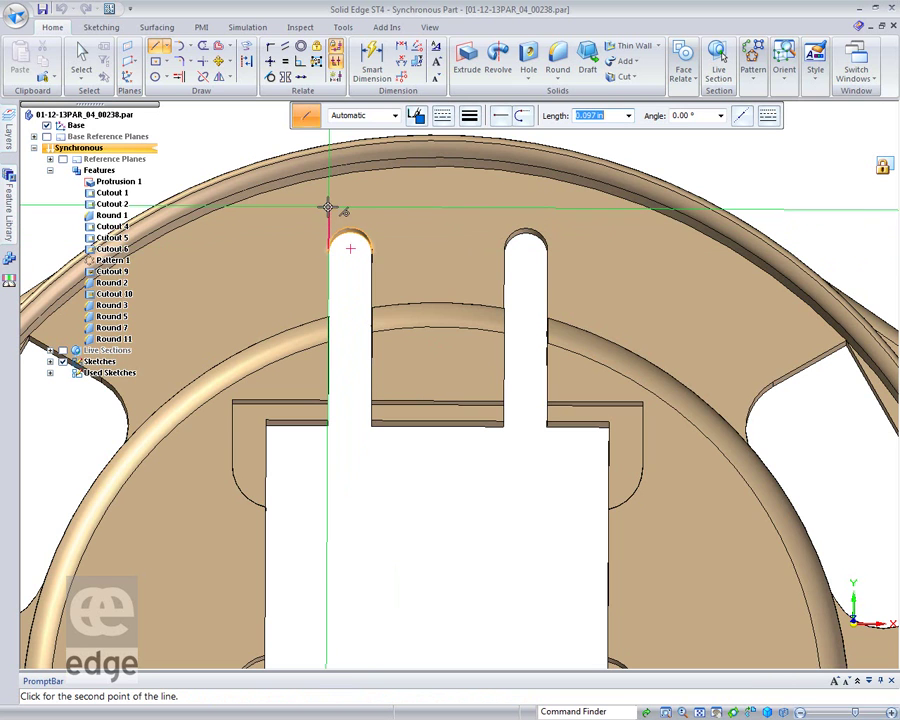
left_click(330, 207)
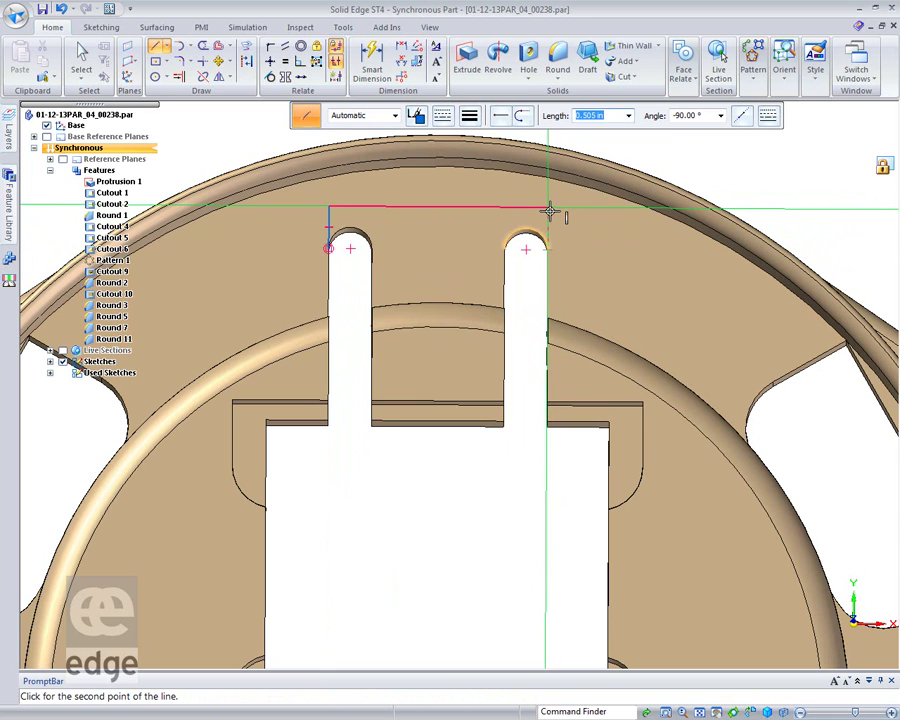
left_click(549, 208)
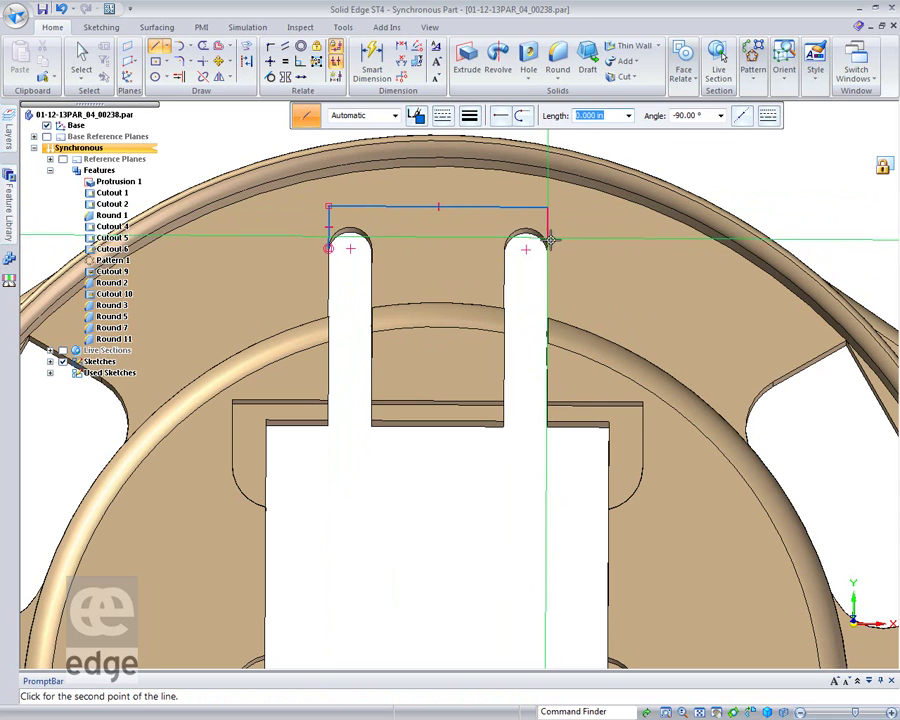
left_click(549, 248)
right_click(420, 256)
Step: Draw vertical lines from the inner edges of both slots up to the horizontal sketch line
left_click(371, 248)
left_click(371, 207)
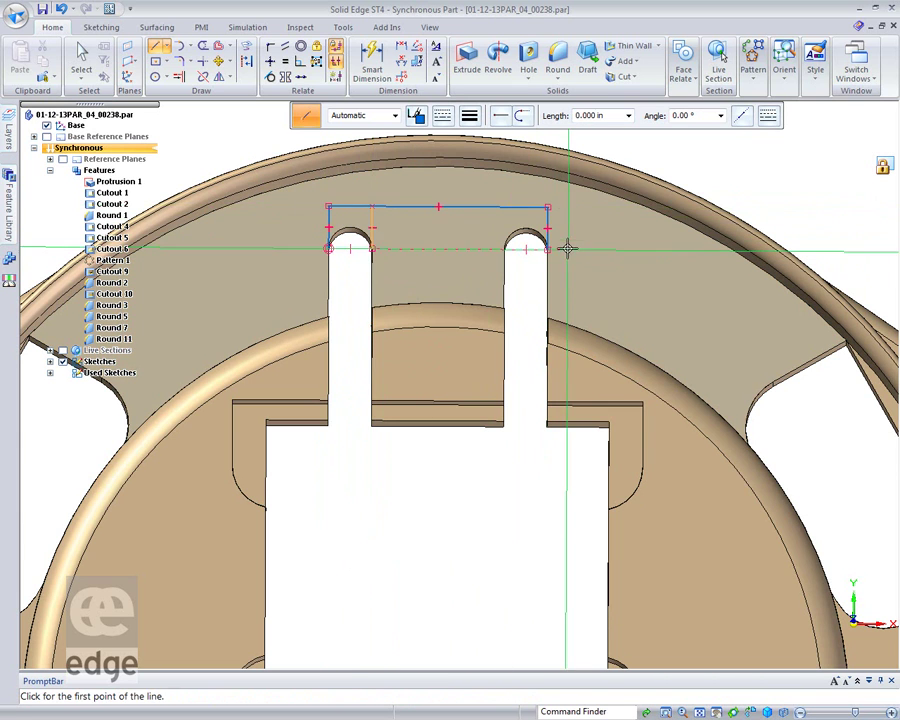
left_click(503, 248)
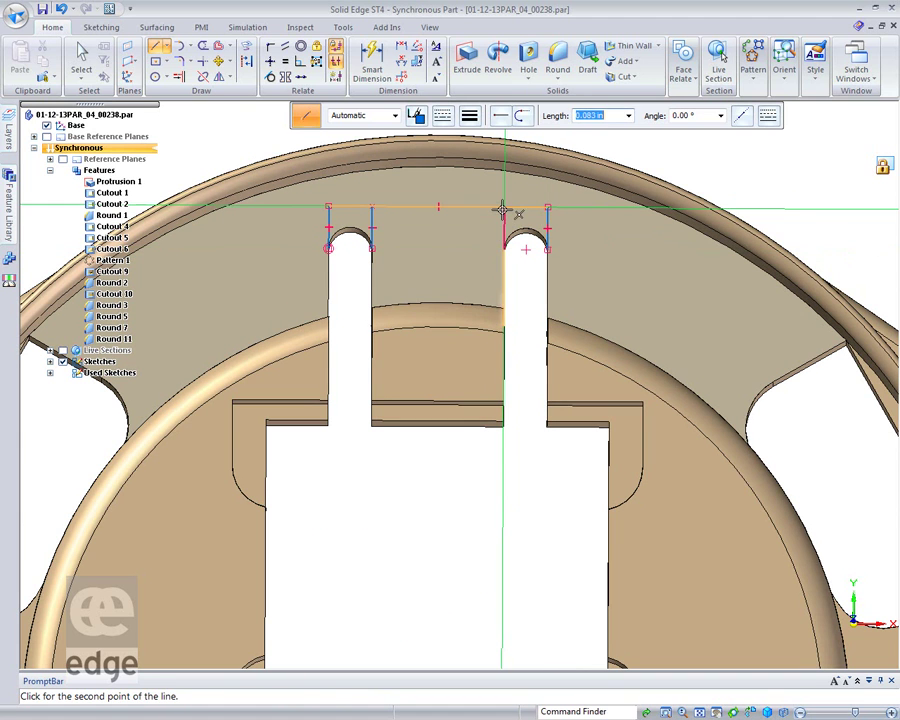
left_click(503, 207)
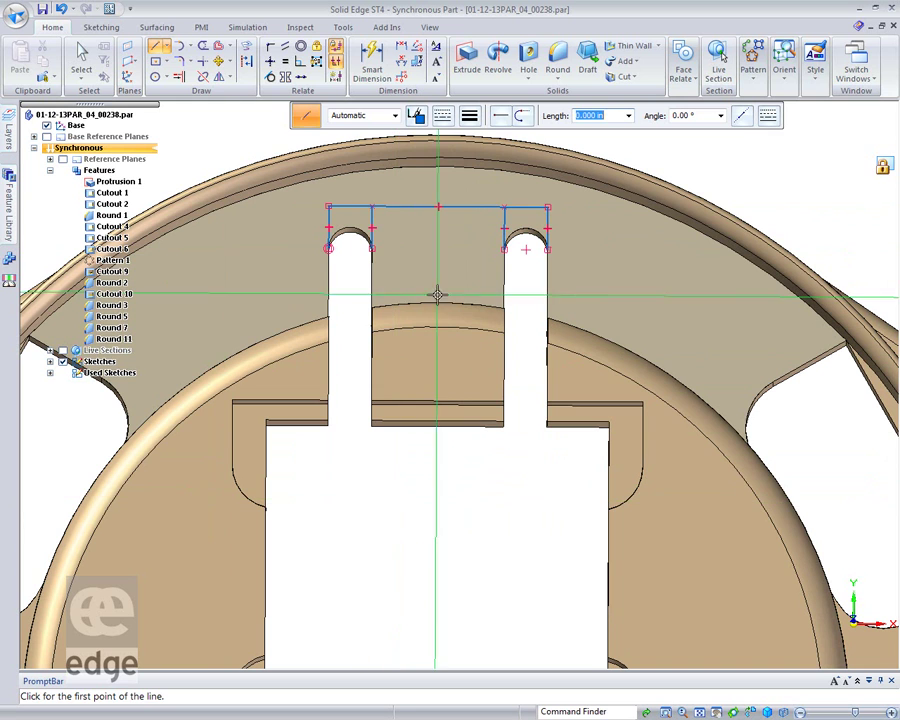
Step: Make the horizontal sketch line tangent to the rounded end of the slot
left_click(270, 80)
left_click(404, 207)
left_click(347, 223)
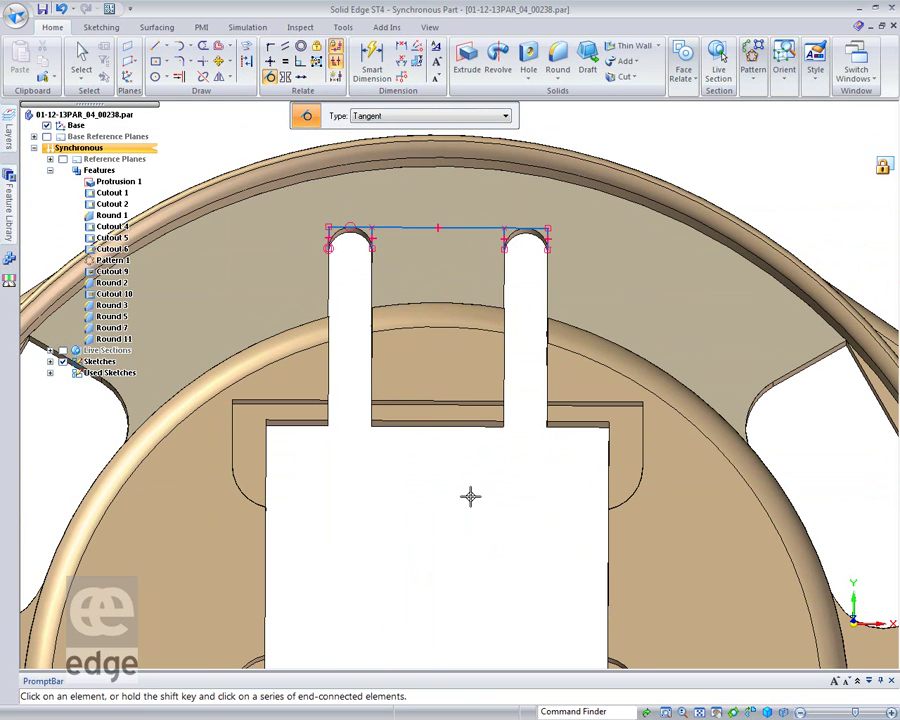
scroll(428, 464, "up", 3)
scroll(472, 460, "up", 4)
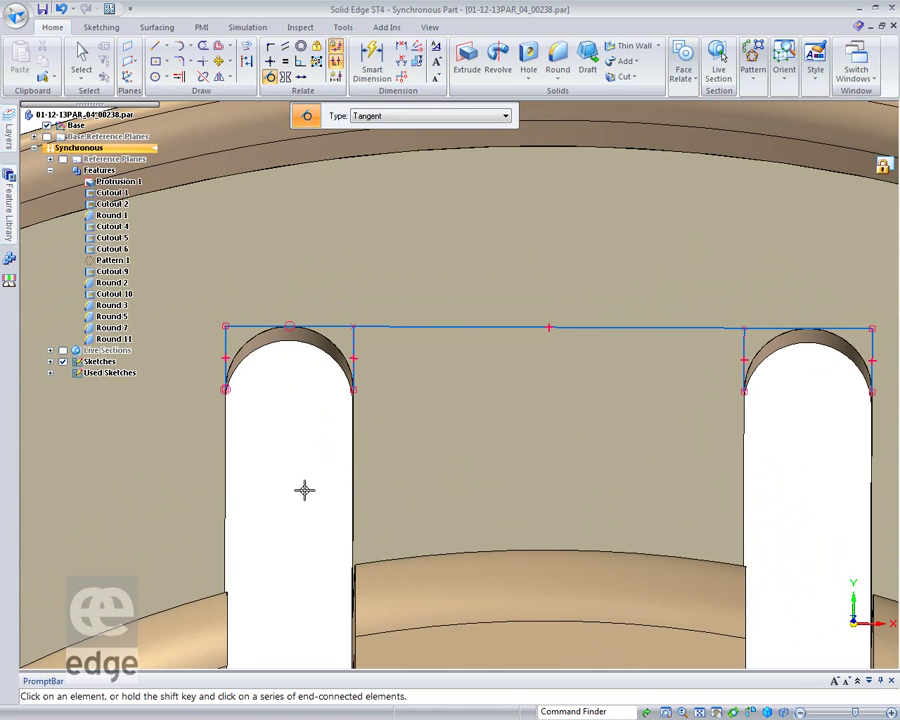
key("Escape")
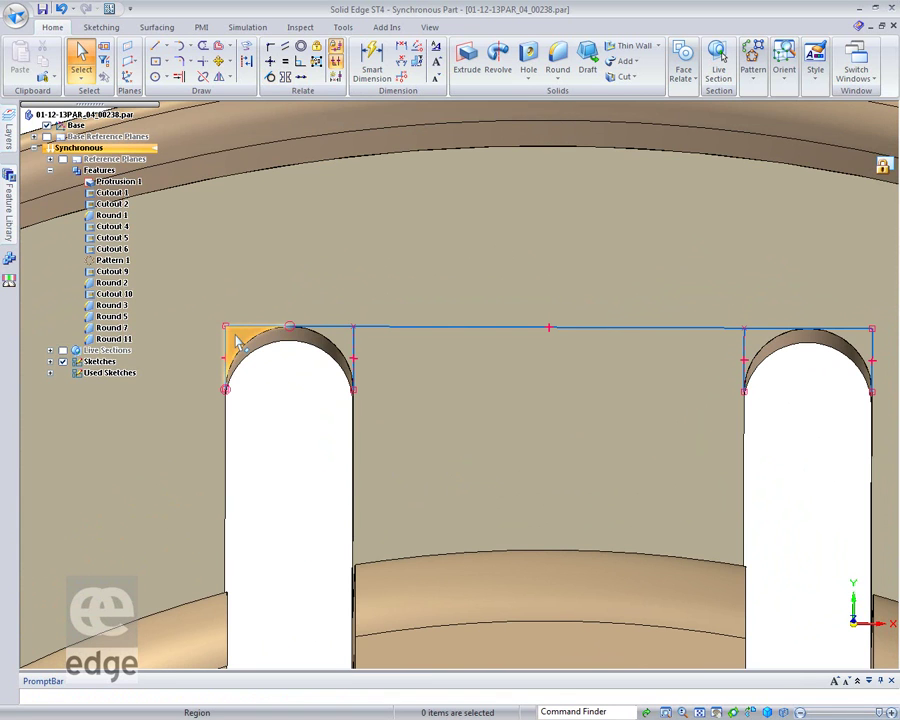
Step: Cut the four corner regions around both rounded slot ends through the plate with an extrusion, squaring the slots
left_click(232, 340)
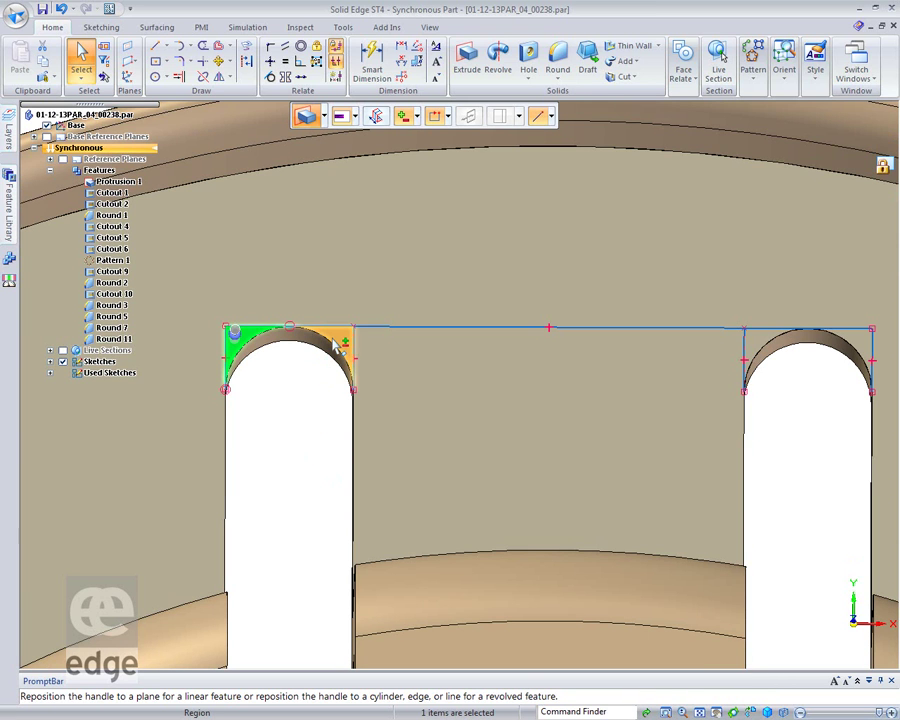
left_click(345, 352, "ctrl")
left_click(765, 348, "ctrl")
left_click(866, 345, "ctrl")
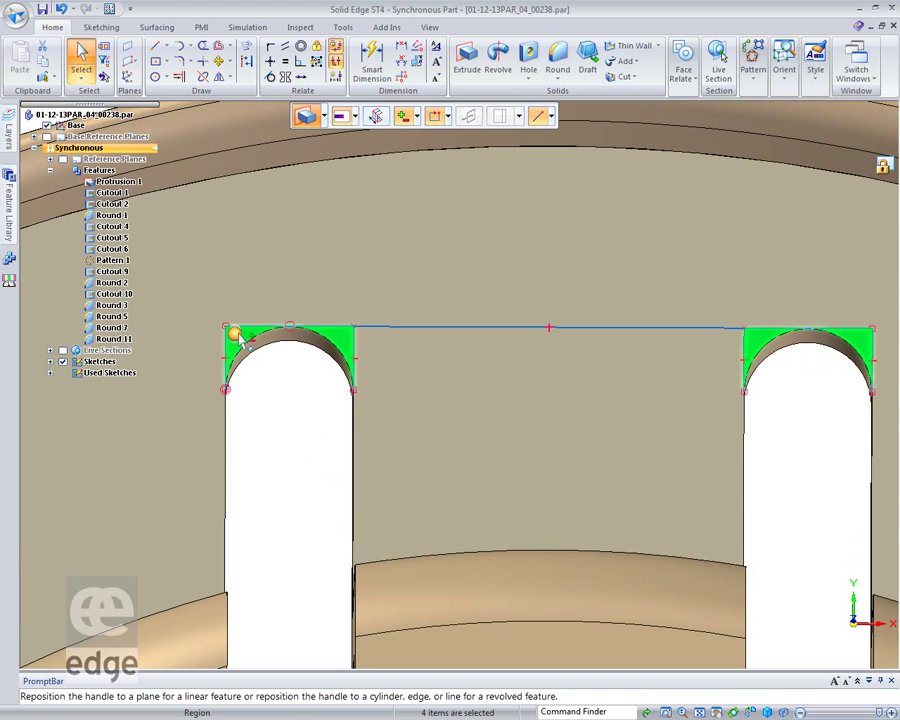
middle_click_drag(299, 423, 270, 396)
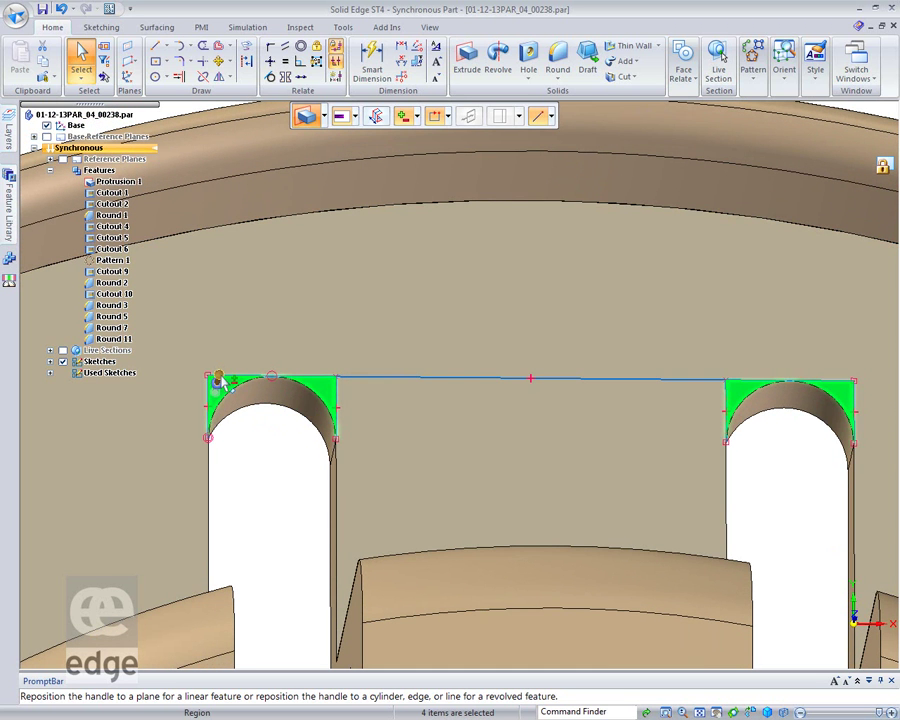
left_click(219, 381)
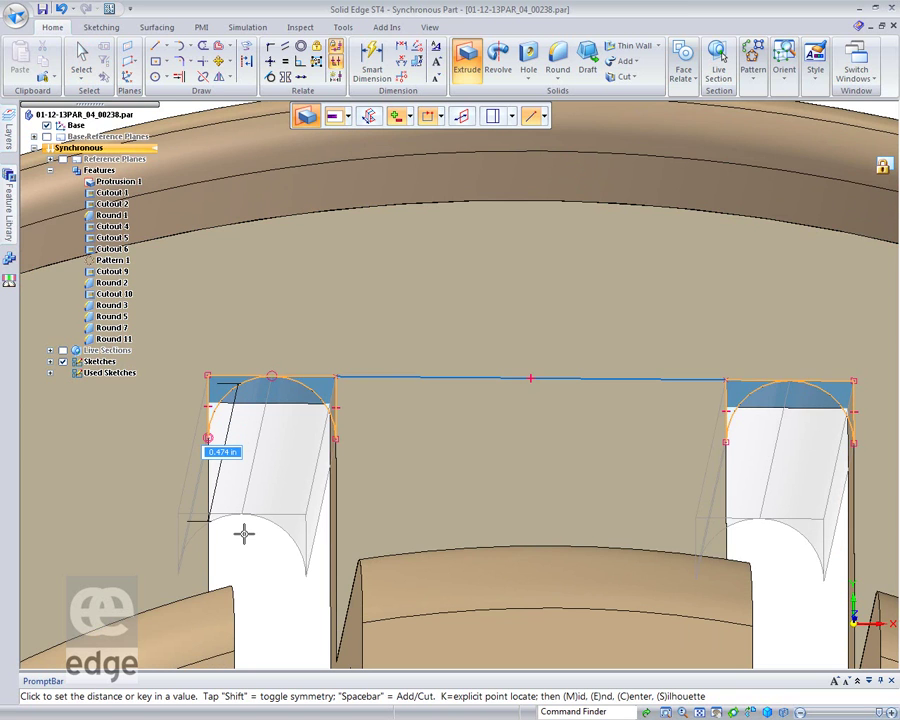
key("Escape")
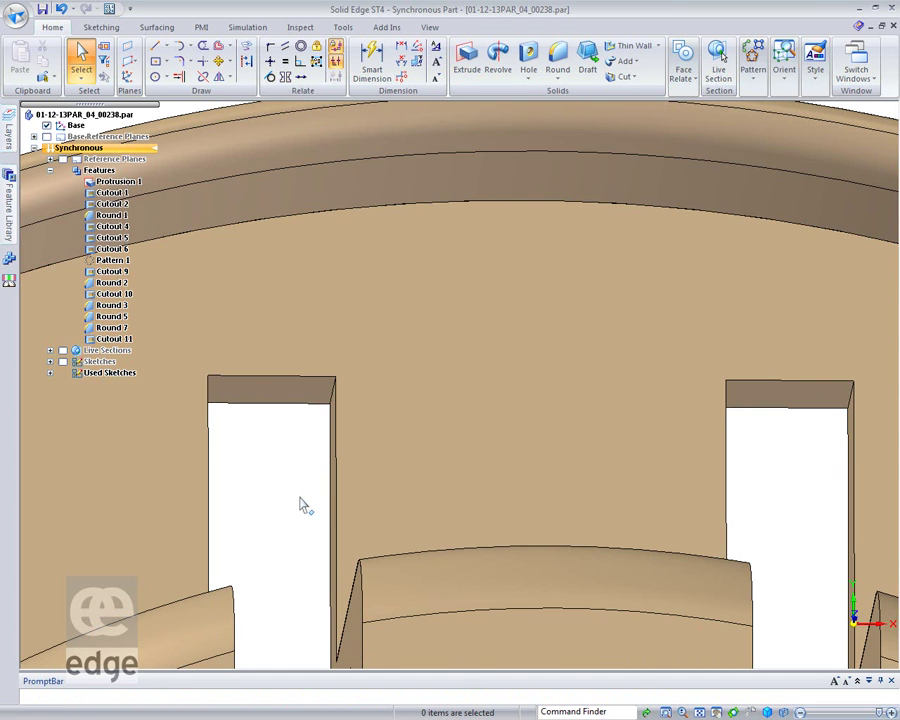
Step: Delete the R0.010 round along the outer edge of the circular rim
scroll(302, 505, "down", 8)
middle_click_drag(302, 505, 763, 327)
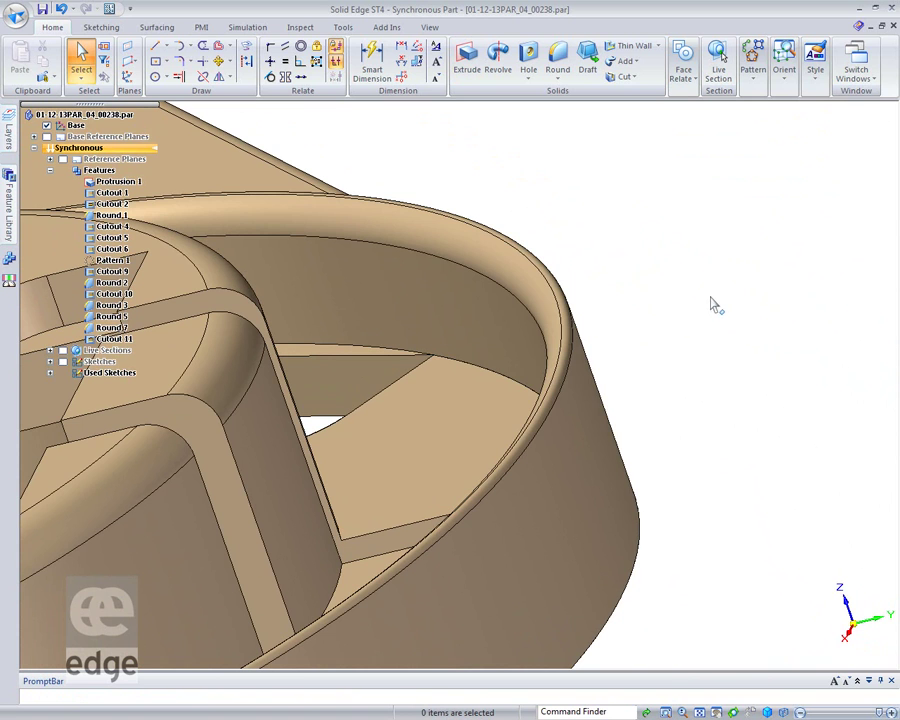
left_click(578, 337)
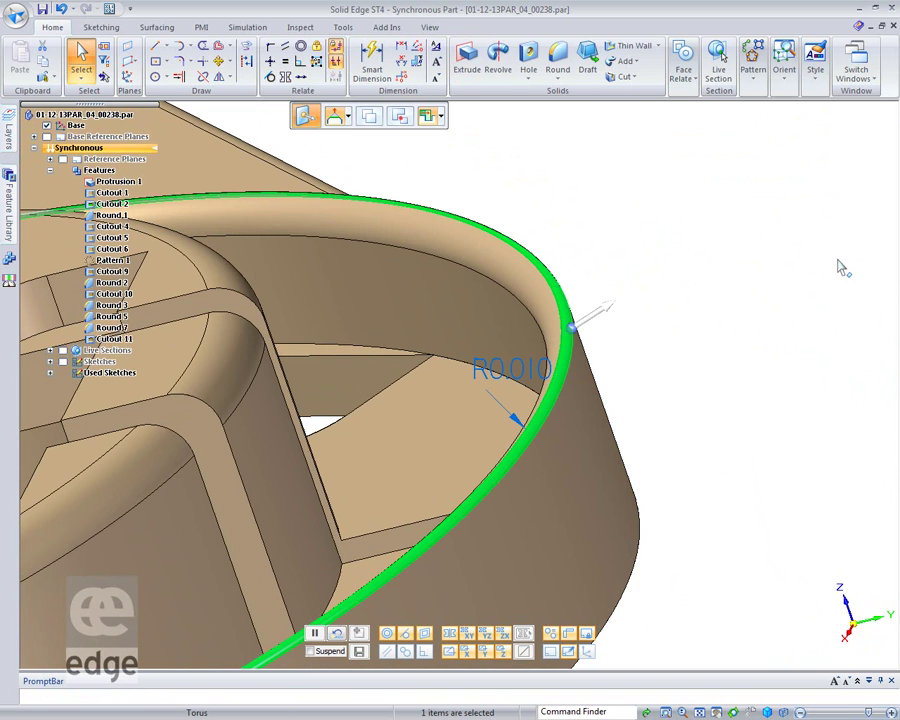
key("Delete")
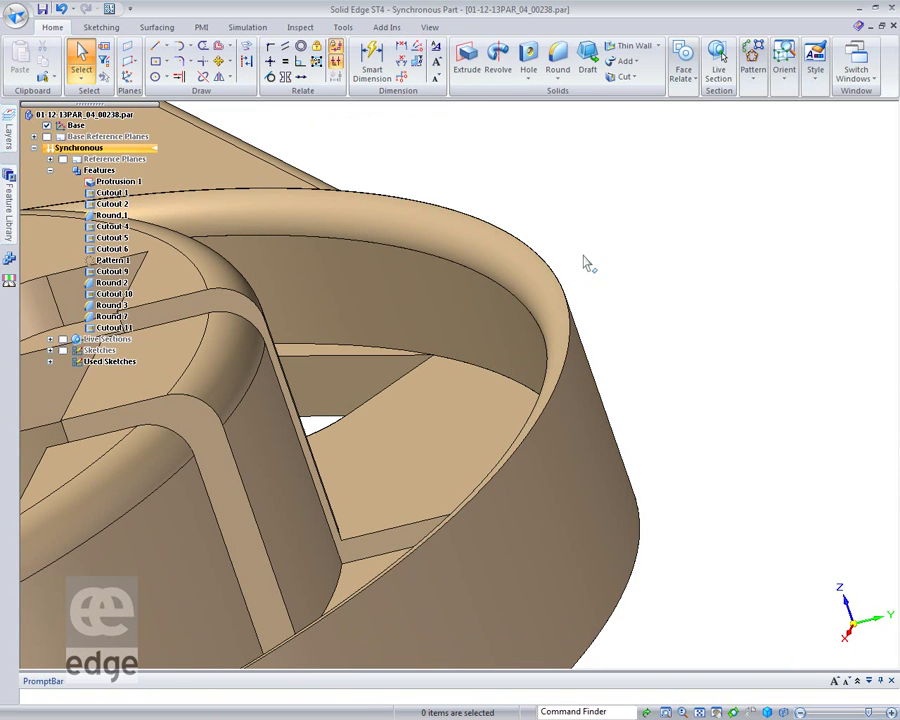
Step: Delete the larger round along the inside of the circular rim, and undo that deletion
left_click(532, 267)
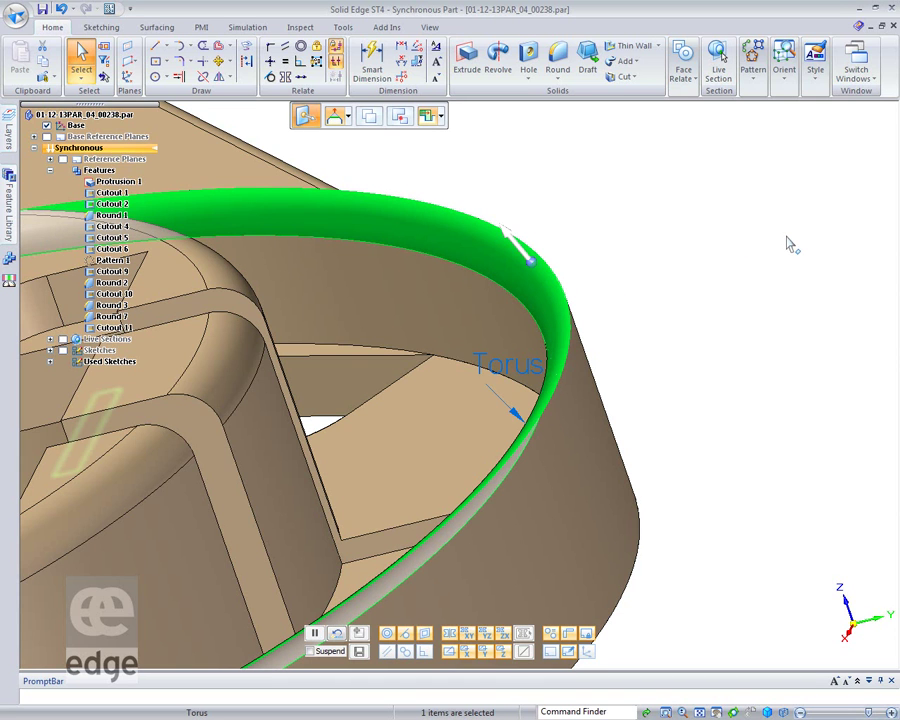
key("Delete")
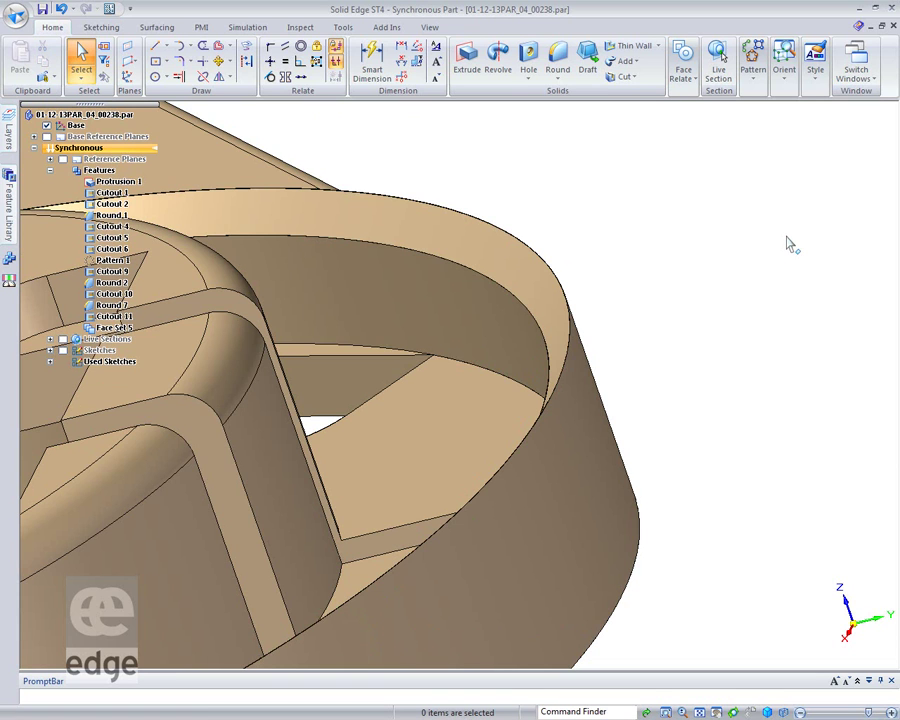
left_click(61, 9)
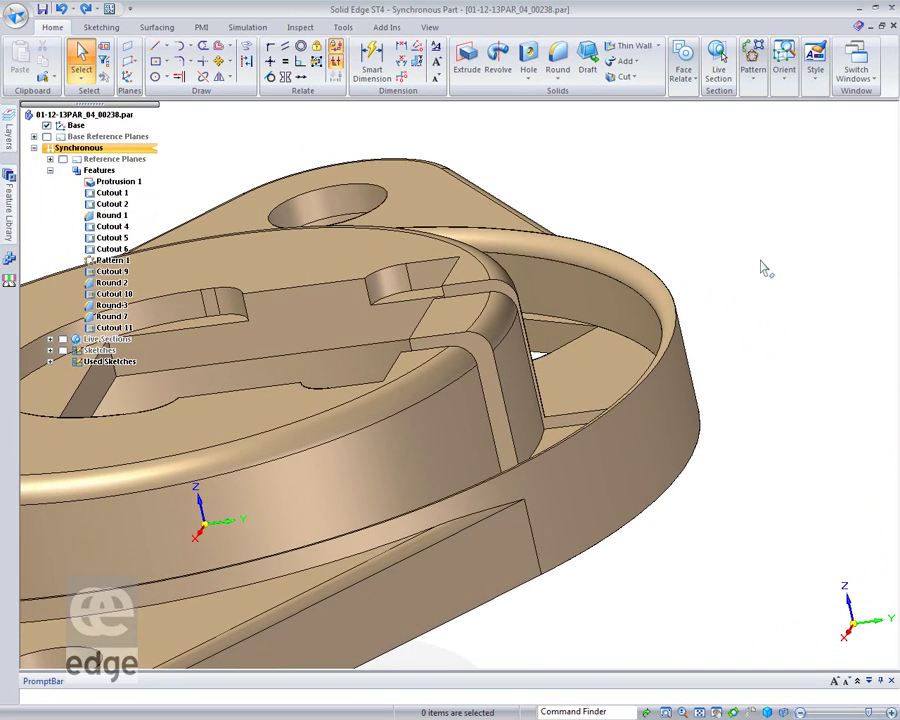
Step: Sketch a vertical line about 0.048 in tall on the base plane, starting at the inner edge of the rim's round
right_click(762, 266)
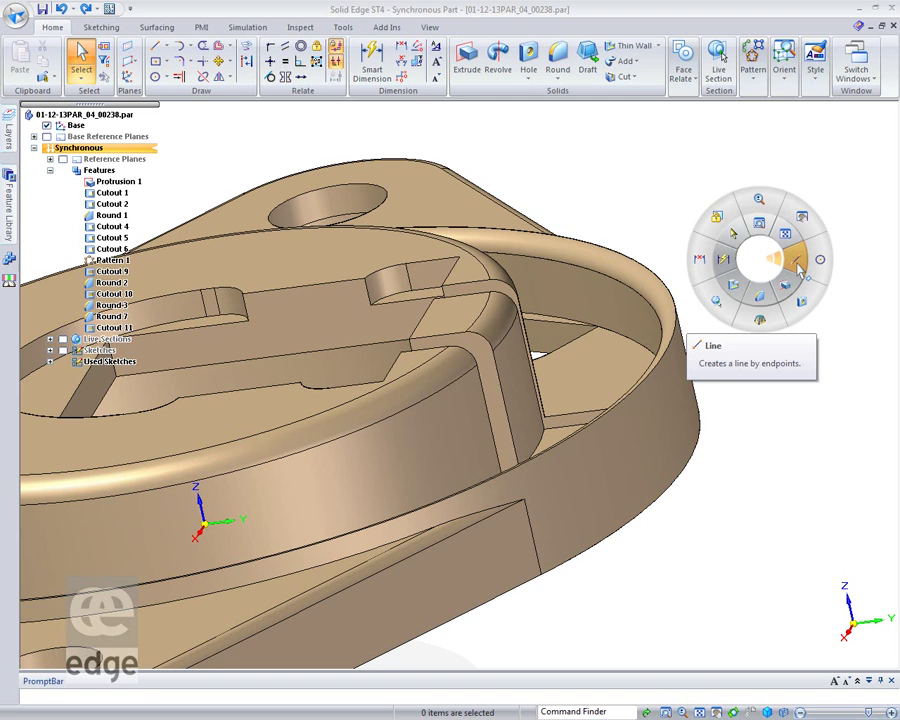
left_click(798, 265)
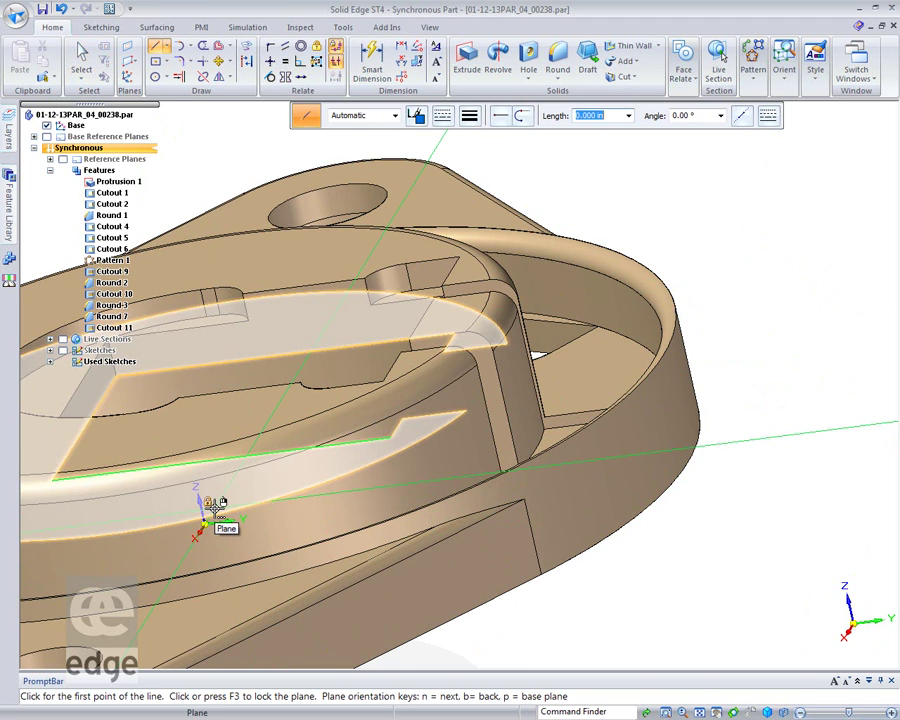
right_click(213, 511)
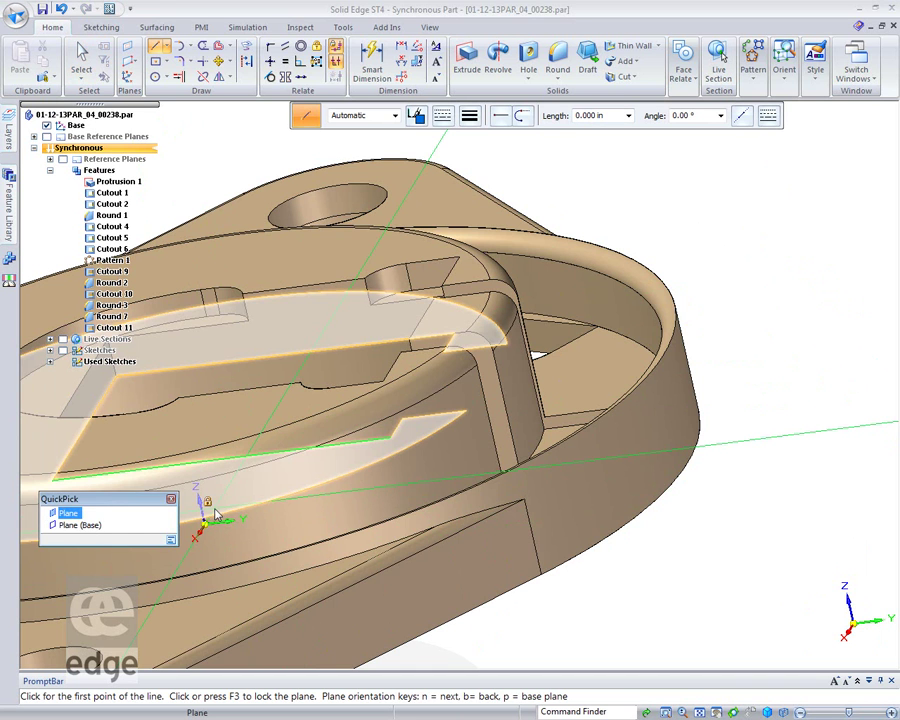
left_click(82, 524)
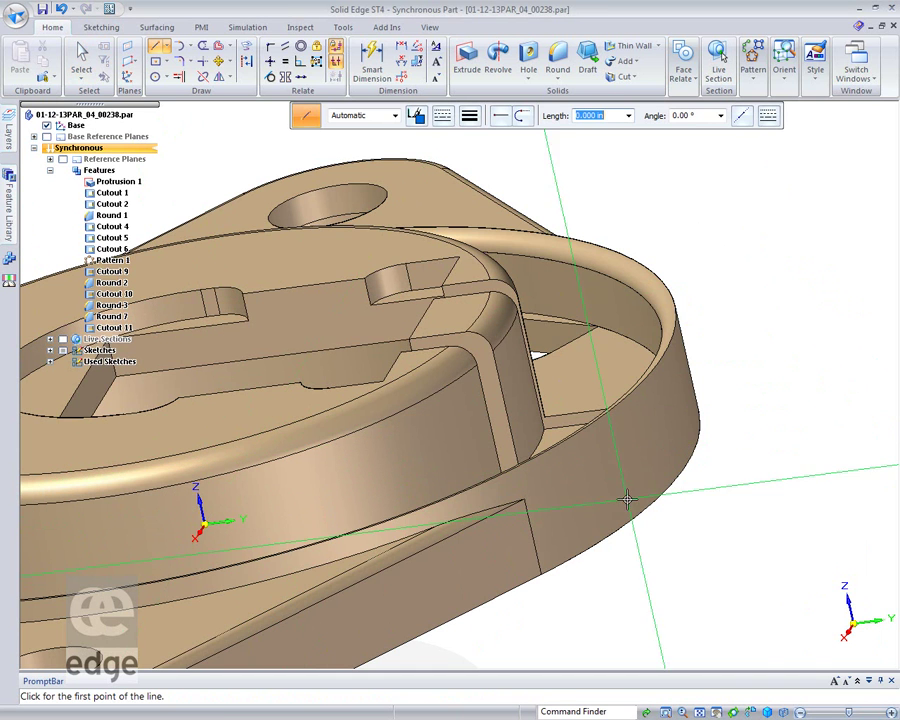
scroll(829, 404, "up", 6)
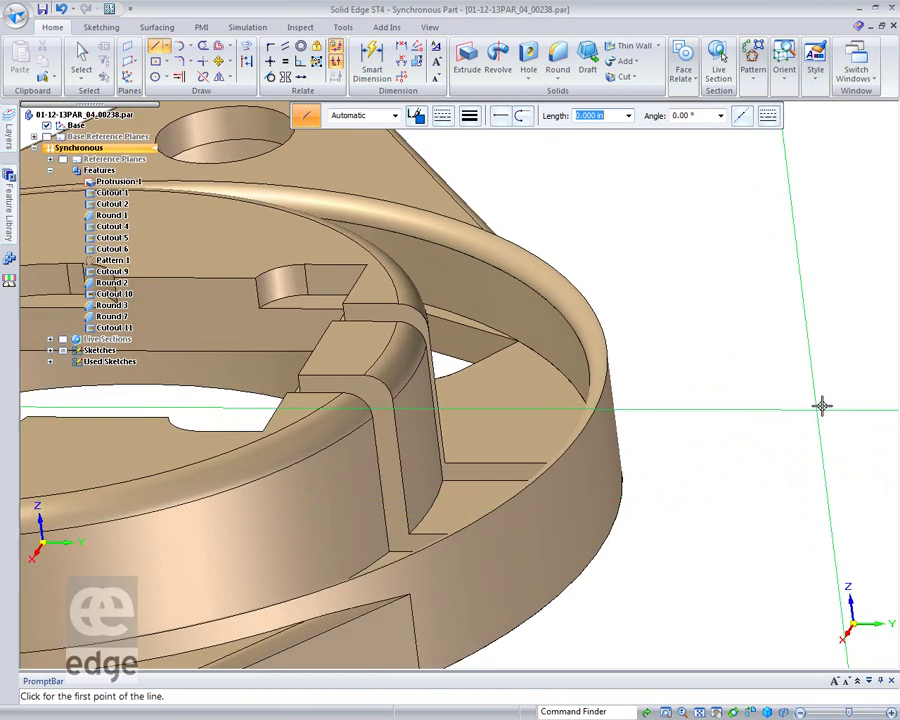
scroll(653, 468, "up", 3)
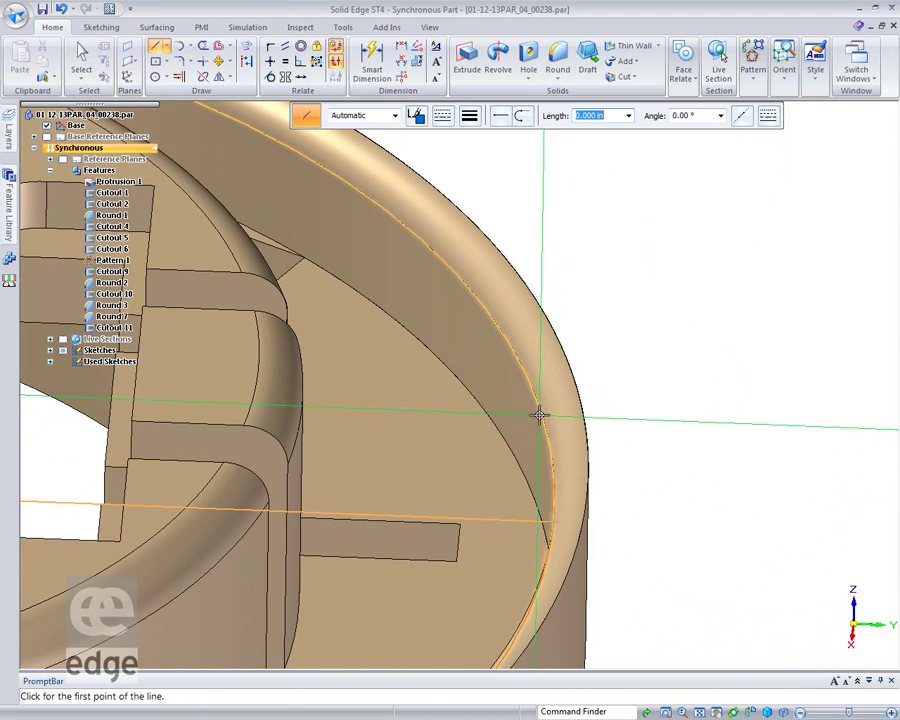
left_click(555, 523)
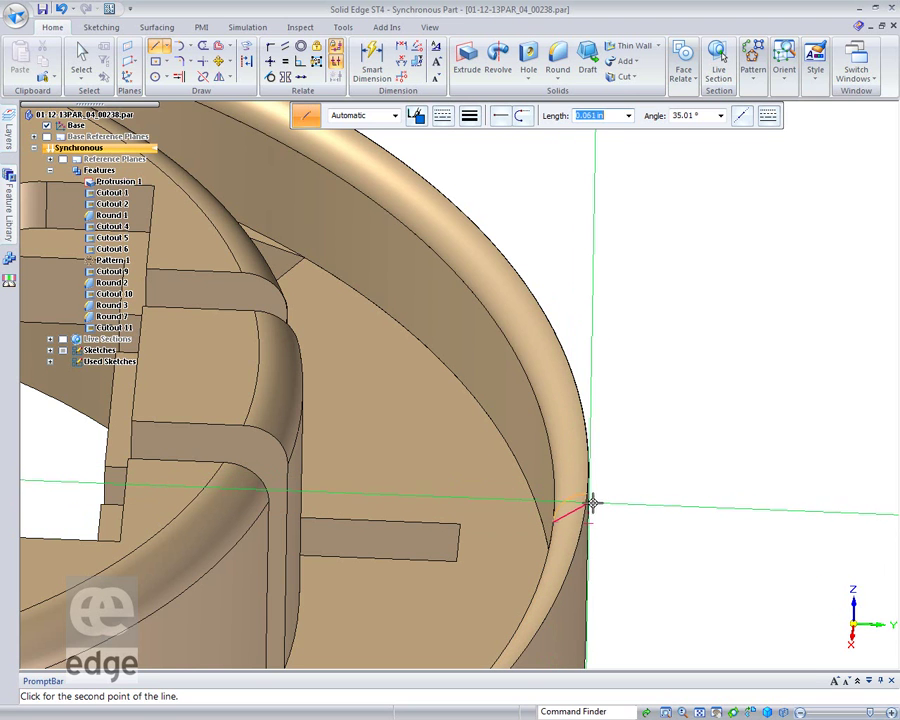
middle_click_drag(588, 514, 594, 347)
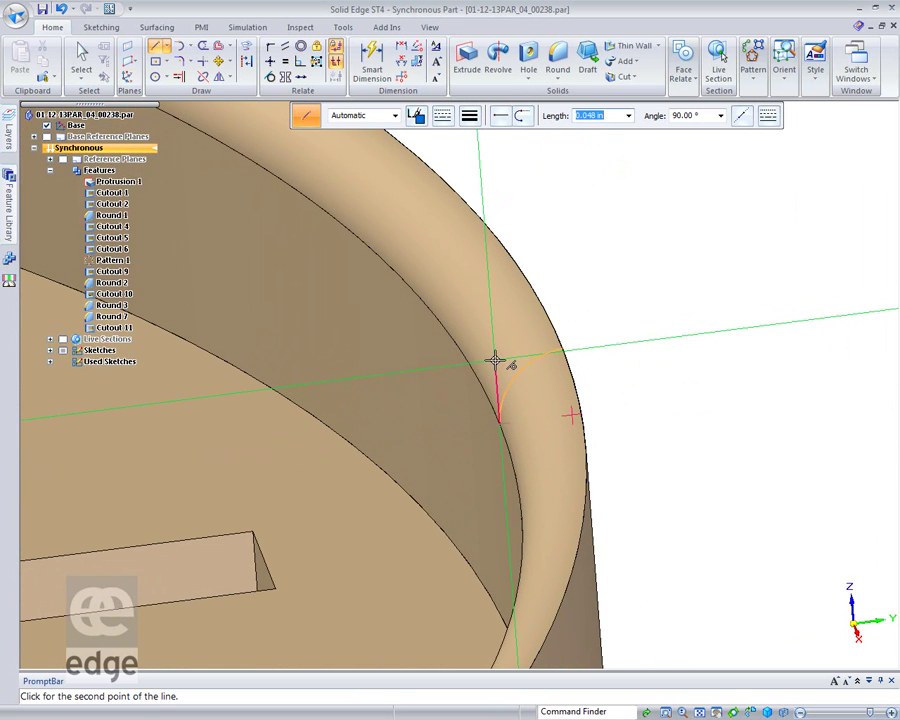
left_click(495, 360)
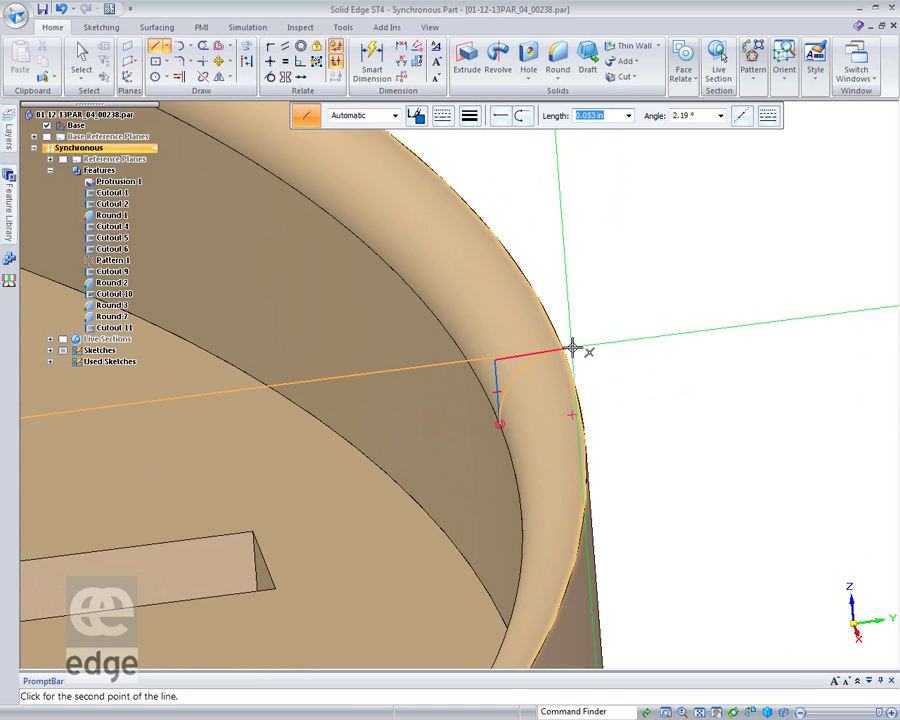
Step: Continue the profile with a horizontal line about 0.053 in long across the rim and a 0.050 in vertical line down
left_click(570, 349)
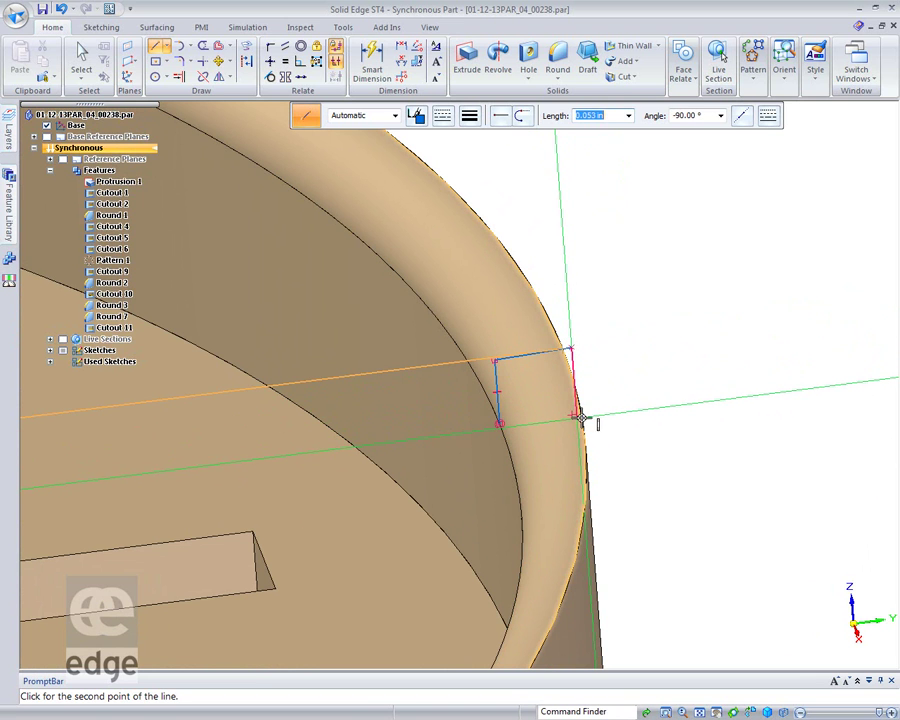
left_click(575, 414)
right_click(726, 436)
middle_click_drag(726, 436, 761, 418)
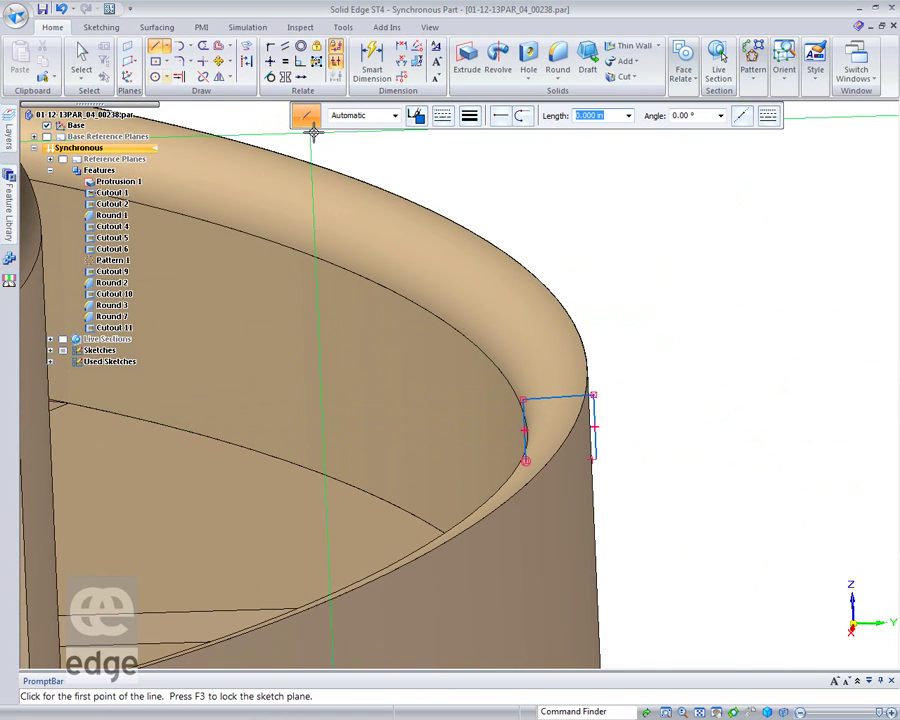
Step: Delete the vertical sketch line just outside the rim's outer edge
left_click(270, 46)
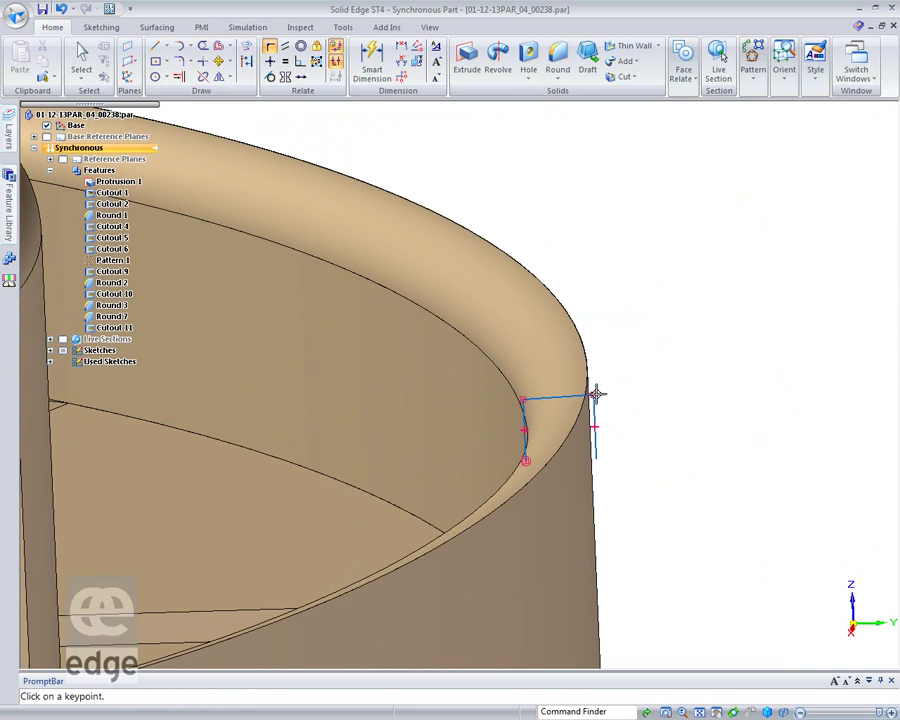
left_click(82, 58)
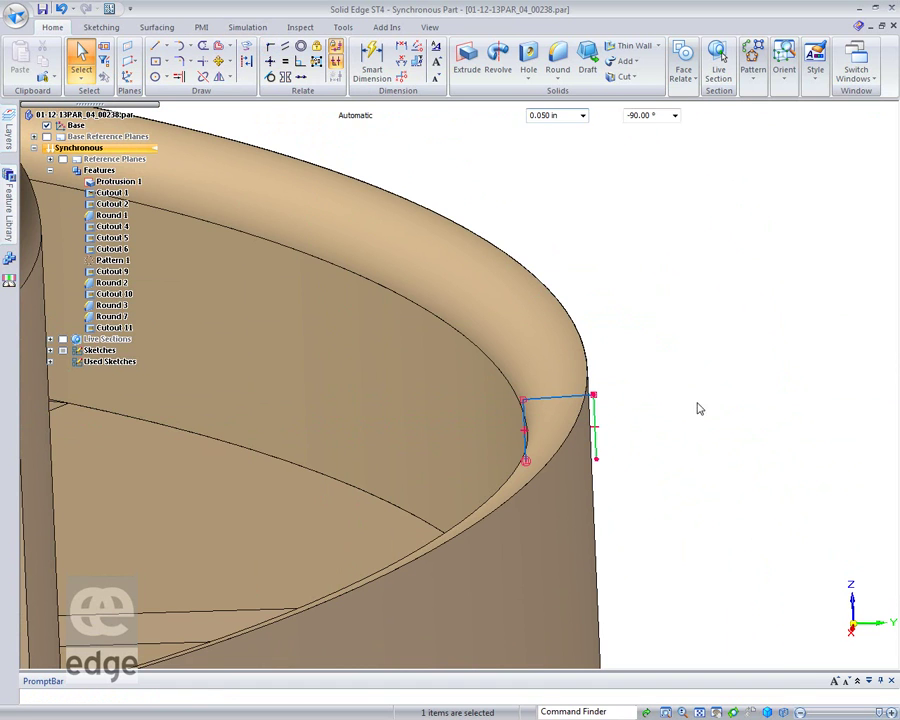
key("Delete")
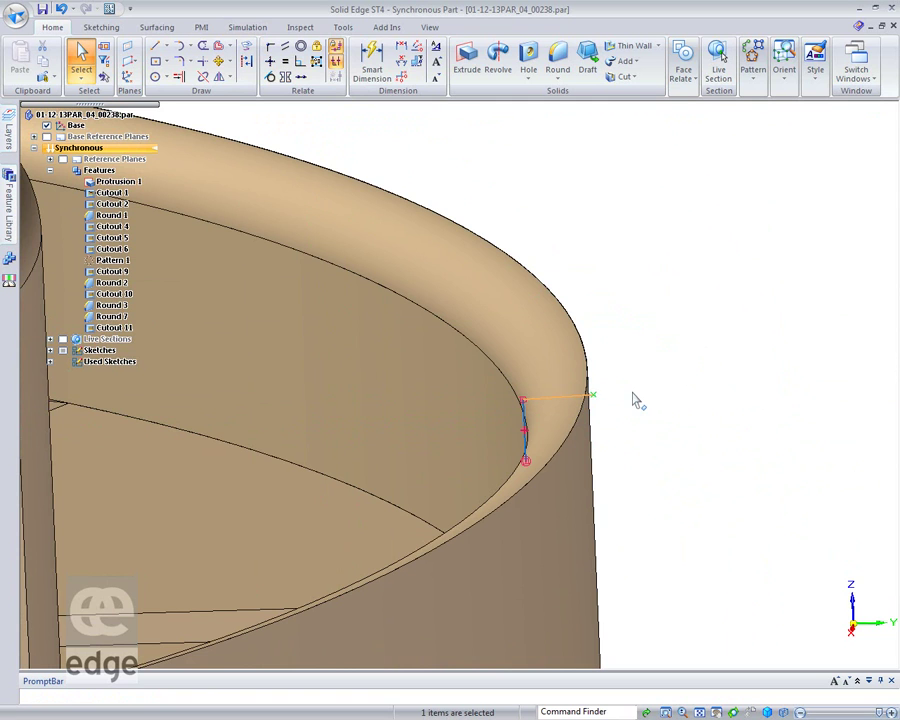
Step: Connect the free end of the horizontal sketch line to the rim's outer edge
left_click(269, 50)
left_click(592, 397)
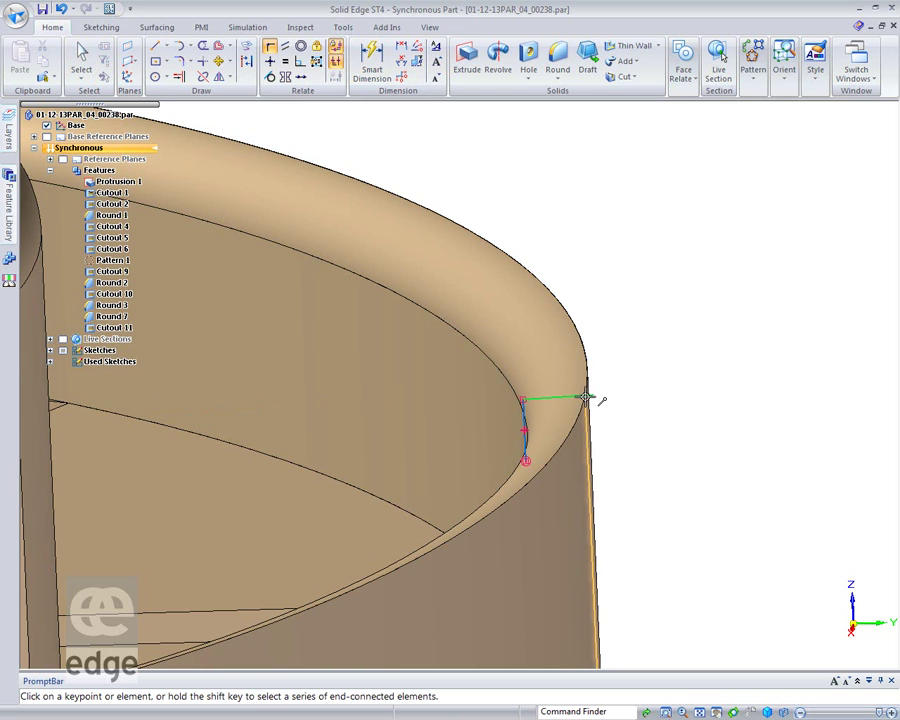
left_click(592, 400)
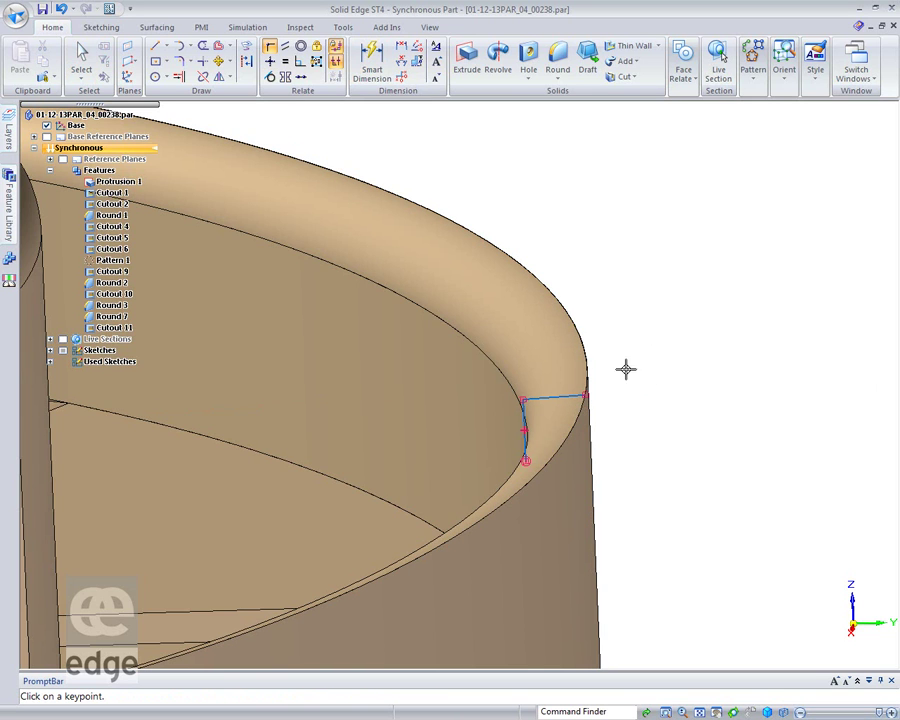
left_click(587, 399)
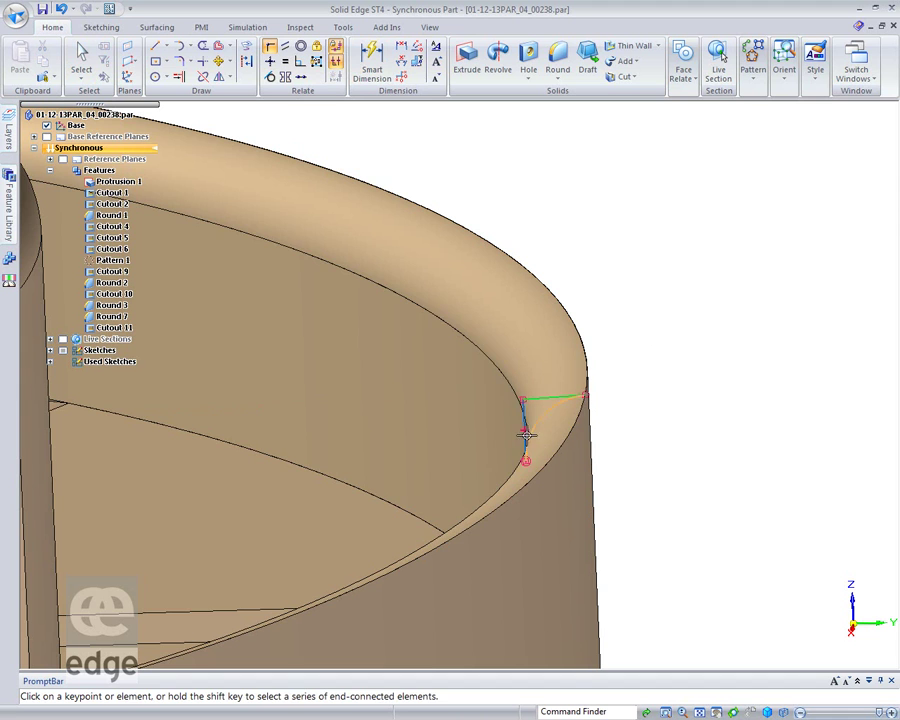
left_click(733, 342)
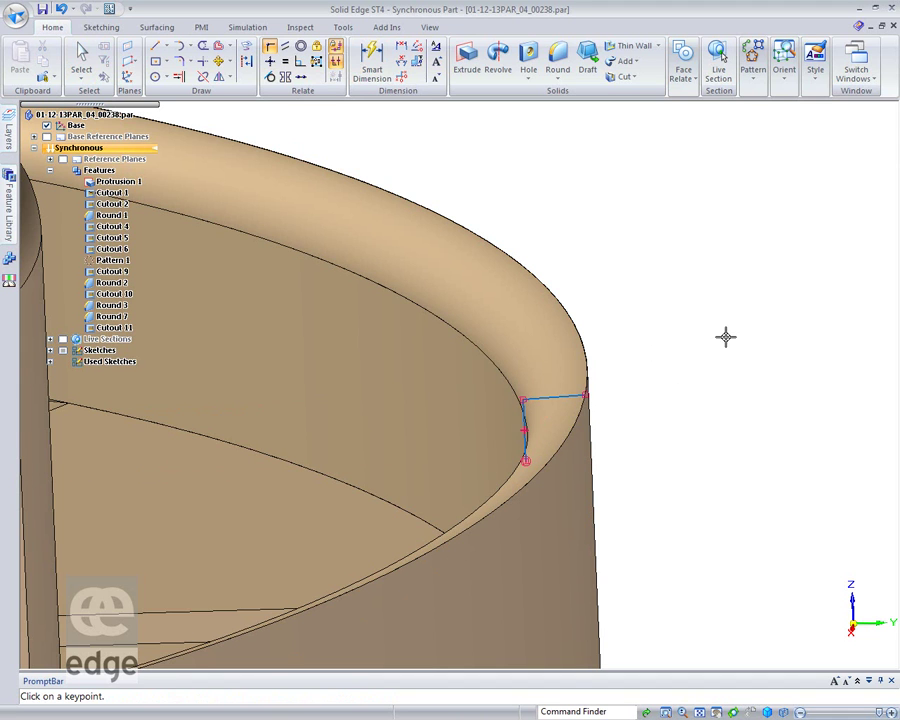
Step: Close the profile into a triangle with a diagonal line from the horizontal line's outer end to the vertical line's lower end
left_click(157, 47)
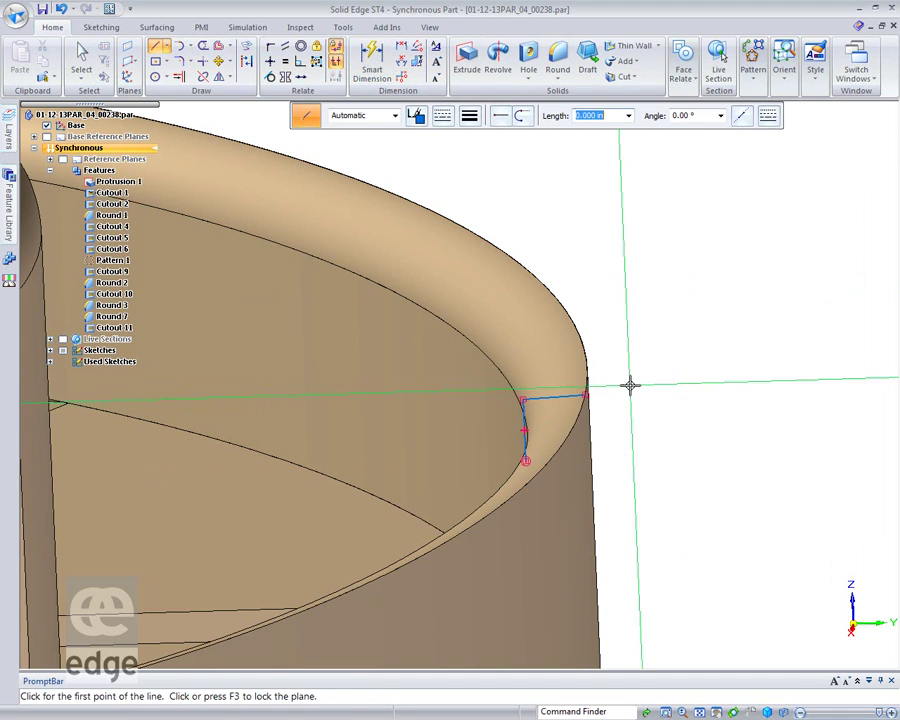
left_click(587, 396)
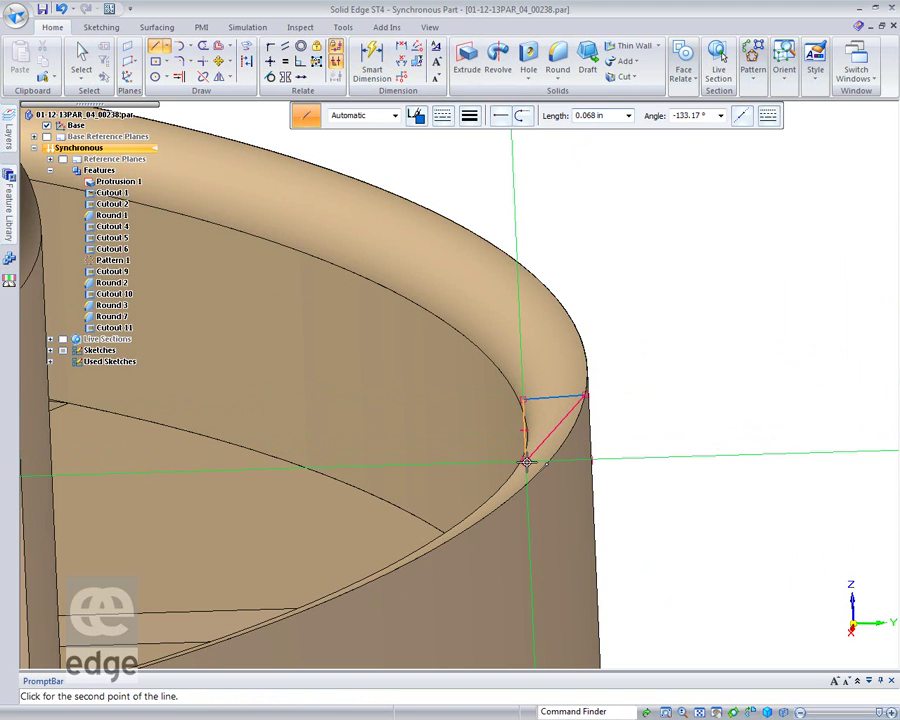
left_click(526, 460)
left_click(96, 56)
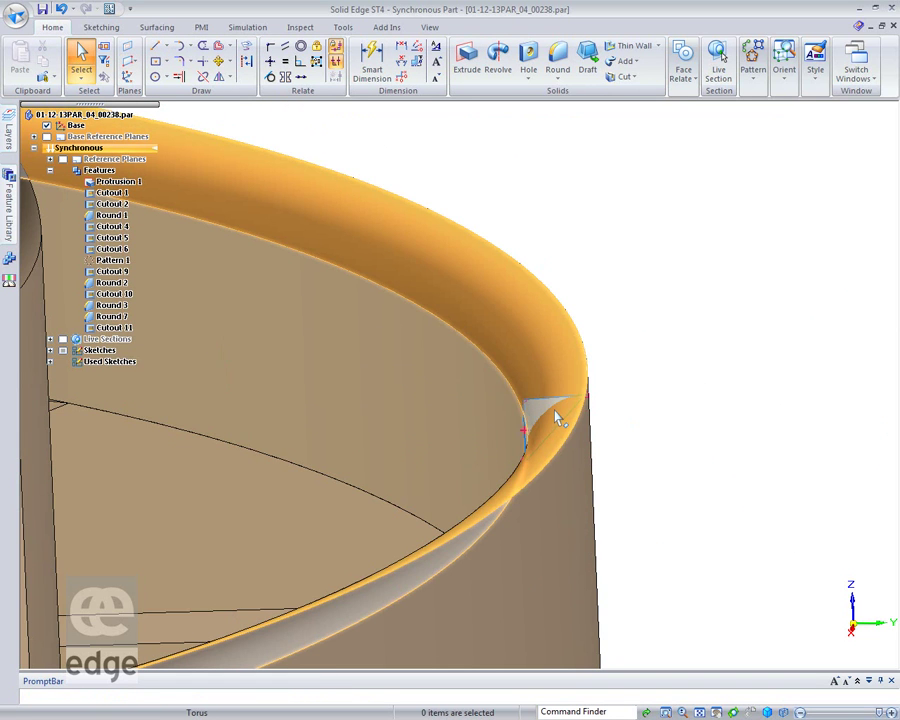
right_click(557, 416)
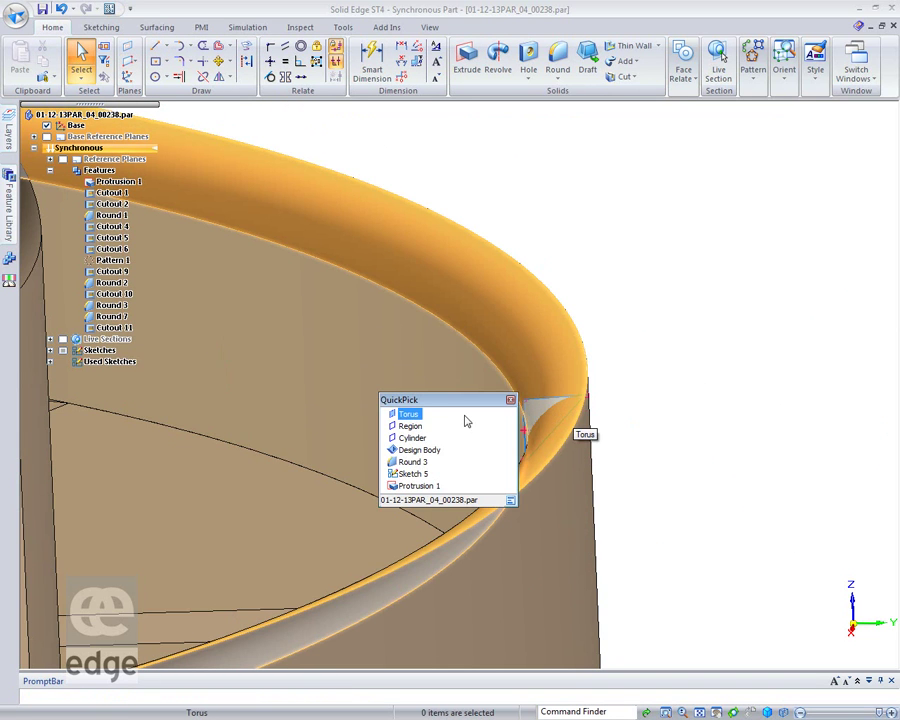
left_click(418, 427)
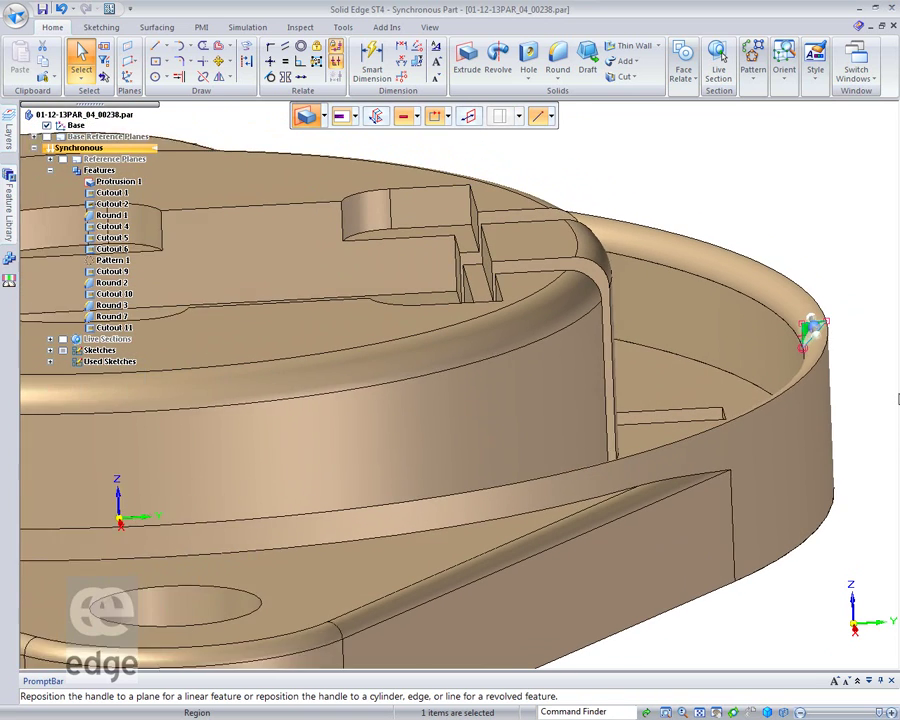
left_click_drag(818, 332, 188, 470)
left_click(203, 468)
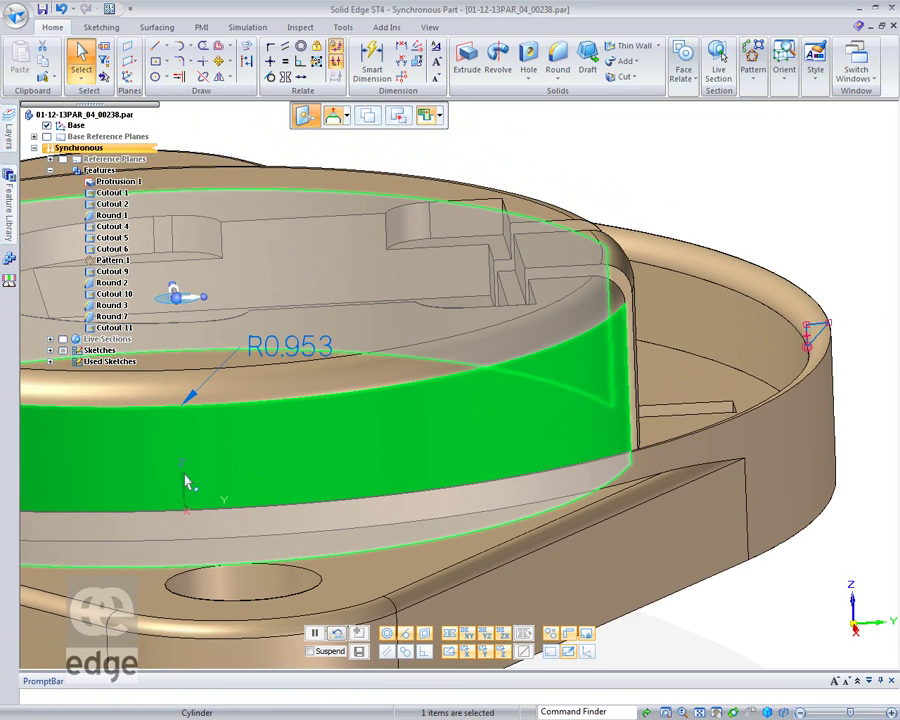
left_click(695, 204)
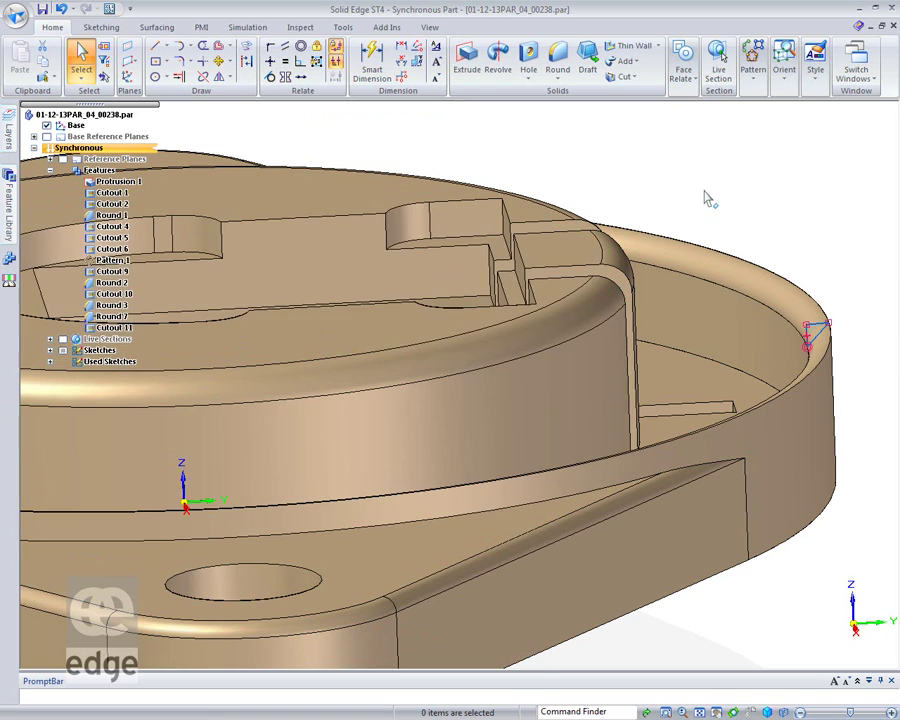
Step: Revolve the triangular sketch region 360 degrees about the base Z axis, adding material to square off the rim
right_click(817, 333)
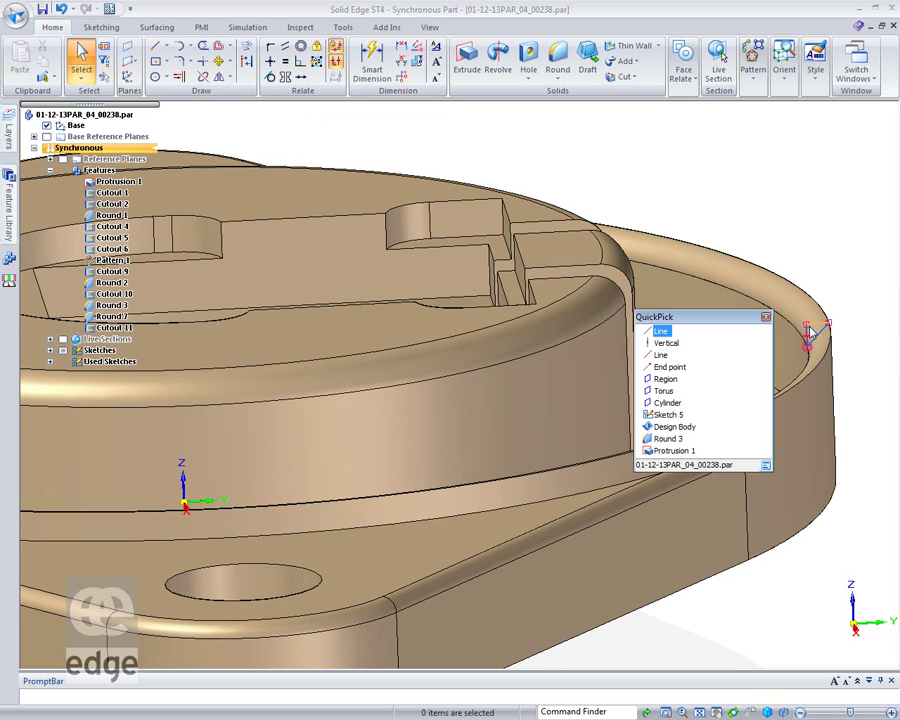
left_click(666, 391)
left_click_drag(812, 333, 182, 472)
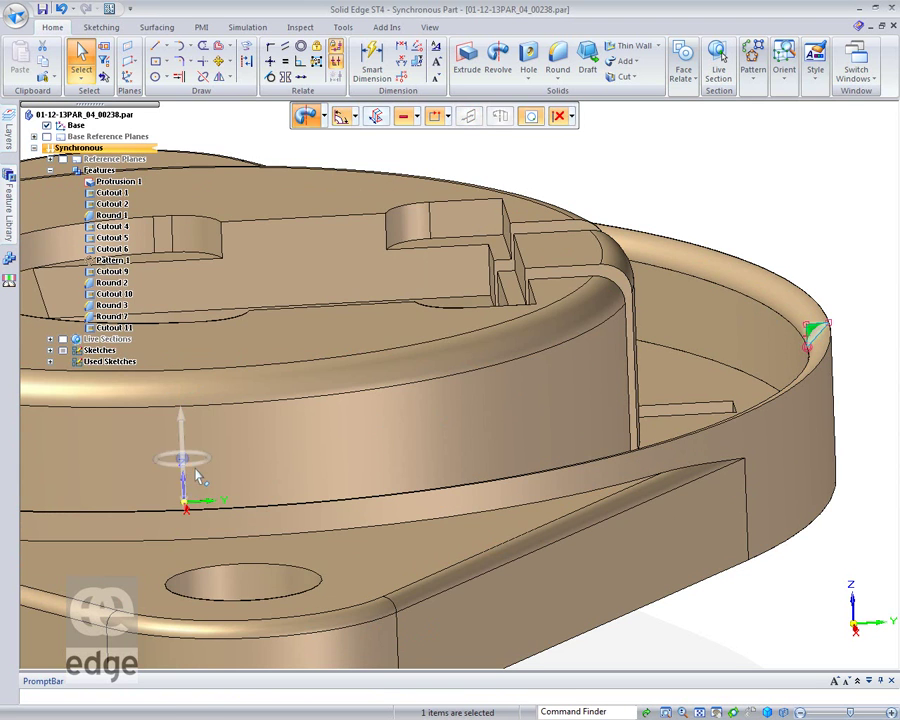
left_click(205, 462)
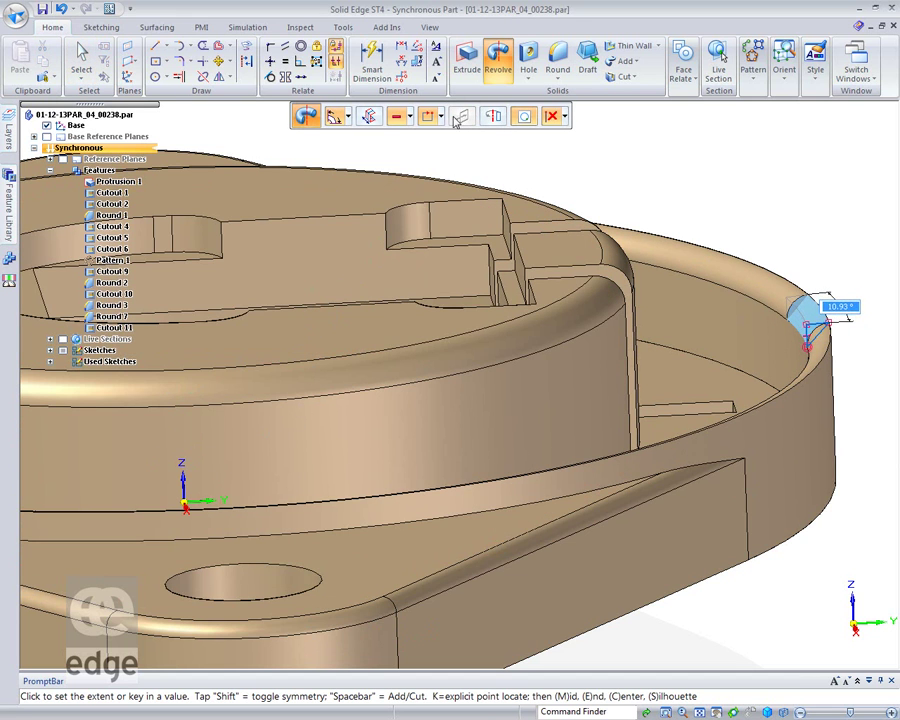
left_click(404, 116)
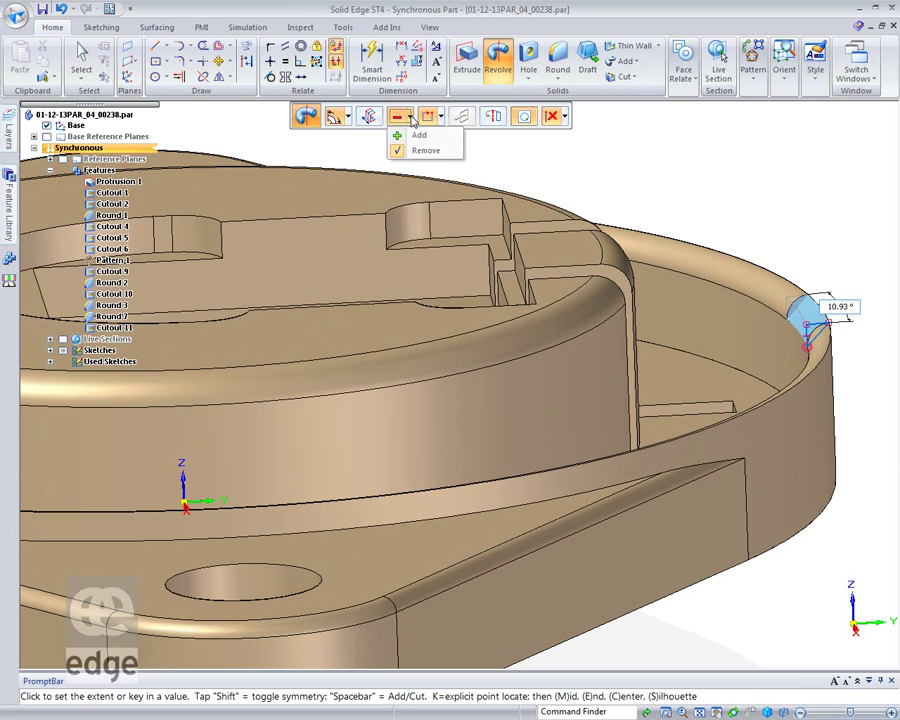
left_click(403, 136)
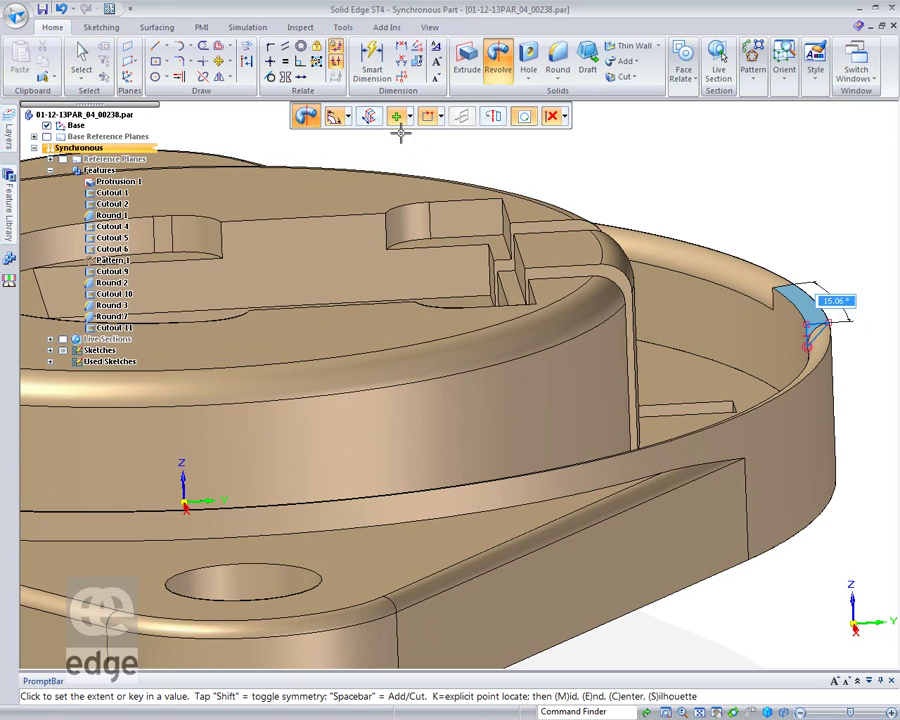
left_click(343, 117)
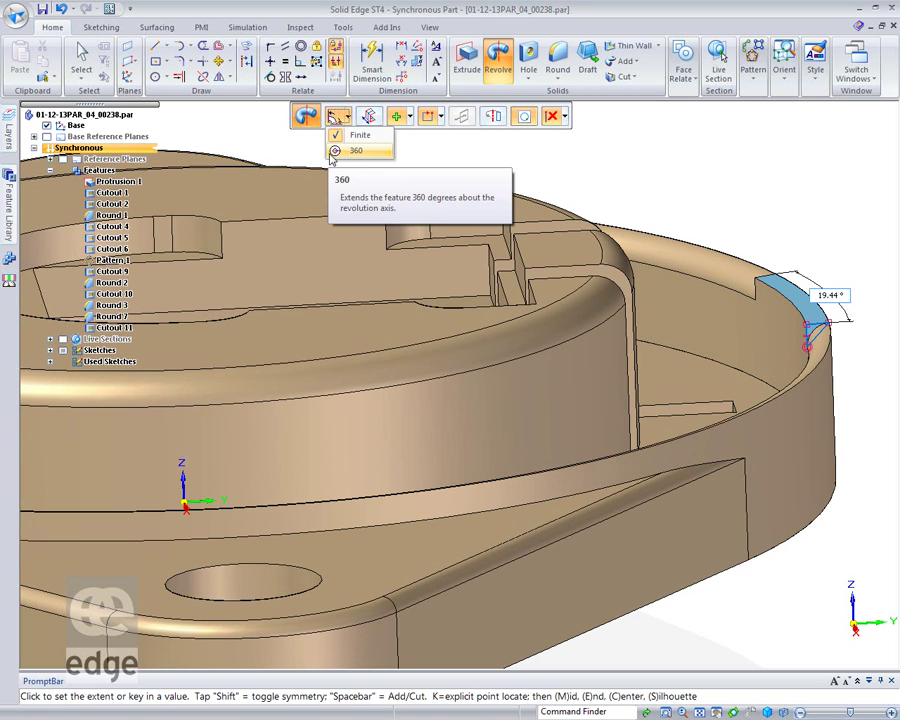
left_click(352, 150)
key("Escape")
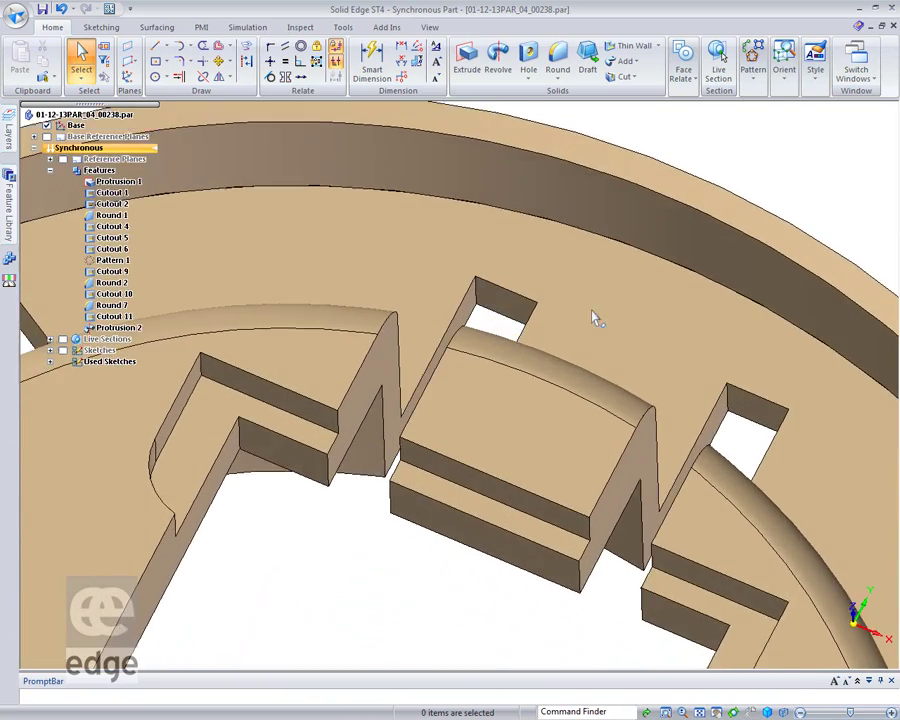
Step: Round the two outer corner edges of the small rectangular slot with a 0.020 in radius
right_click(301, 568)
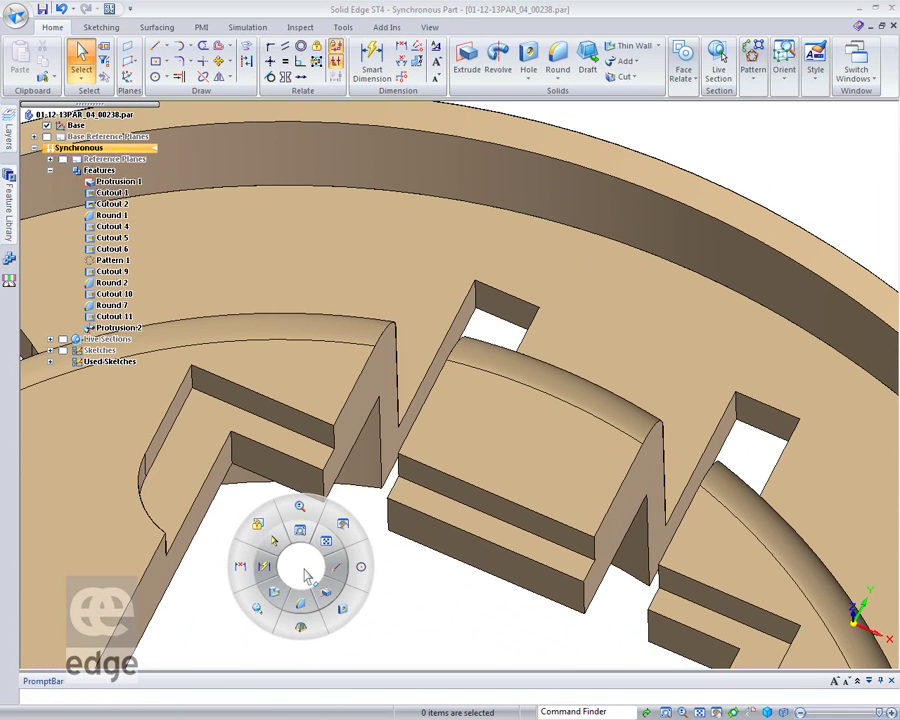
left_click(325, 600)
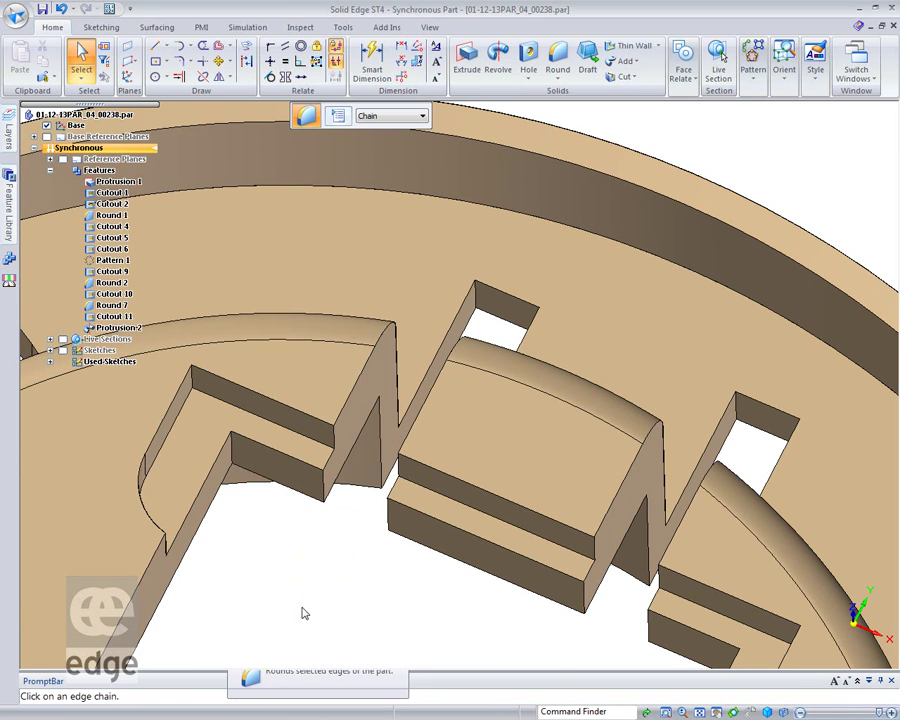
left_click(482, 300)
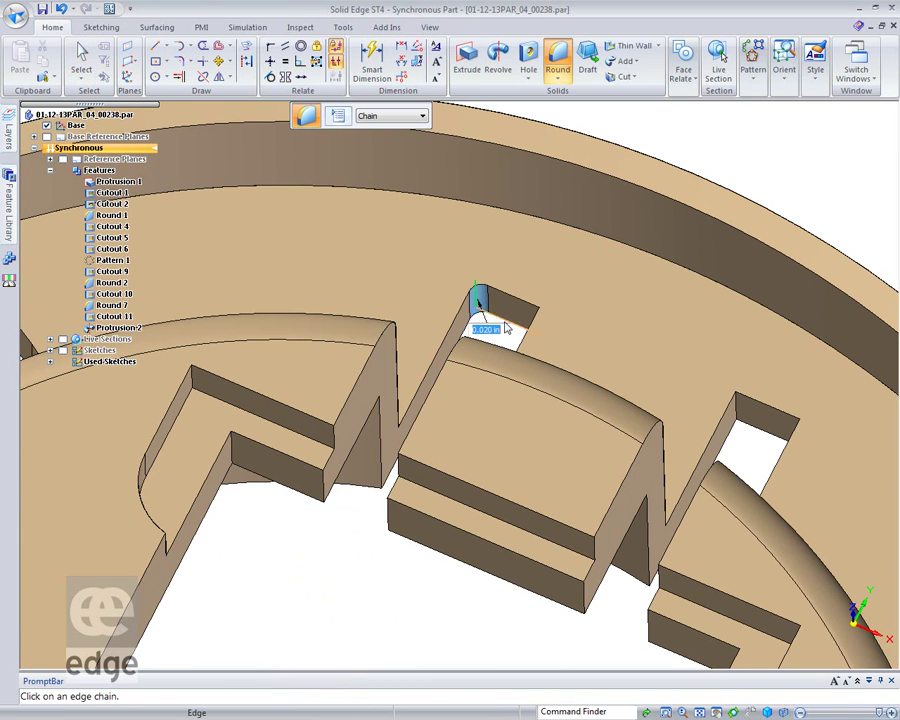
left_click(537, 324)
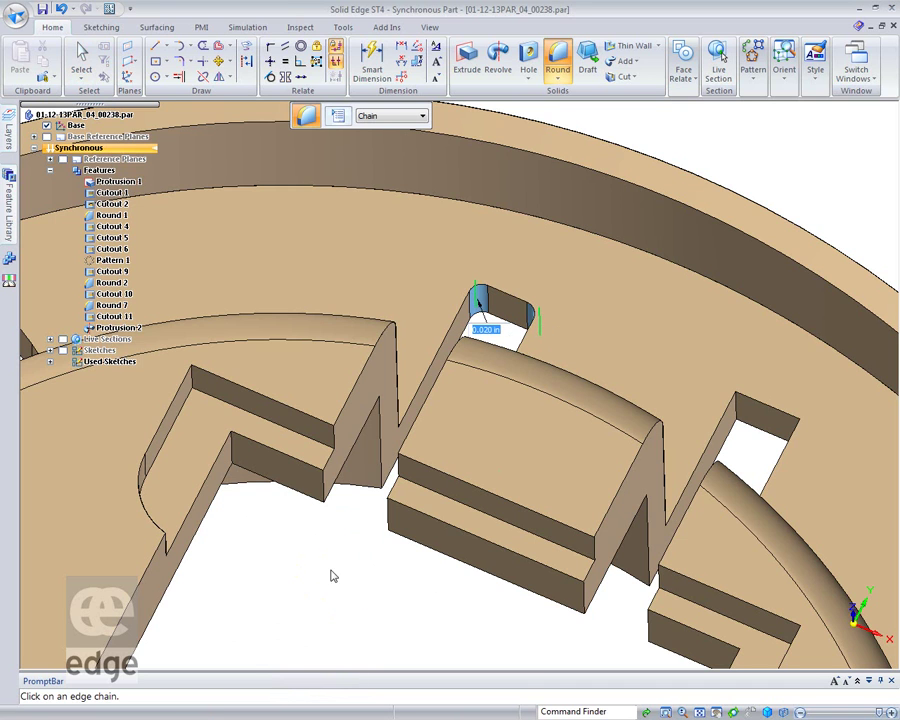
key("Return")
Step: Delete one of the R0.020 corner rounds in the small slot
left_click(482, 305)
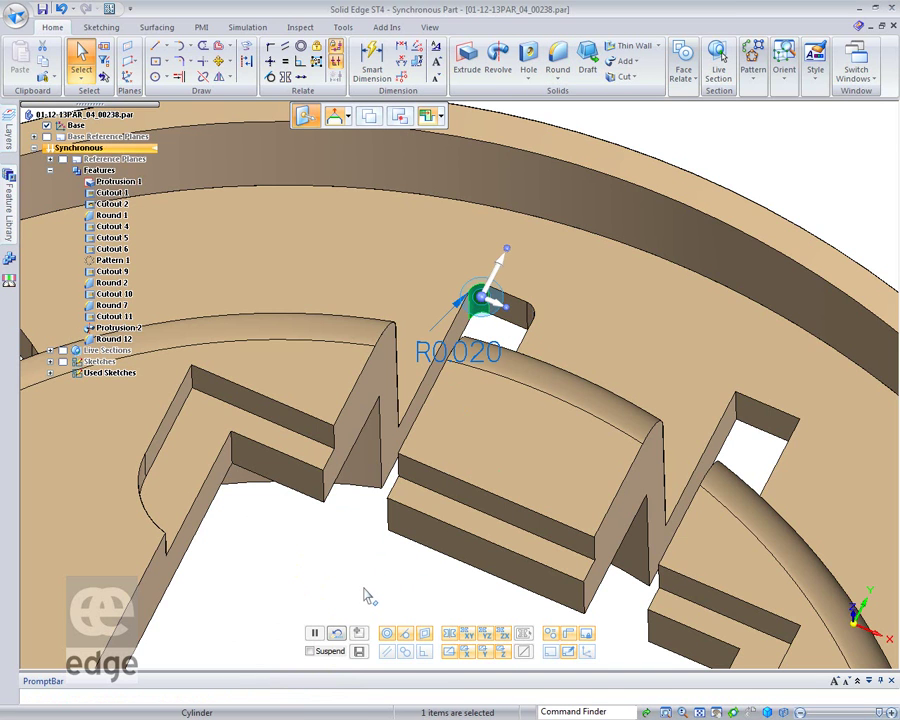
right_click(344, 550)
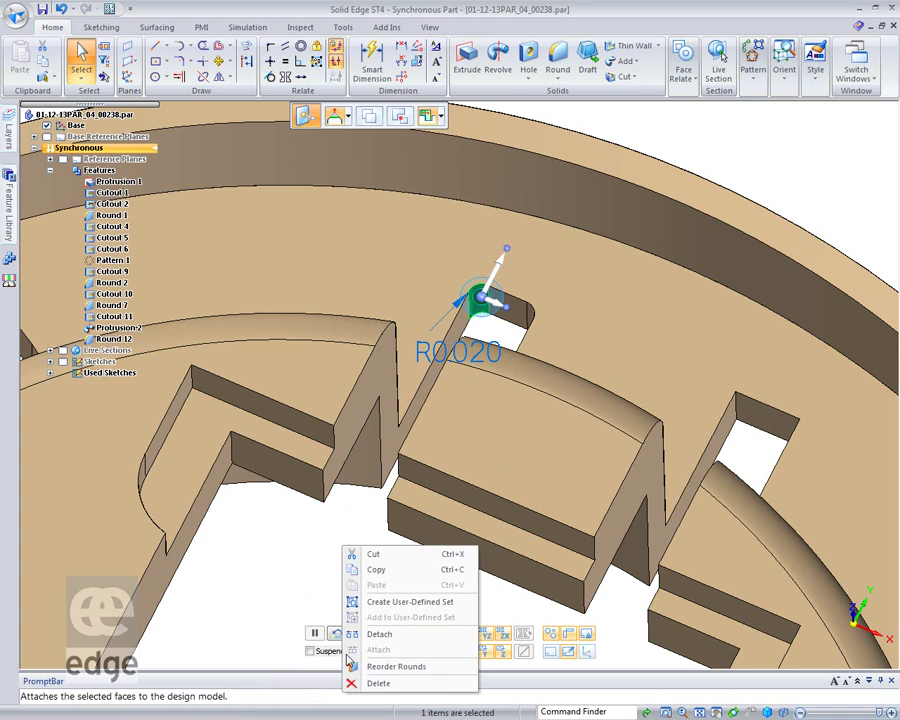
left_click(374, 686)
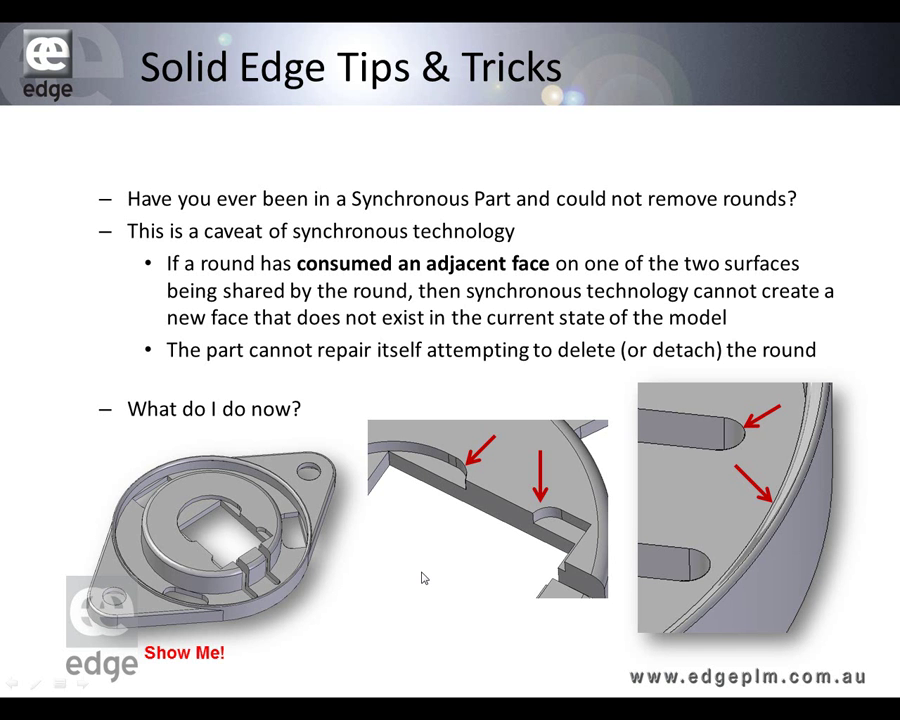
left_click(421, 583)
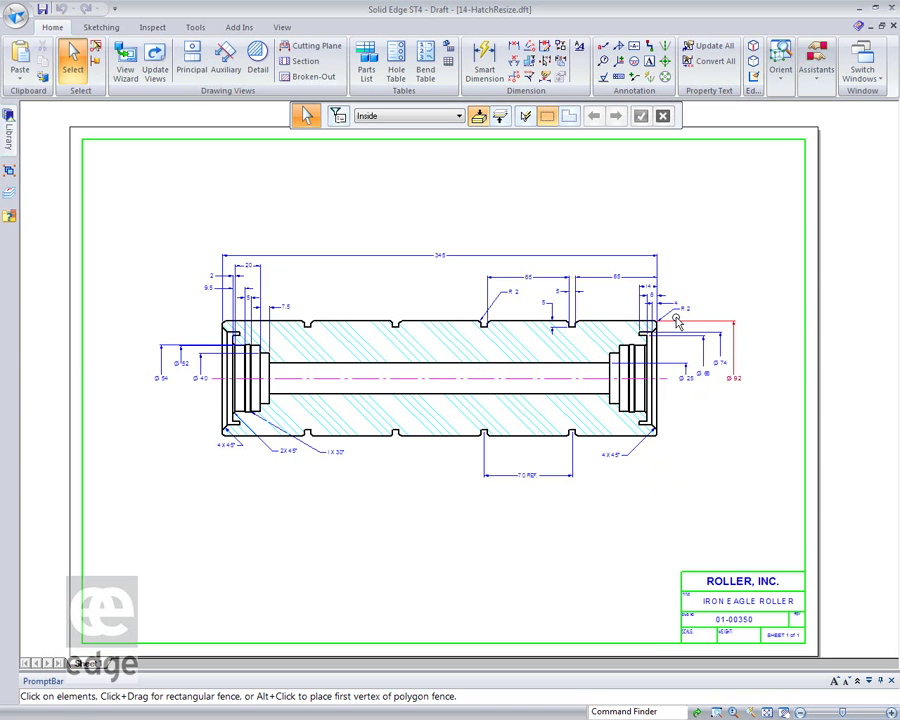
Step: Examine the hatch spacing and line widths at the roller's chamfered end at several magnifications, finishing with the whole sheet fitted
scroll(676, 320, "up", 5)
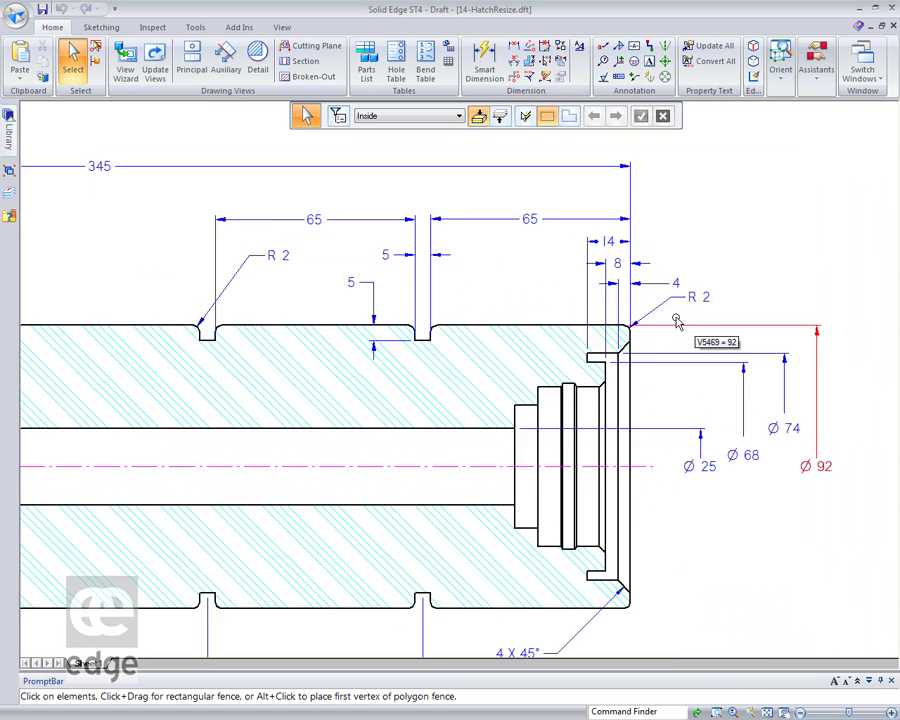
scroll(676, 320, "up", 2)
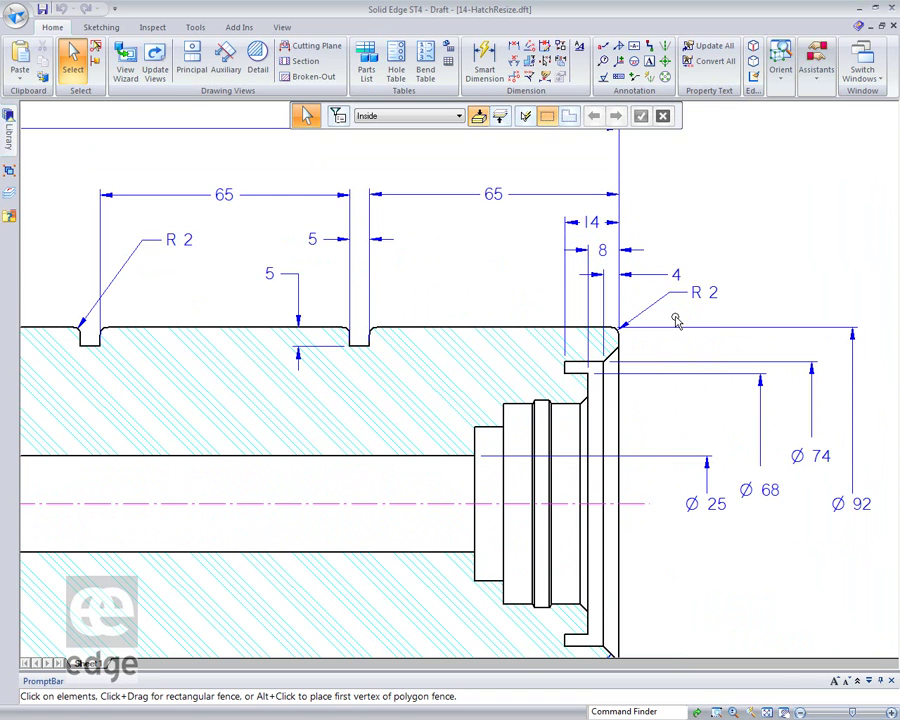
scroll(676, 320, "up", 1)
scroll(676, 320, "up", 1)
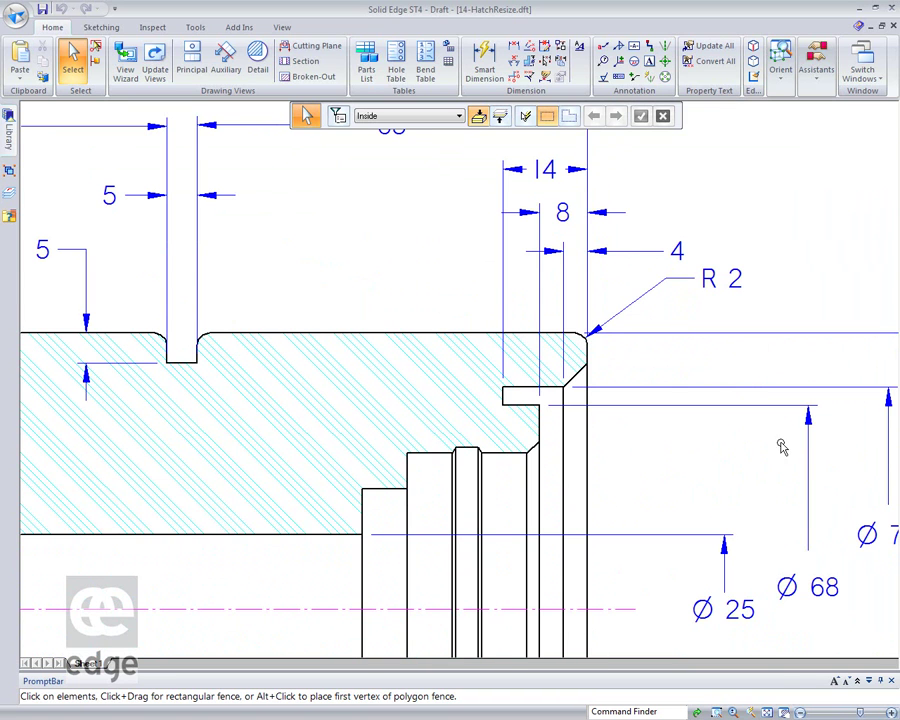
left_click(767, 712)
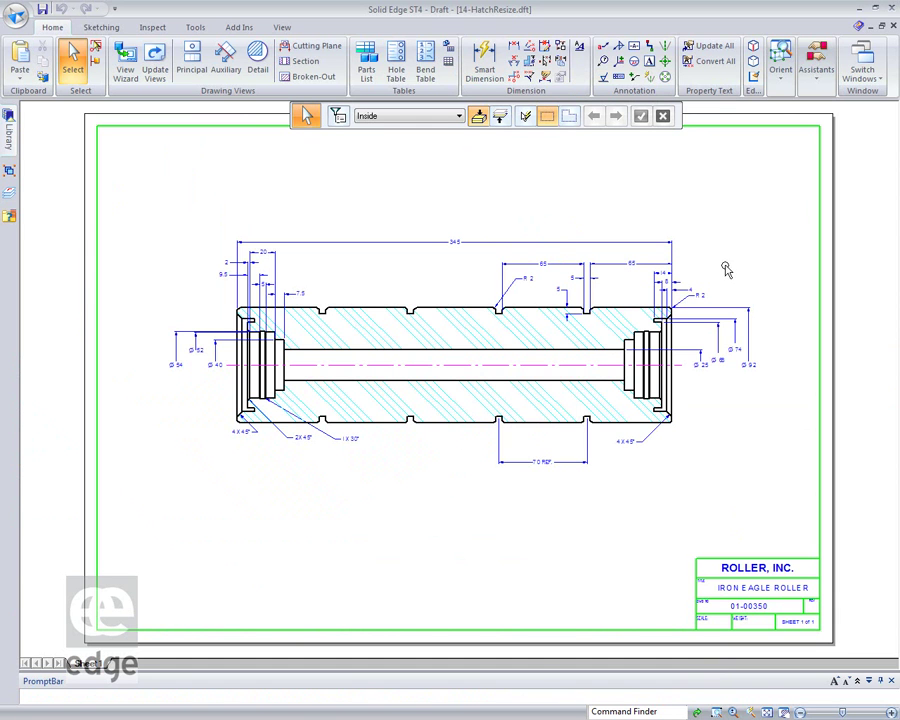
scroll(672, 304, "up", 3)
scroll(677, 300, "up", 6)
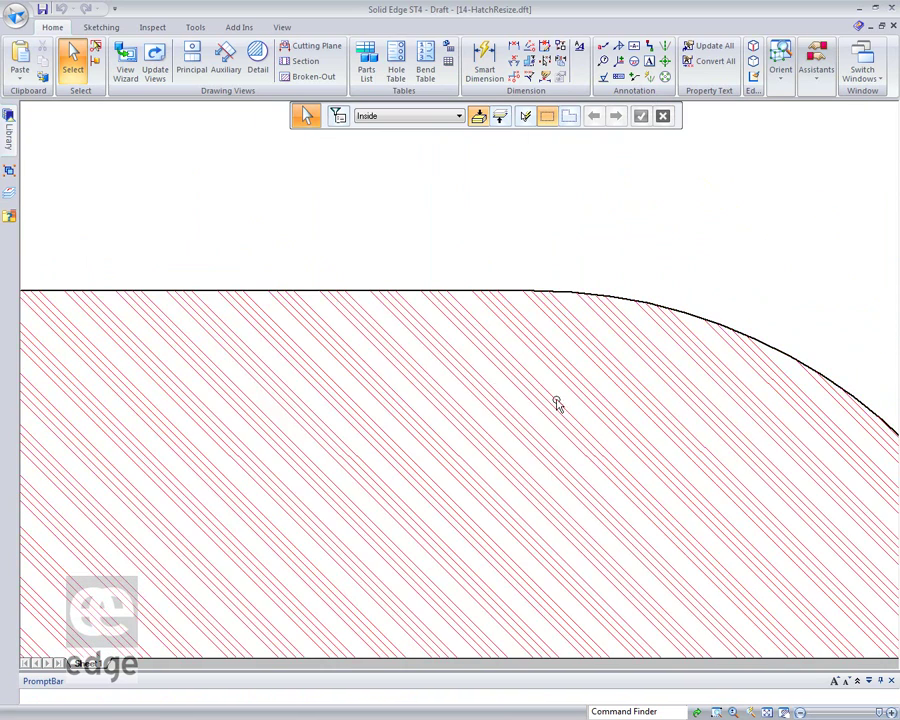
left_click(735, 712)
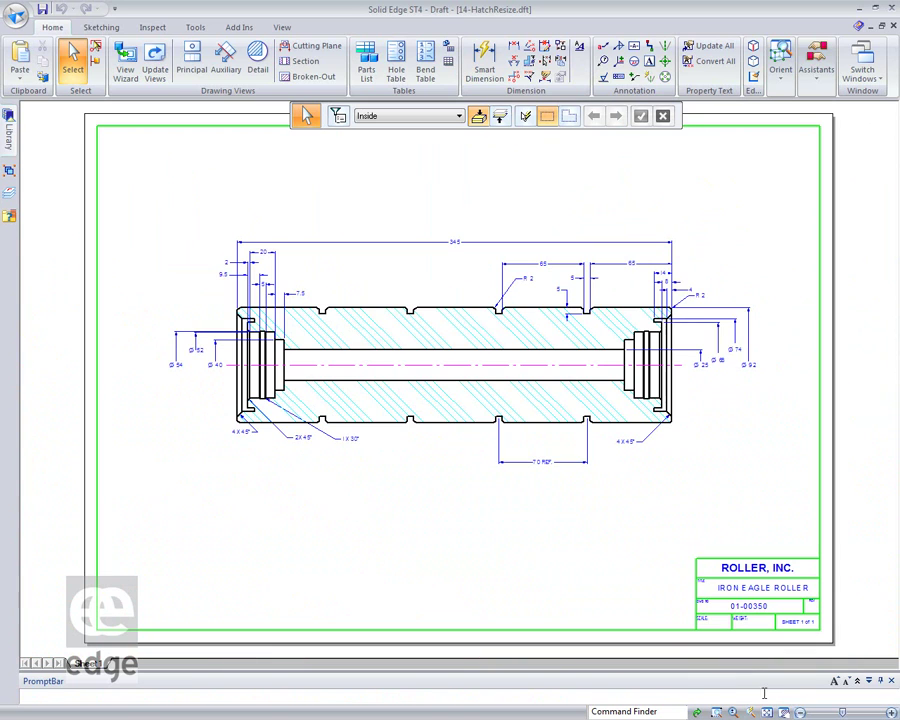
Step: Turn on the Display as printed option in the view settings and apply it to the draft
left_click(15, 20)
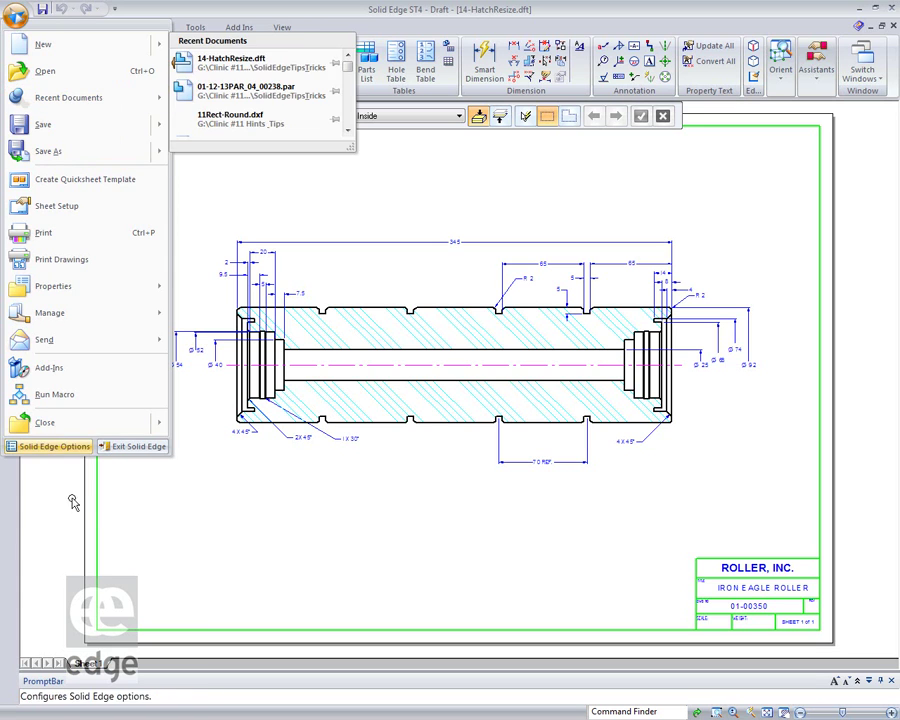
left_click(50, 446)
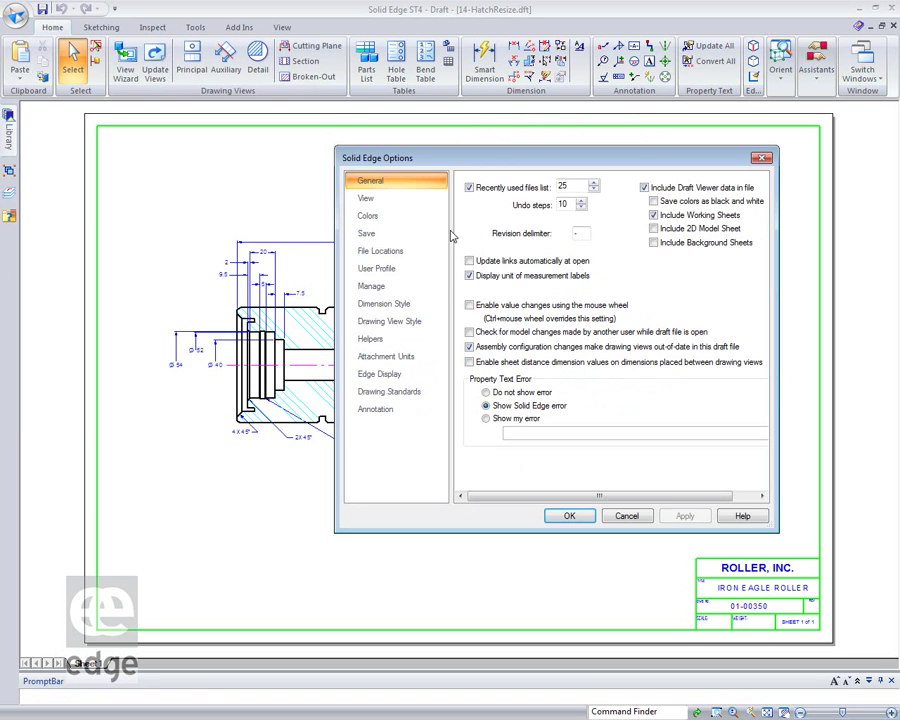
left_click(366, 198)
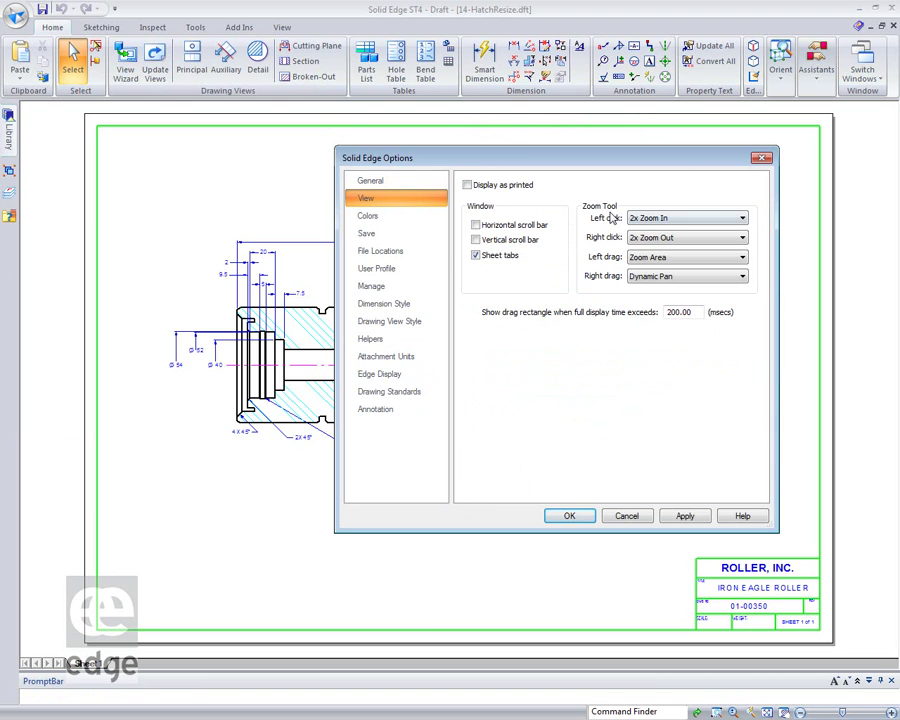
left_click(467, 186)
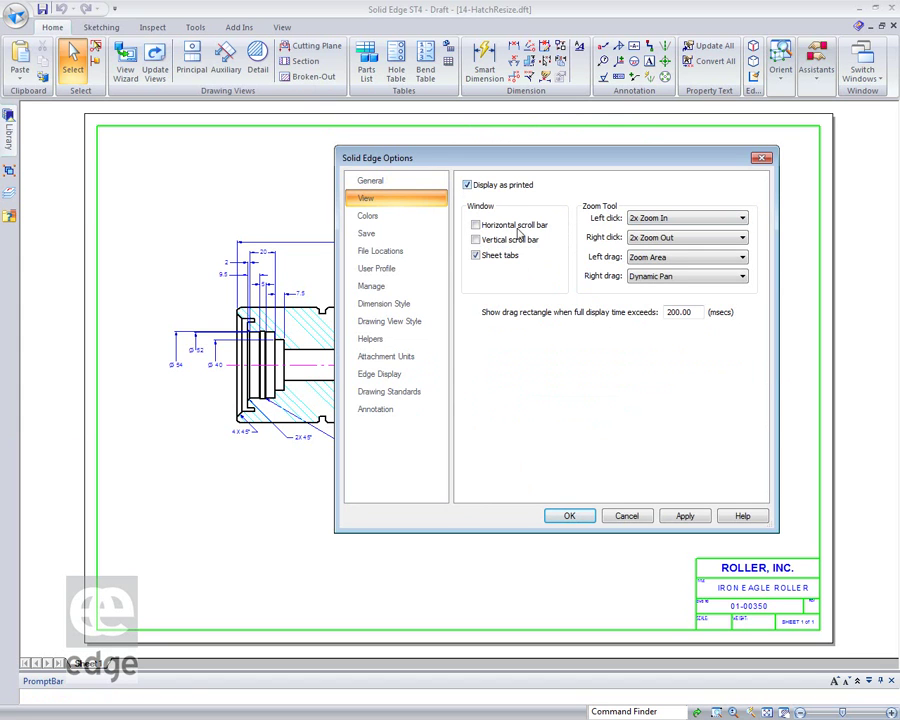
left_click(594, 516)
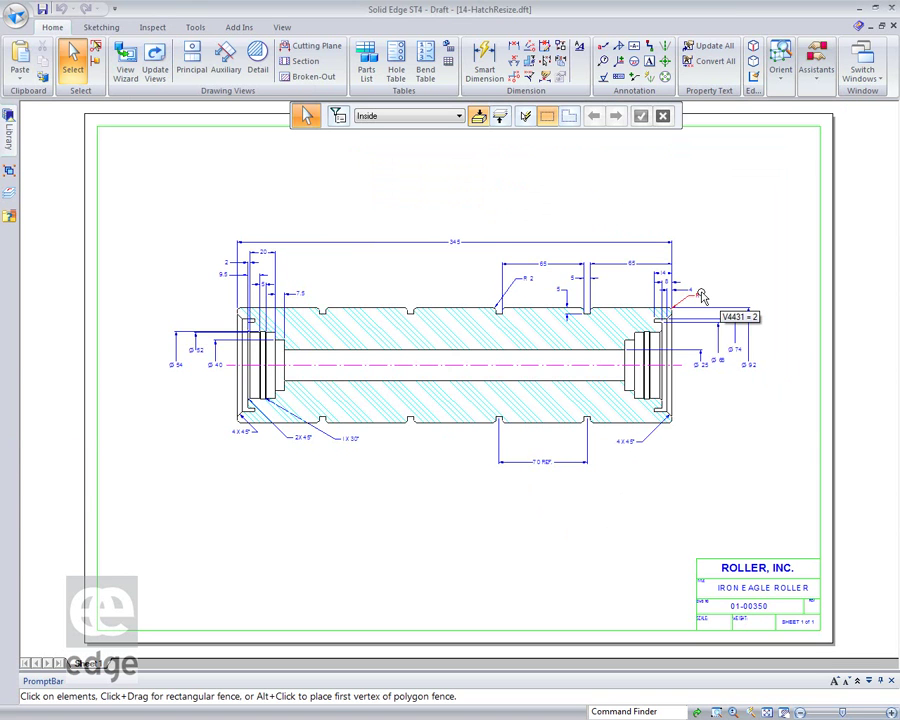
Step: Examine how the hatch spacing, line thickness and dimensions scale near the roller's R 2 corner, finishing with the whole sheet fitted
scroll(700, 297, "up", 4)
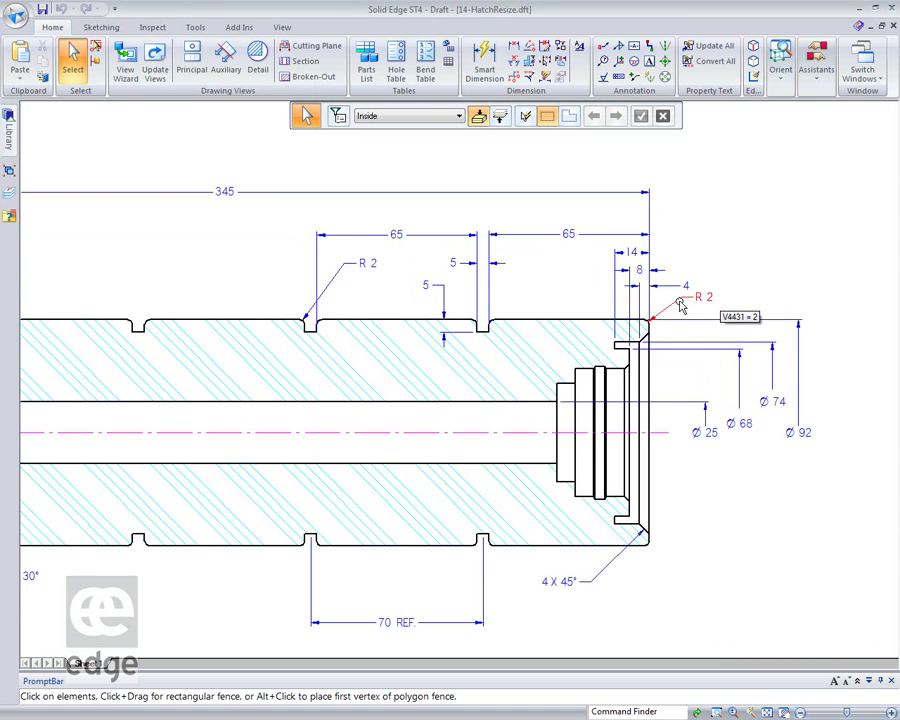
scroll(680, 305, "up", 1)
scroll(677, 307, "up", 1)
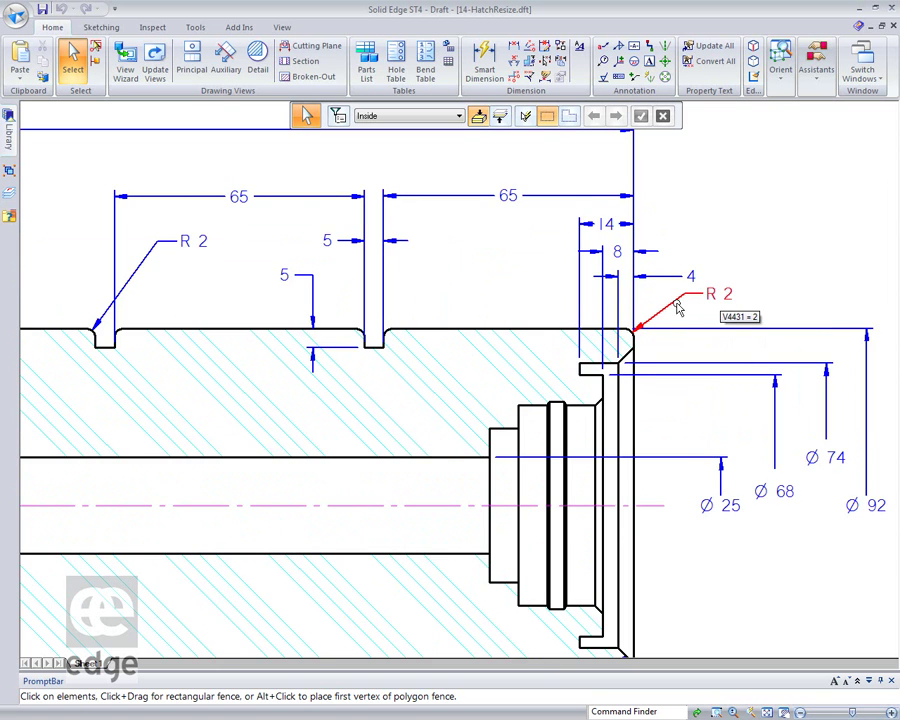
scroll(665, 315, "up", 1)
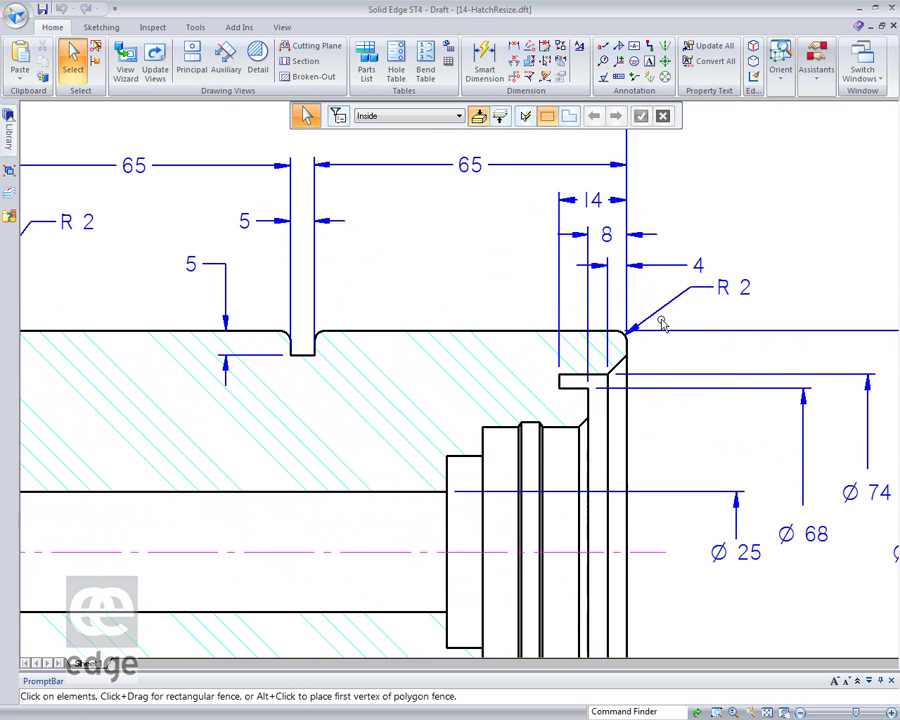
scroll(661, 323, "up", 1)
scroll(661, 323, "up", 1)
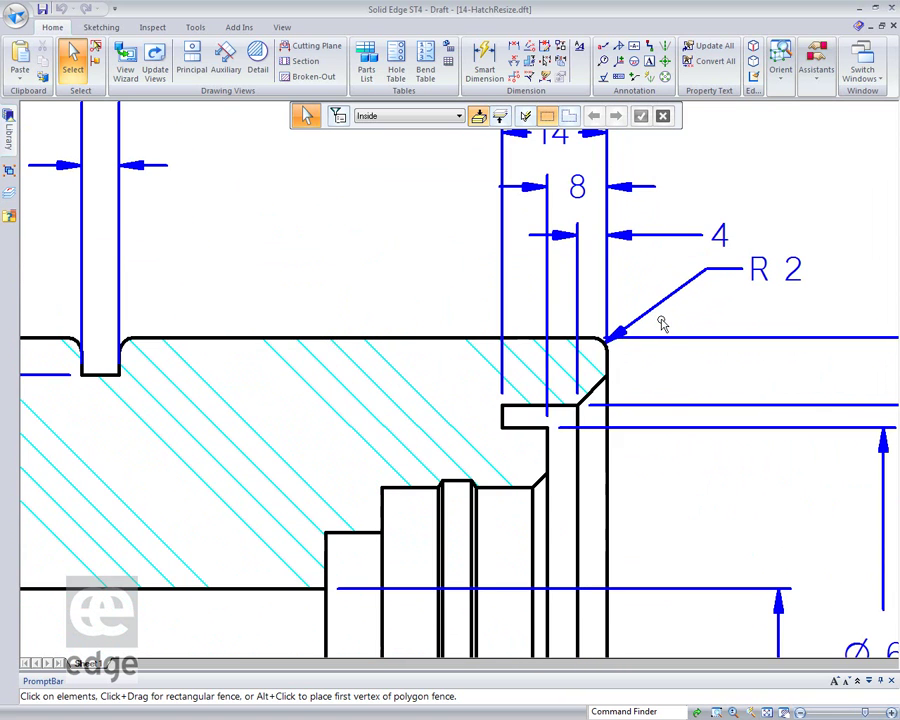
scroll(661, 323, "up", 1)
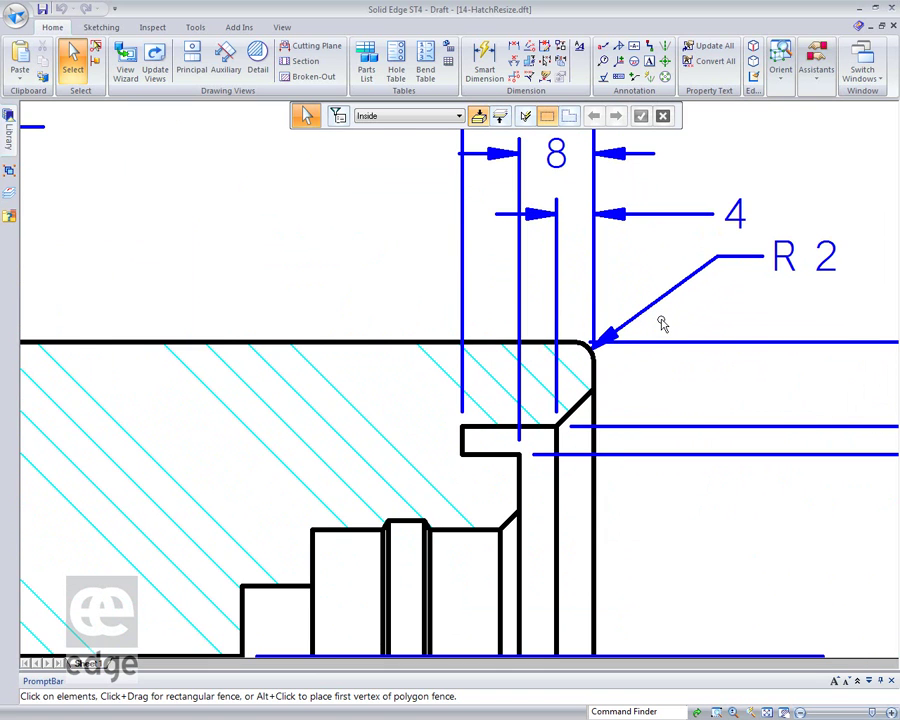
scroll(661, 323, "up", 1)
scroll(661, 323, "up", 1)
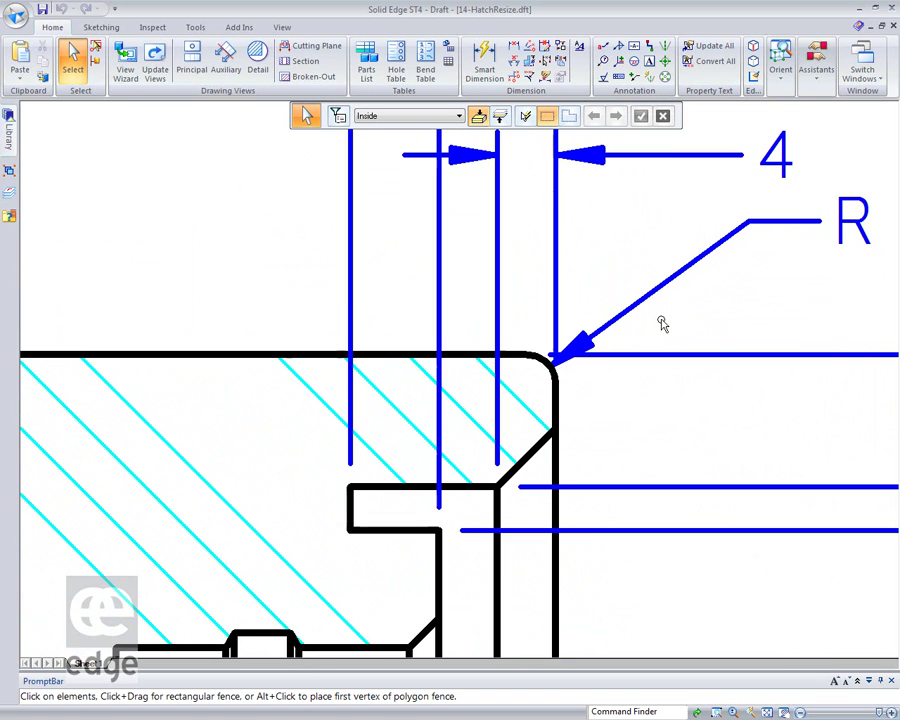
scroll(661, 323, "up", 1)
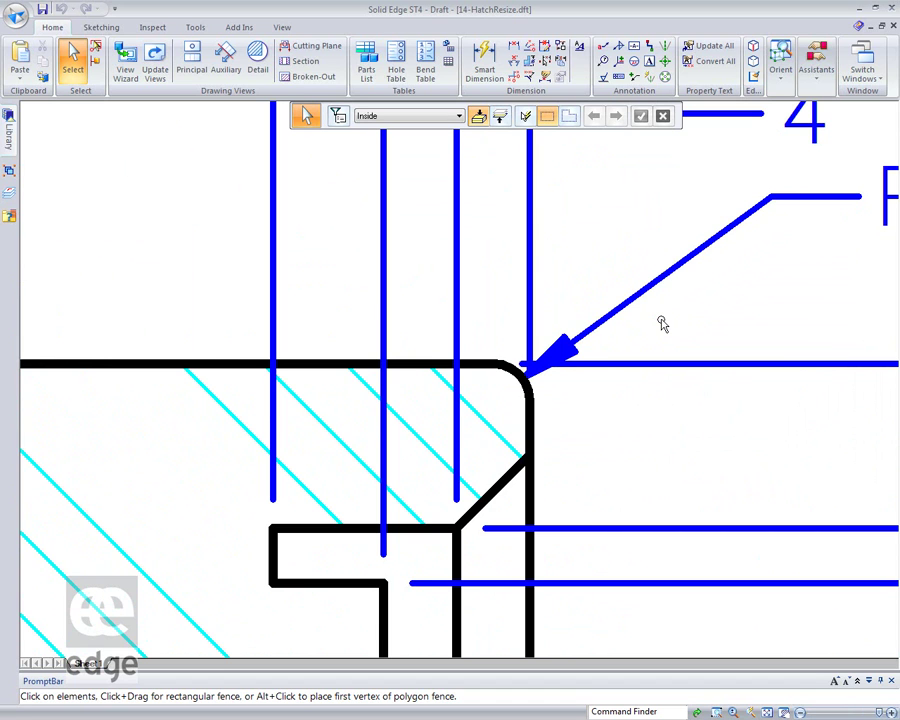
scroll(661, 323, "up", 1)
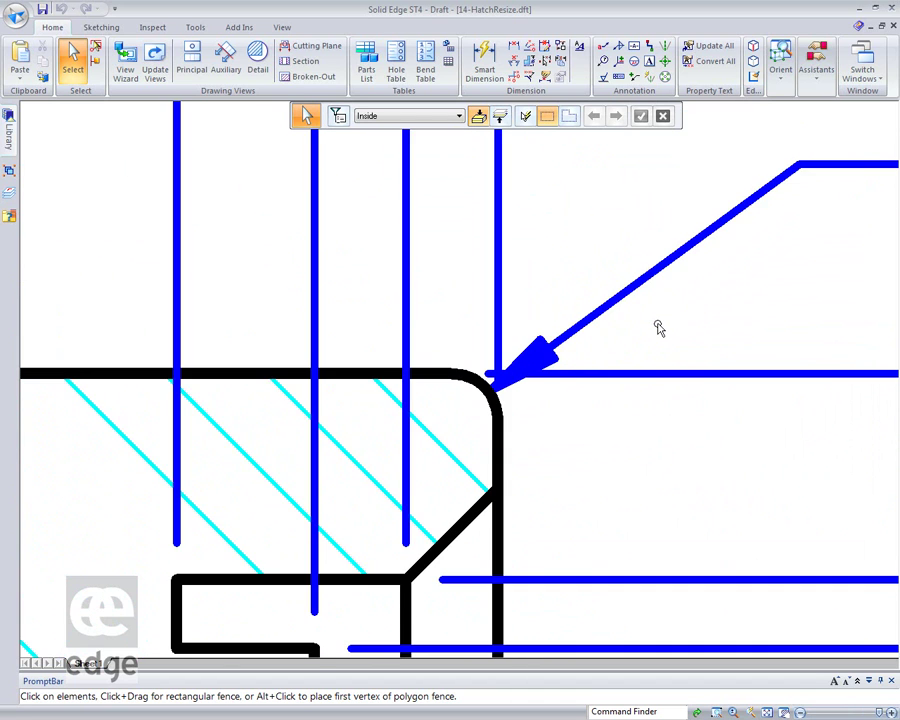
left_click(482, 432)
scroll(485, 420, "up", 1)
left_click(588, 470)
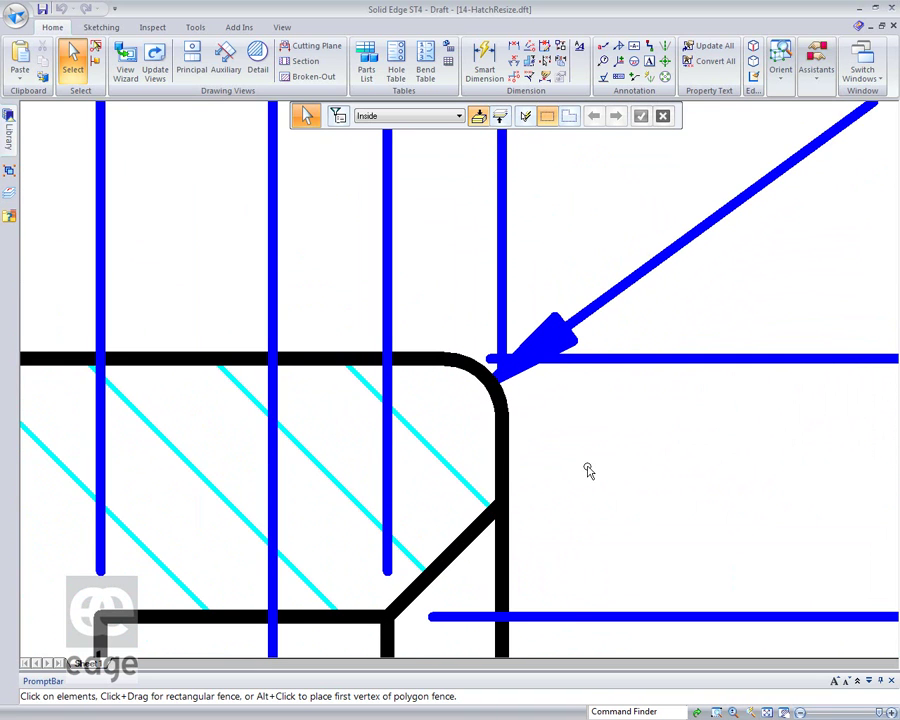
scroll(590, 470, "down", 3)
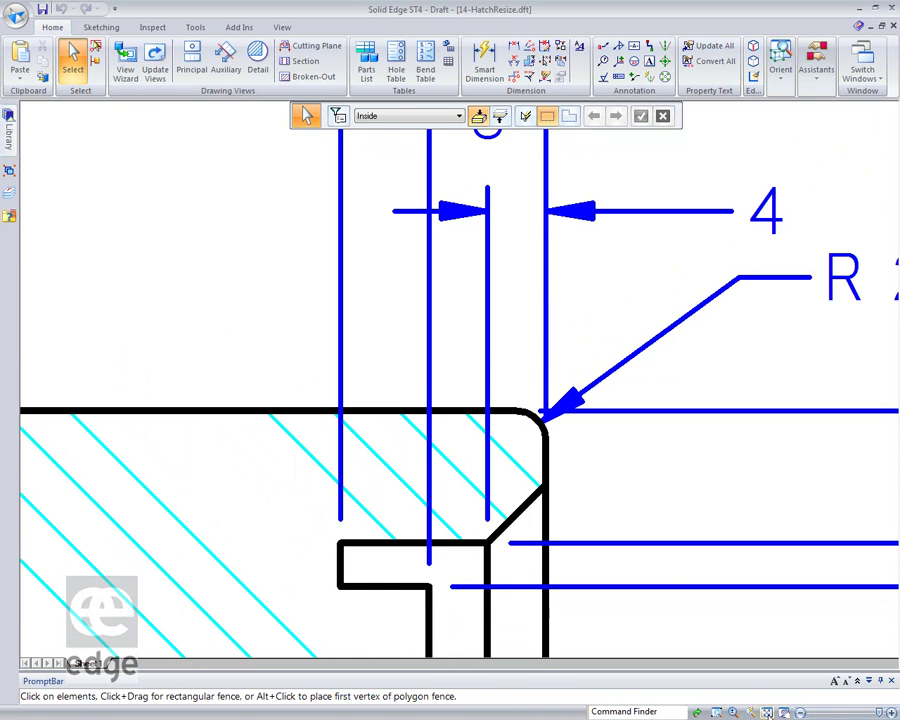
left_click(768, 712)
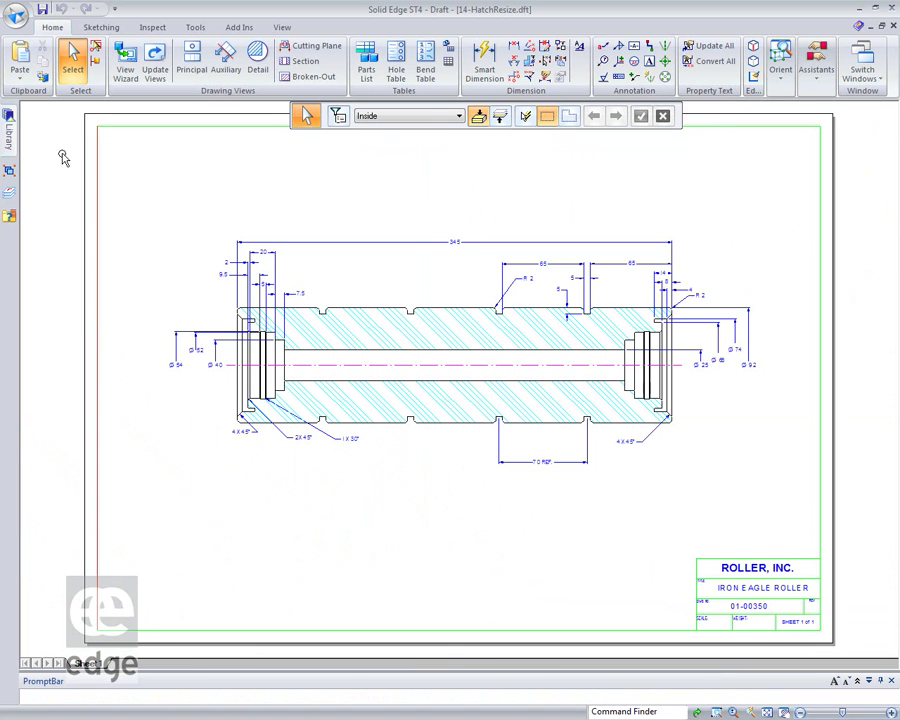
Step: Turn off the Display as printed option in the view settings and apply the change
left_click(16, 14)
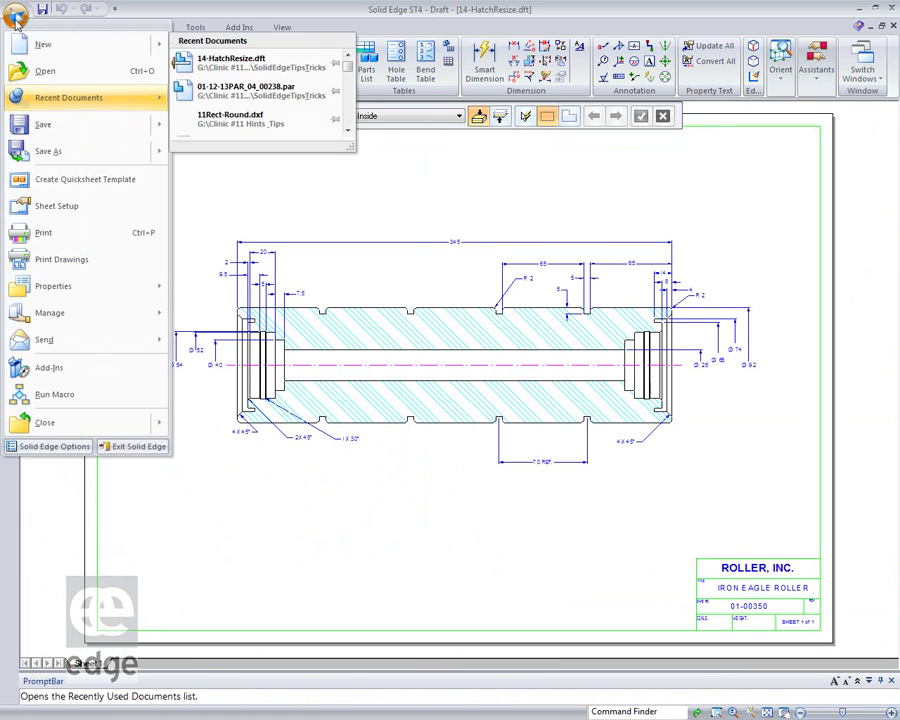
left_click(62, 447)
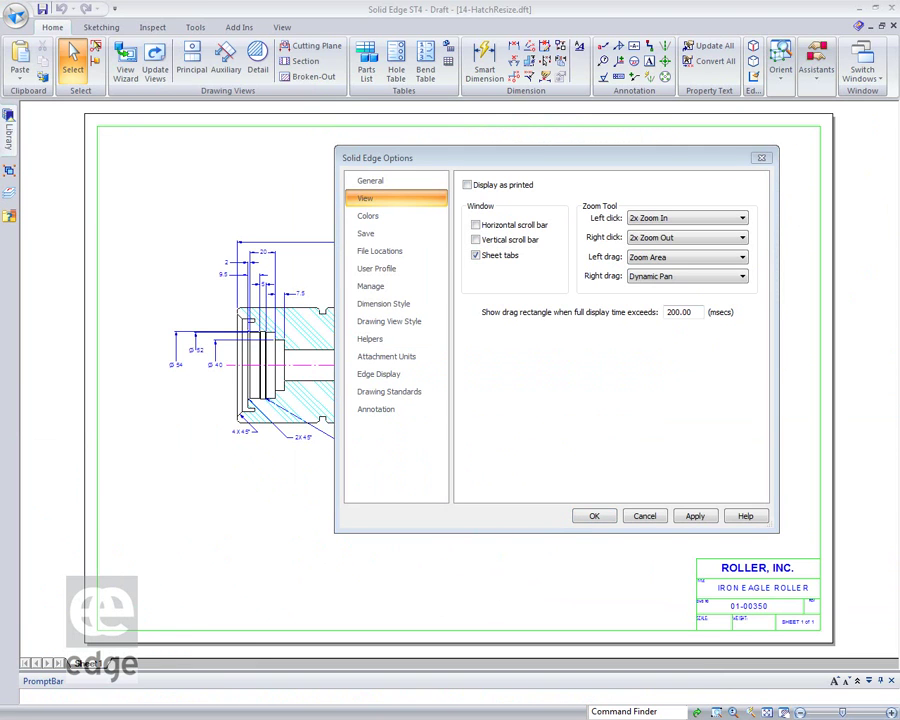
left_click(596, 515)
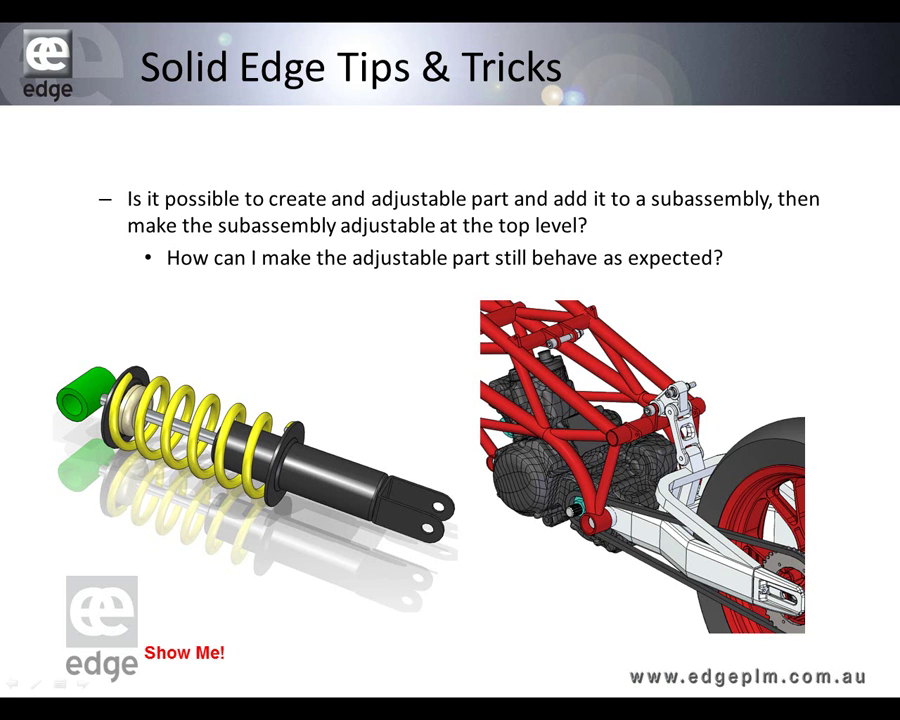
Step: From the rear shock assembly, create a new part document and transition it from Synchronous to Ordered modeling
left_click(301, 381)
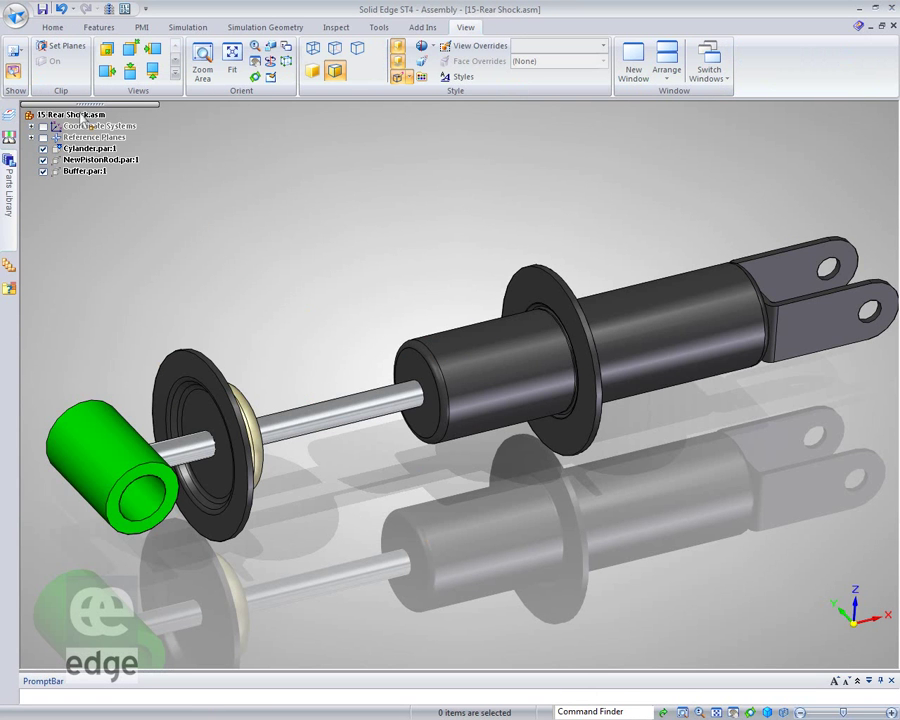
left_click(14, 16)
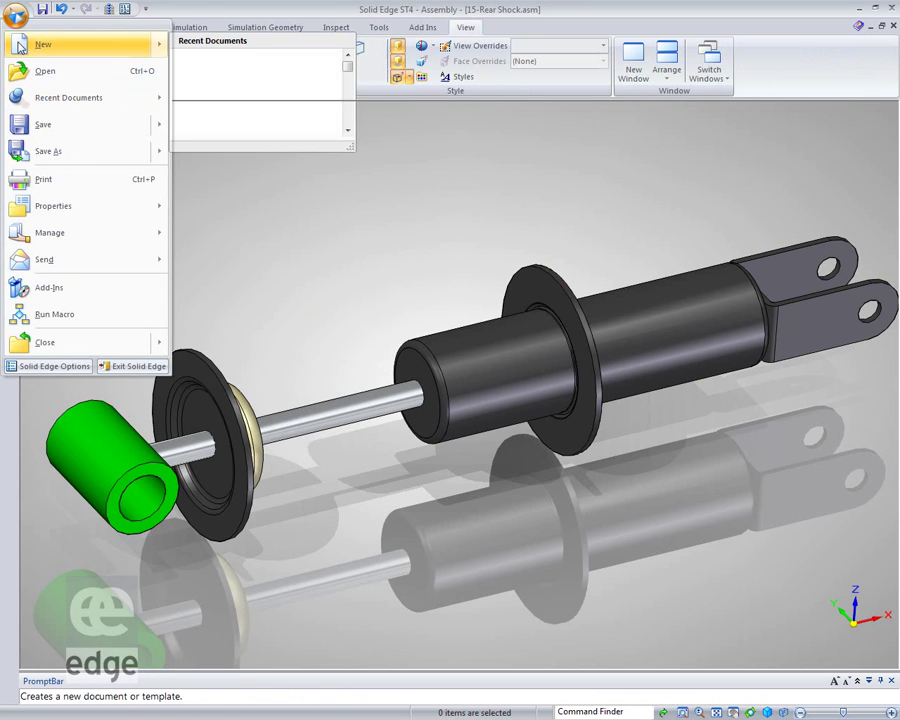
mouse_move(20, 46)
left_click(215, 62)
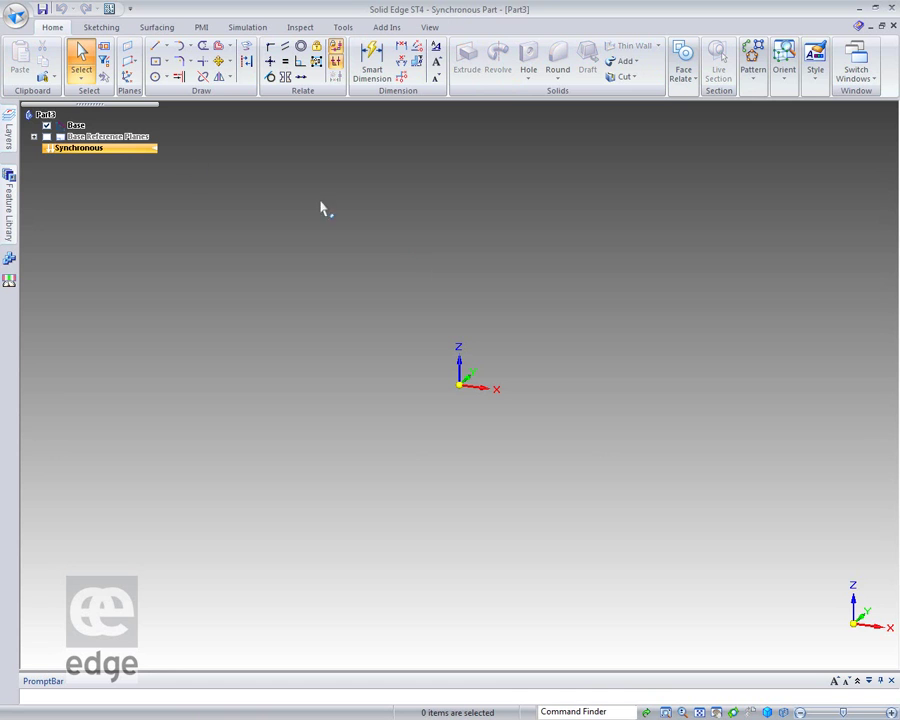
right_click(126, 150)
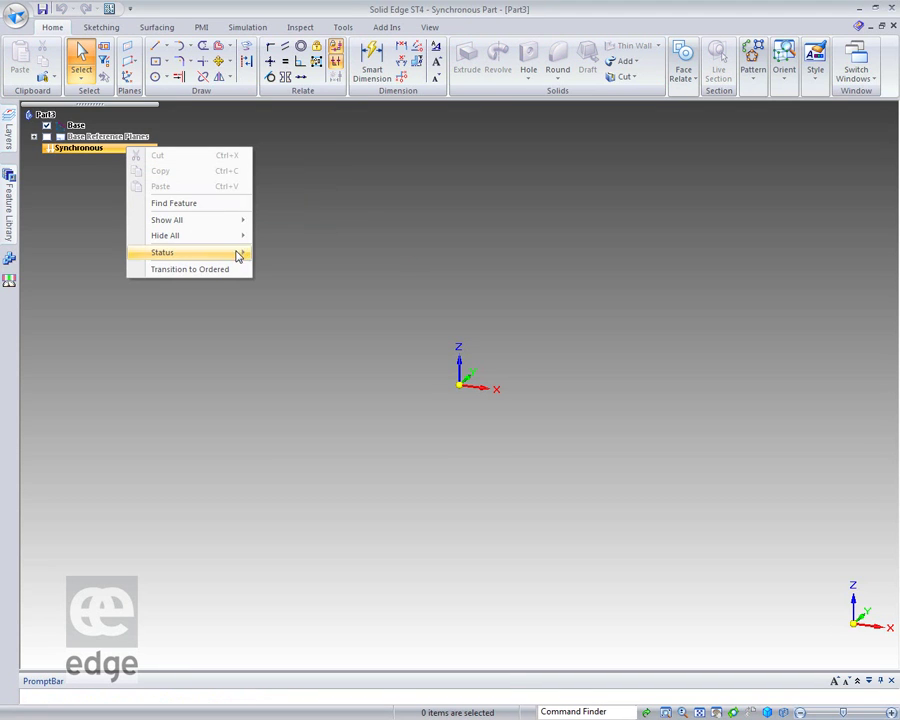
left_click(192, 270)
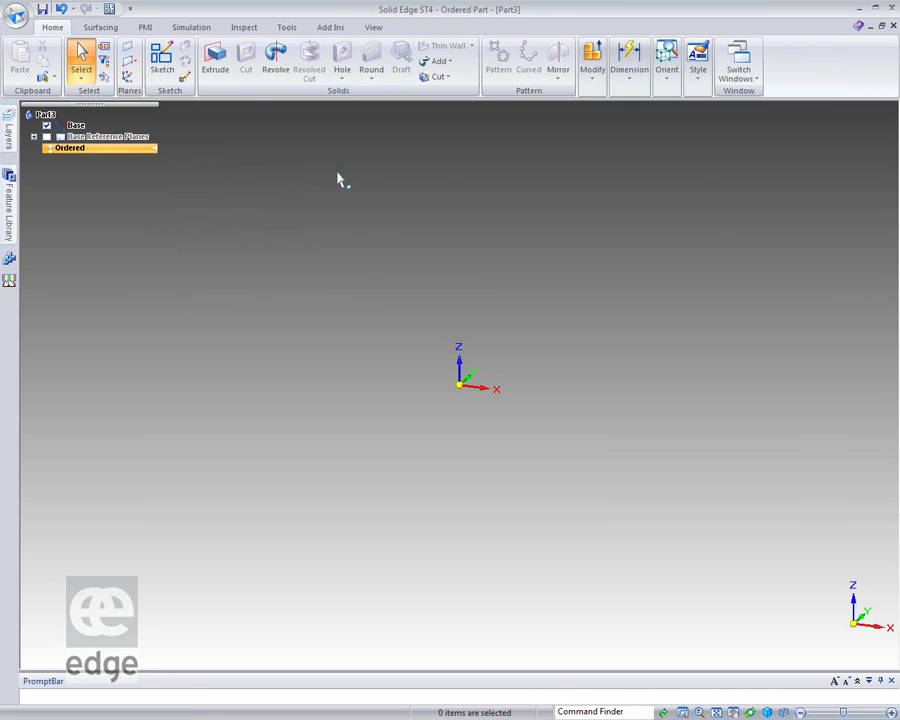
Step: Start a helical protrusion on the XZ base plane and sketch a 6 mm diameter circle directly above the origin
left_click(438, 61)
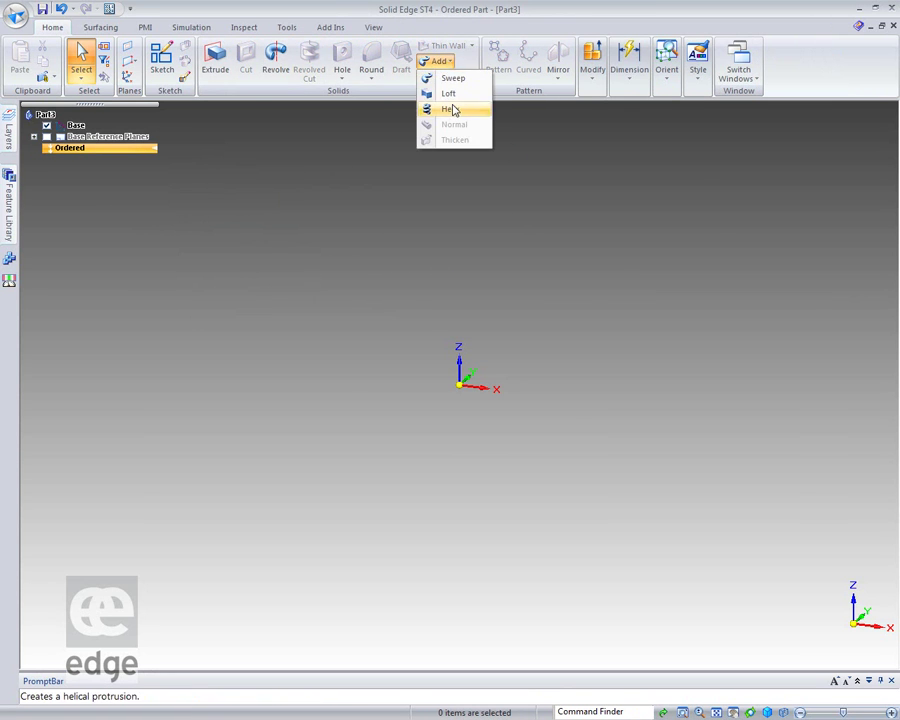
left_click(448, 92)
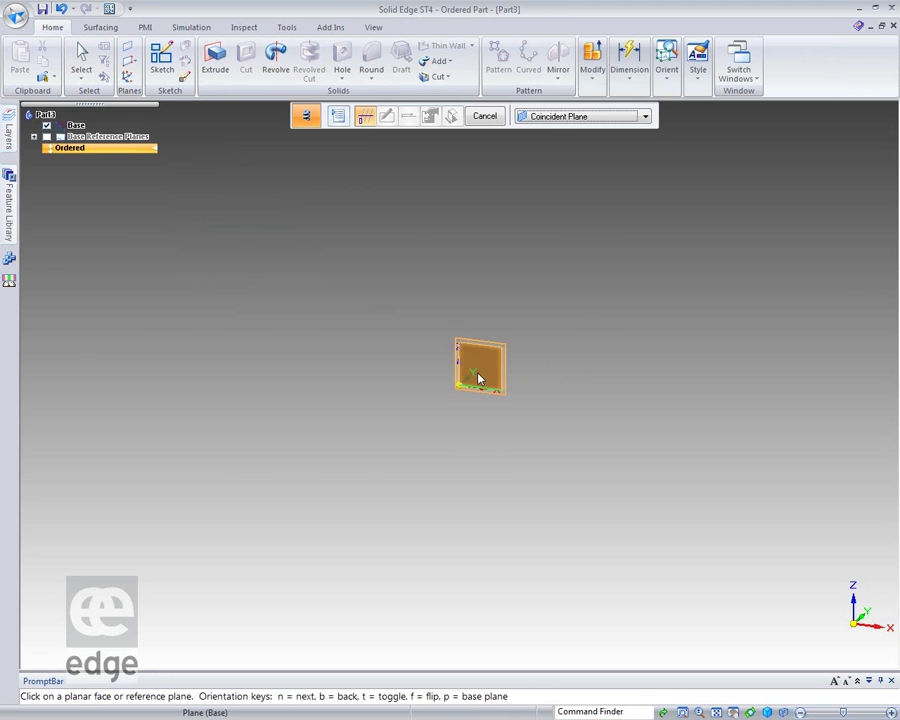
left_click(496, 371)
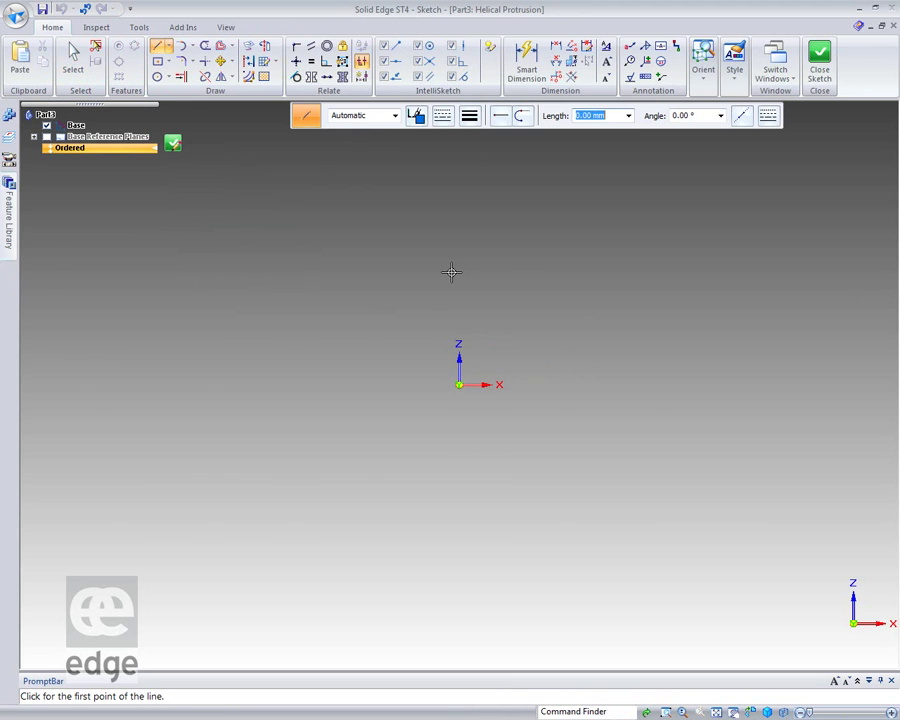
left_click(157, 76)
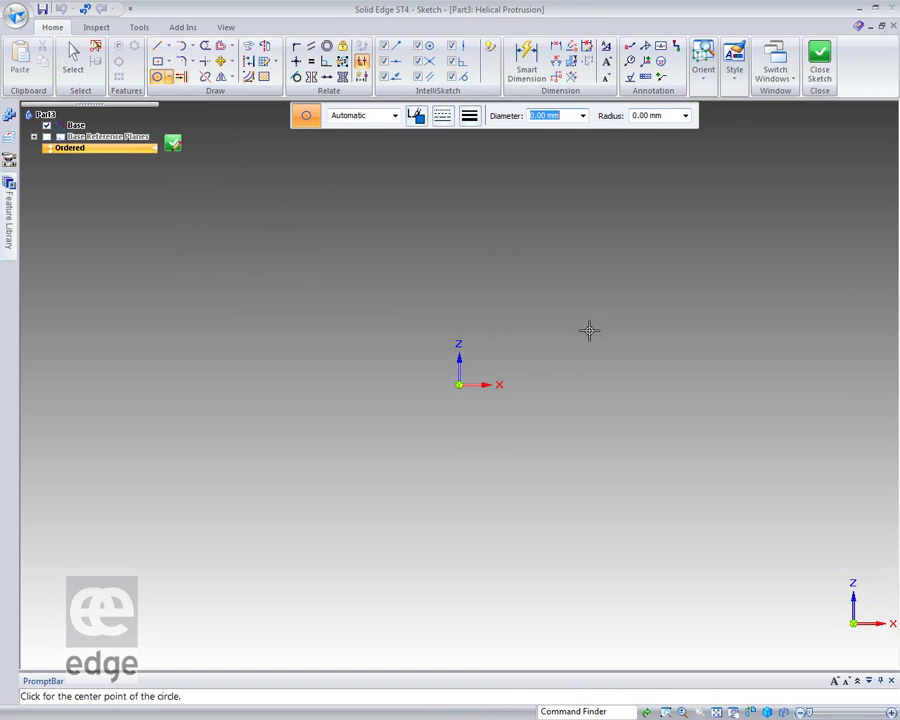
left_click(582, 116)
left_click(554, 158)
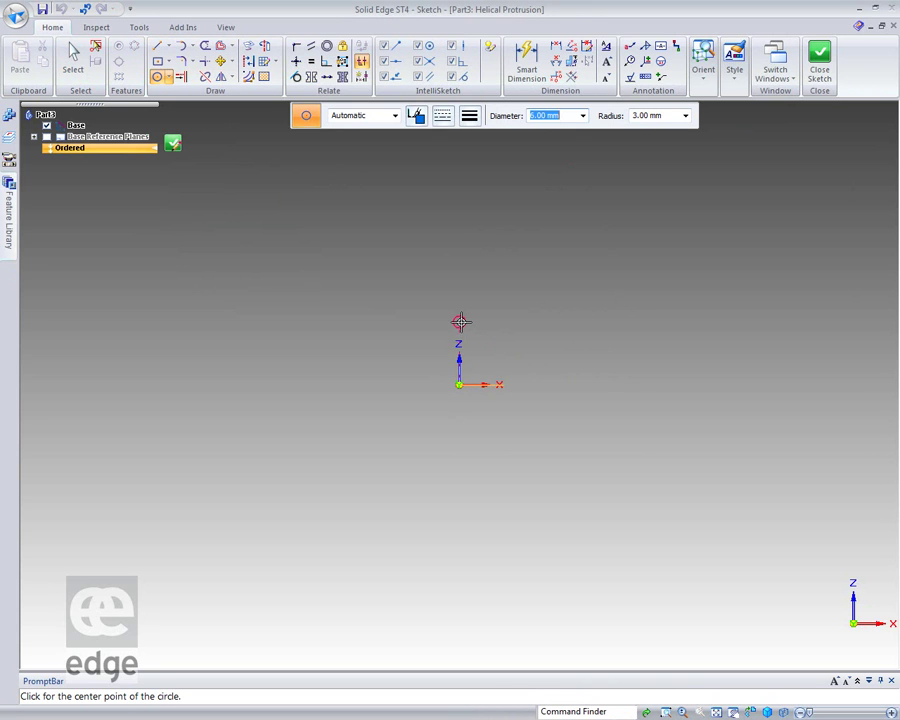
Step: Draw a horizontal line about 93 mm long from the origin along the positive X direction
right_click(397, 298)
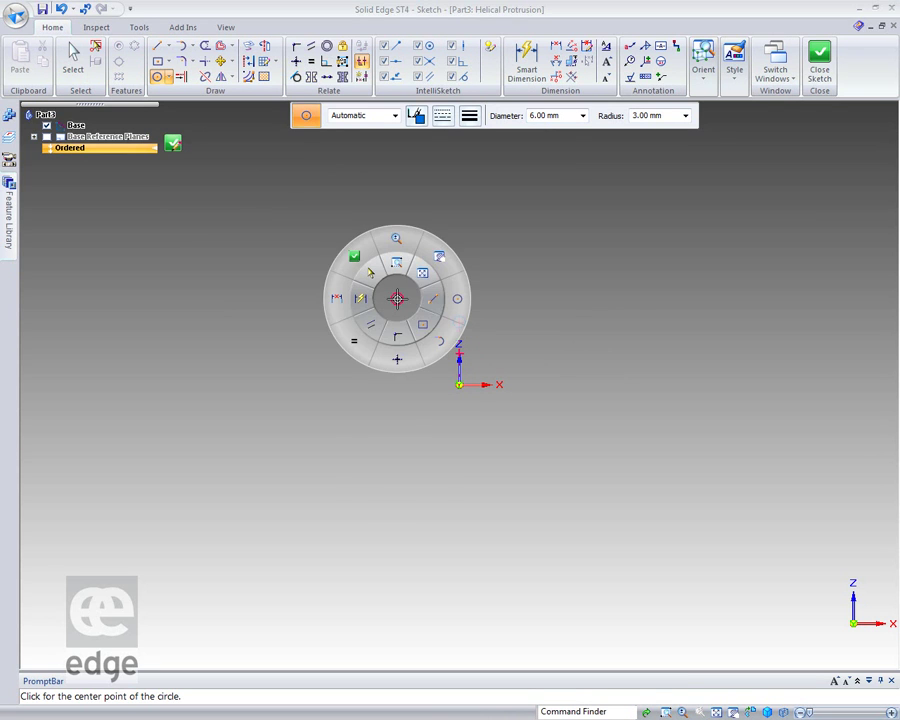
left_click(431, 304)
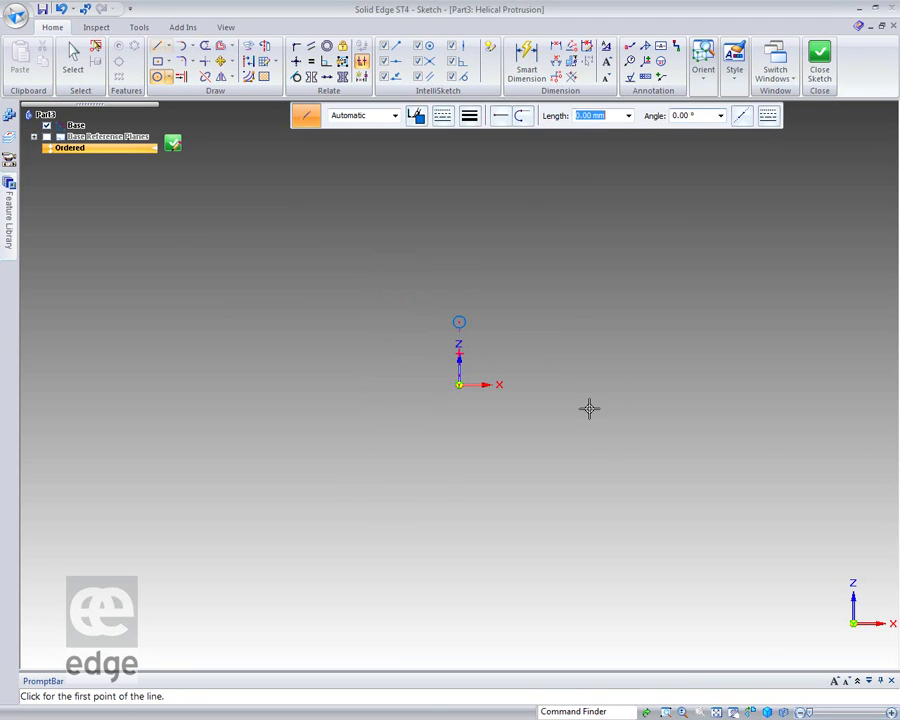
left_click(459, 384)
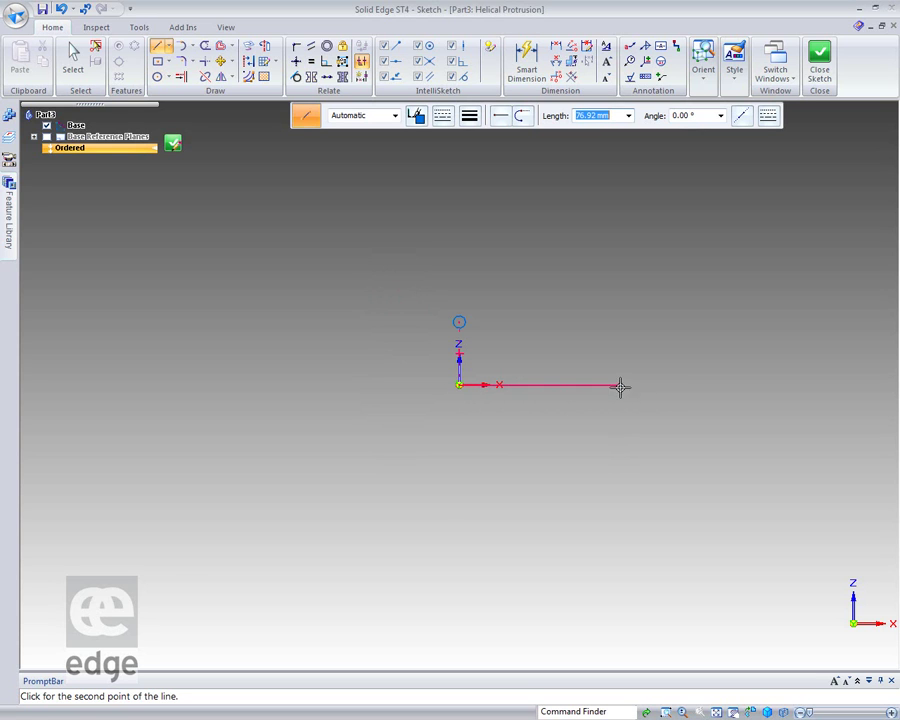
left_click(651, 385)
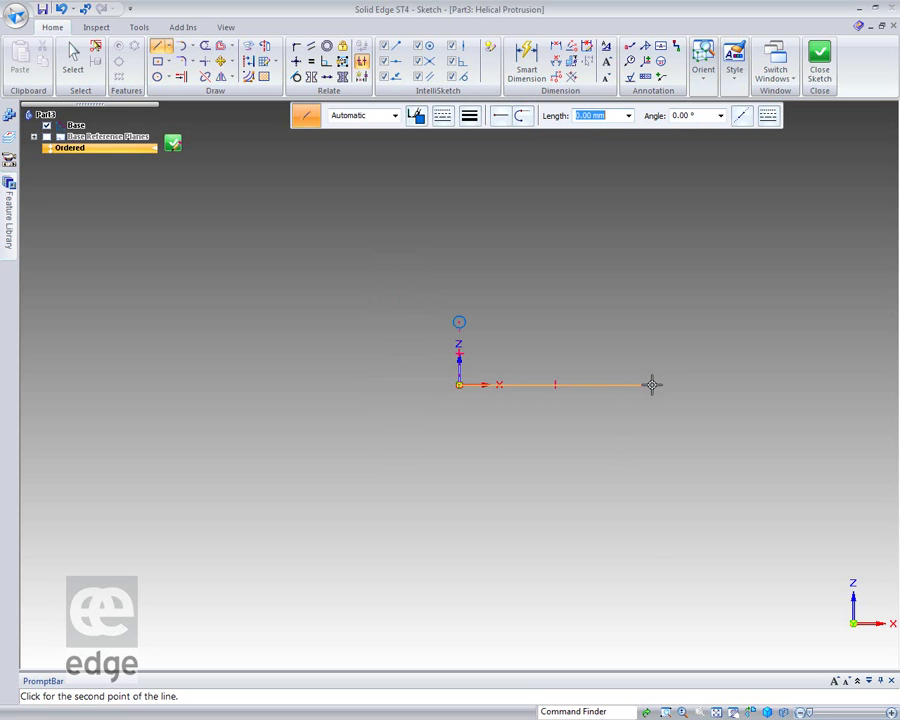
scroll(633, 442, "up", 5)
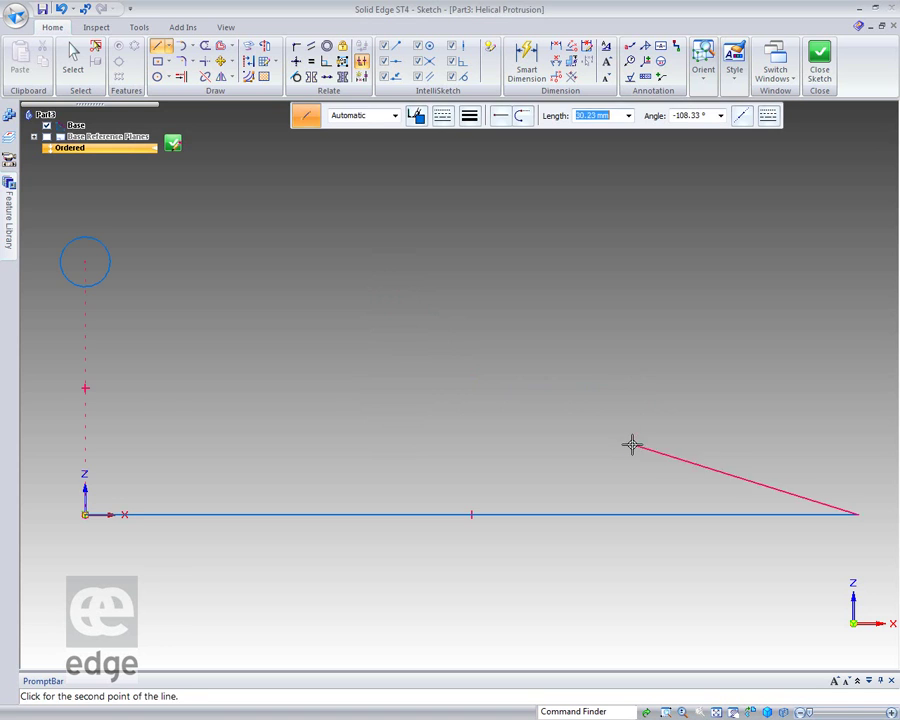
right_click(505, 345)
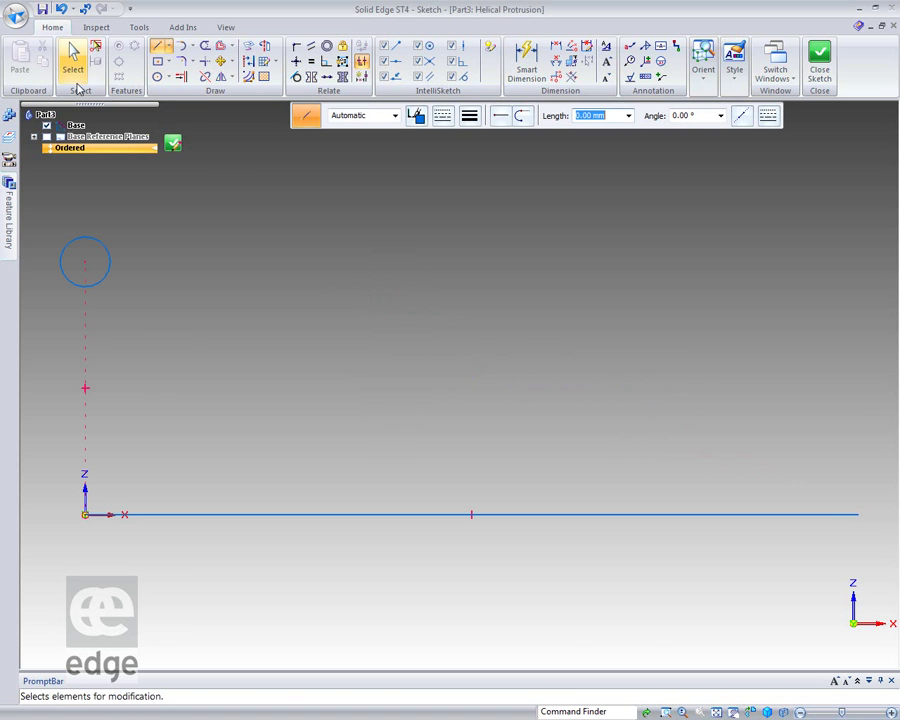
Step: Dimension the circle's diameter and set the distance from its center to the horizontal line to 25 mm
left_click(526, 60)
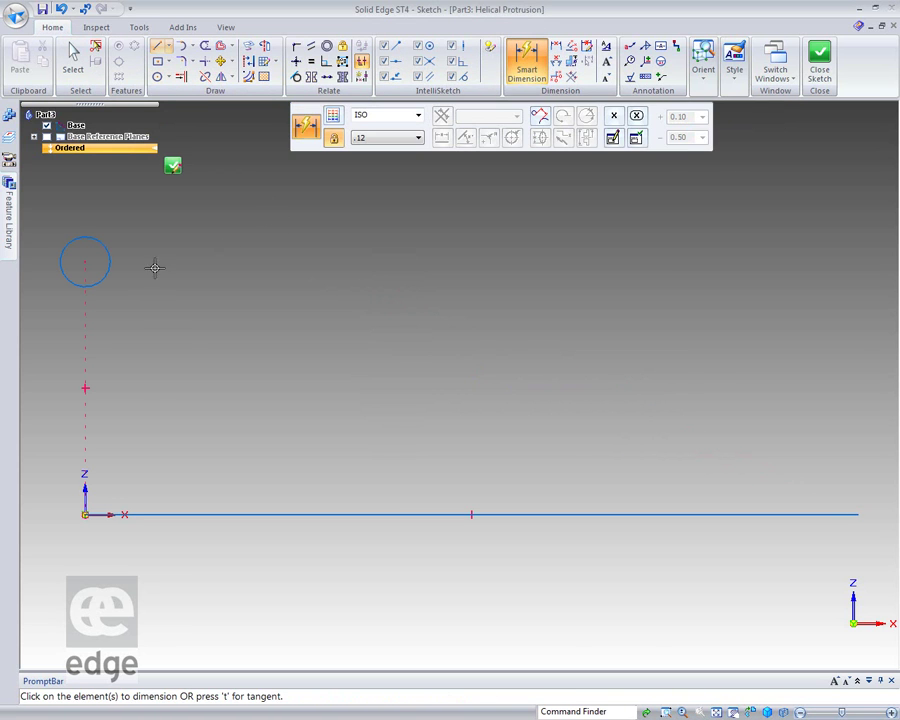
left_click(109, 256)
left_click(112, 213)
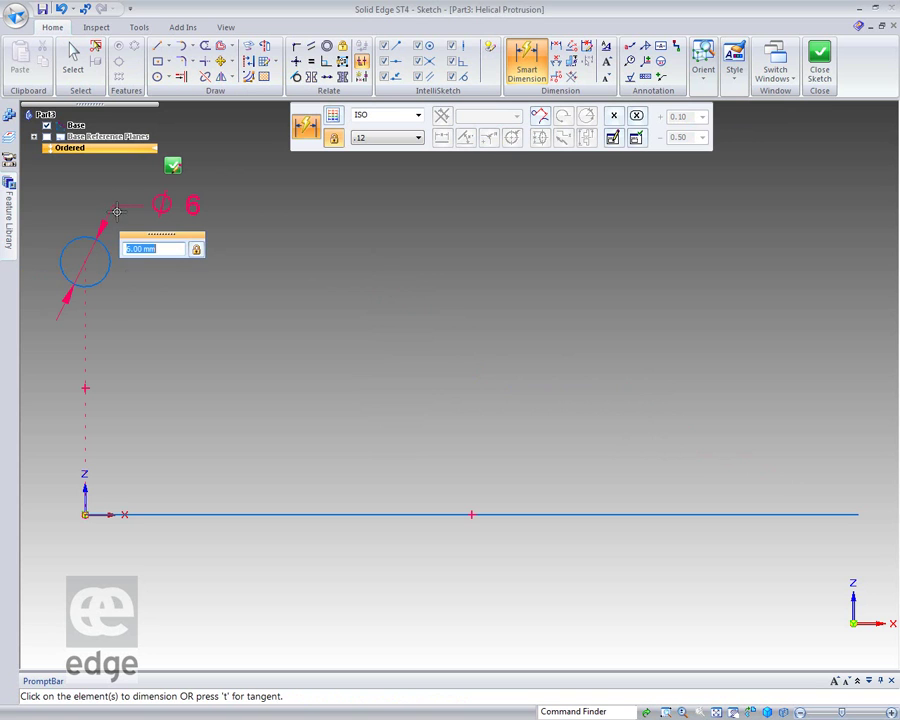
left_click(109, 264)
left_click(157, 515)
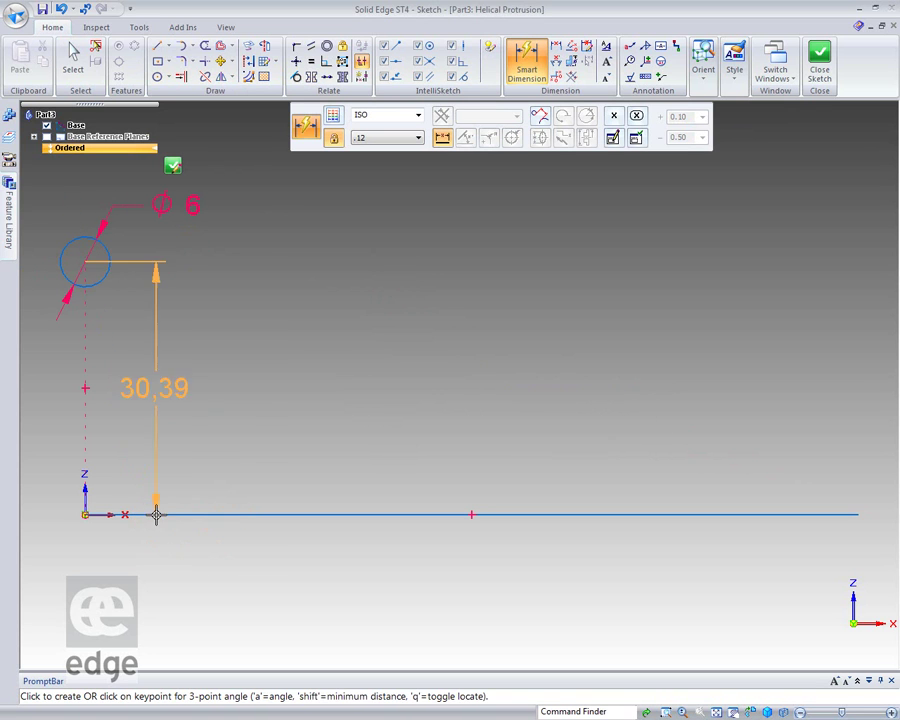
left_click(108, 588)
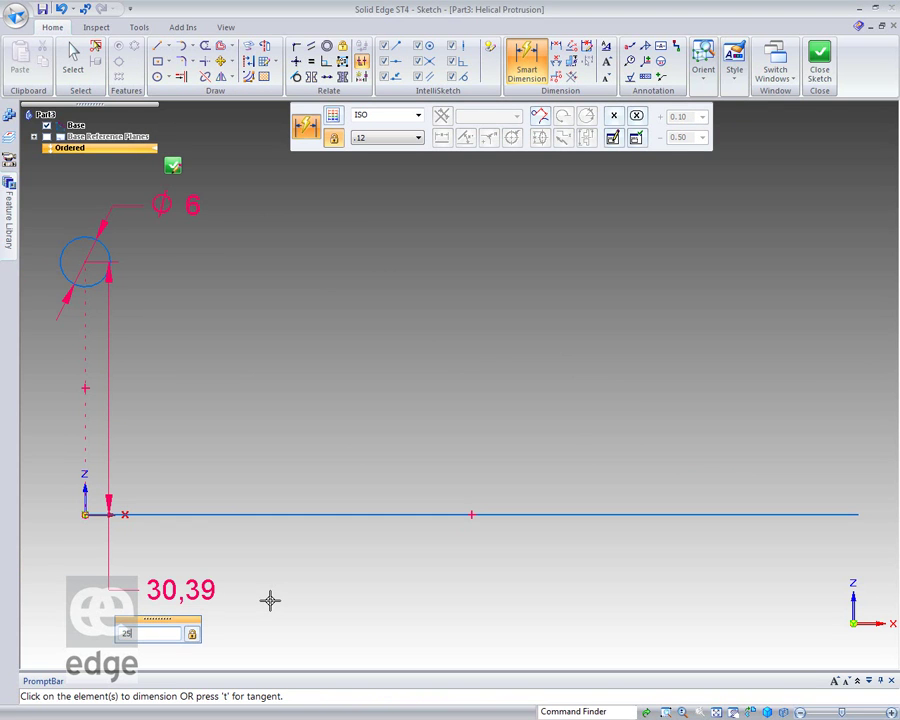
type("25")
key("Return")
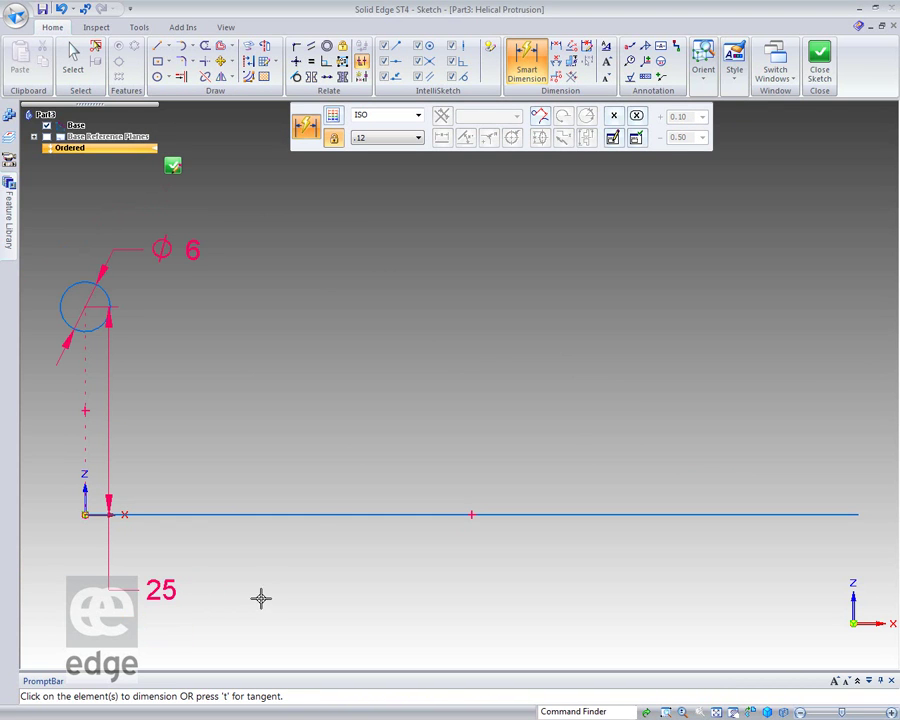
Step: Dimension the horizontal line and set its length to 115 mm
left_click(319, 514)
left_click(333, 621)
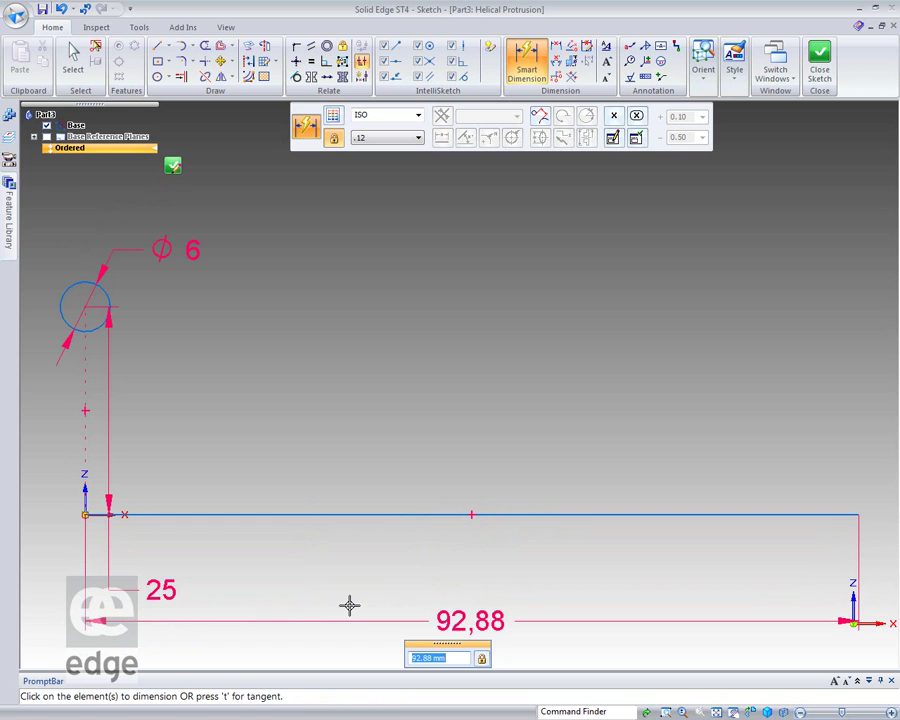
type("115")
key("Return")
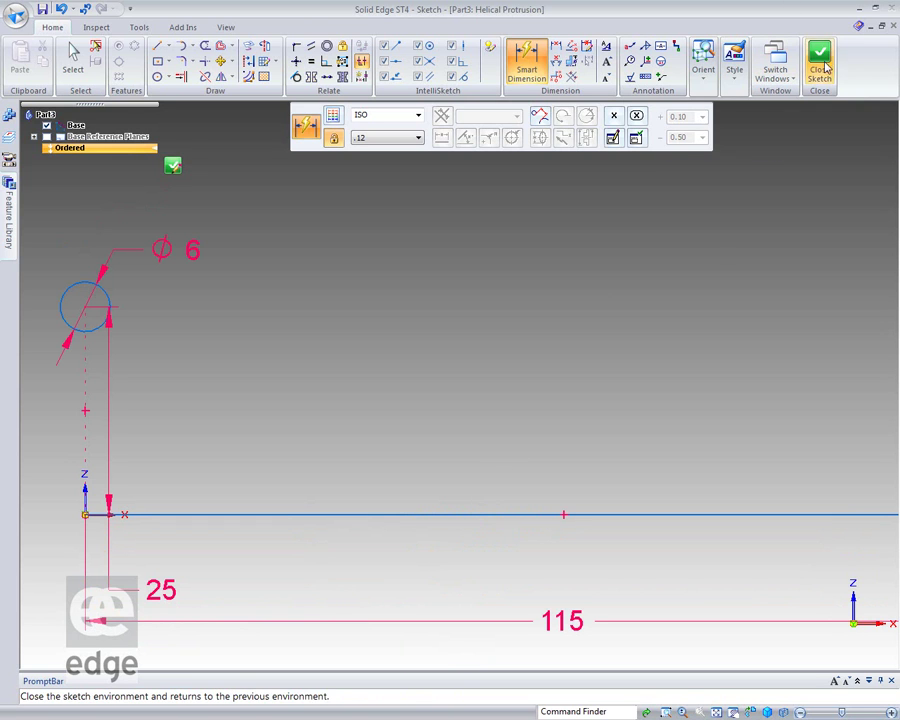
key("Escape")
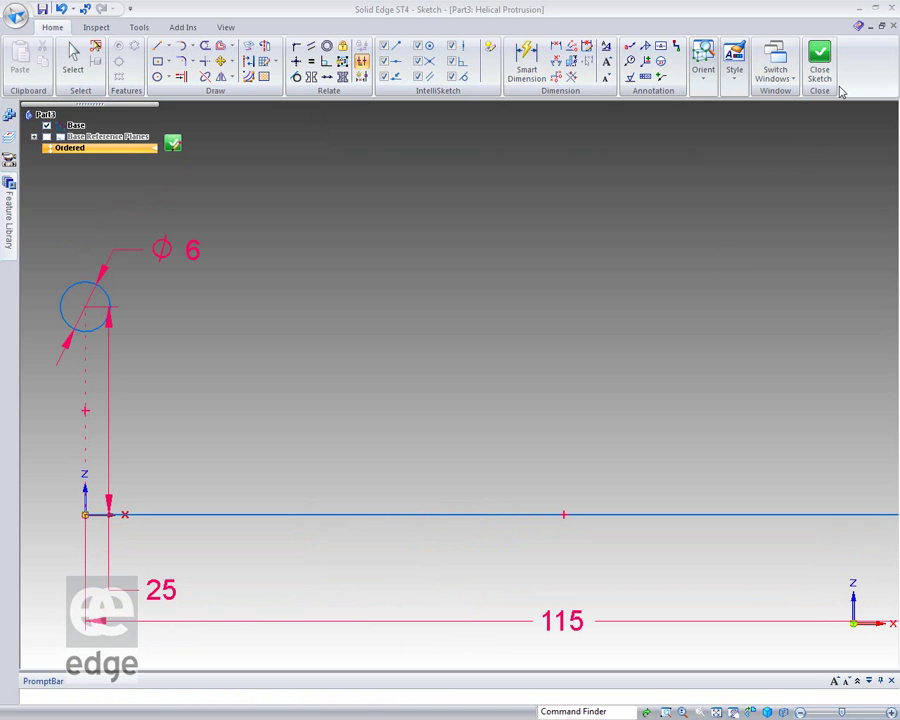
Step: Define the horizontal line as the helix axis and close the sketch
left_click(265, 48)
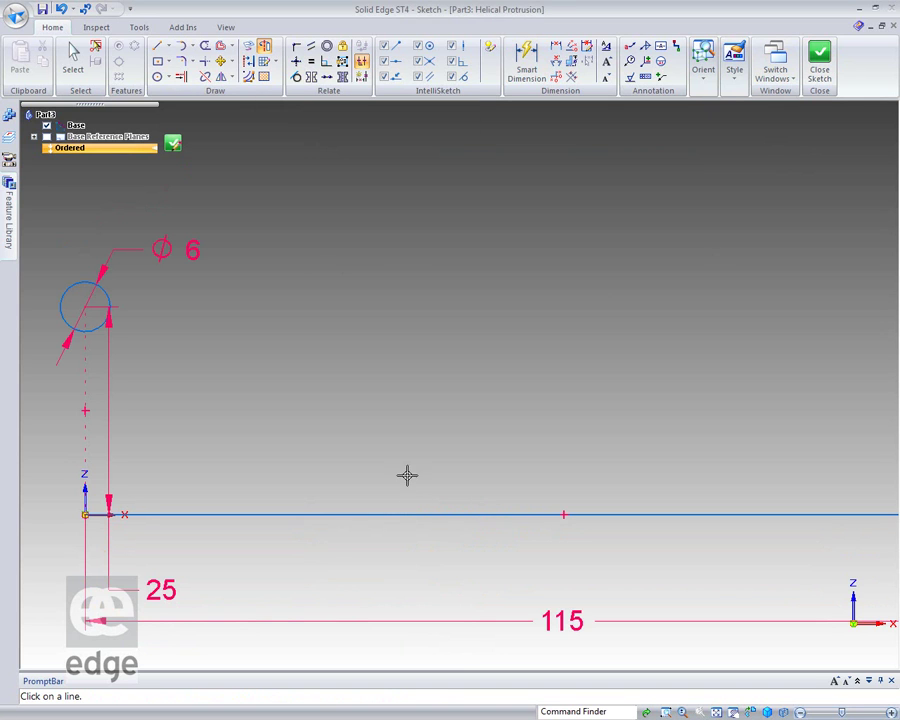
left_click(384, 514)
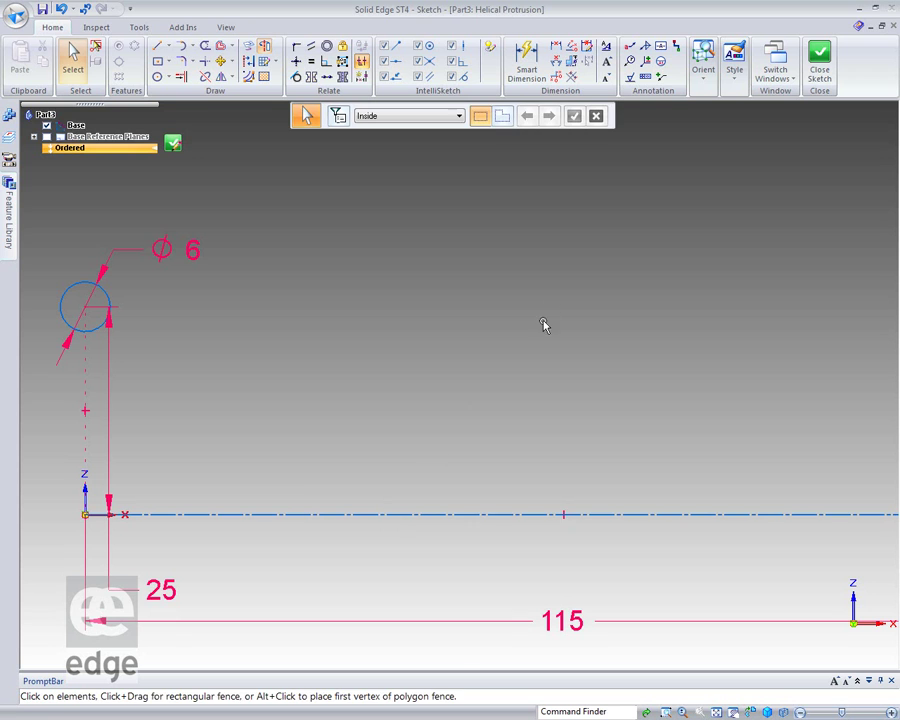
left_click(819, 62)
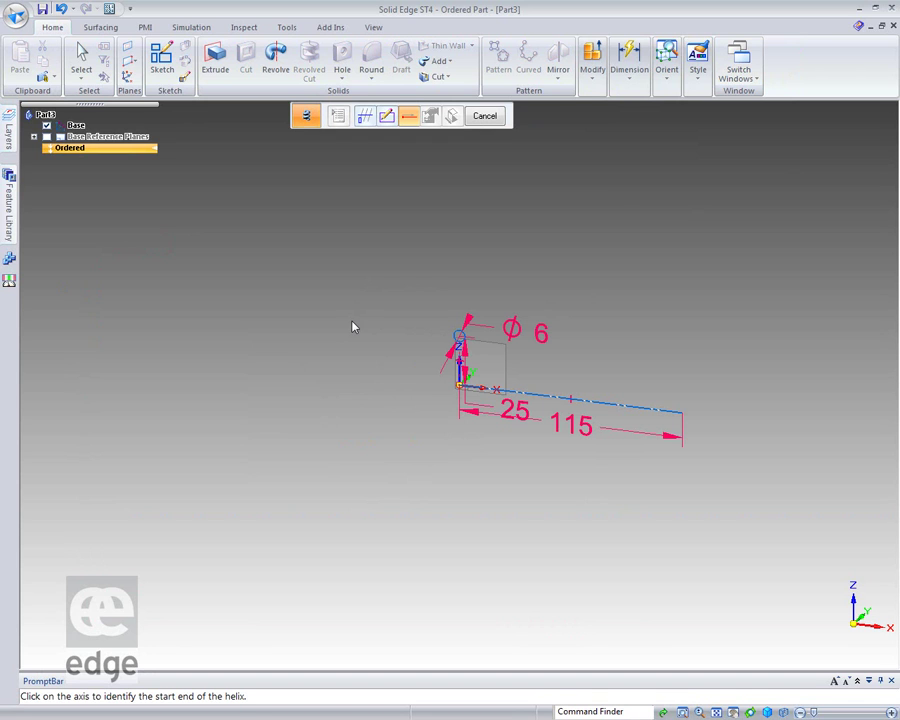
Step: Start the helix at the axis end on the origin, define it by Axis length & Turns with 8 turns, and finish the protrusion
left_click(463, 391)
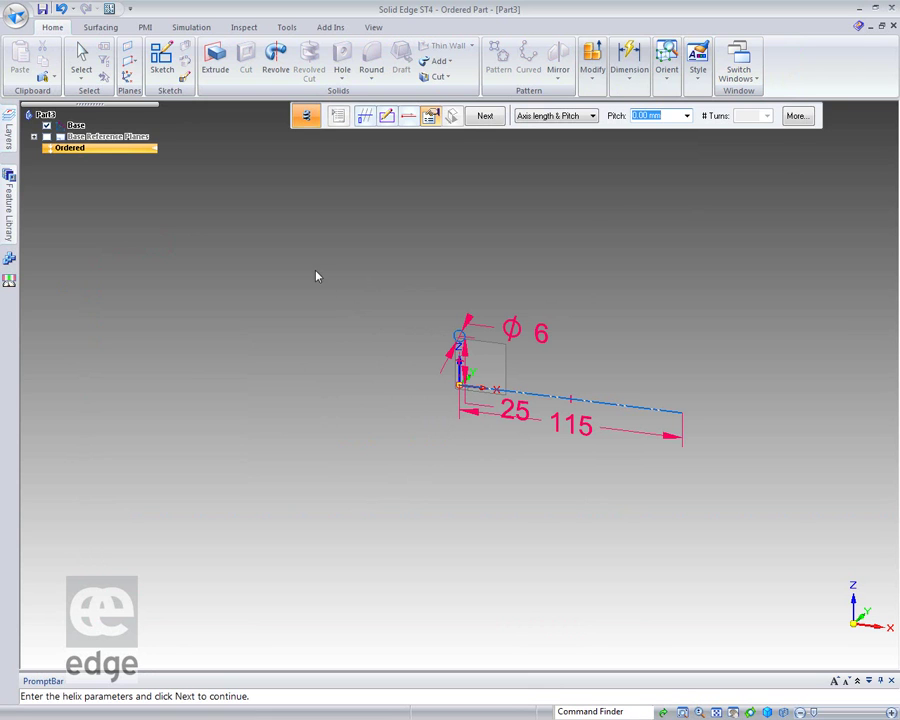
left_click(592, 116)
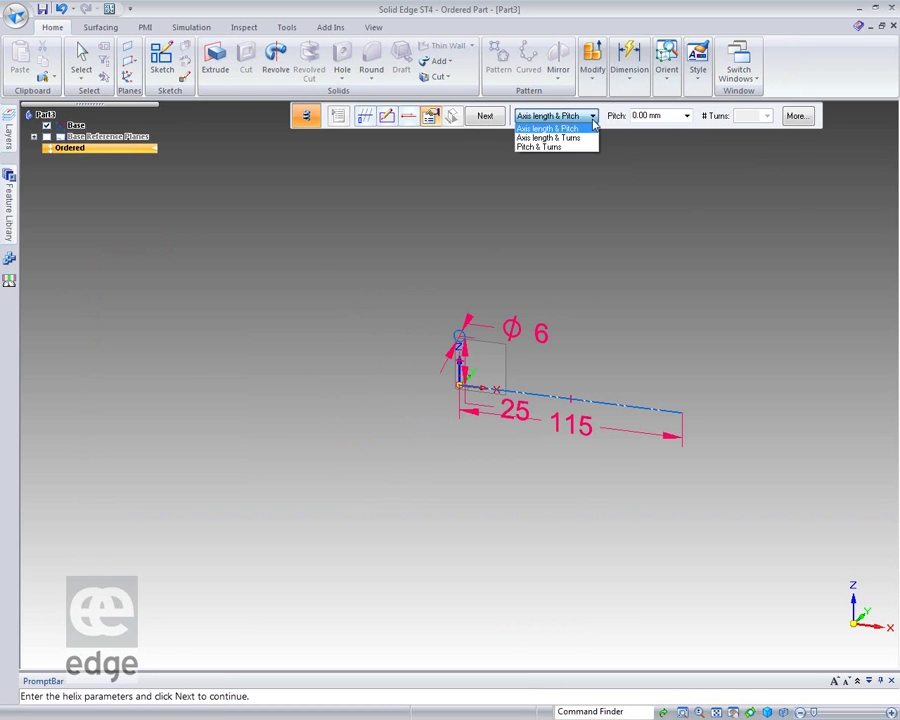
left_click(586, 138)
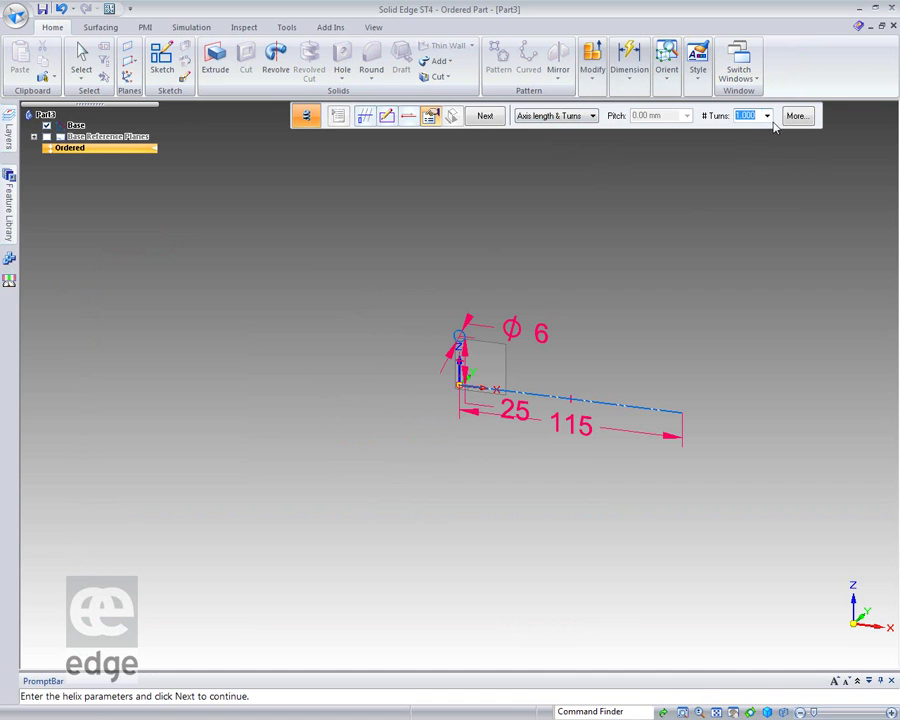
left_click(768, 116)
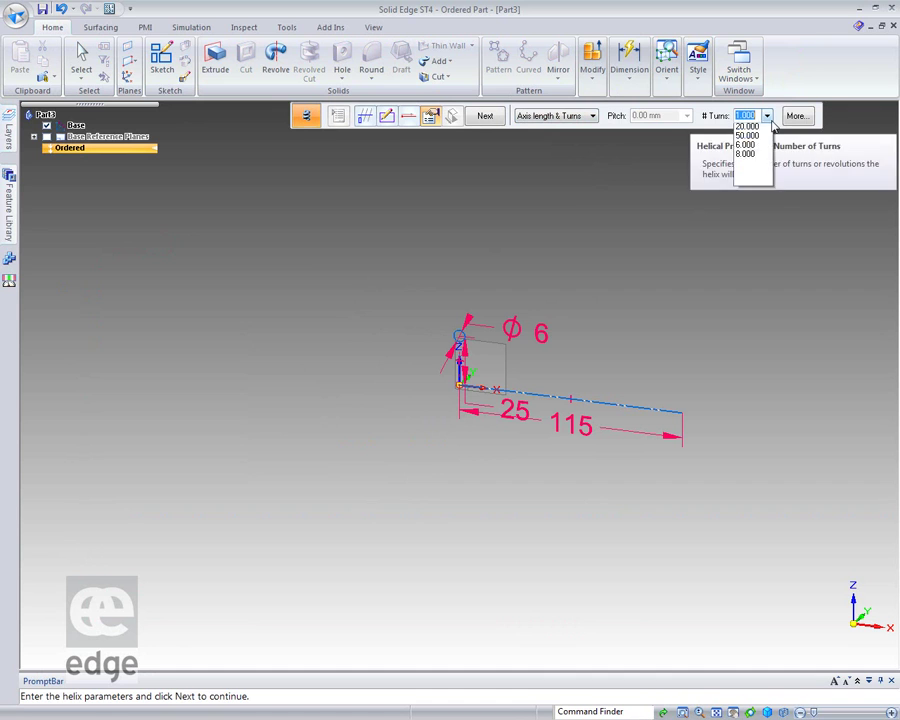
left_click(752, 165)
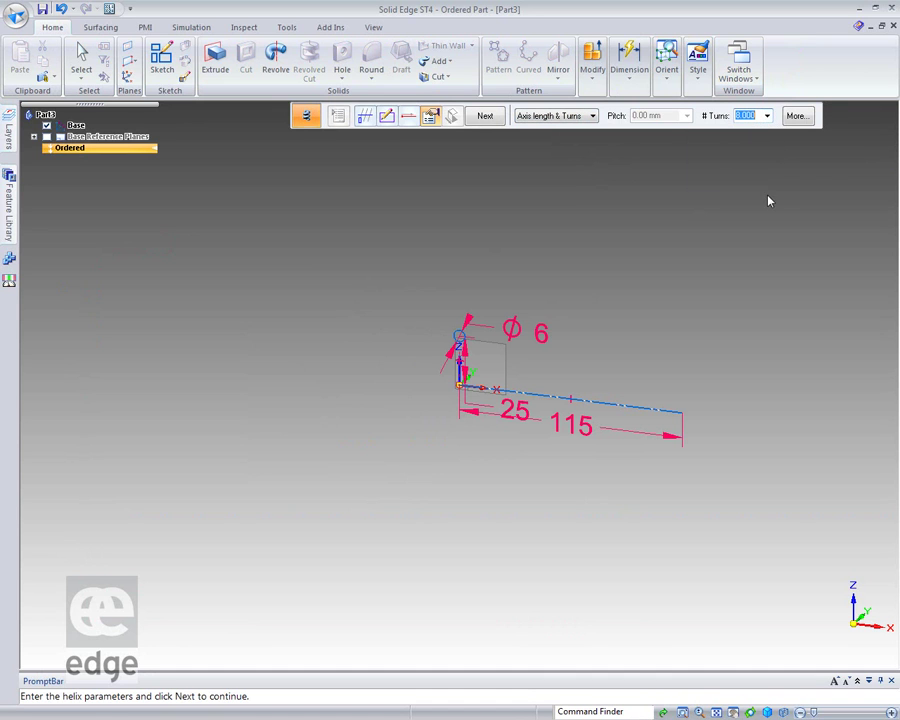
left_click(485, 118)
left_click(485, 117)
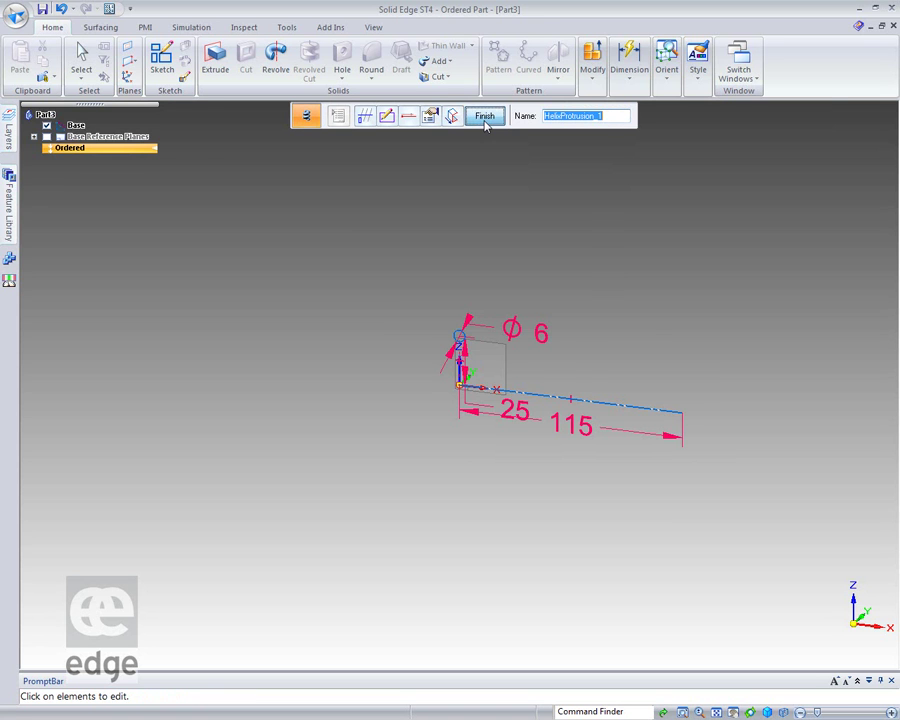
key("ctrl+shift+a")
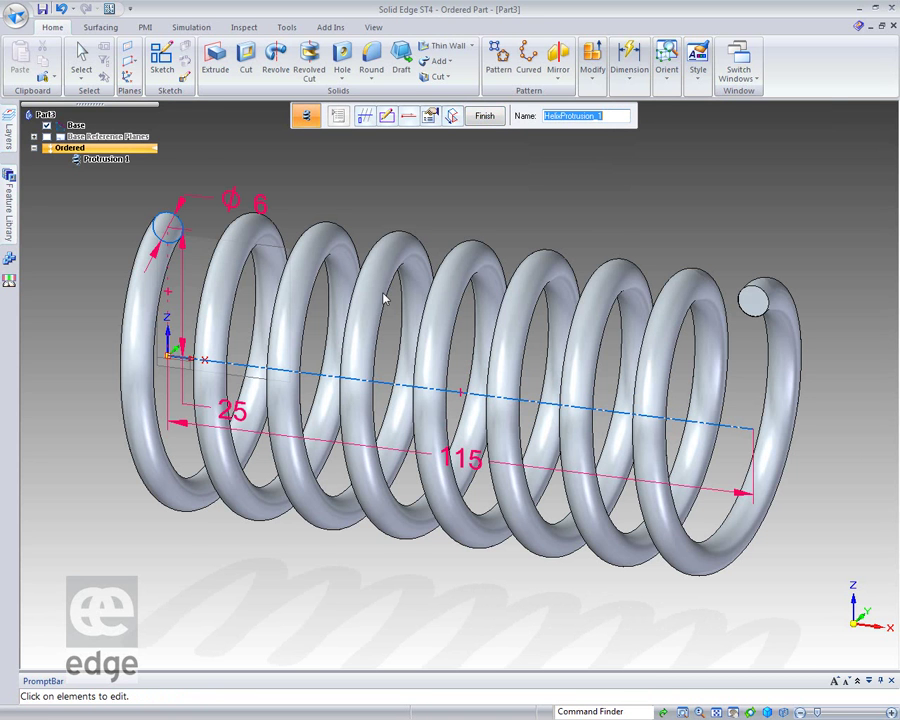
left_click(485, 116)
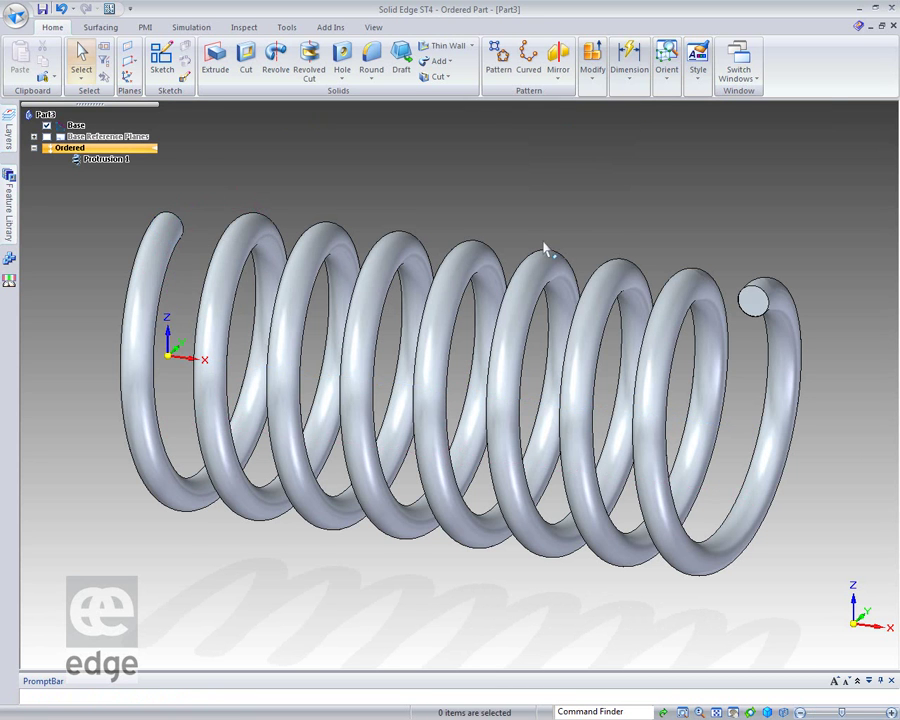
Step: Start a cutout on the XZ plane through the spring's axis and sketch a rectangle enclosing the whole spring
key("ctrl+f")
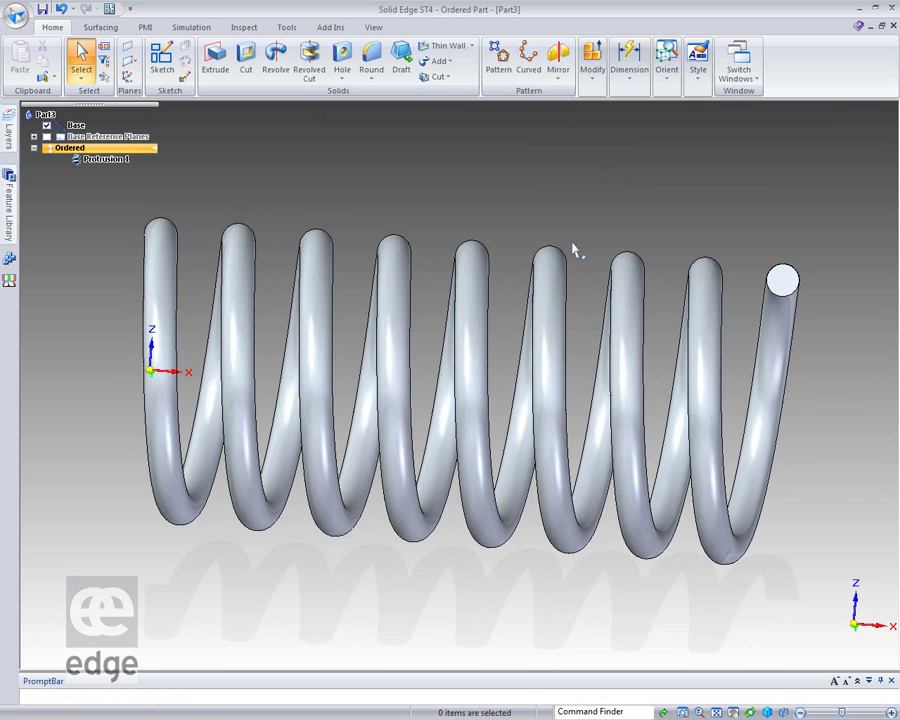
scroll(575, 250, "down", 2)
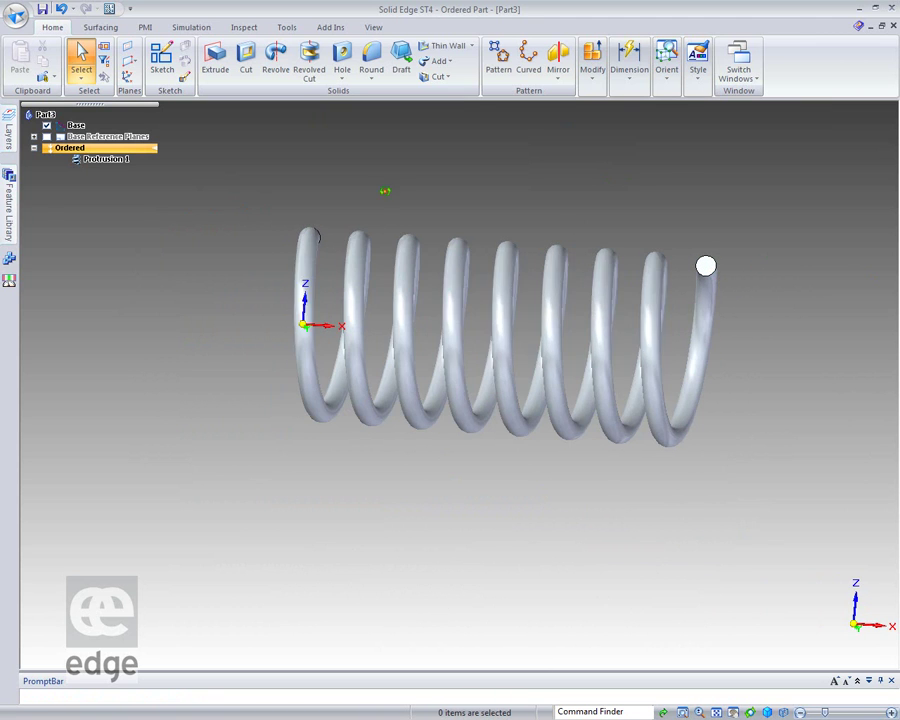
left_click(246, 60)
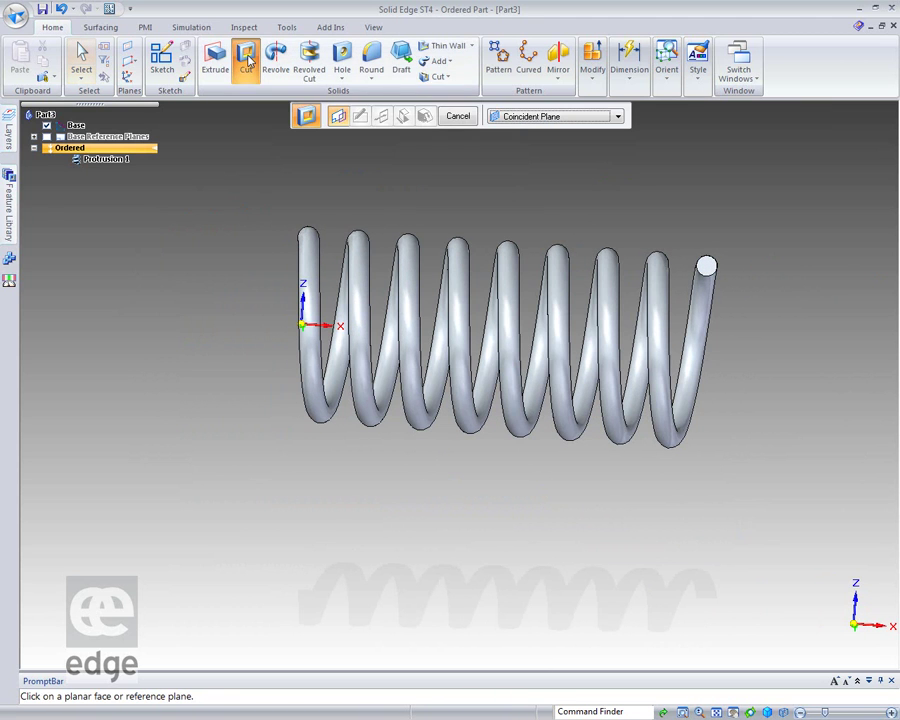
left_click(315, 306)
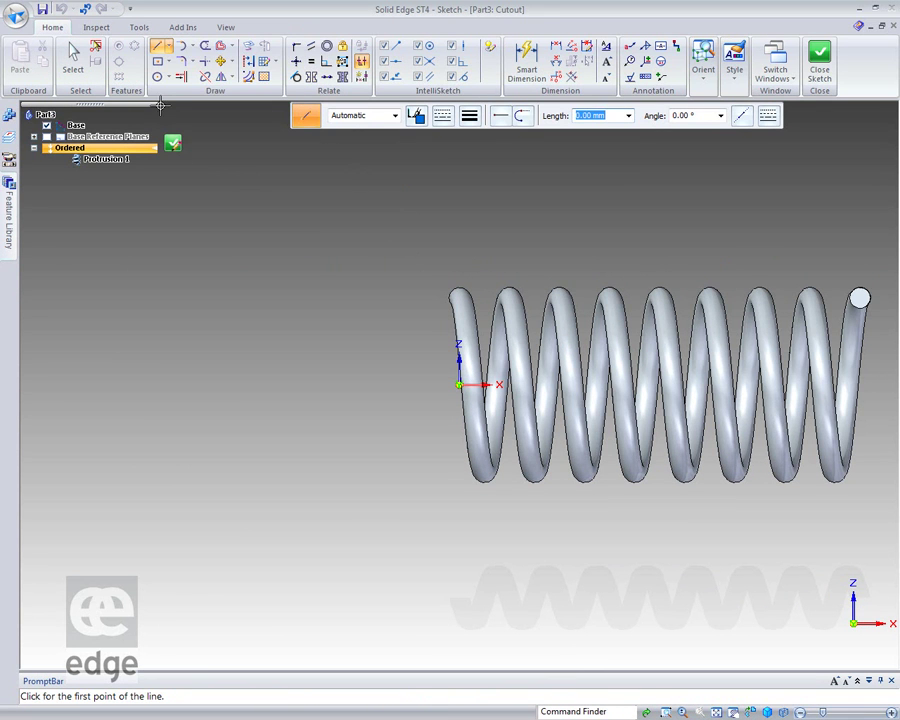
left_click(157, 61)
left_click_drag(387, 233, 894, 515)
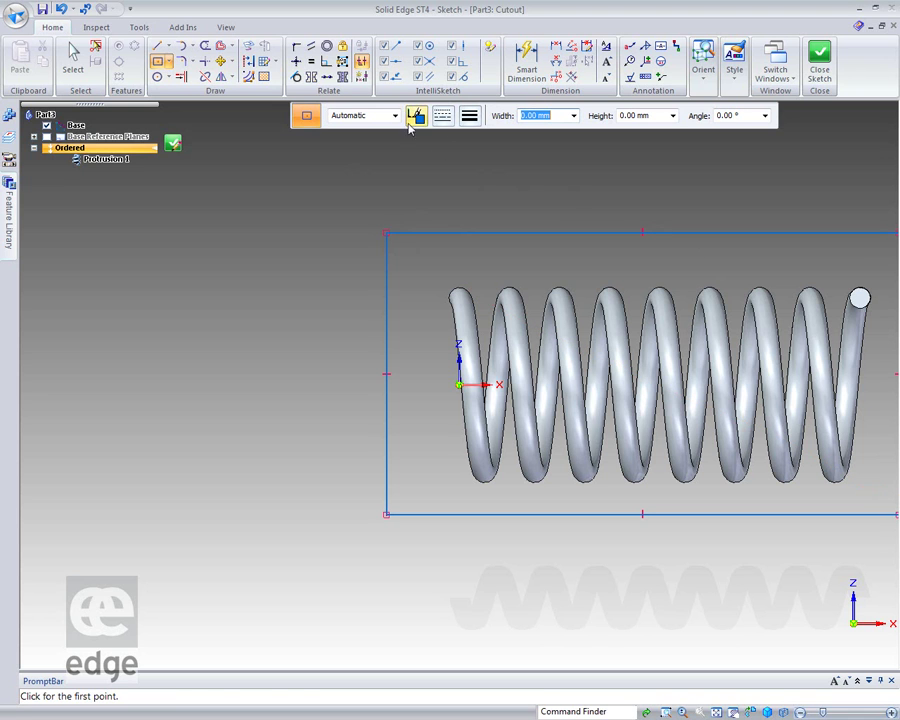
Step: Connect the rectangle's two vertical edges to the centers of the spring's end profiles and close the cutout sketch
left_click(296, 55)
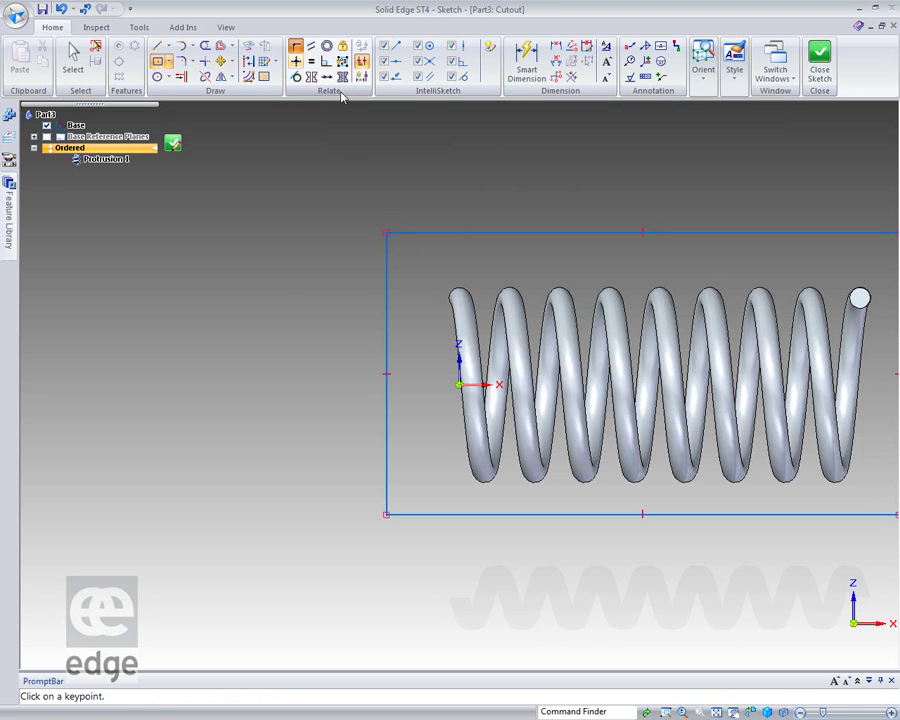
left_click(460, 297)
left_click(385, 284)
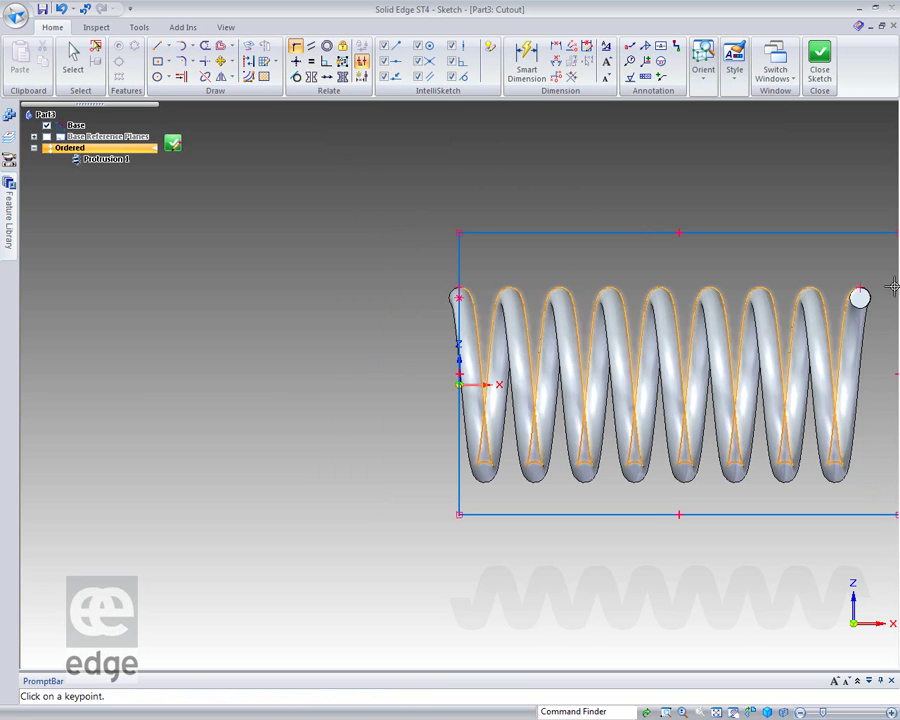
left_click(860, 297)
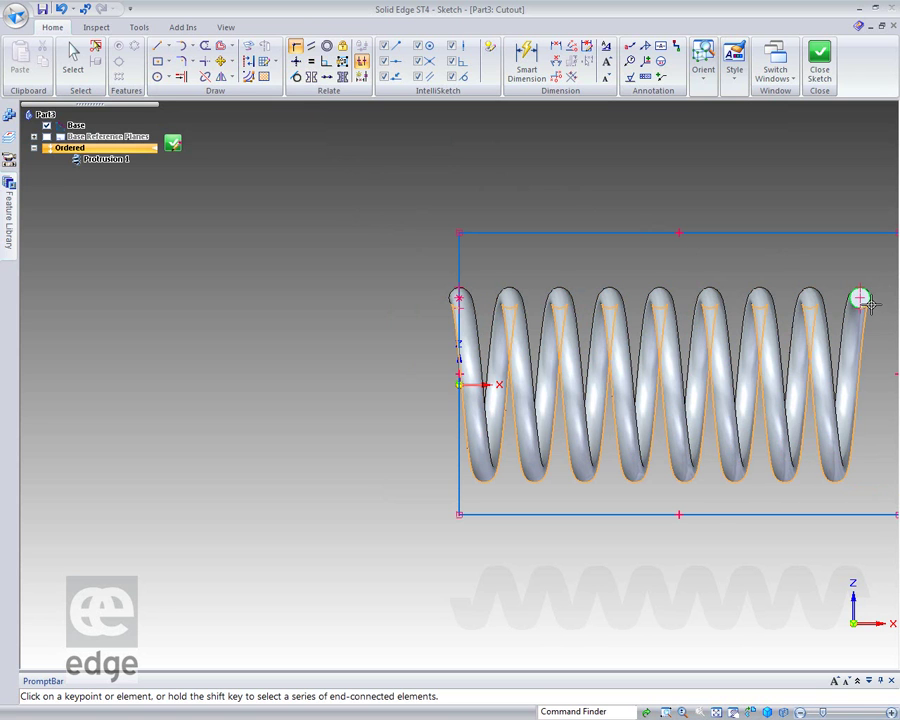
left_click(866, 290)
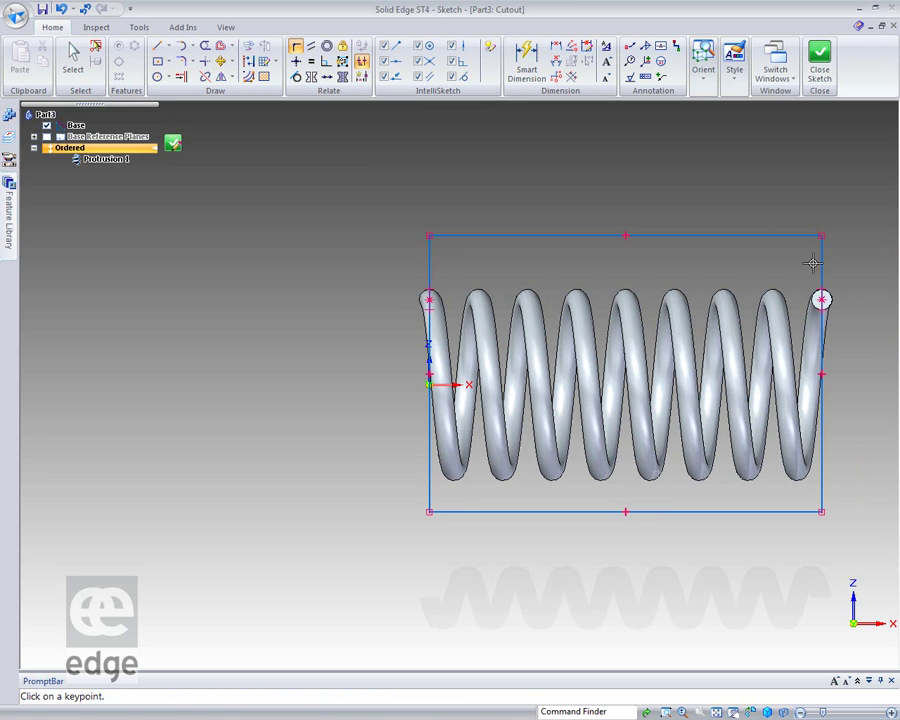
left_click(818, 62)
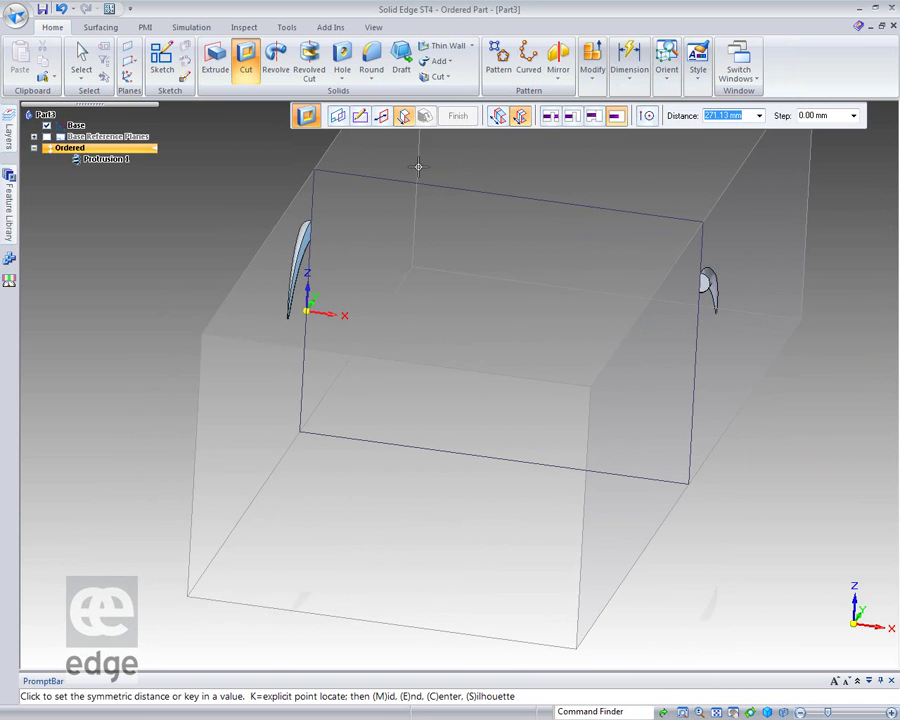
Step: Set the cutout to remove material outside the rectangle, with a symmetric depth of about 170 mm enclosing the spring, and finish it
left_click(381, 115)
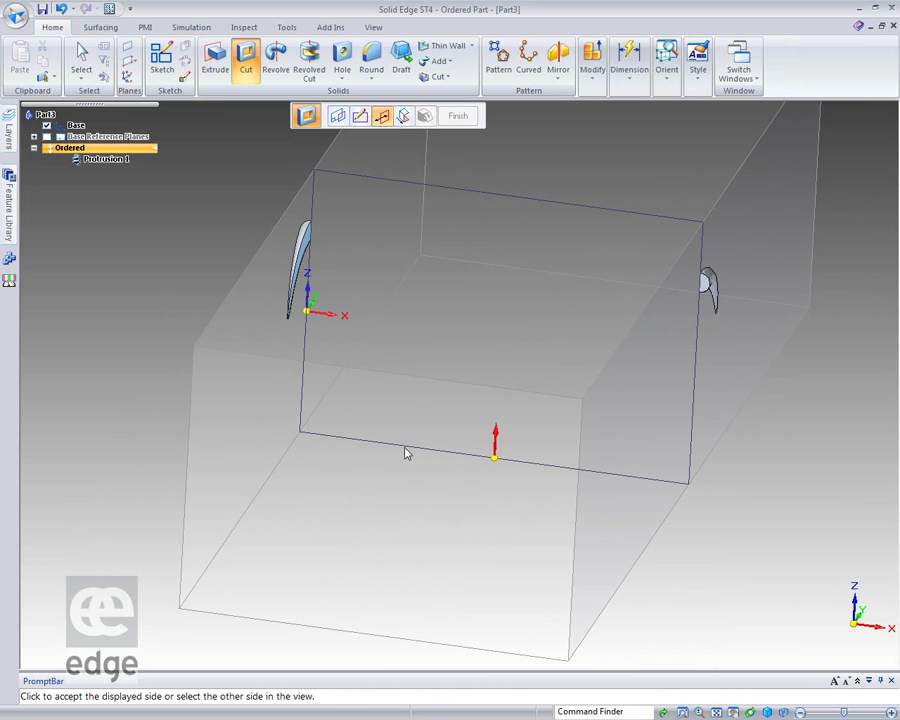
left_click(464, 514)
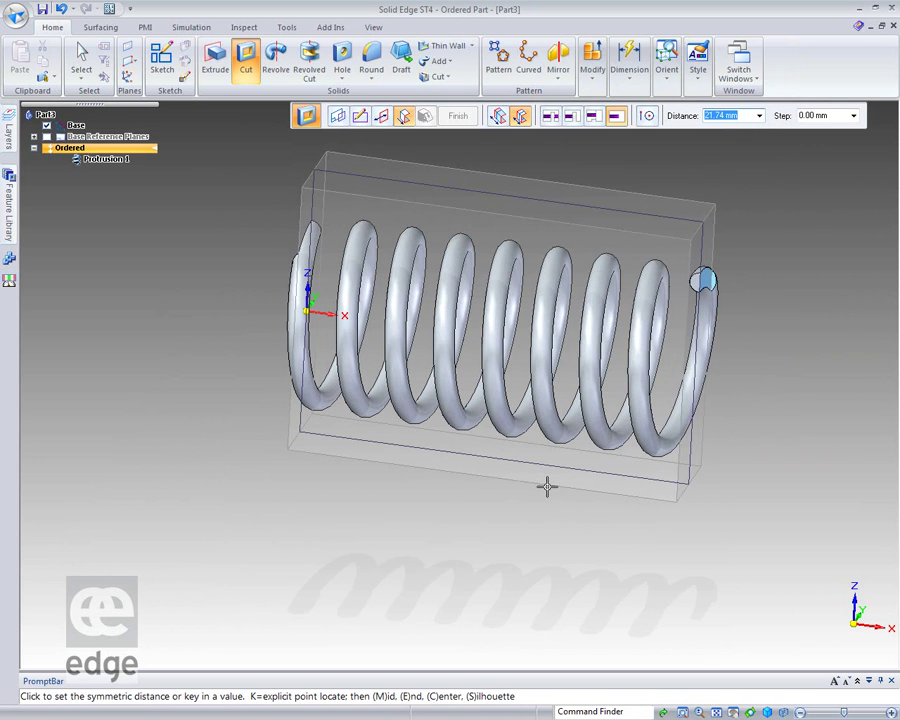
left_click(423, 558)
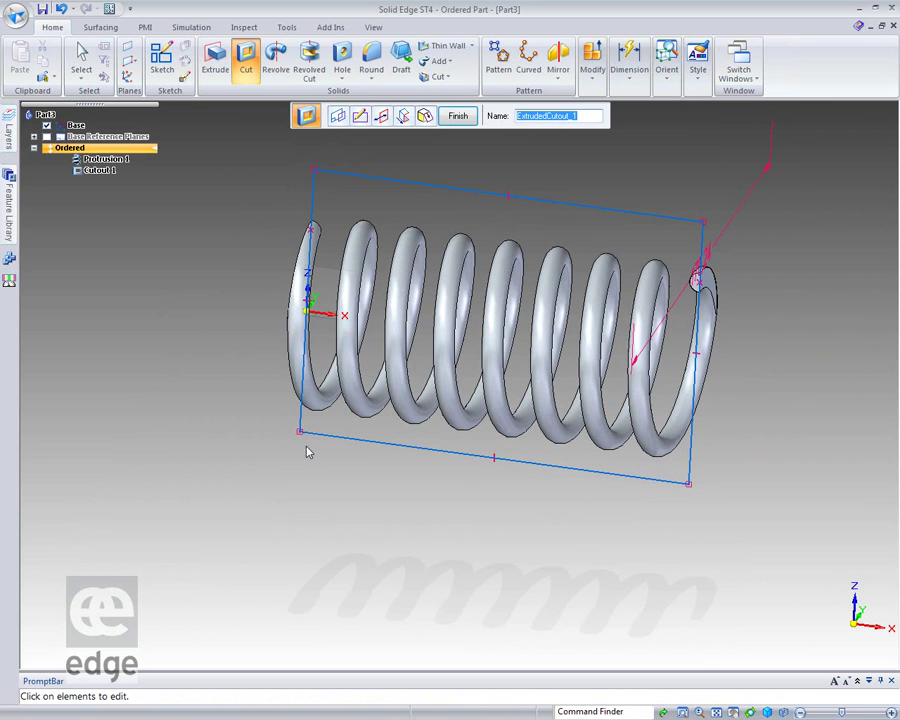
left_click(457, 116)
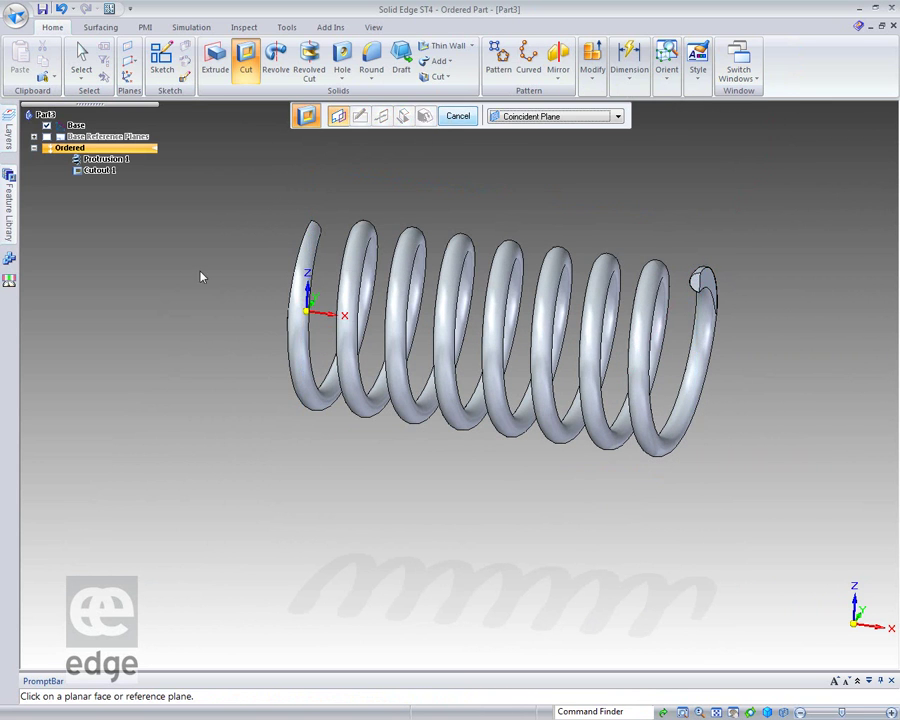
Step: Paint the helical protrusion yellow with Part Painter, using the Feature selection
left_click(373, 27)
left_click(472, 61)
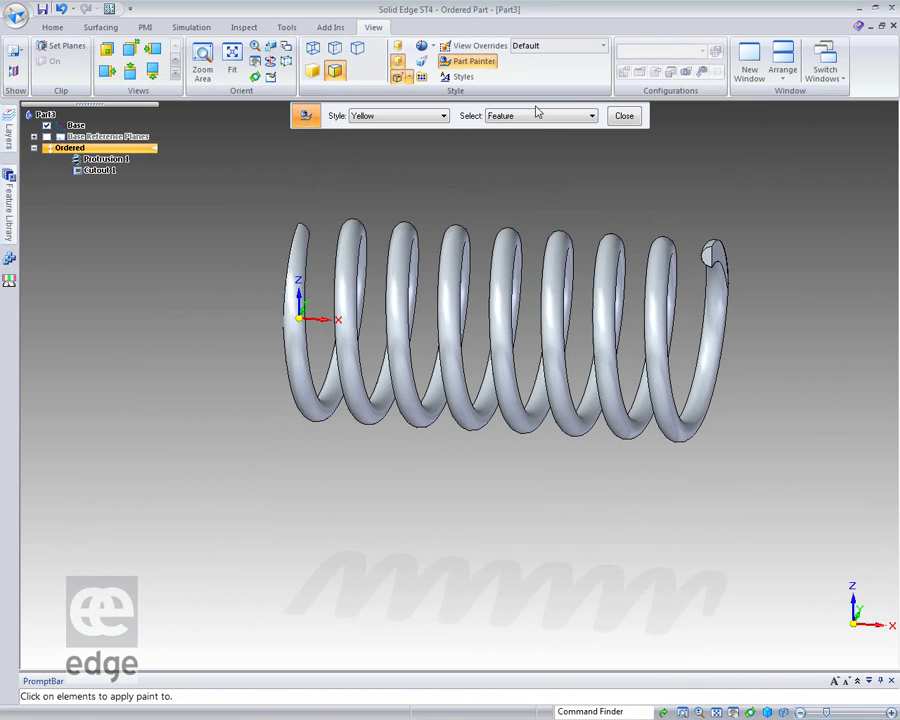
left_click(356, 333)
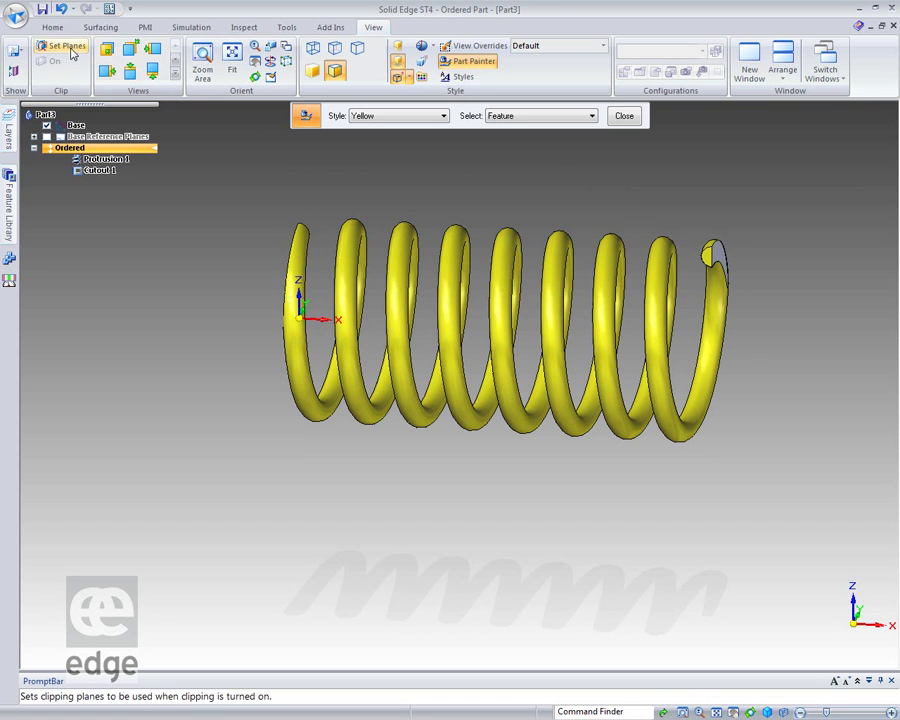
Step: Accept the file properties and save the part as Spring in the Shock folder
left_click(40, 10)
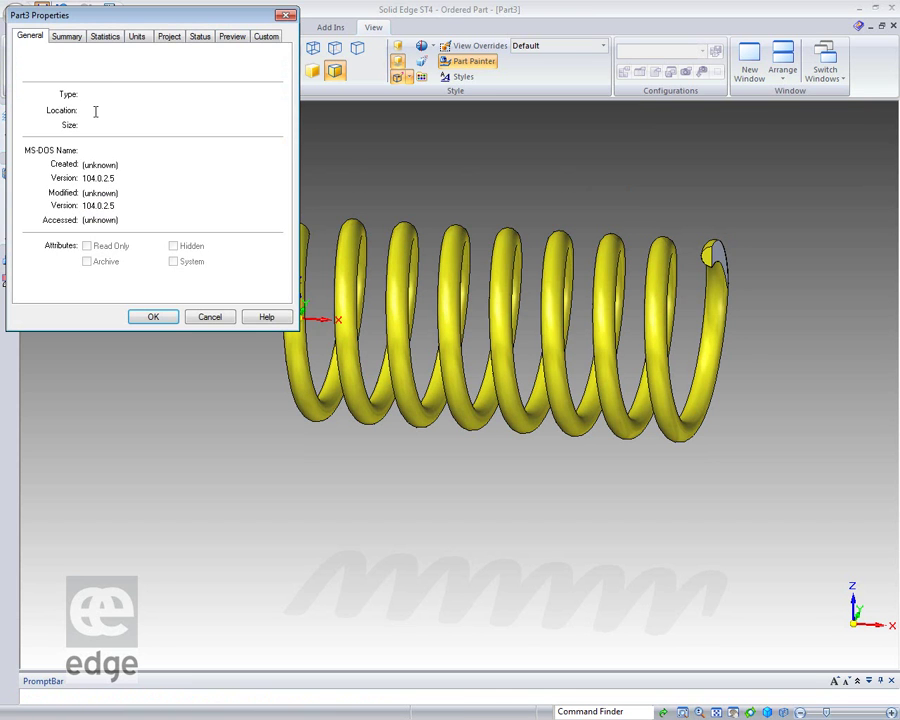
left_click(153, 316)
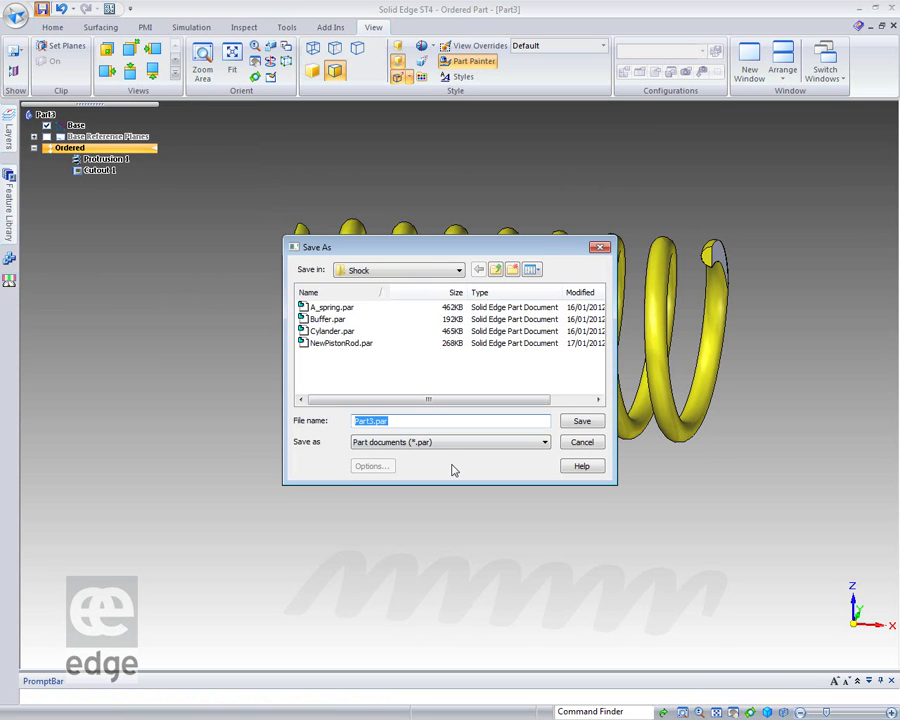
type("Spring")
key("Return")
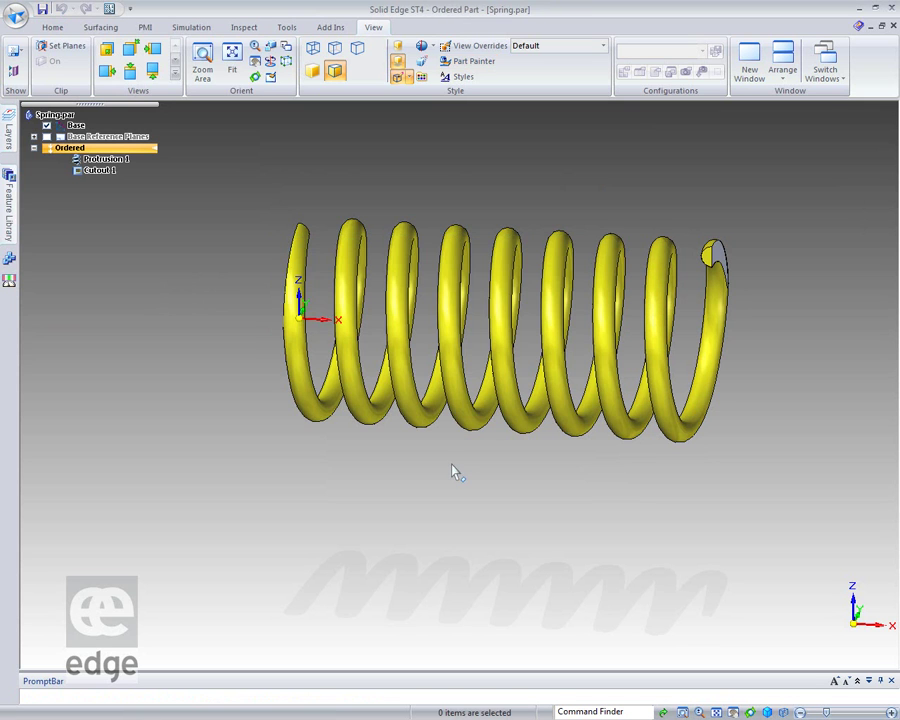
Step: Start an adjustable part definition and add the 115 mm length dimension V422 from the variable table
key("ctrl+i")
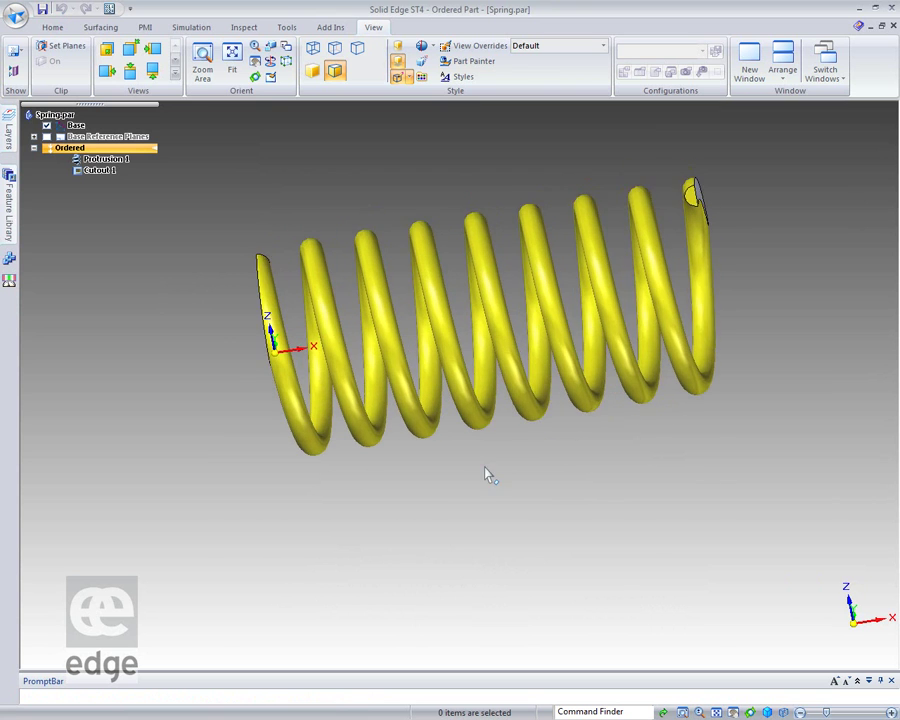
left_click(286, 27)
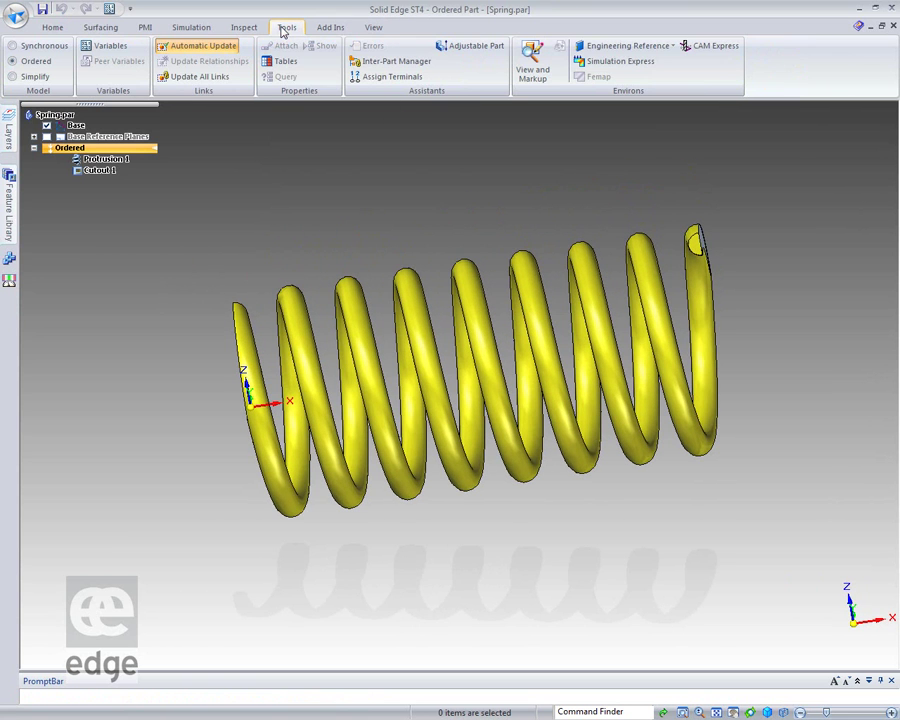
left_click(460, 56)
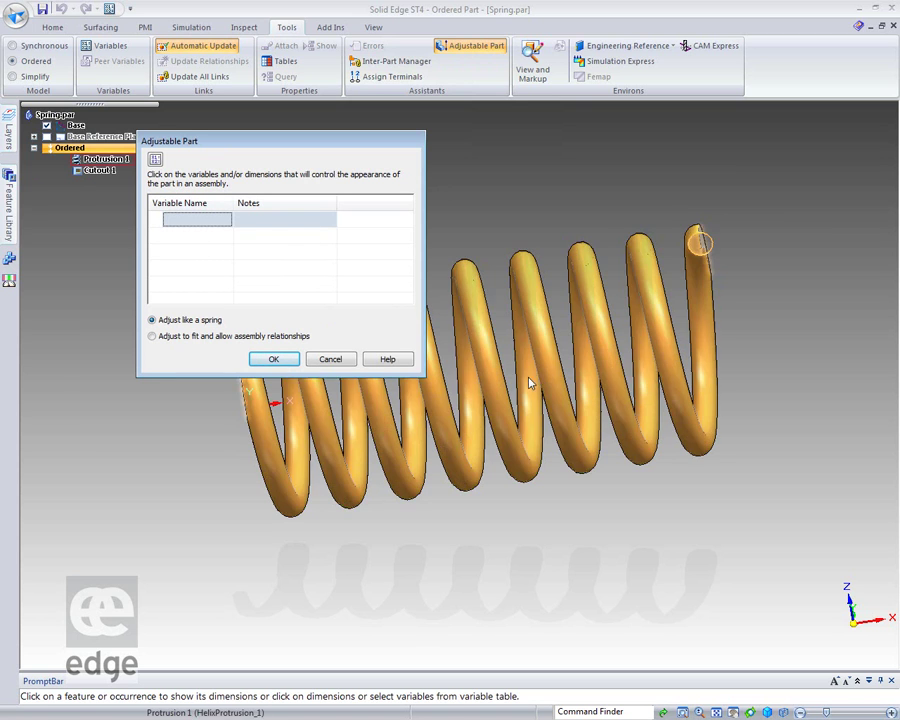
left_click(155, 160)
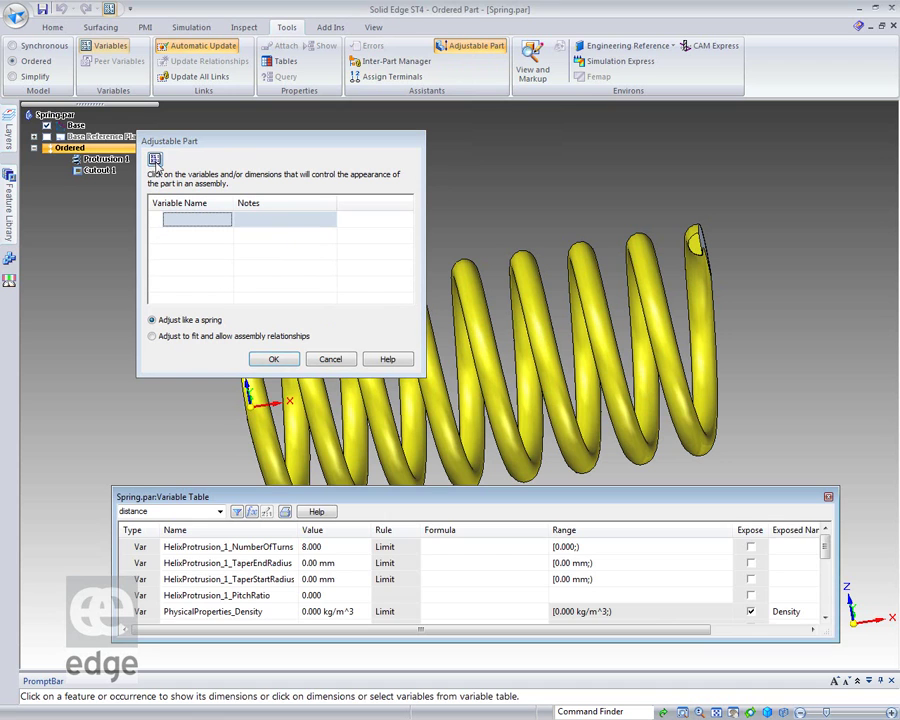
scroll(831, 556, "down", 3)
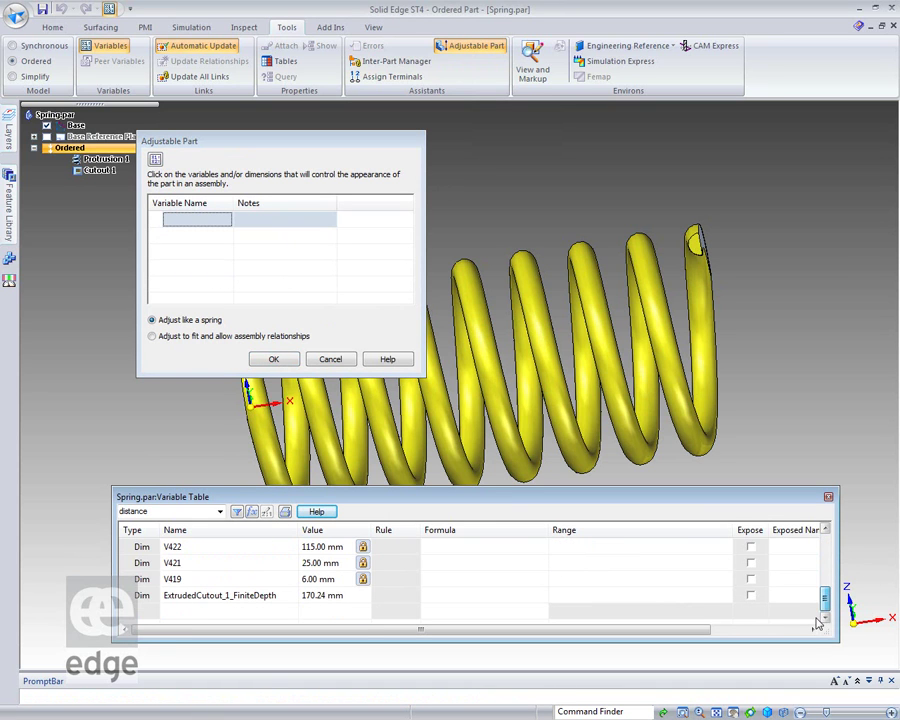
left_click(174, 547)
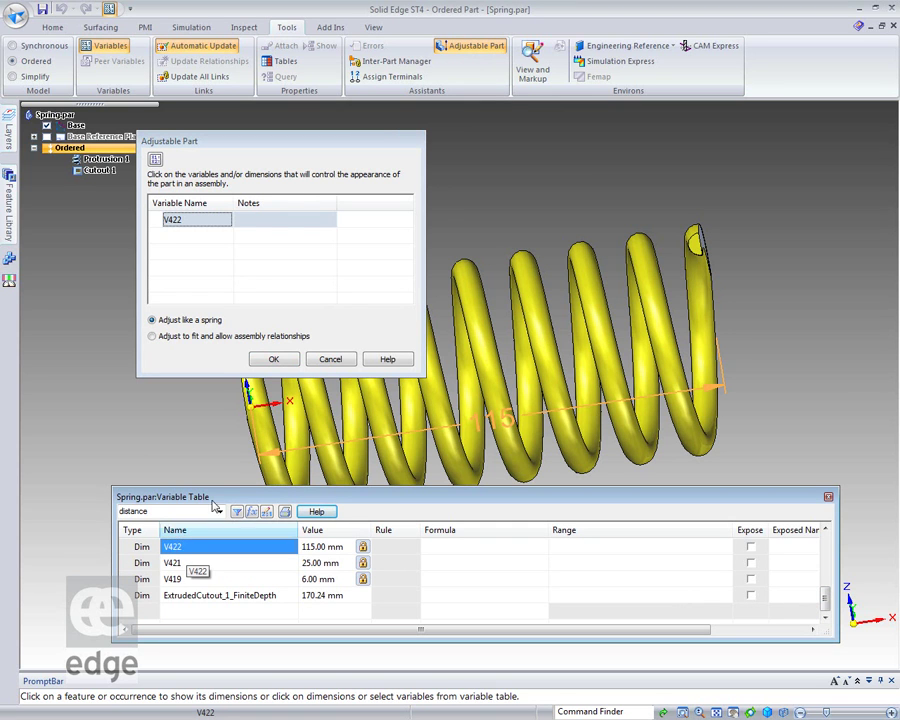
Step: Give V422 the note Spring Length and accept the definition with Adjust like a spring
left_click(260, 220)
type("Spring Length")
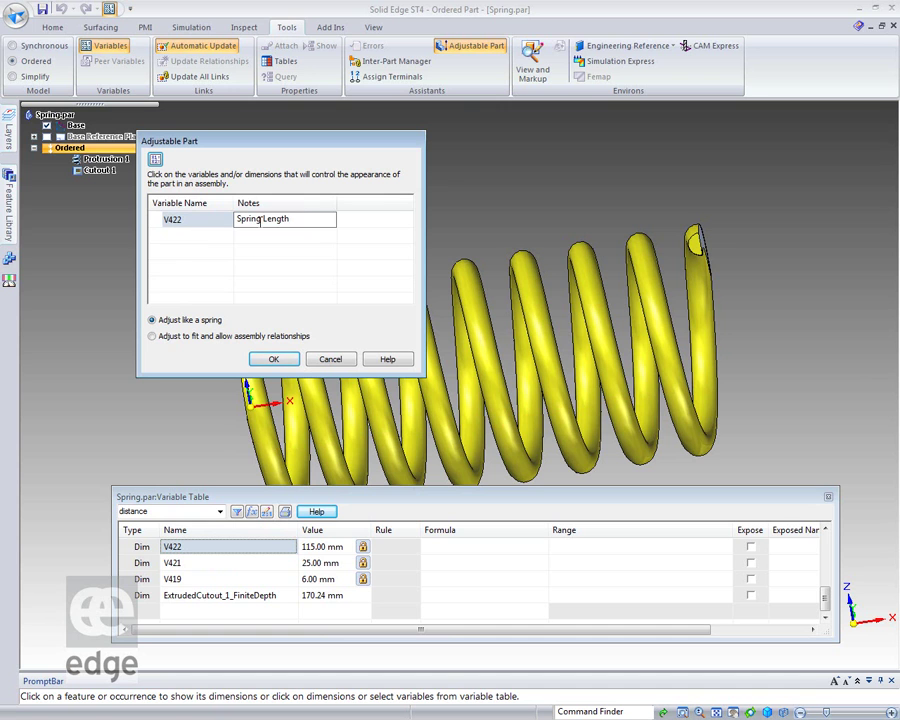
mouse_move(173, 231)
left_click(273, 360)
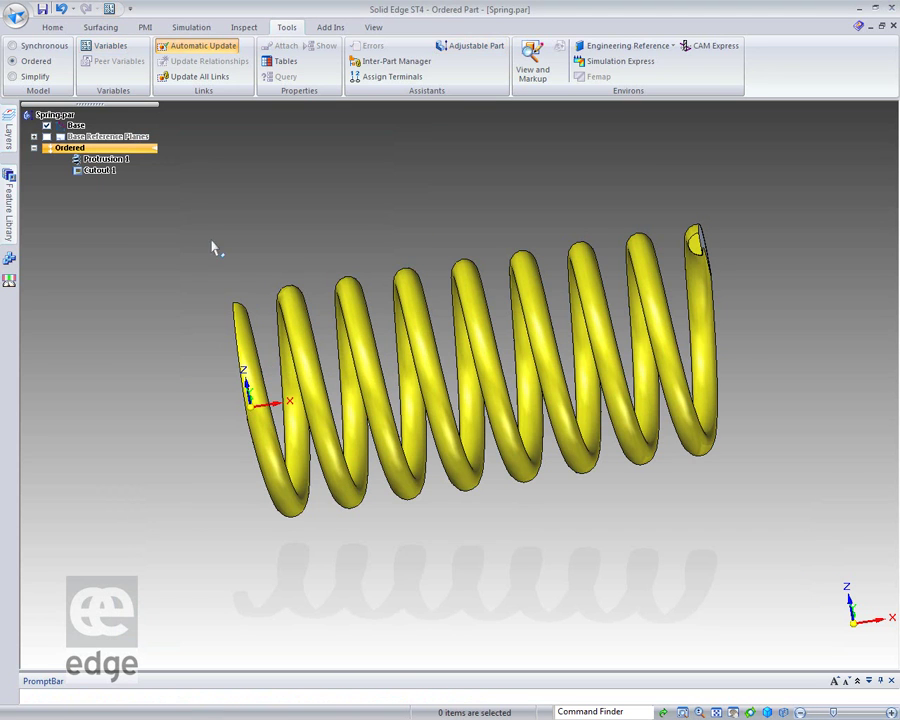
Step: Save the spring part and switch to the 15-Rear Shock.asm assembly
left_click(42, 9)
left_click(52, 29)
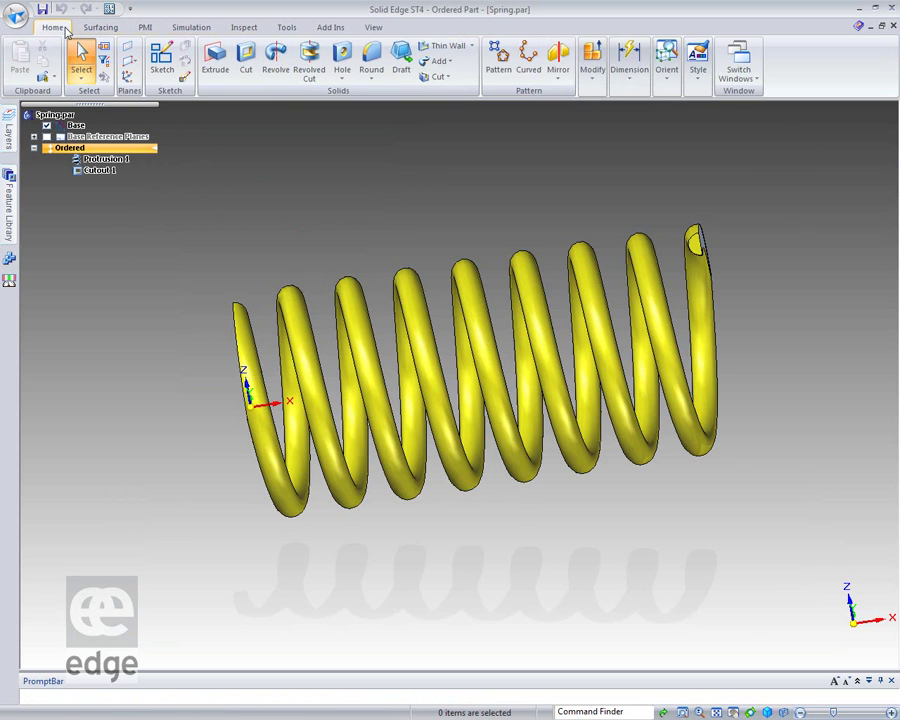
left_click(738, 62)
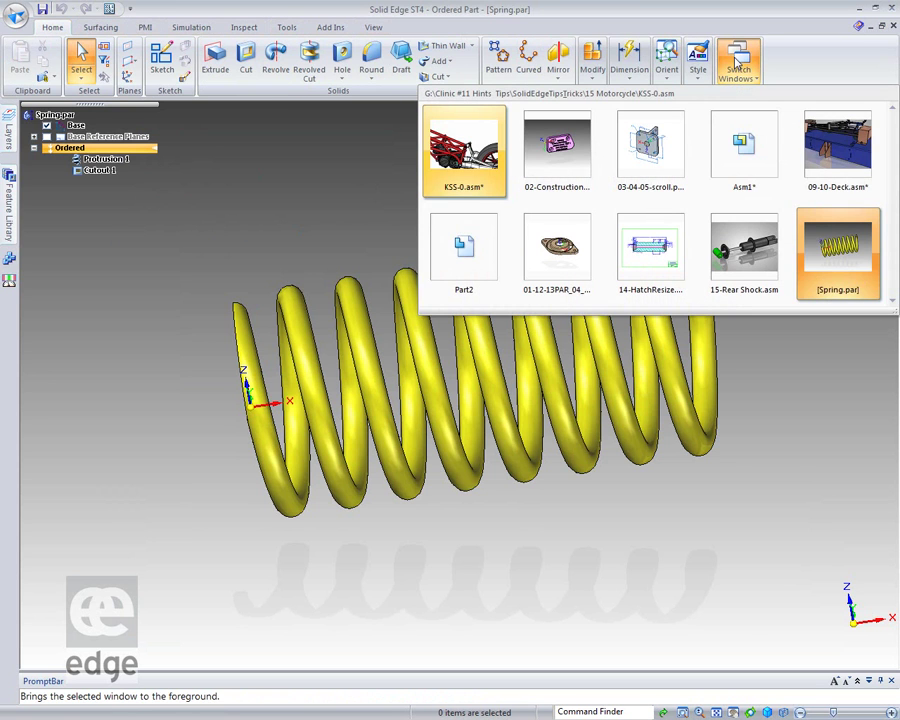
left_click(748, 262)
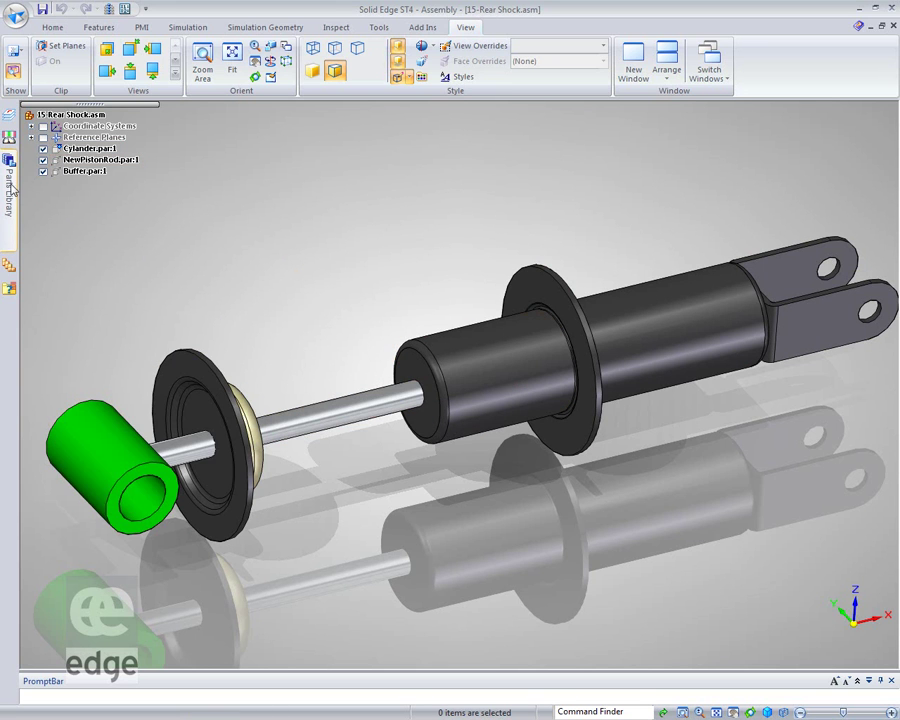
Step: Place Spring.par from the open documents into the rear shock assembly as an adjustable part
mouse_move(12, 190)
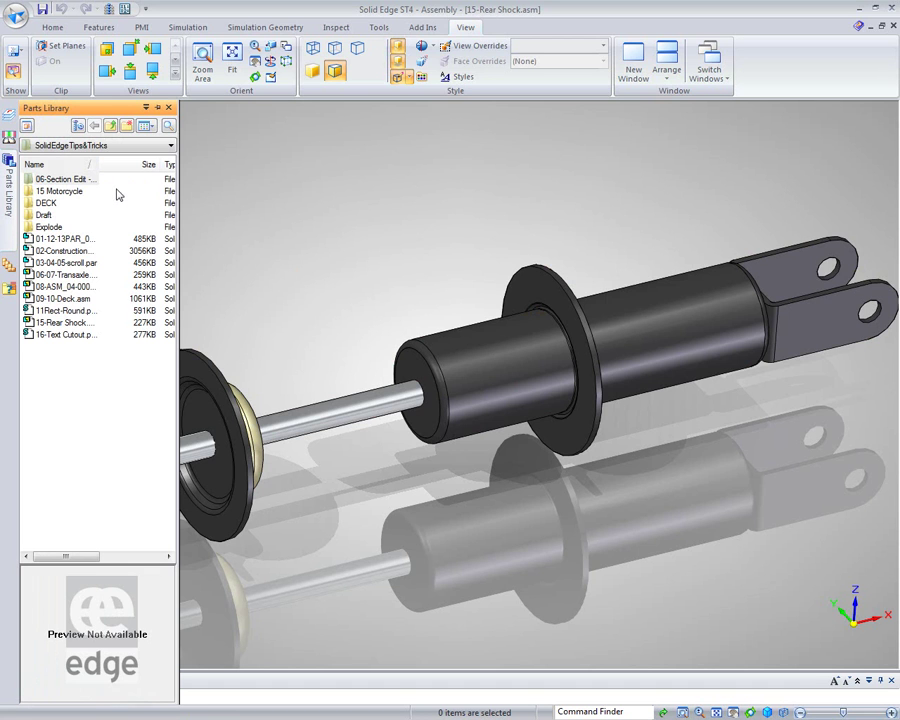
left_click(160, 146)
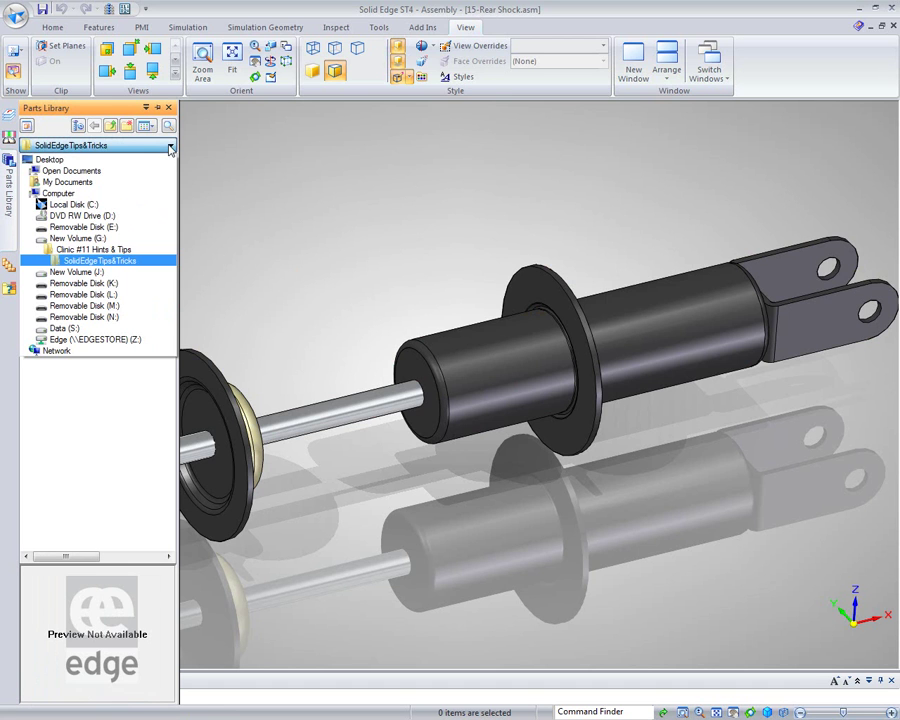
left_click(70, 171)
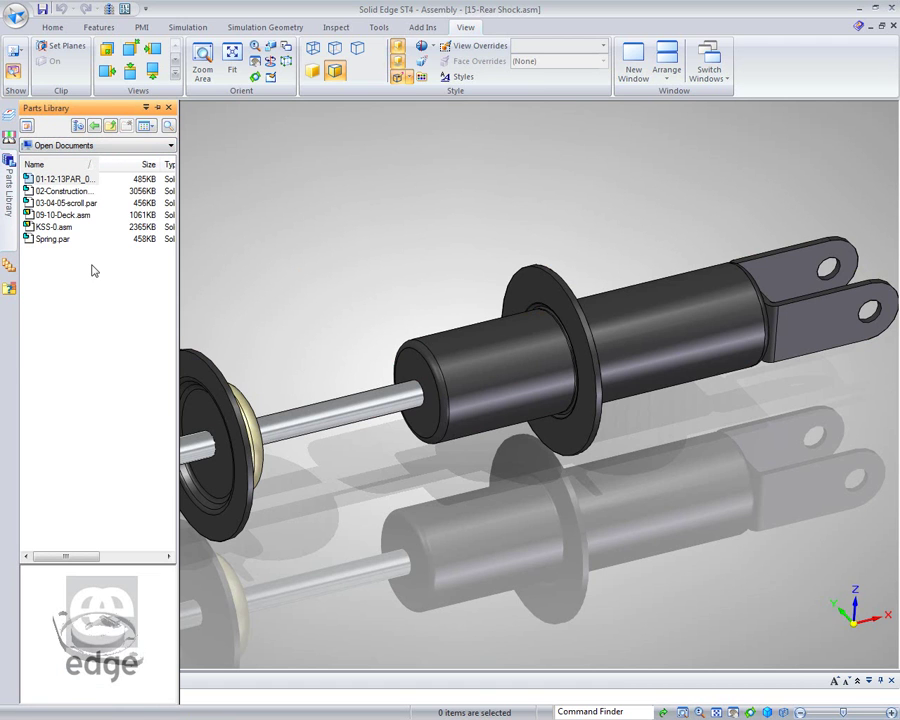
left_click(55, 240)
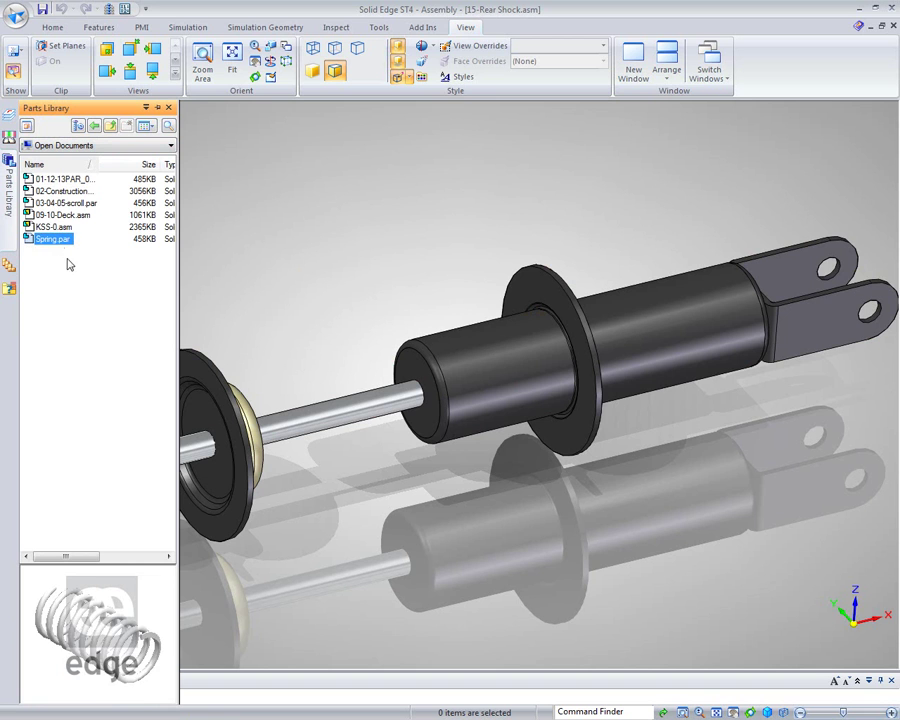
left_click_drag(50, 248, 378, 213)
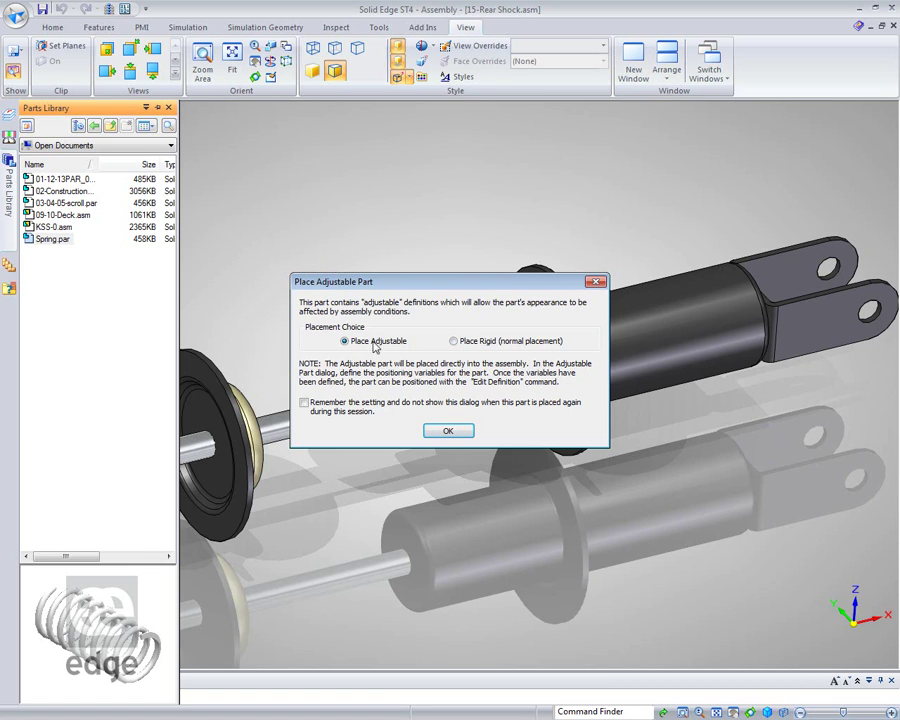
left_click(458, 432)
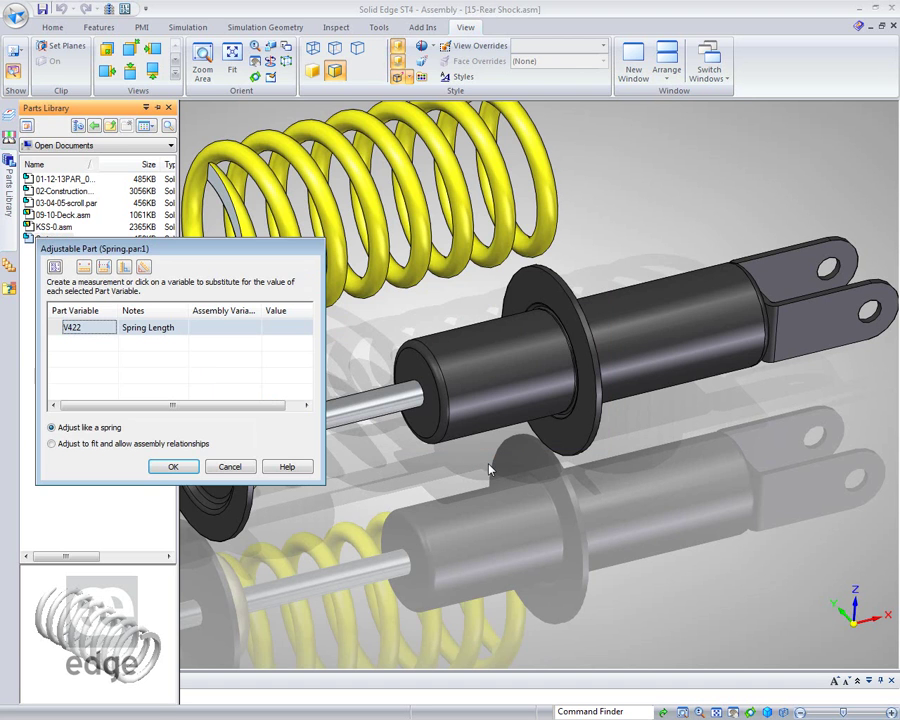
Step: Start a distance measurement between surfaces for the Spring Length variable and activate the cylinder and piston rod parts
left_click_drag(243, 258, 745, 323)
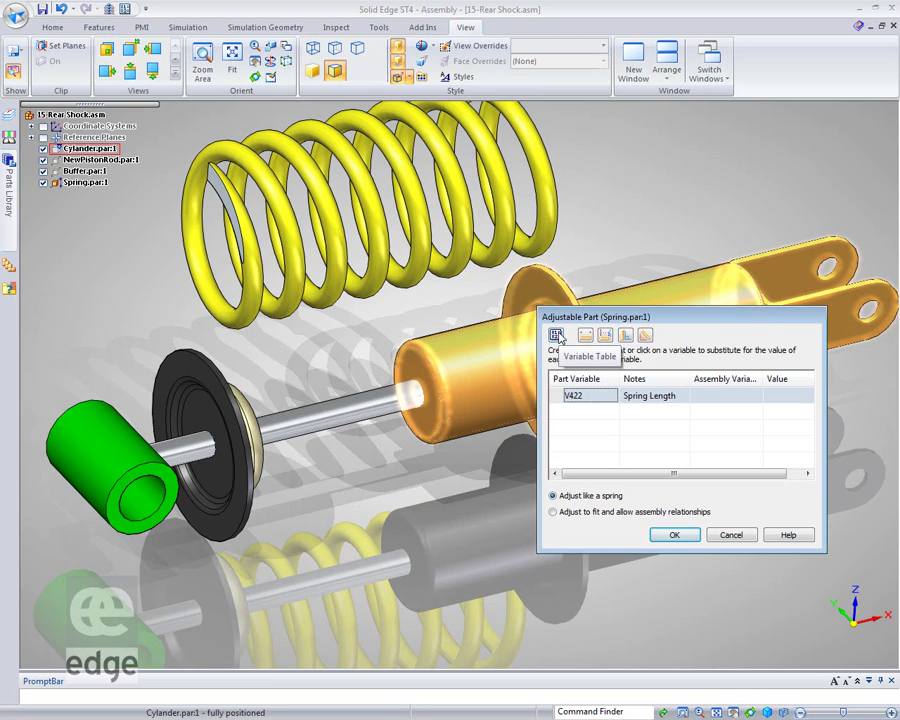
left_click(605, 339)
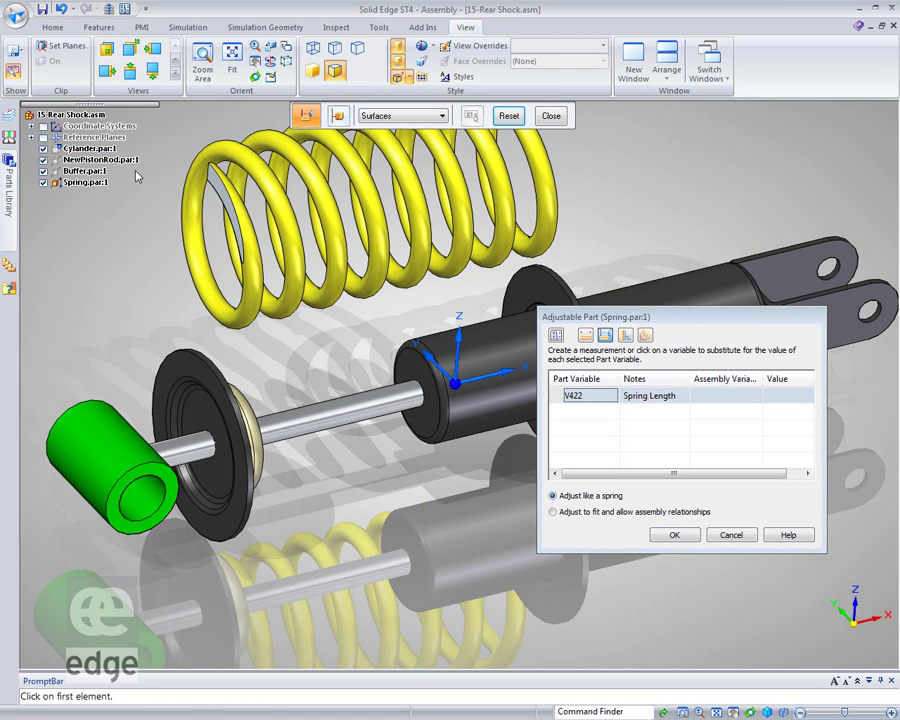
left_click(52, 27)
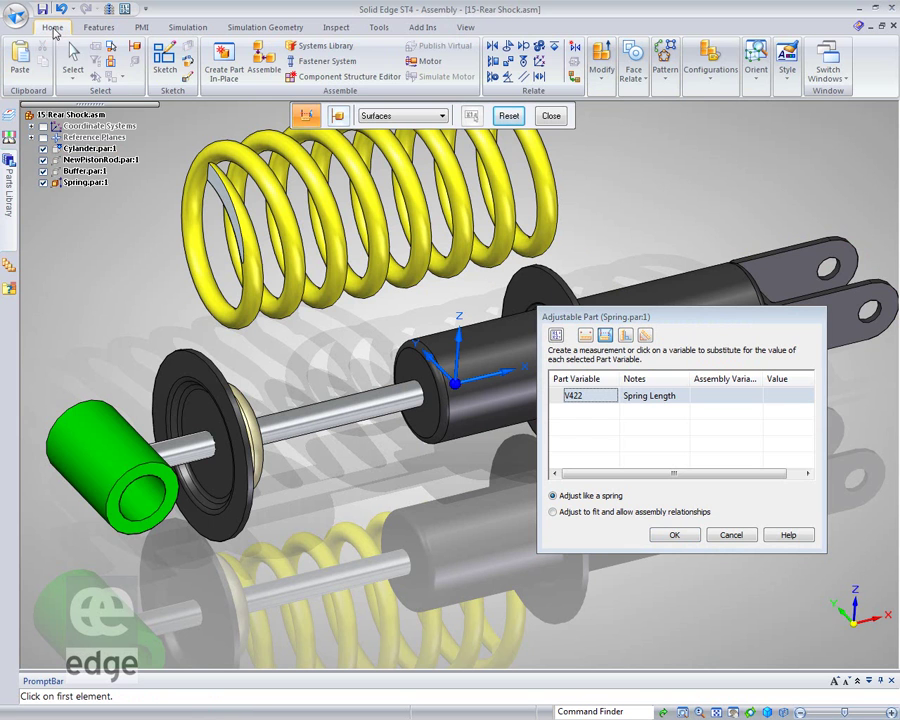
left_click(338, 118)
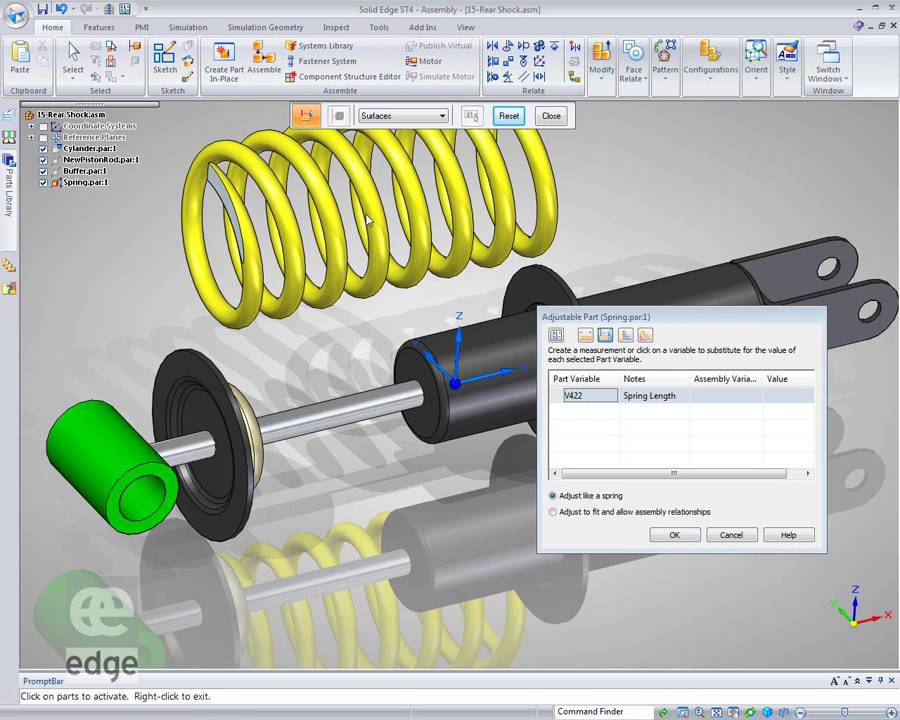
right_click(322, 357)
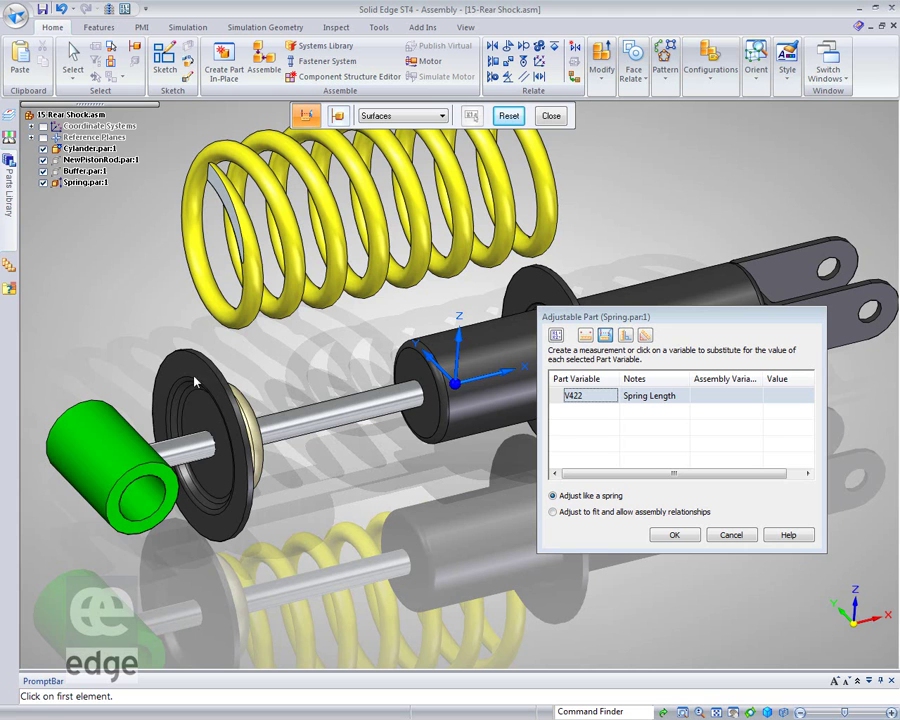
left_click(338, 116)
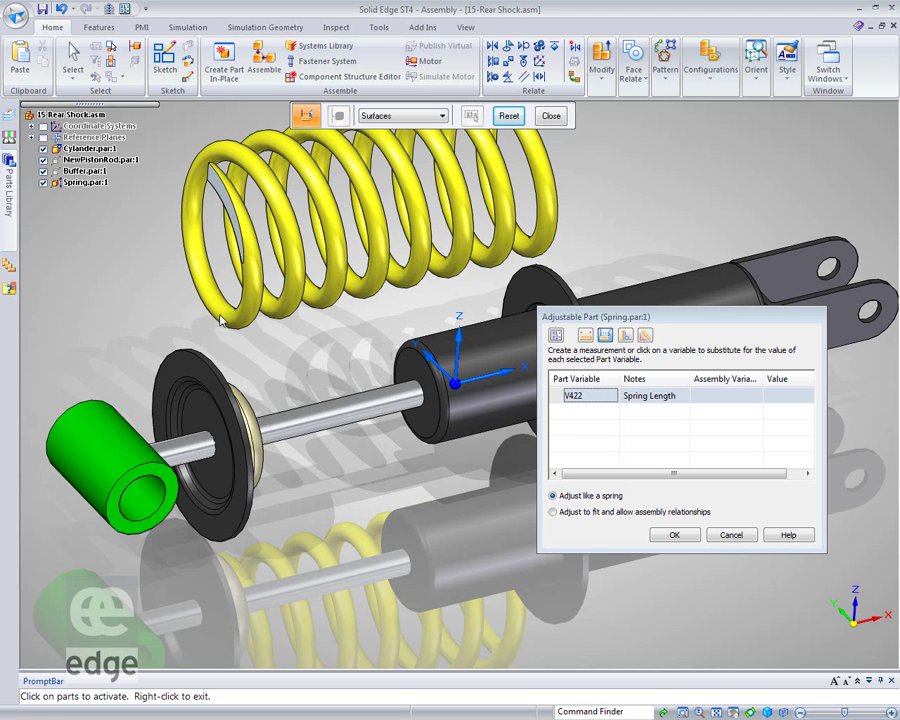
right_click(195, 372)
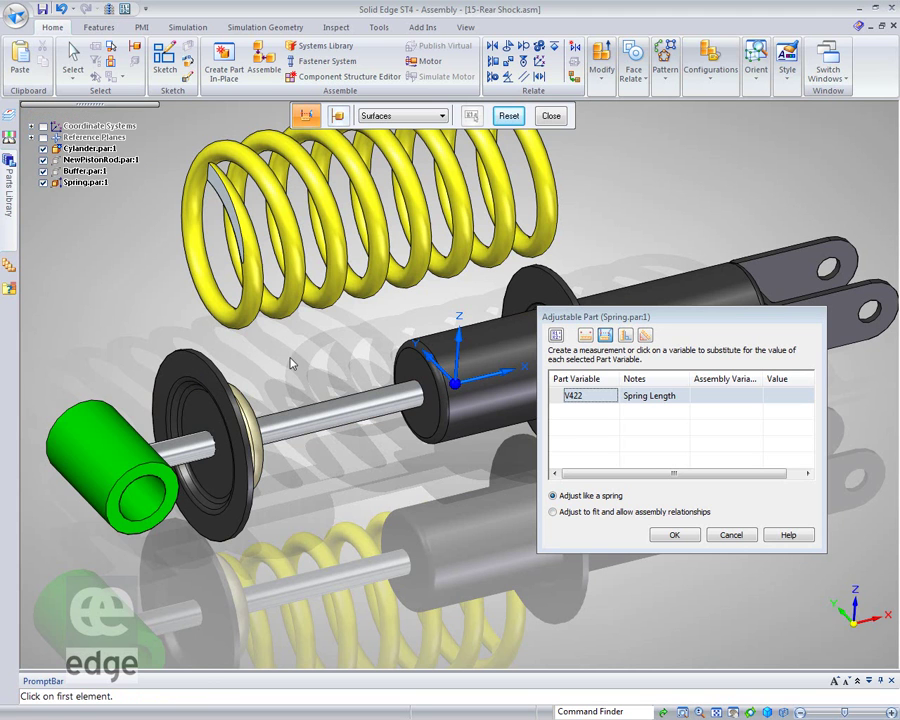
Step: Measure from the cylinder's flange face to the piston rod's flange to drive Spring Length, and accept the adjustable part
left_click(519, 283)
middle_click_drag(349, 343, 240, 362)
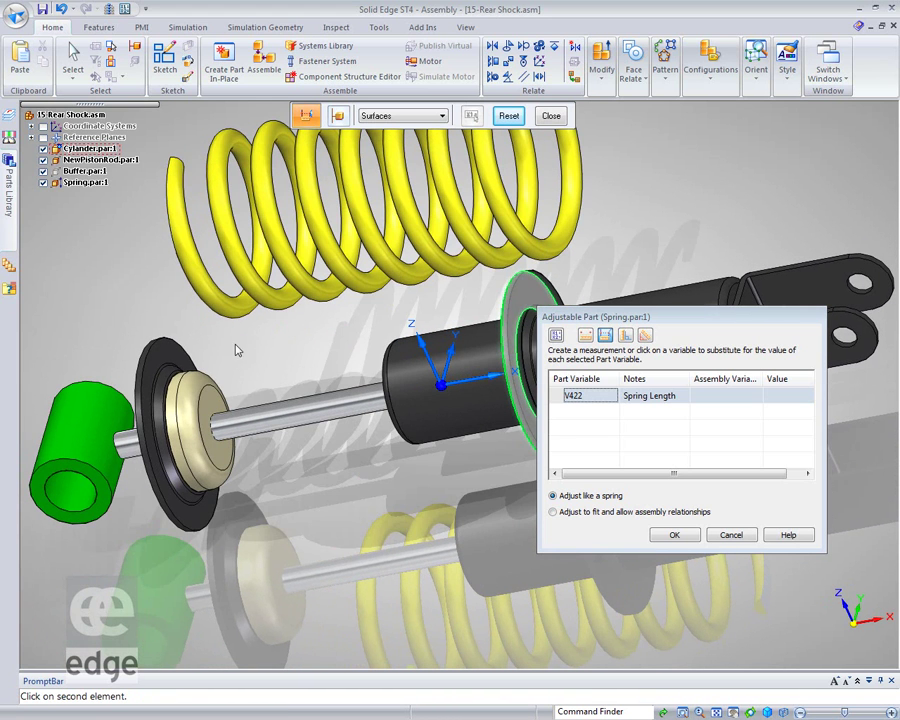
left_click(184, 355)
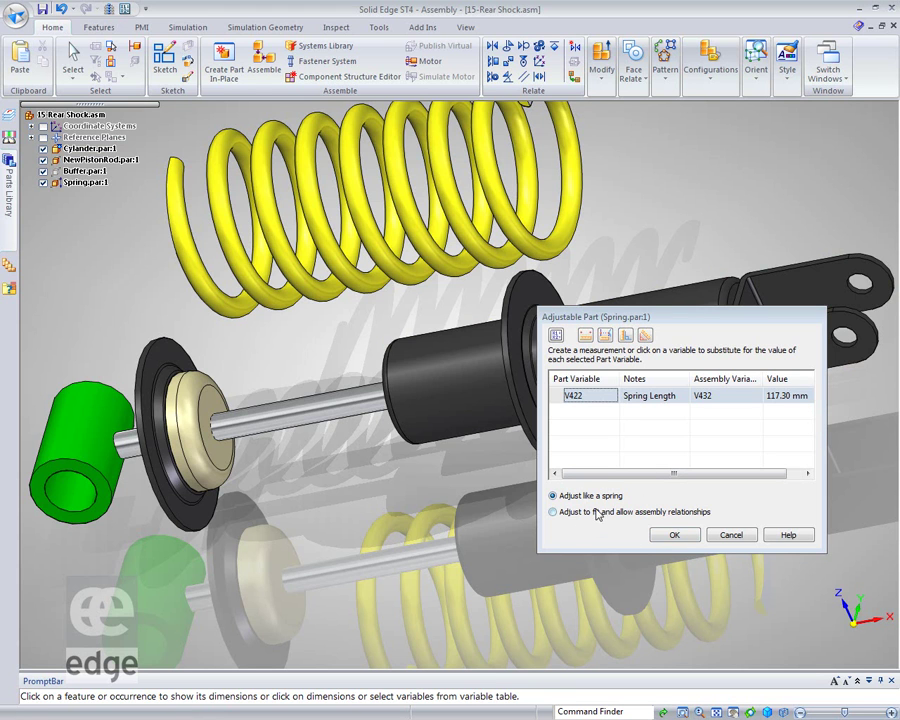
left_click(677, 537)
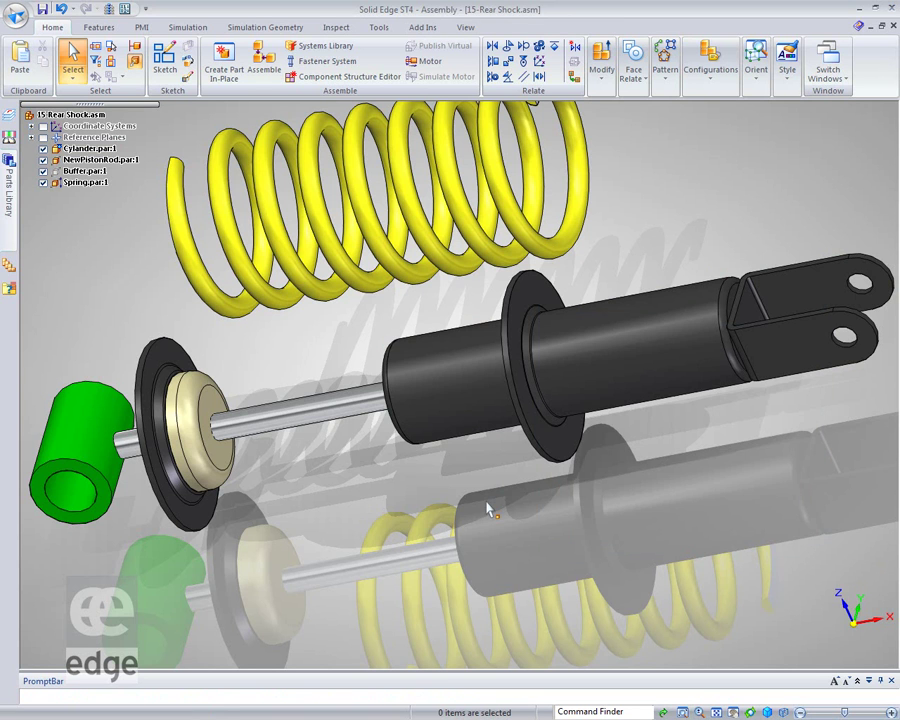
Step: Mate the flat end face of the spring to the cylinder's flange face with a 0.00 mm offset
middle_click_drag(488, 510, 350, 198)
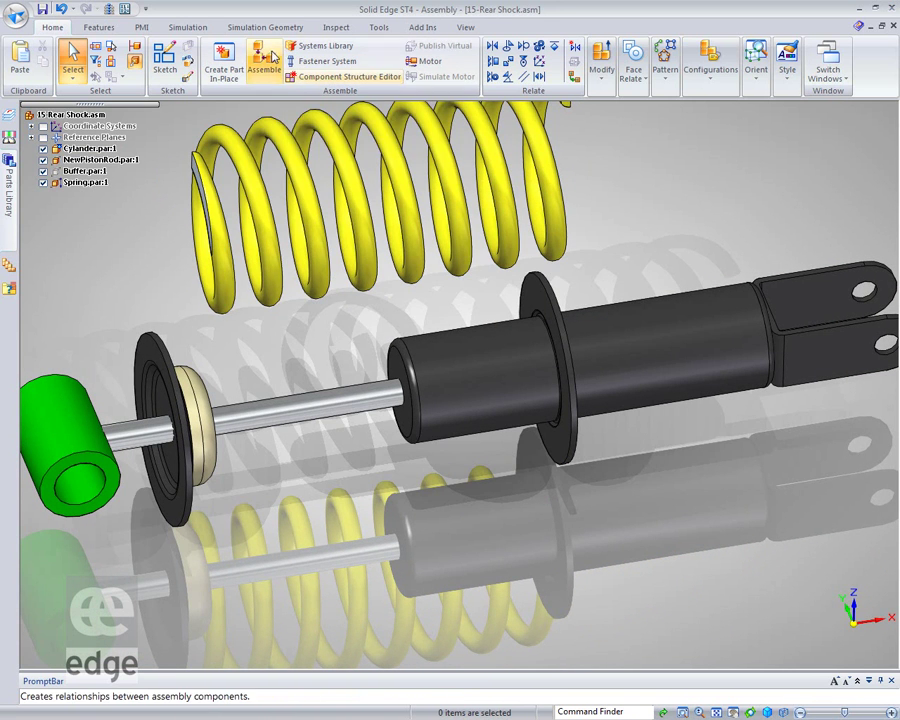
left_click(264, 60)
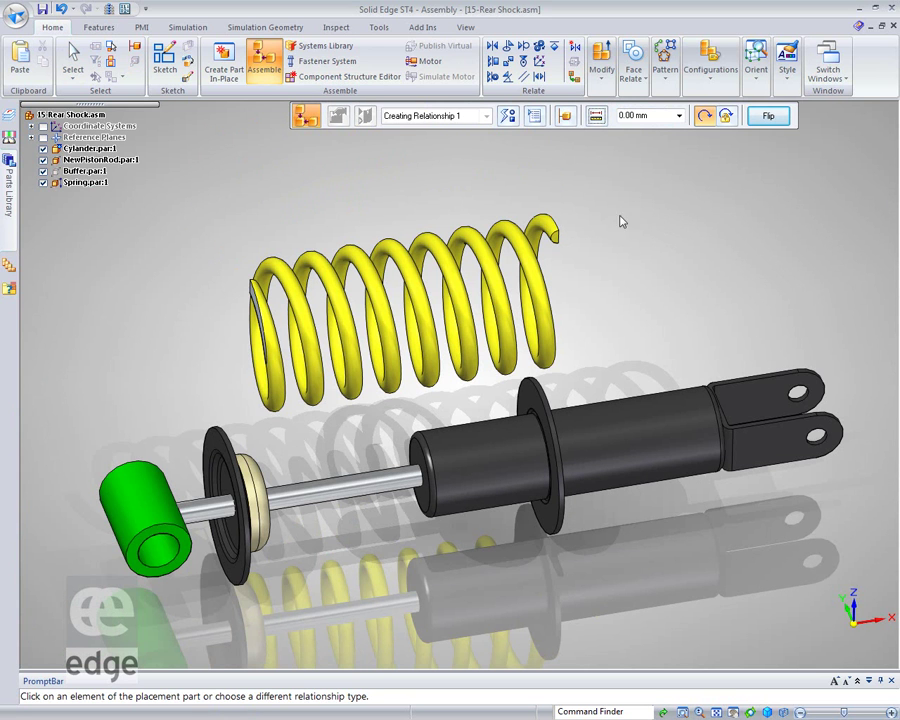
left_click(556, 230)
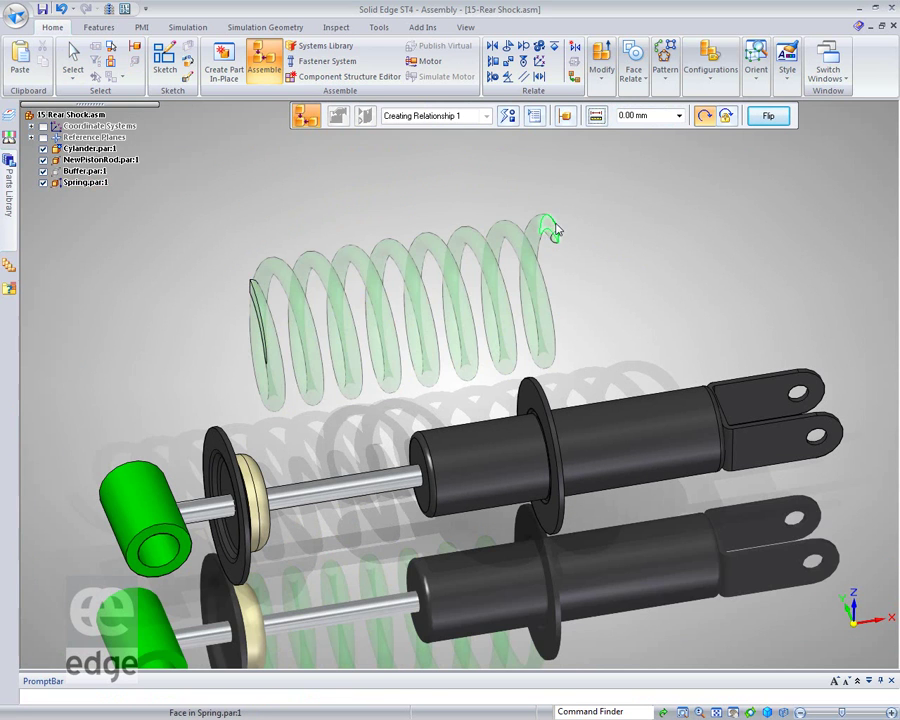
left_click(536, 403)
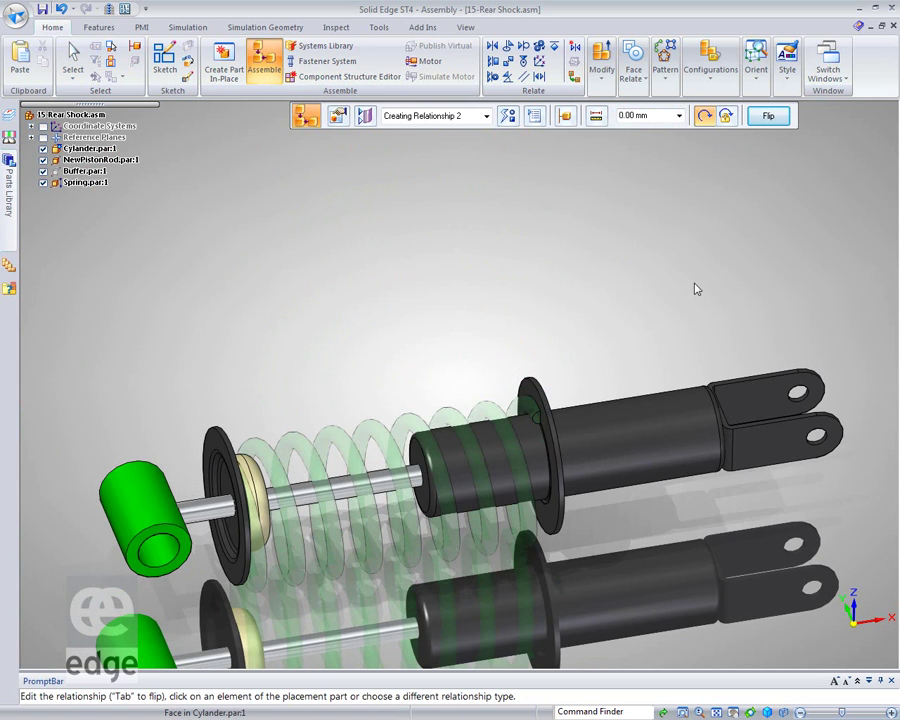
Step: Show the spring's sketches, align its centre line with the piston rod, and finish positioning the spring
left_click(364, 117)
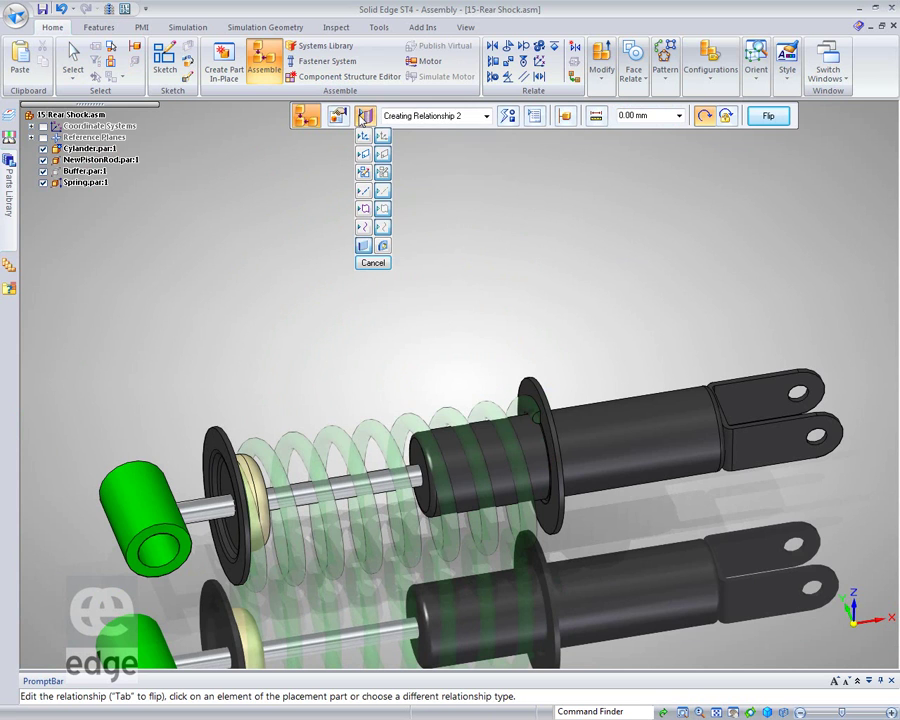
left_click(364, 192)
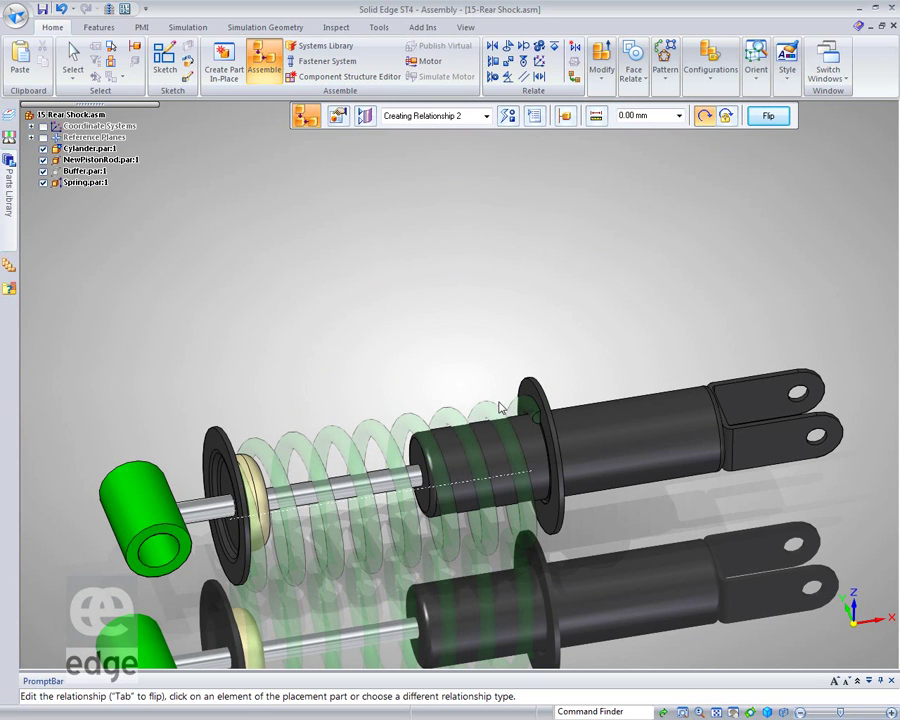
left_click(454, 486)
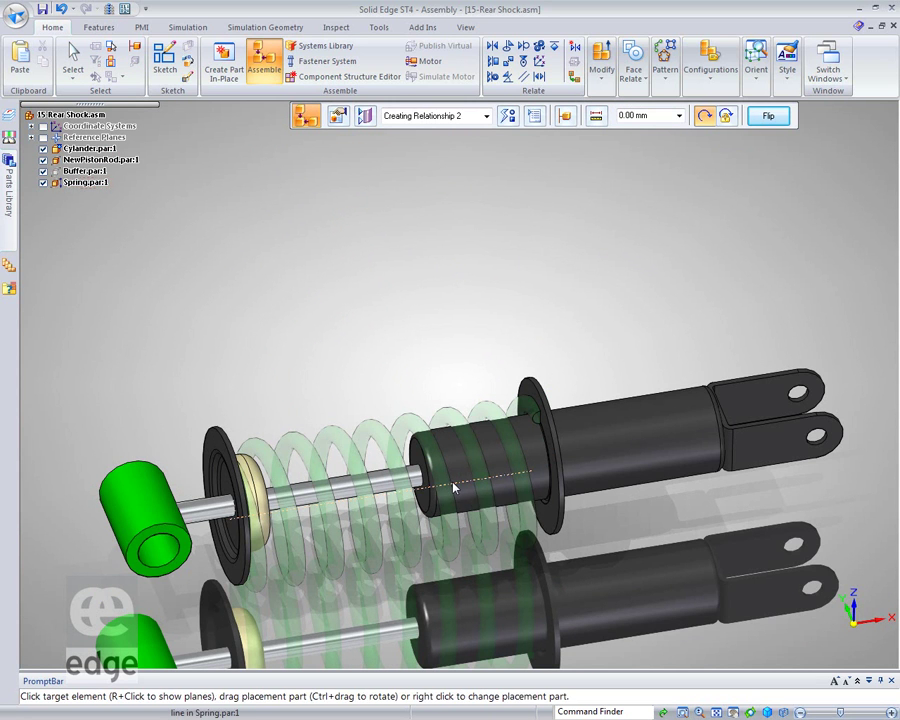
left_click(381, 485)
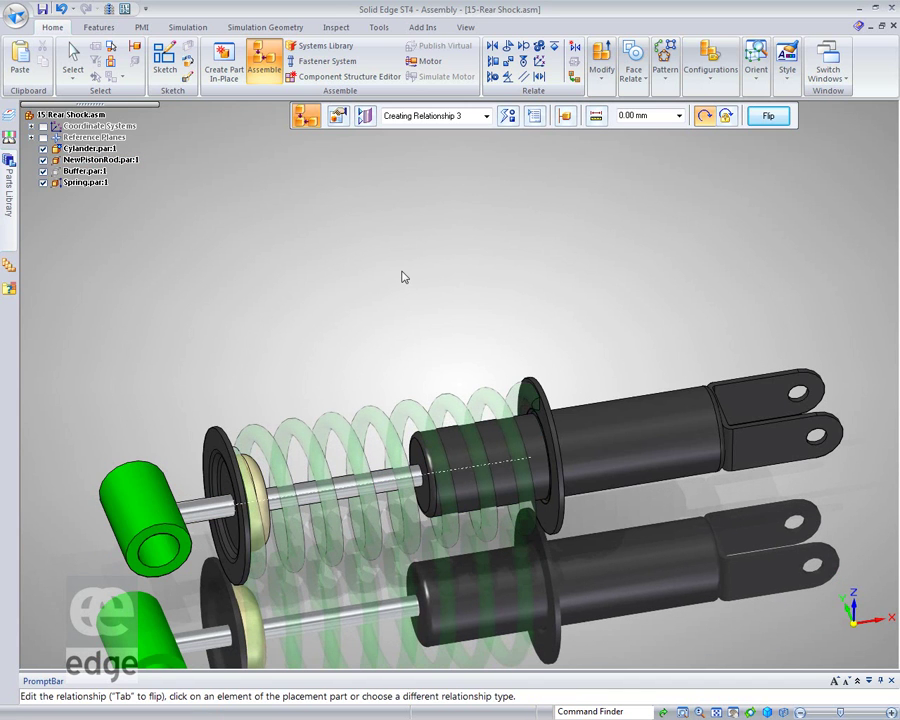
right_click(401, 267)
key("Escape")
middle_click_drag(450, 260, 428, 195)
Step: Use Drag Component with no analysis to move the piston rod toward the cylinder in two stages, and reset its position
left_click(601, 60)
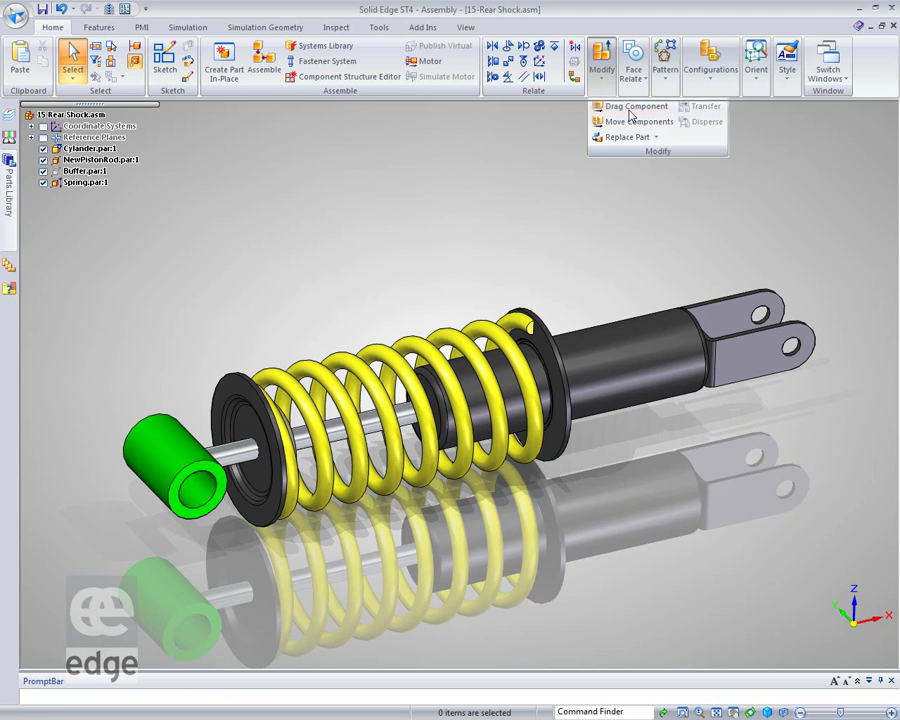
left_click(632, 107)
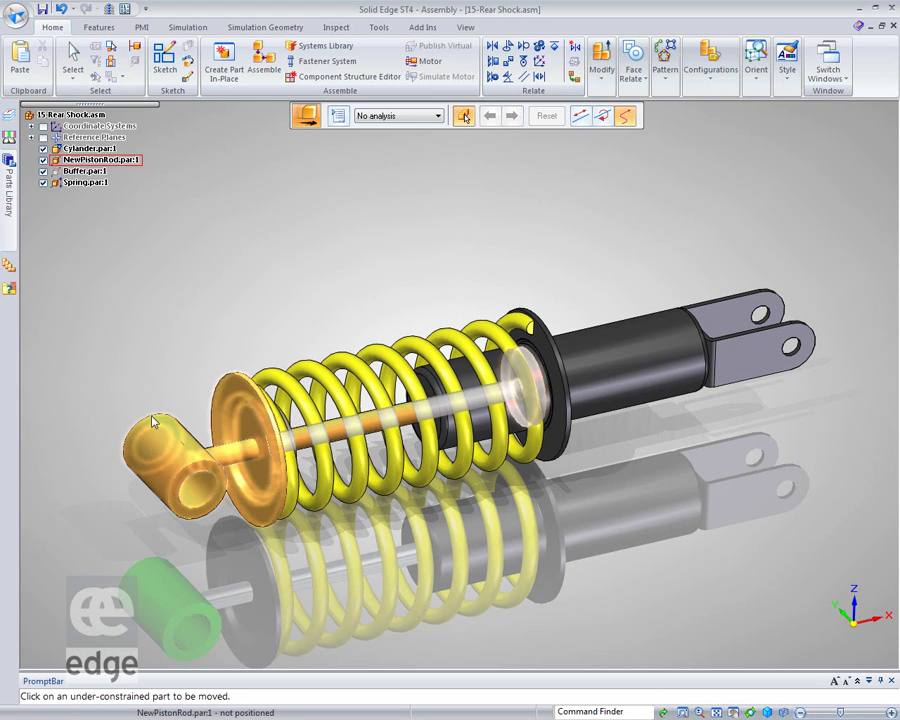
left_click(161, 445)
left_click_drag(161, 445, 206, 432)
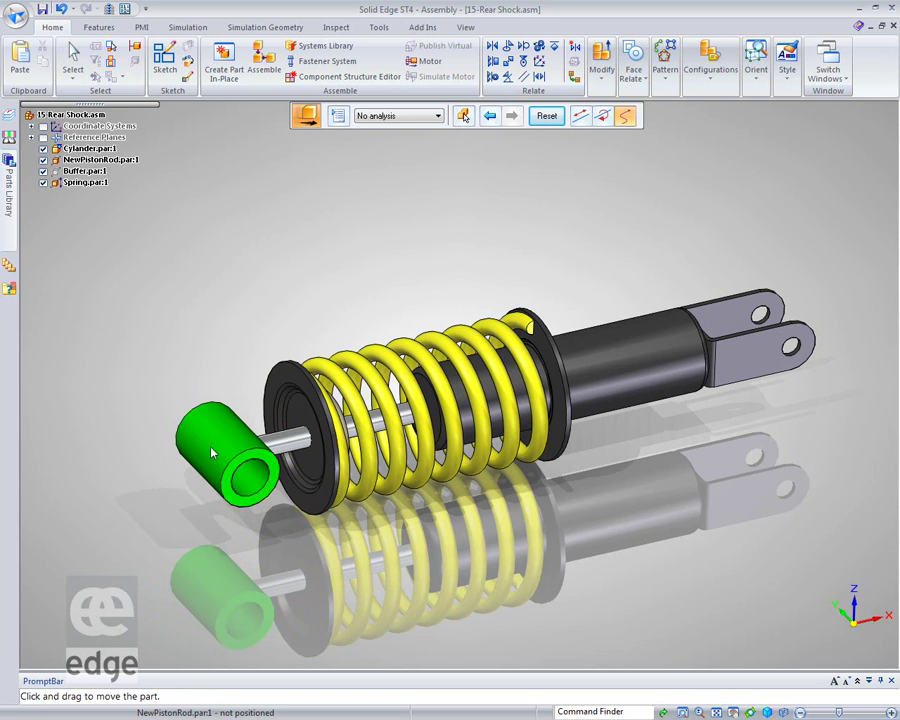
left_click_drag(212, 453, 285, 428)
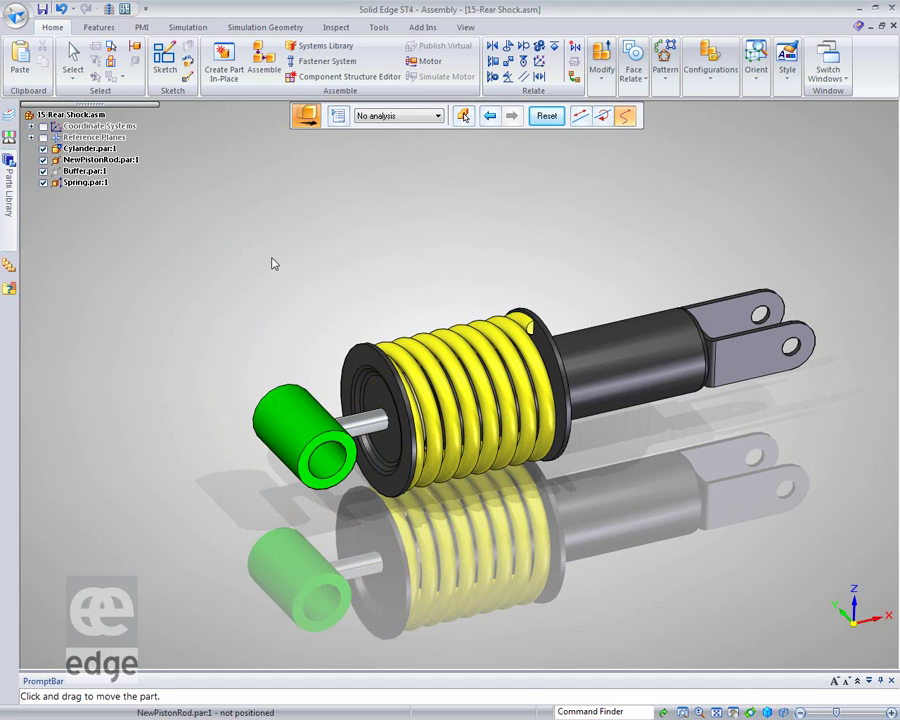
left_click(547, 116)
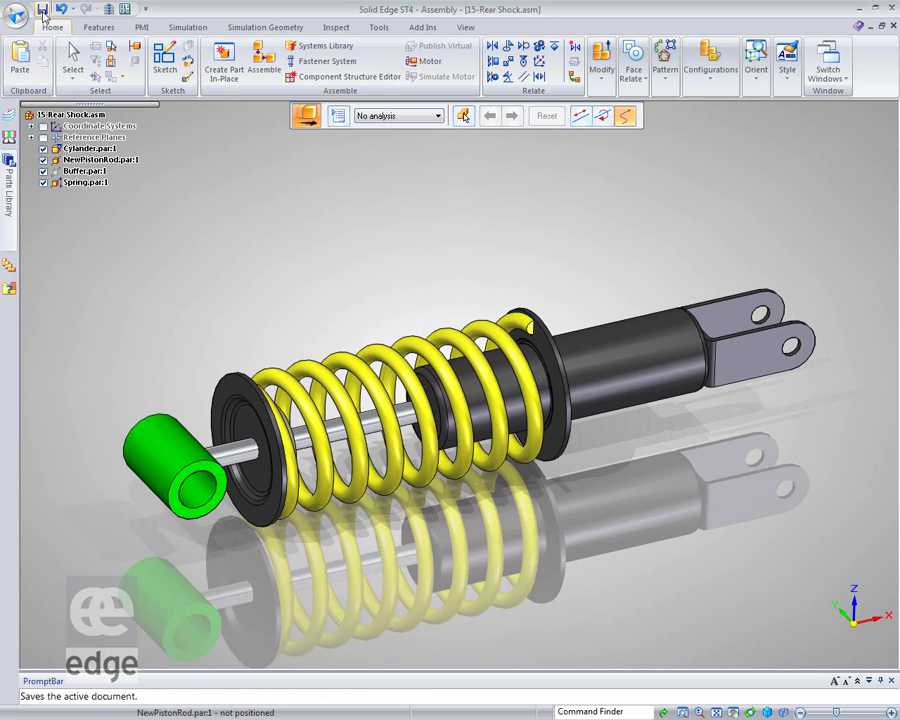
Step: Save the rear shock assembly and switch to the KSS-0.asm motorcycle assembly
left_click(42, 12)
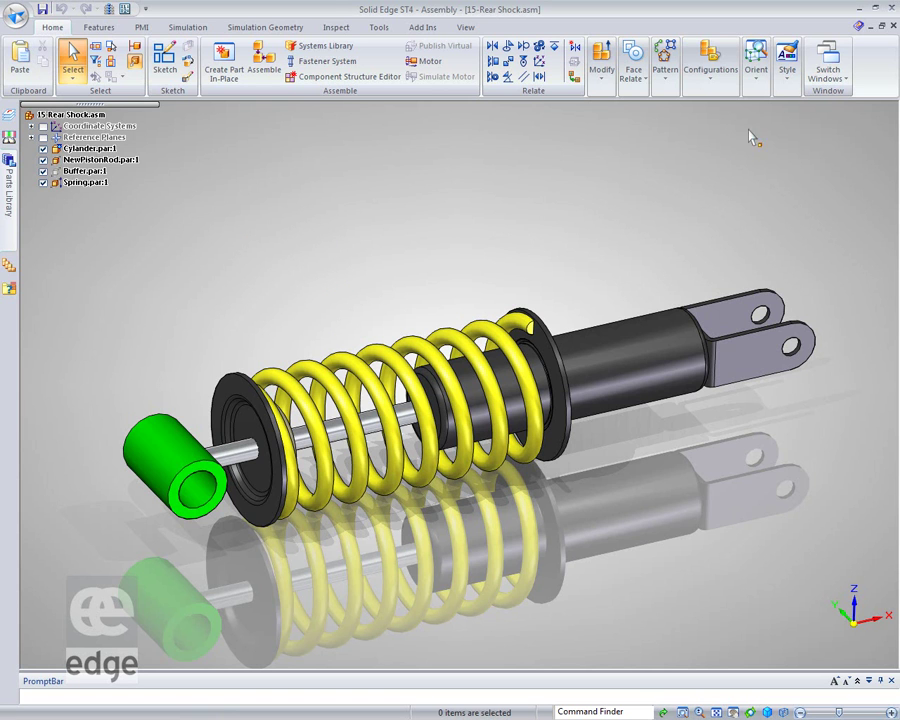
left_click(842, 64)
left_click(460, 144)
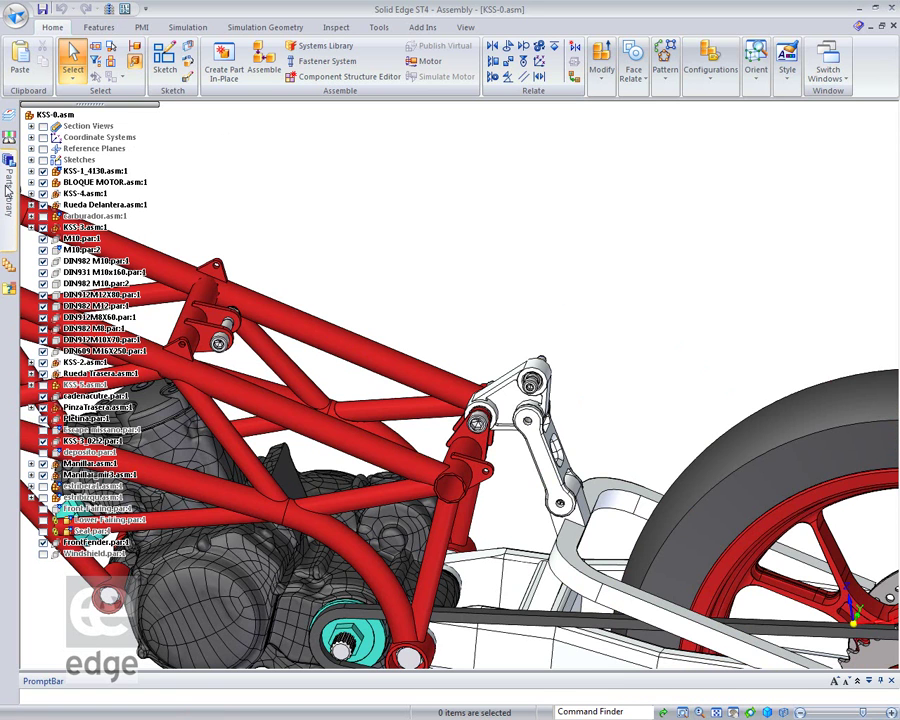
Step: Place 15-Rear Shock.asm from the open documents using the default,Solid Edge configuration with all parts activated
left_click(8, 190)
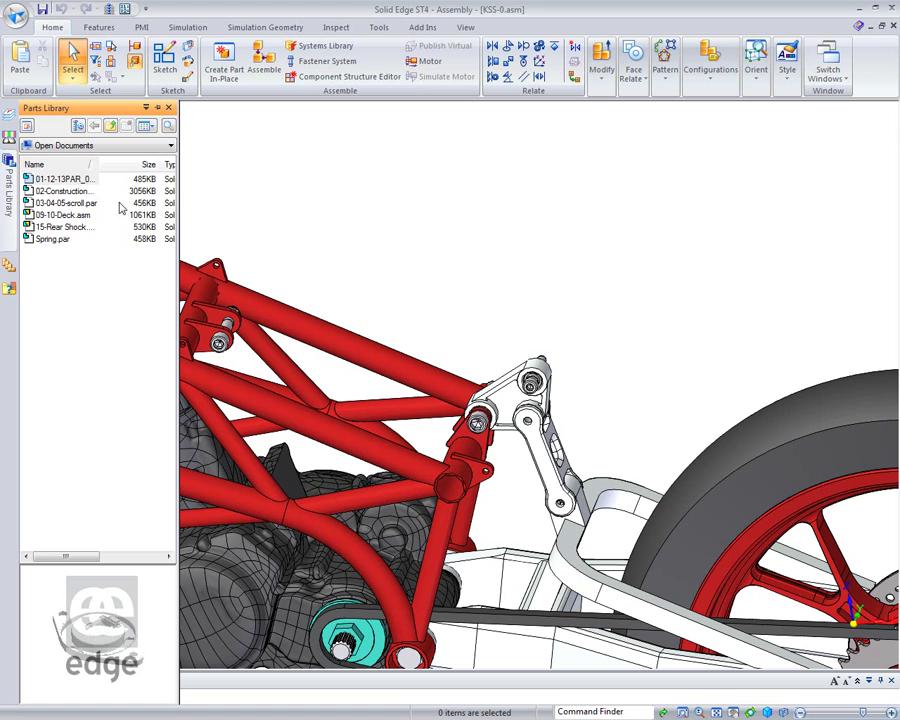
left_click(62, 227)
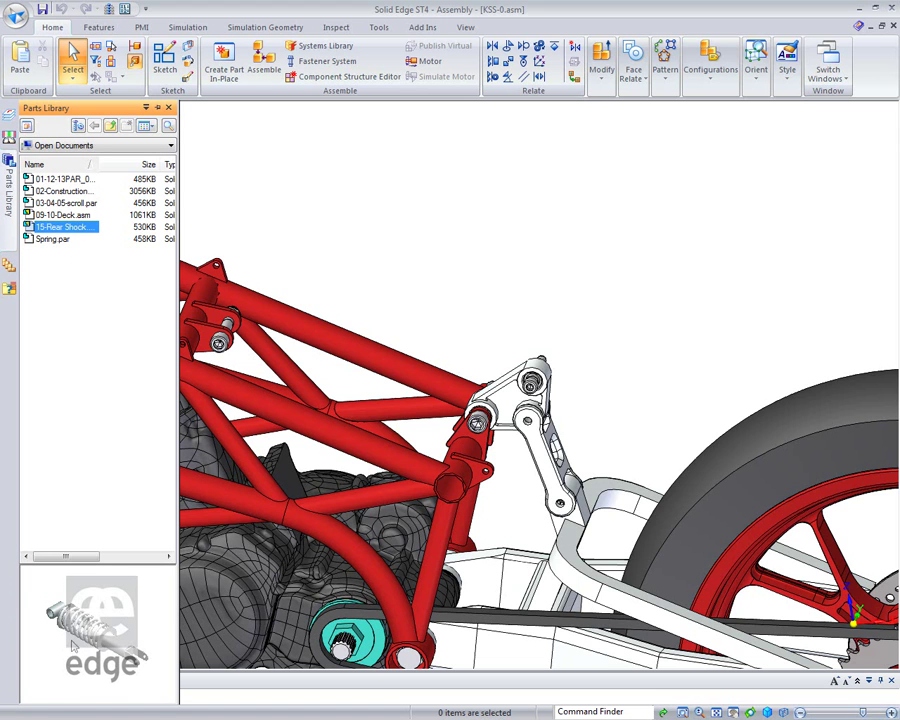
left_click_drag(37, 232, 478, 206)
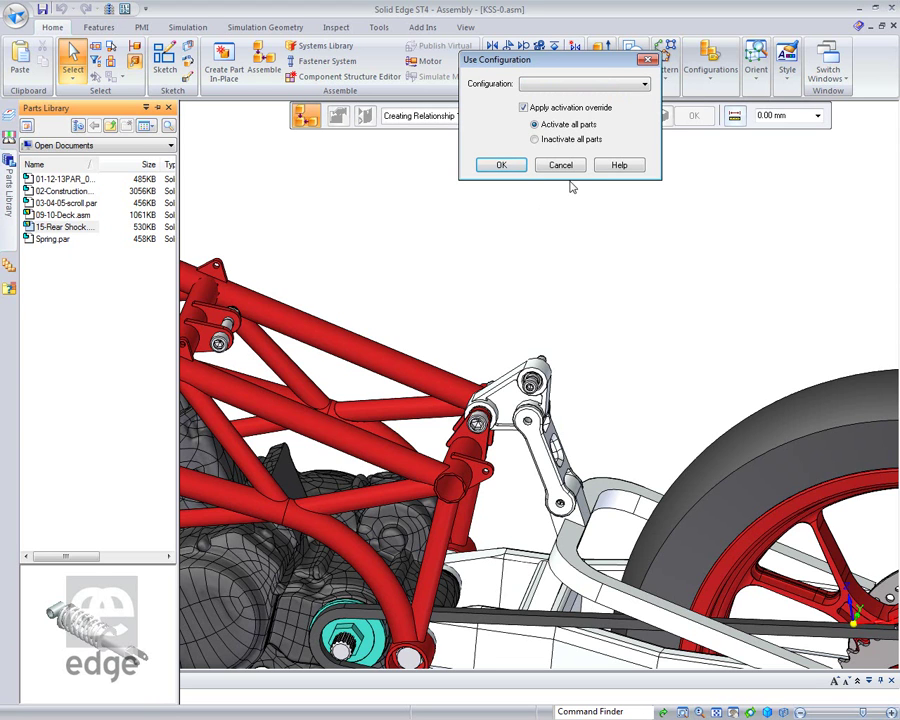
left_click(644, 85)
left_click(635, 96)
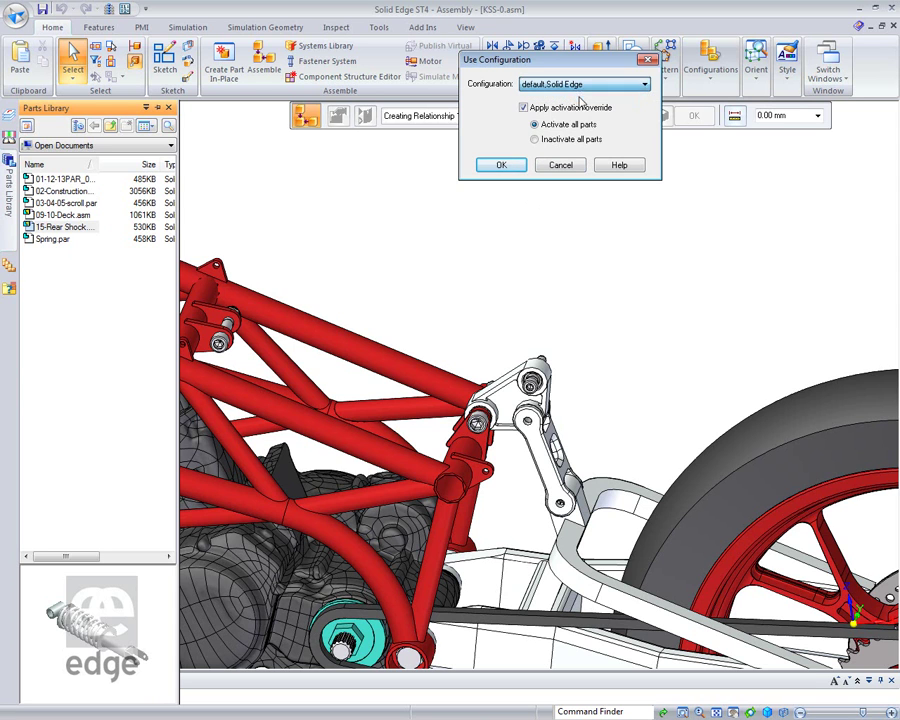
left_click(503, 165)
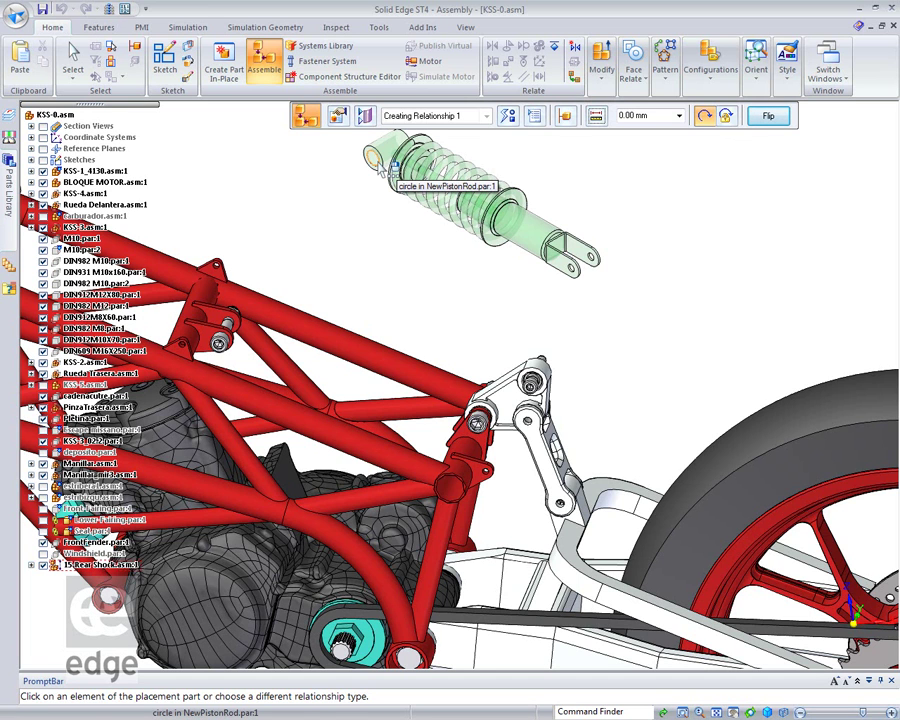
Step: Axially align the bore of the shock's piston rod eye with the cylindrical face at the frame's upper shock bracket
right_click(378, 168)
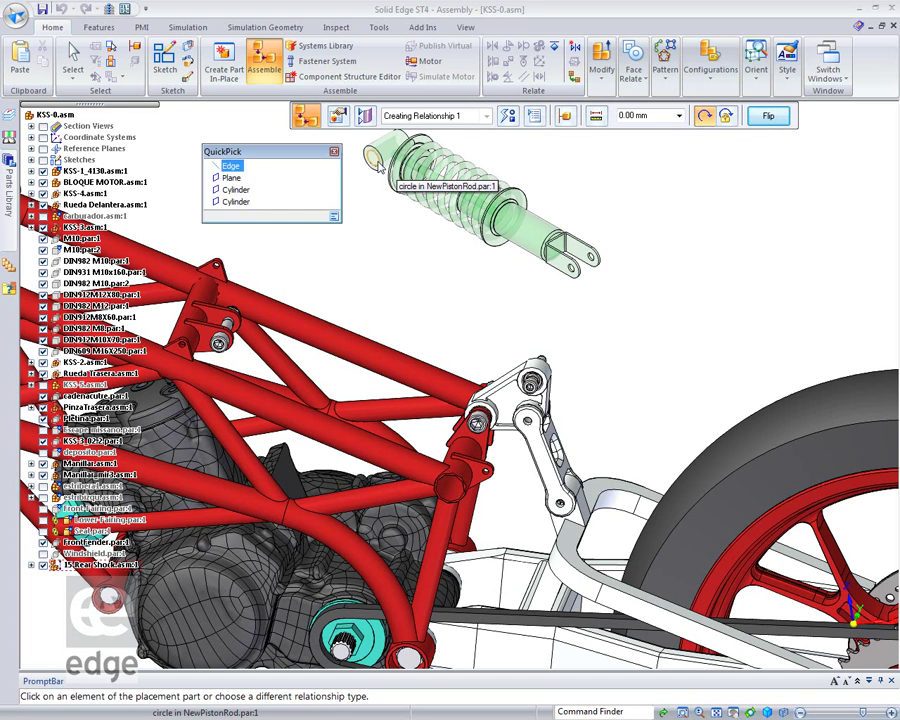
left_click(236, 190)
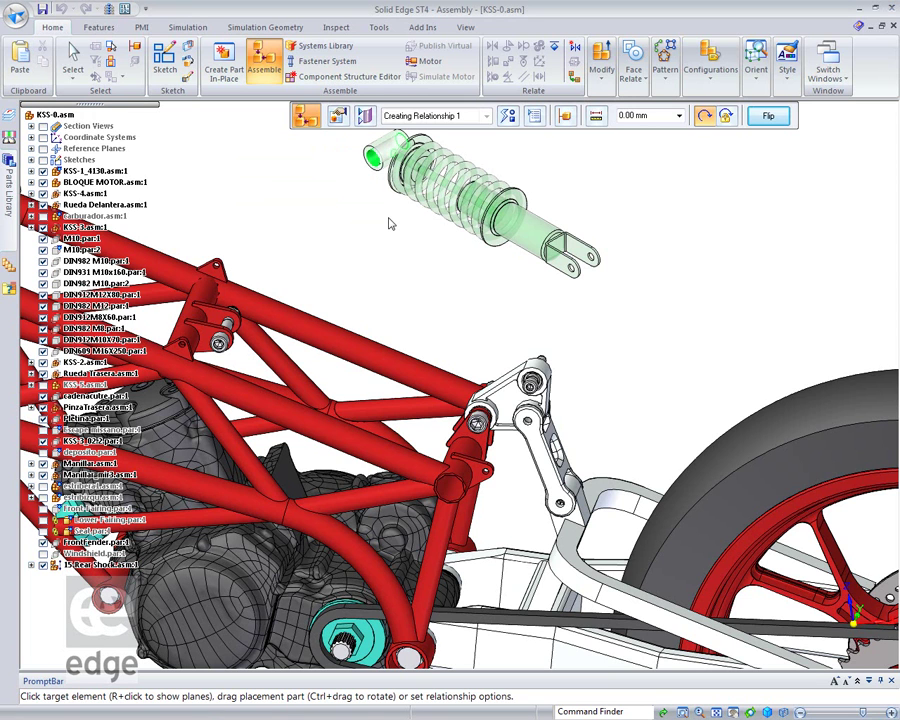
left_click(565, 115)
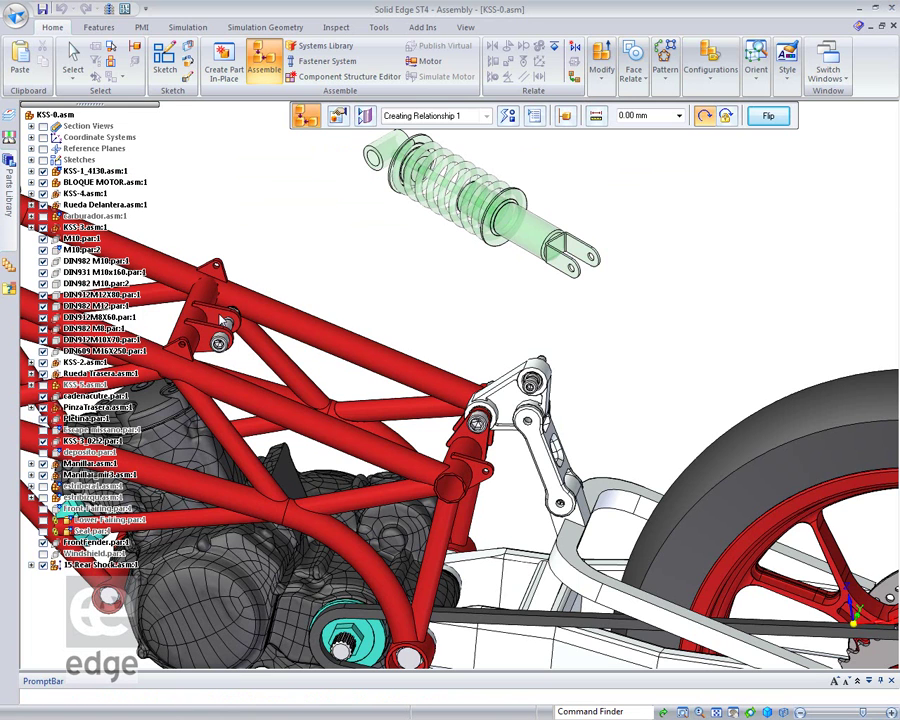
right_click(317, 258)
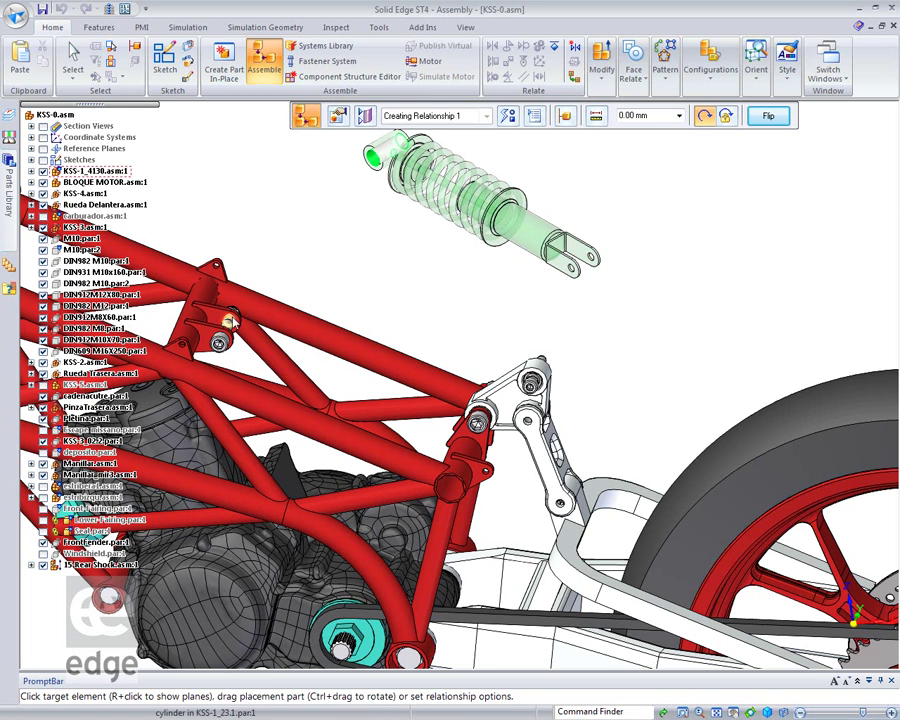
left_click(229, 320)
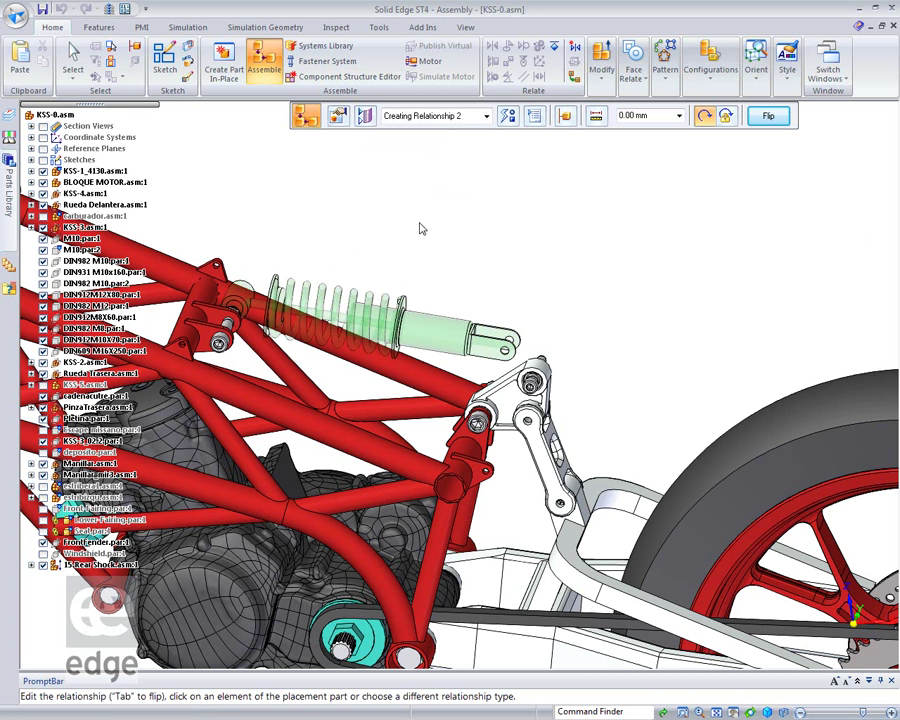
Step: Mate the flat side face of the shock's piston rod eye to the planar face of the frame's upper shock bracket at 0.00 mm offset
right_click(243, 289)
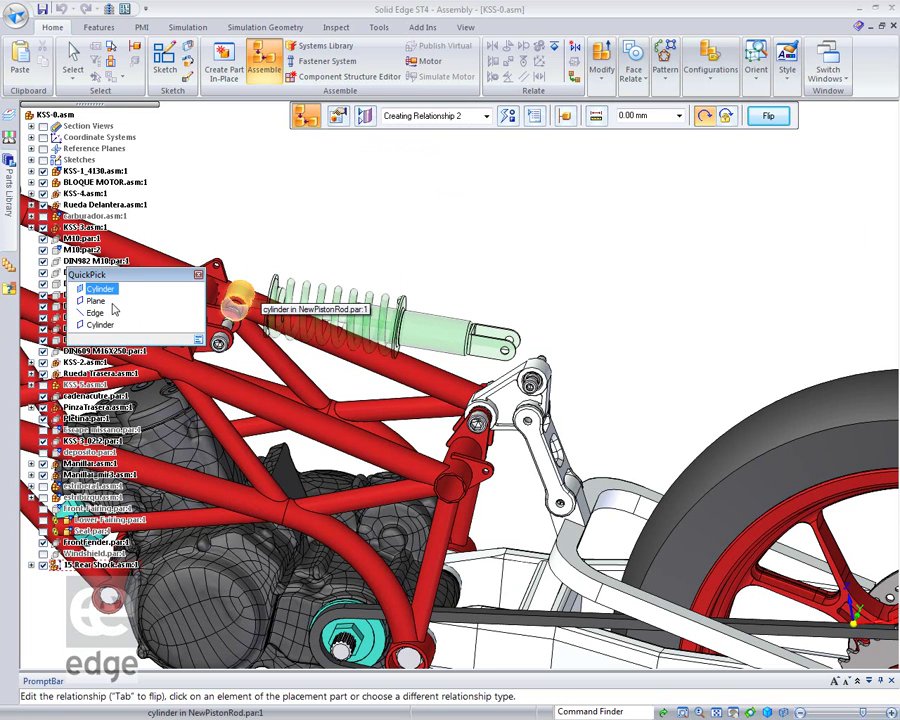
left_click(96, 301)
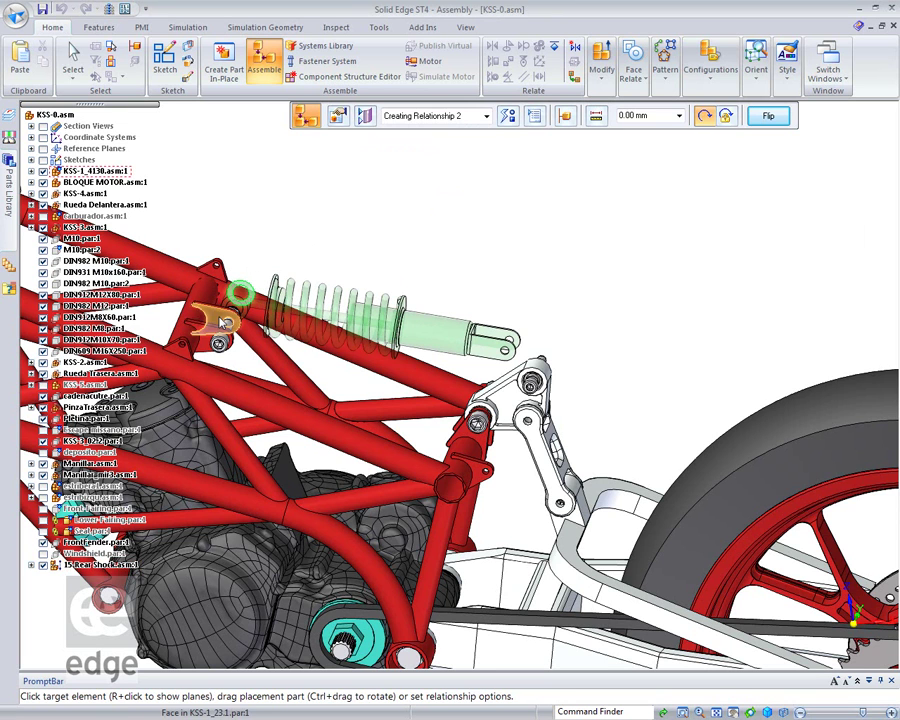
left_click(153, 223)
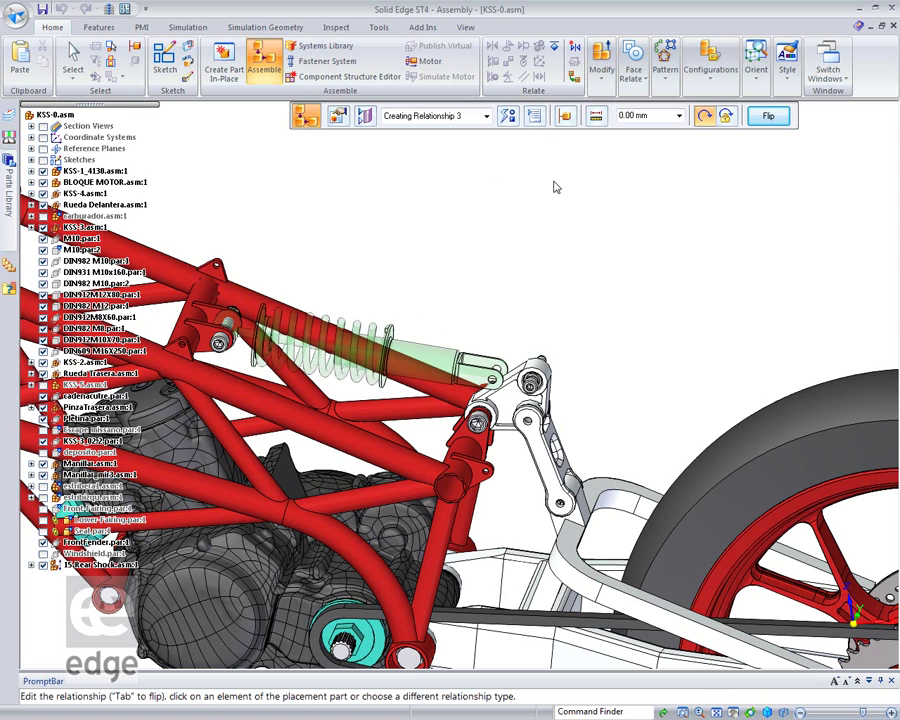
Step: Axially align the hole in the shock cylinder's clevis with the upper bore of the suspension rocker and finish placing the shock
left_click(494, 381)
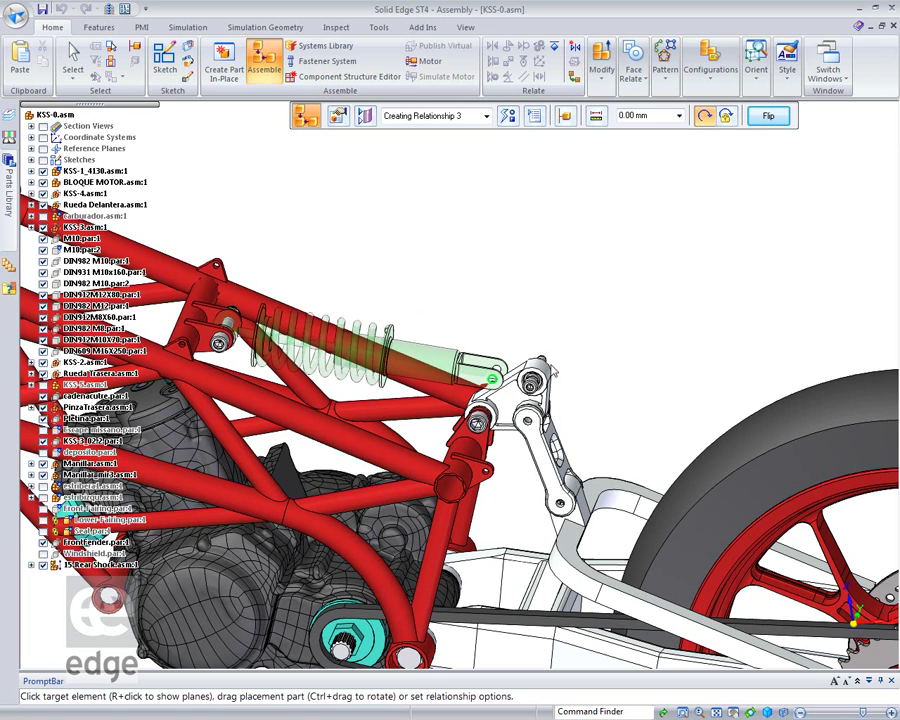
left_click(495, 372)
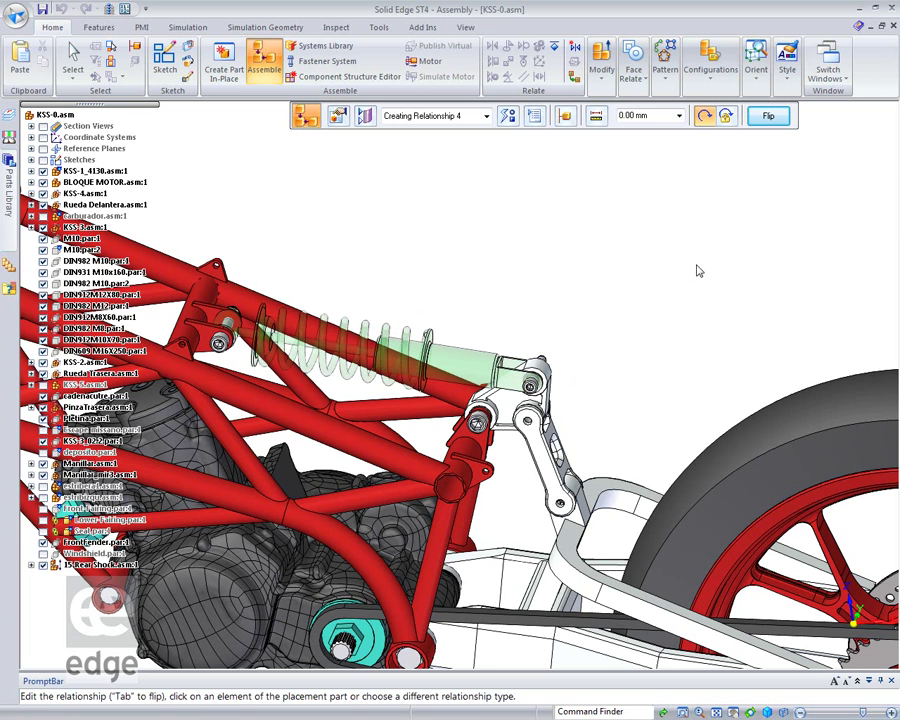
key("Escape")
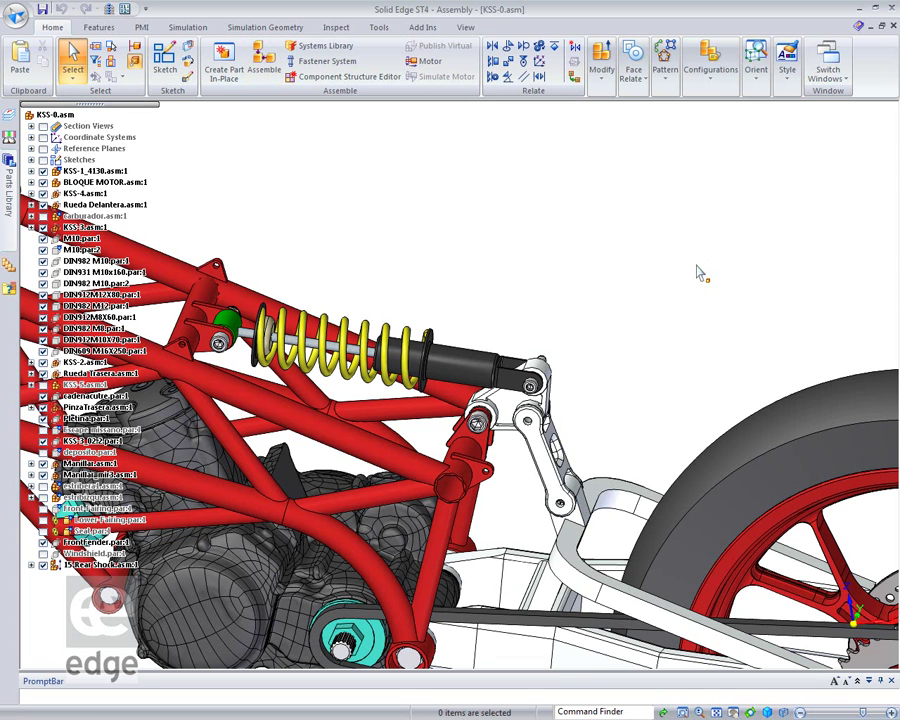
Step: Use Drag Component with no analysis to raise the rear tyre in several stages, and step back through all the logged movements
left_click(603, 80)
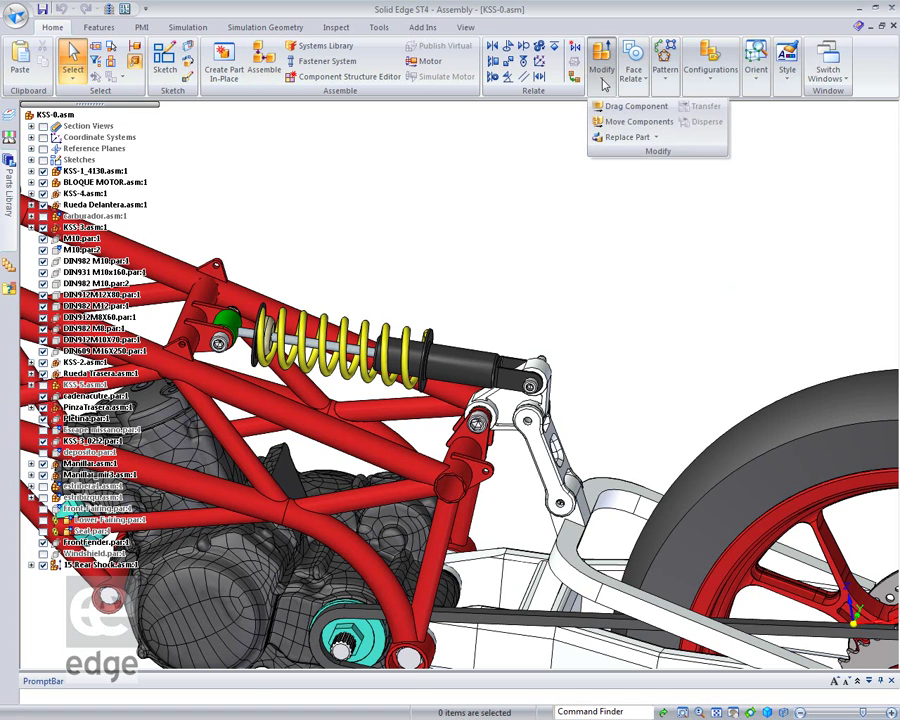
left_click(630, 107)
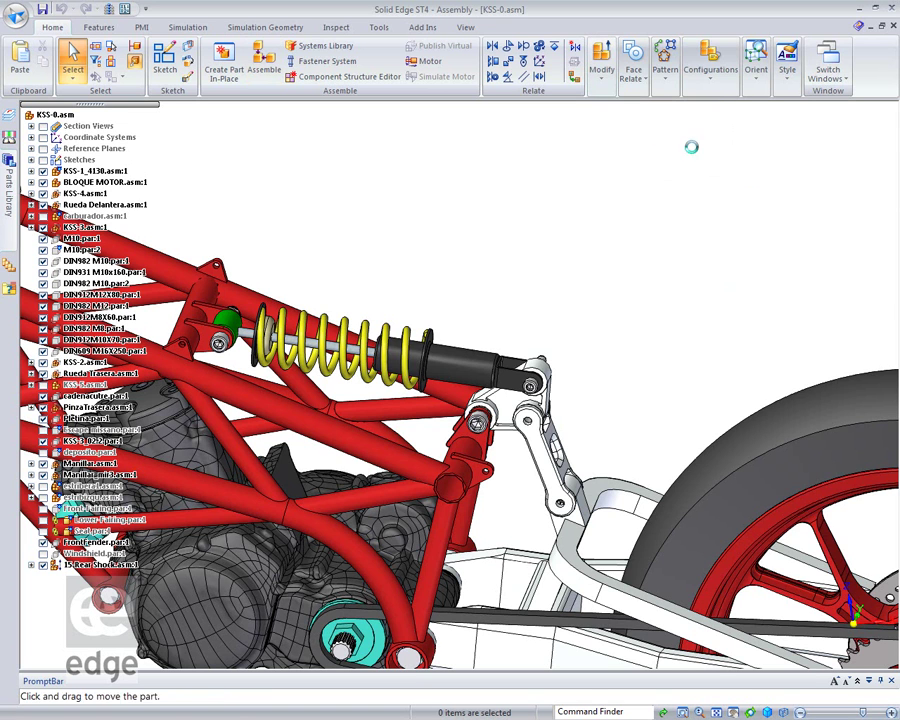
left_click(845, 428)
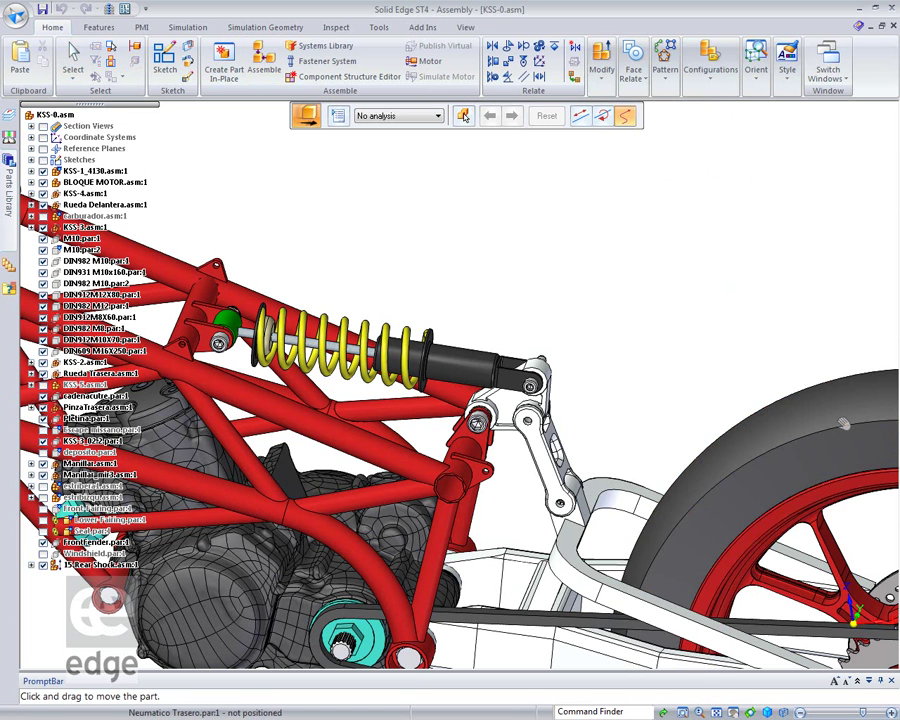
left_click_drag(845, 428, 851, 384)
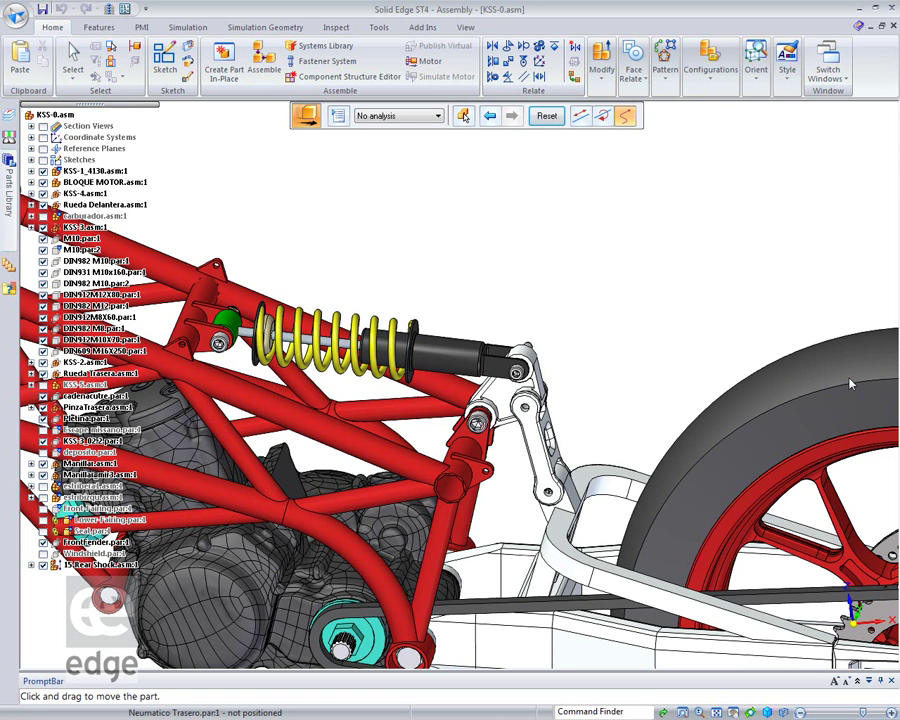
left_click_drag(850, 383, 818, 240)
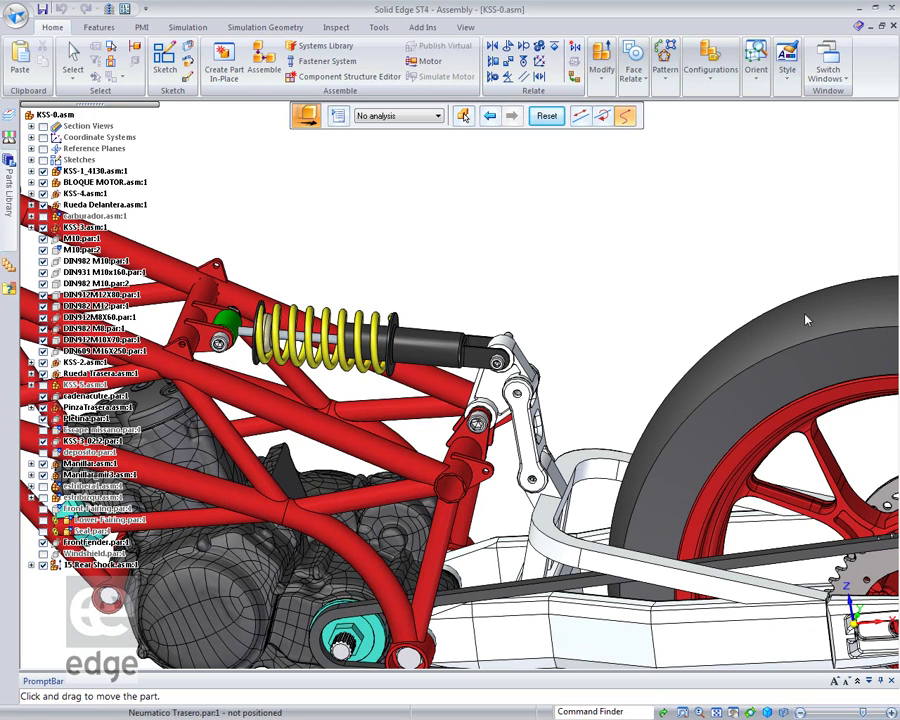
left_click_drag(800, 347, 803, 301)
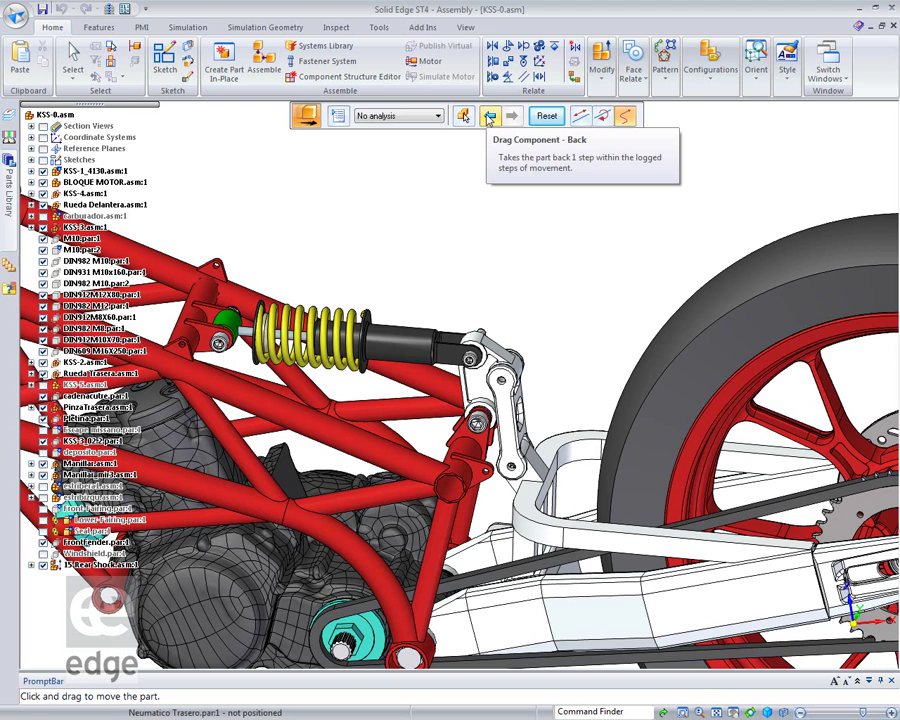
left_click(490, 117)
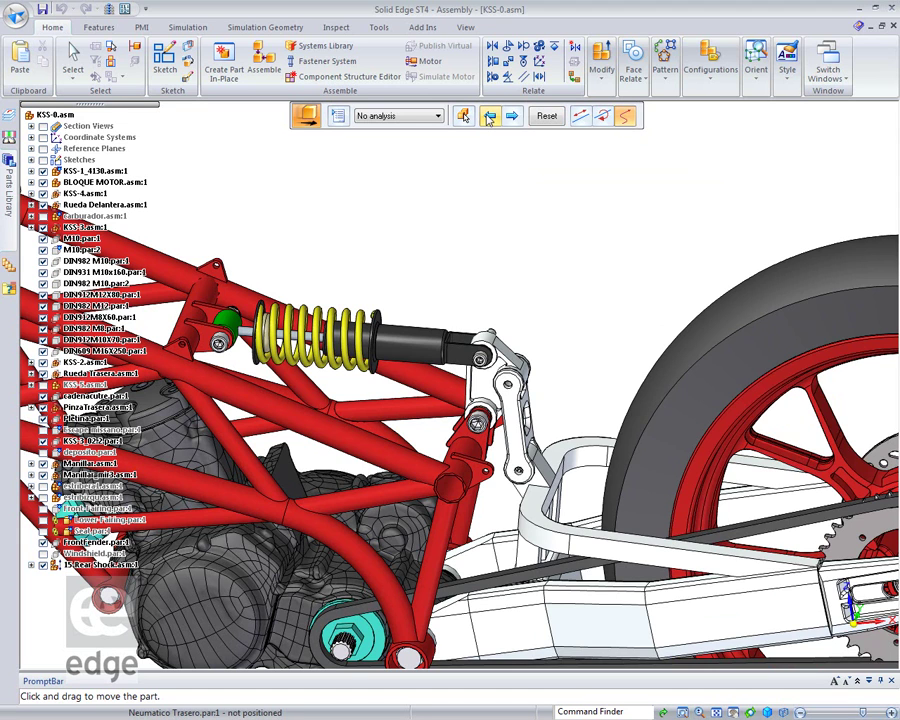
left_click(490, 117)
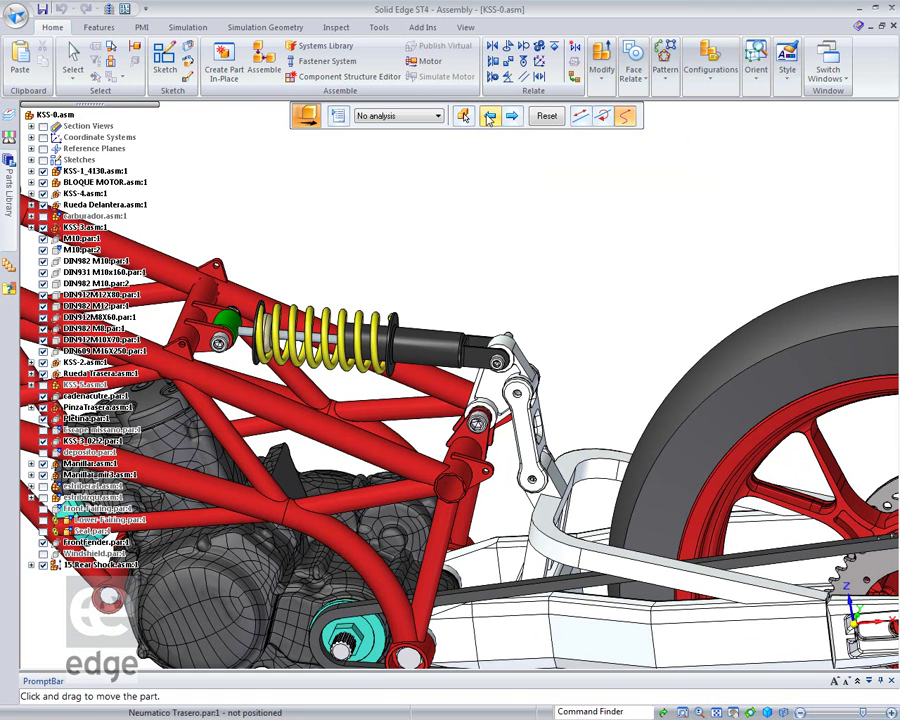
left_click(490, 117)
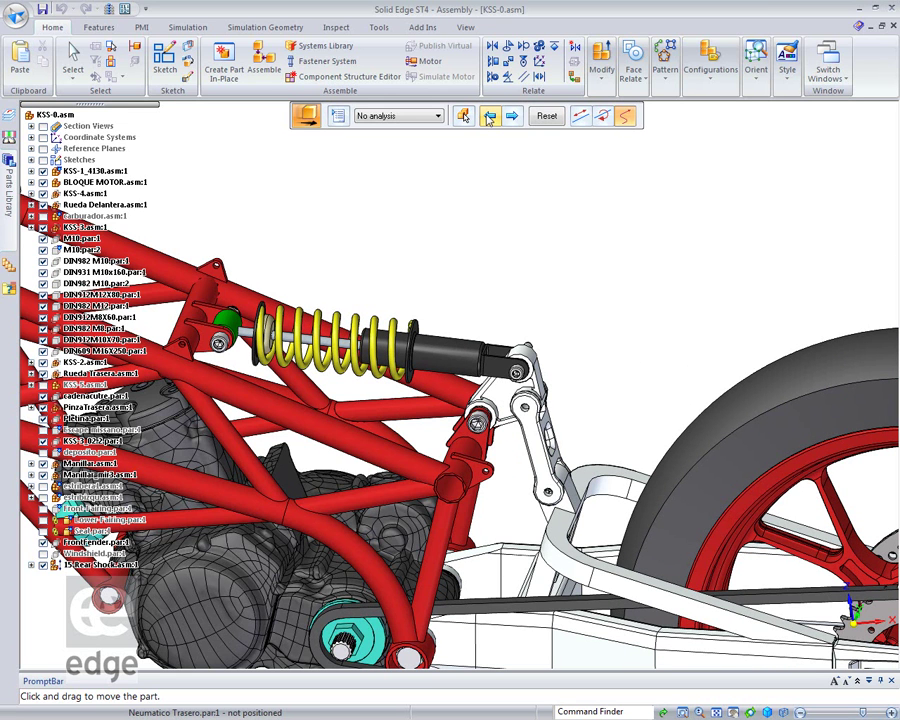
left_click(490, 117)
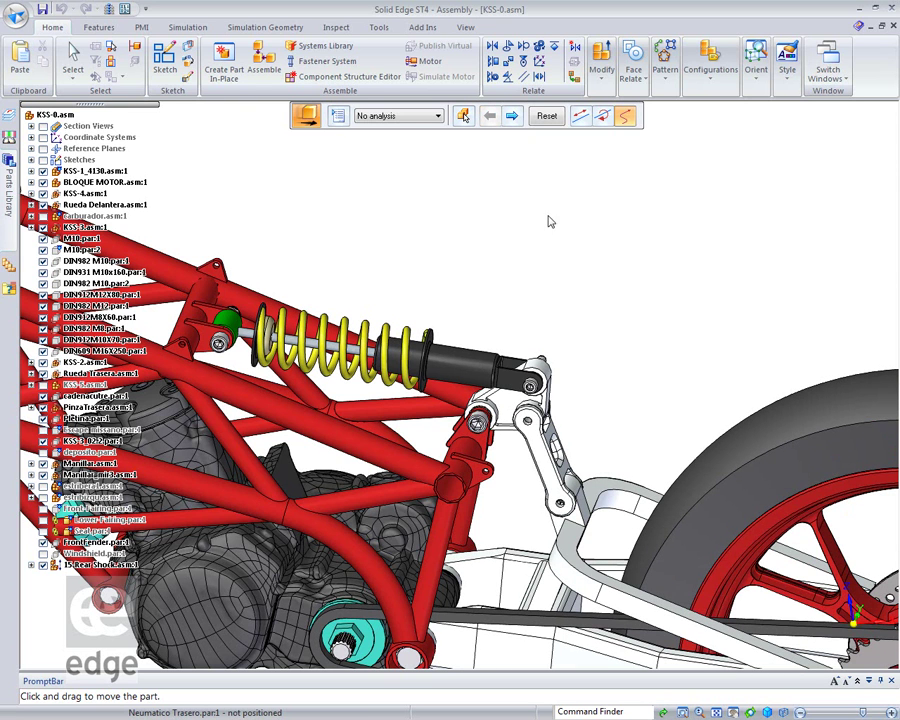
Step: Examine the Assembly settings in Solid Edge Options for placing assemblies as adjustable, and close the dialog without changes
left_click(16, 17)
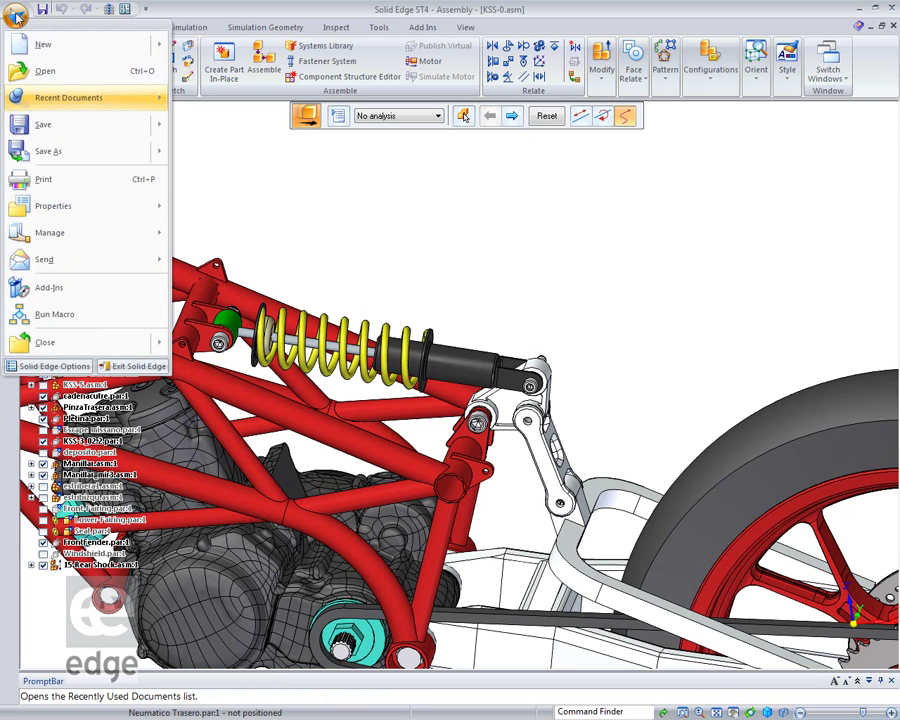
left_click(37, 367)
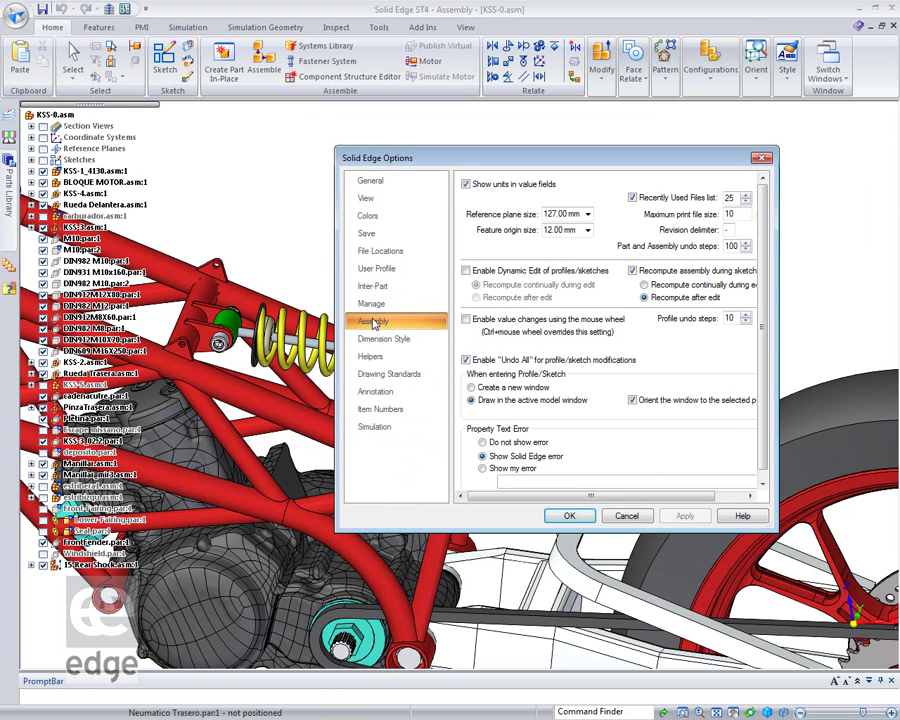
left_click(373, 322)
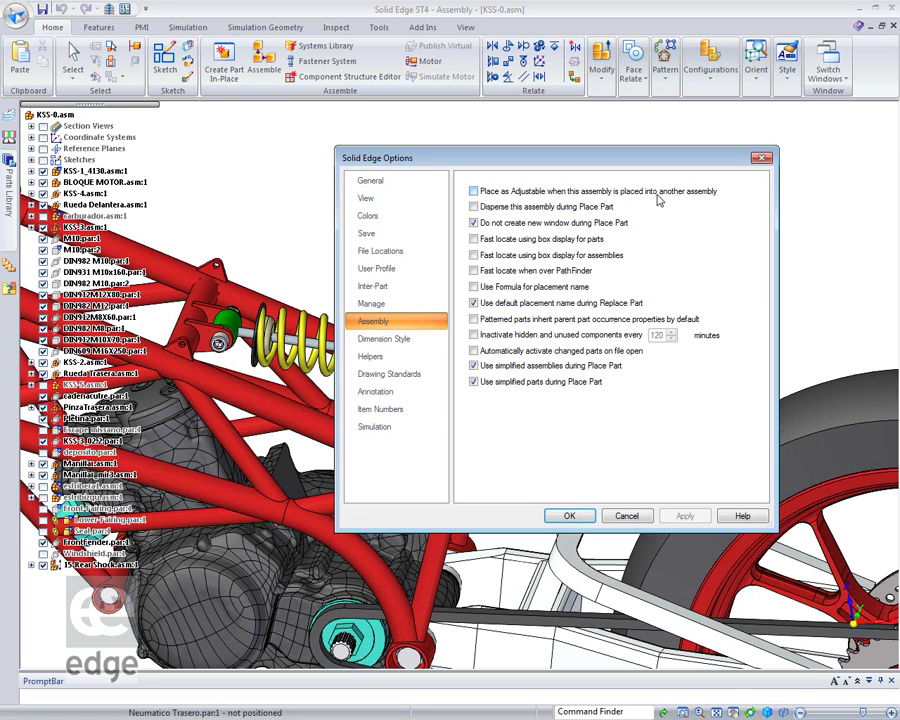
left_click(624, 518)
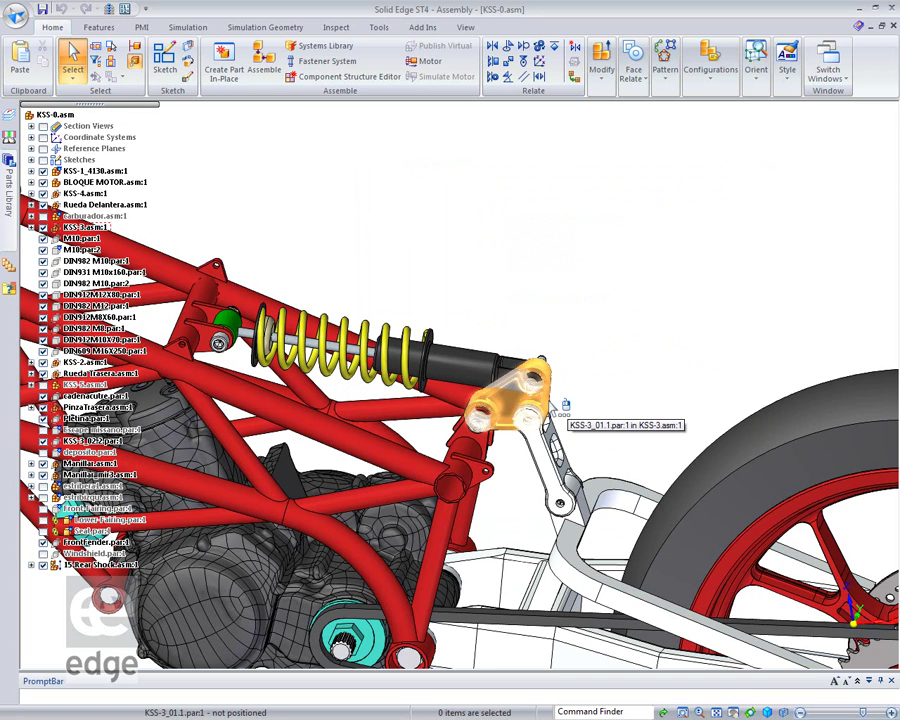
Step: Change 15-Rear Shock.asm from adjustable to a rigid assembly, accepting removal of its adjustable part definition
left_click(553, 405)
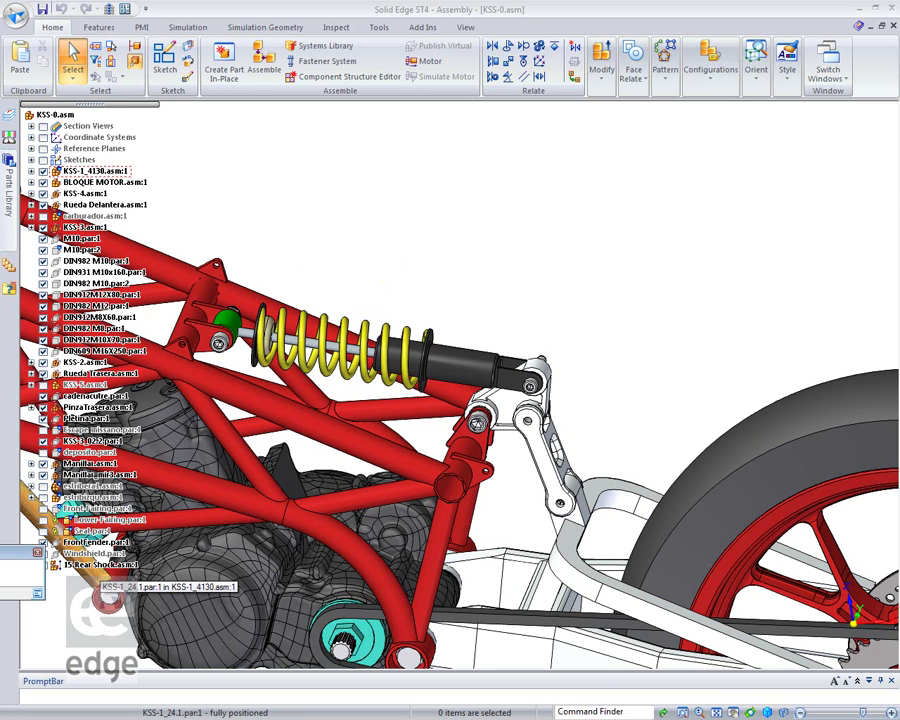
right_click(97, 575)
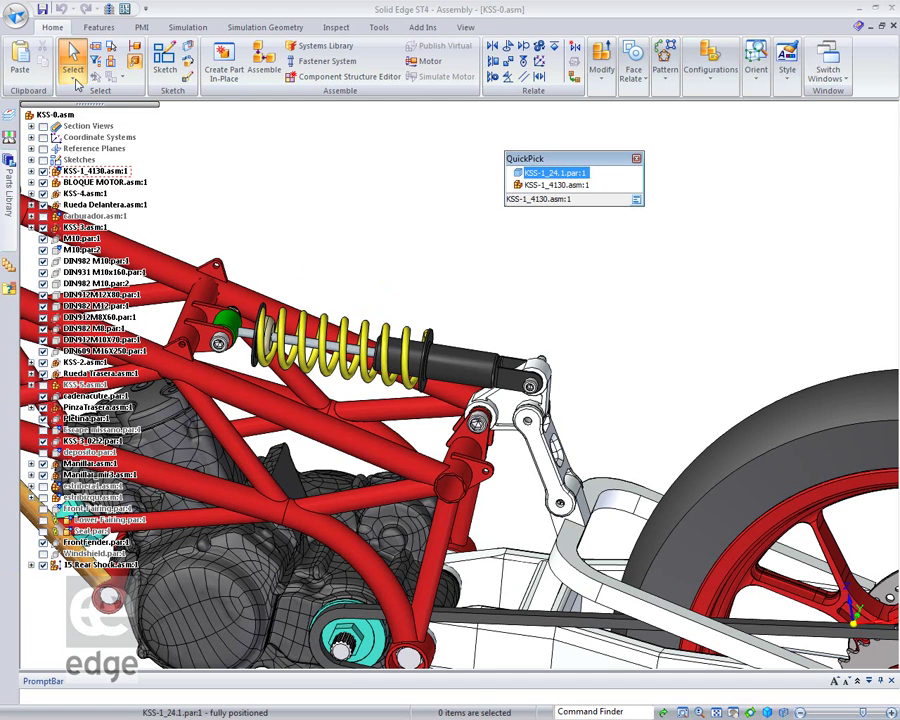
left_click(68, 567)
right_click(68, 564)
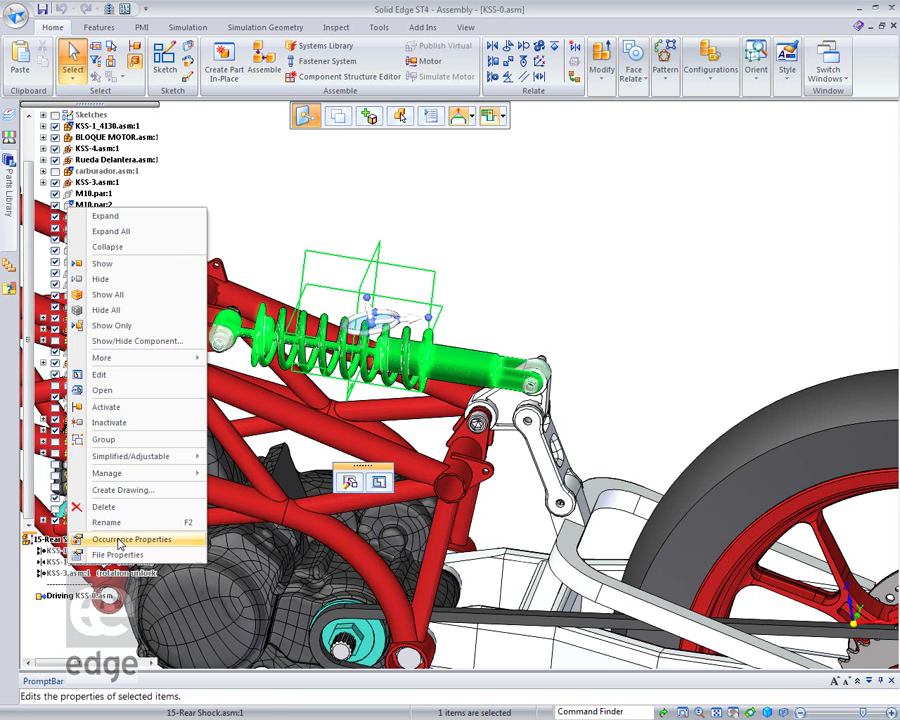
mouse_move(153, 462)
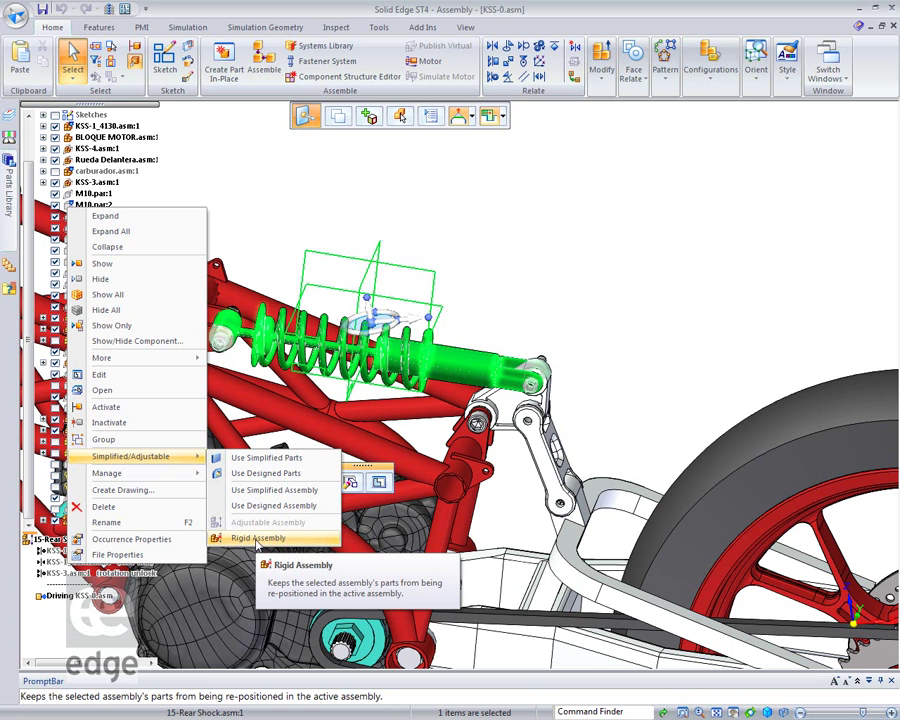
left_click(257, 539)
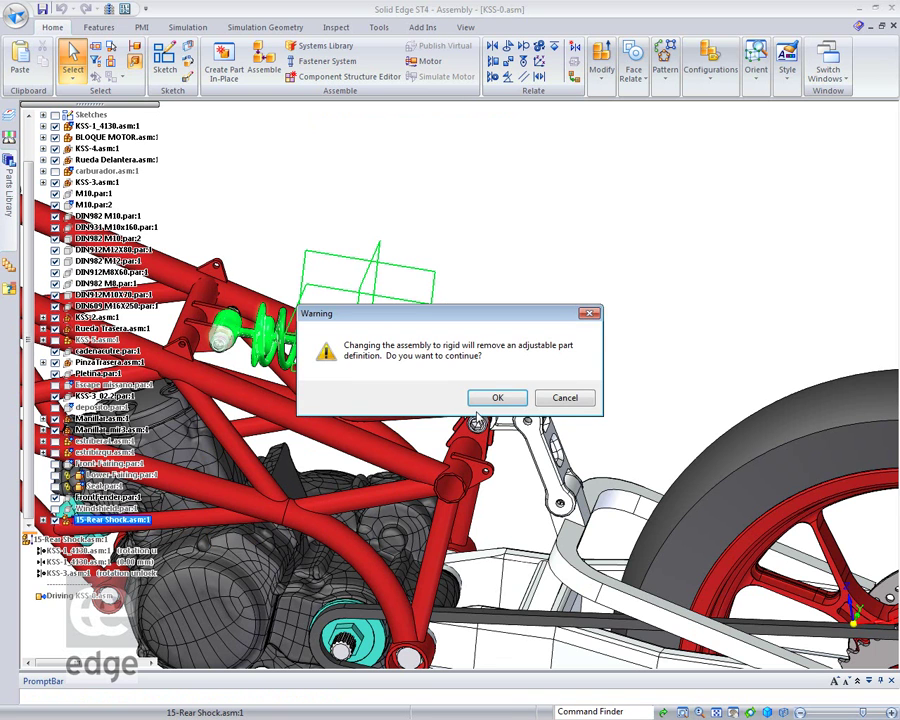
left_click(497, 397)
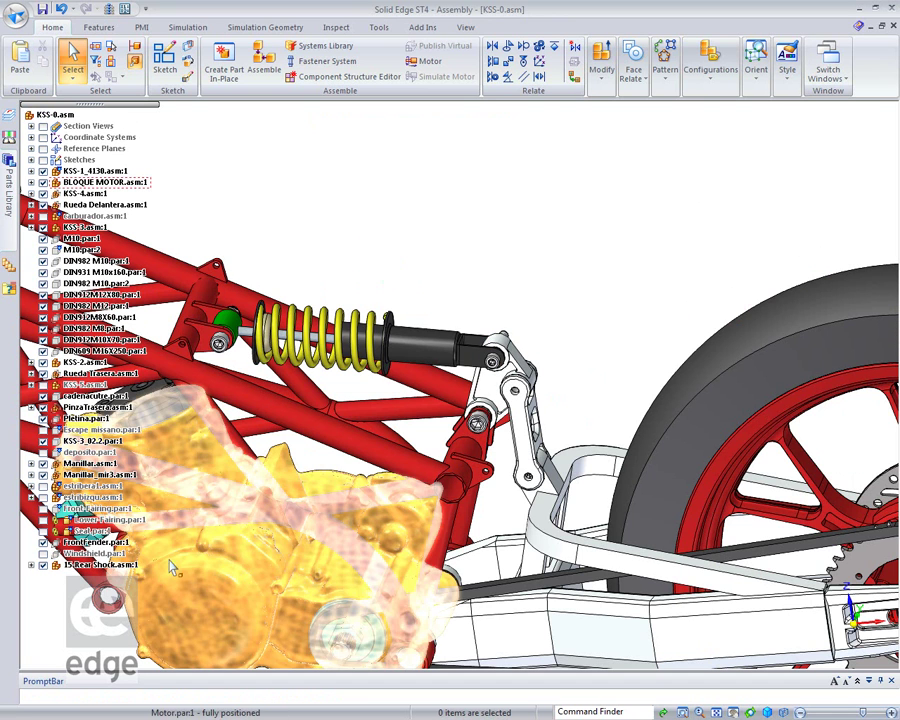
left_click(92, 564)
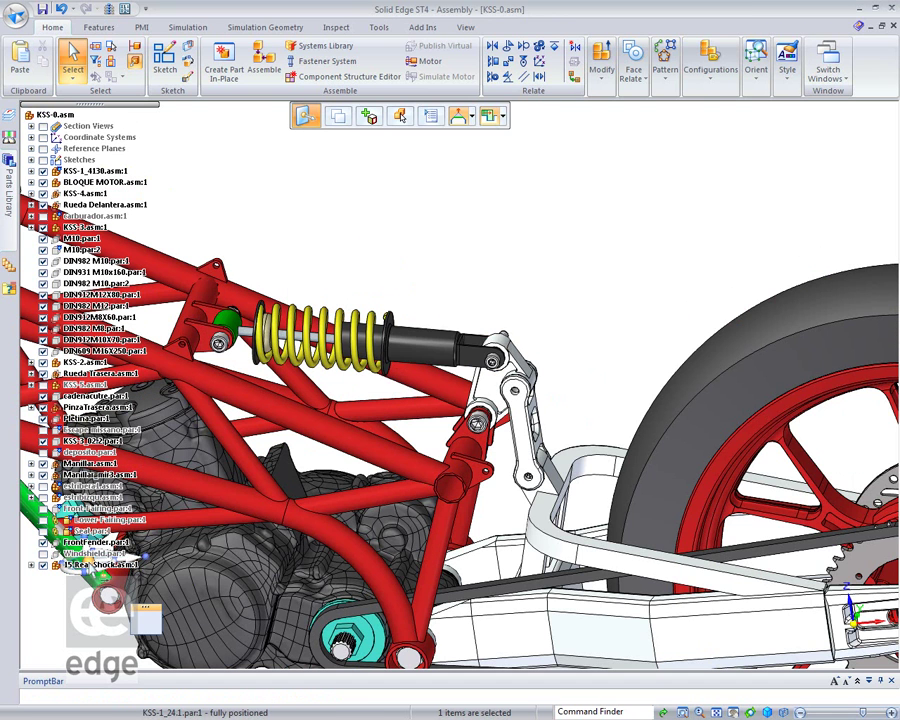
right_click(95, 565)
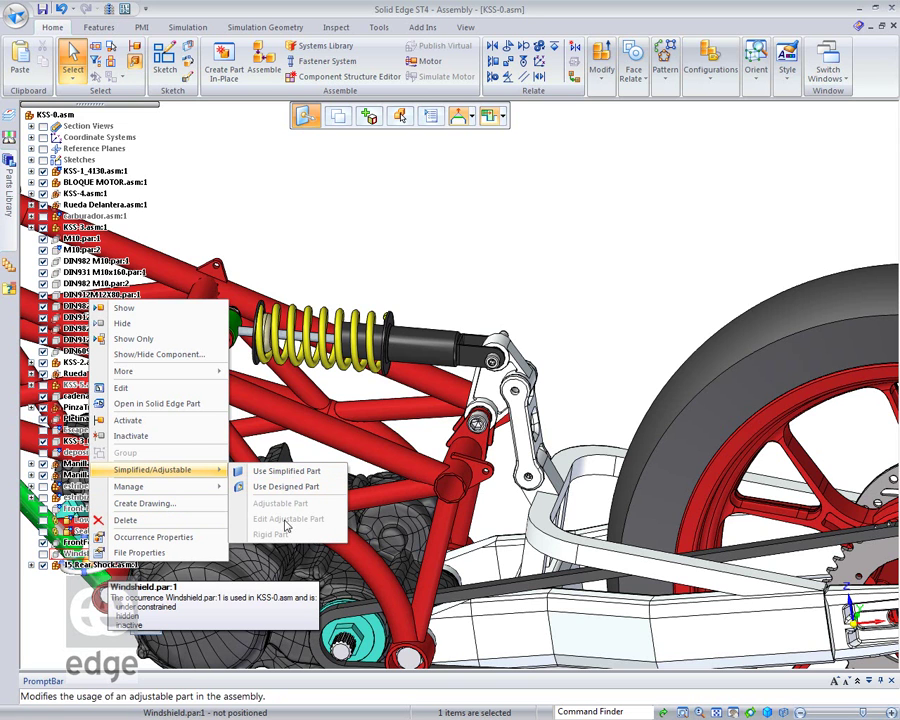
left_click(598, 242)
left_click(598, 242)
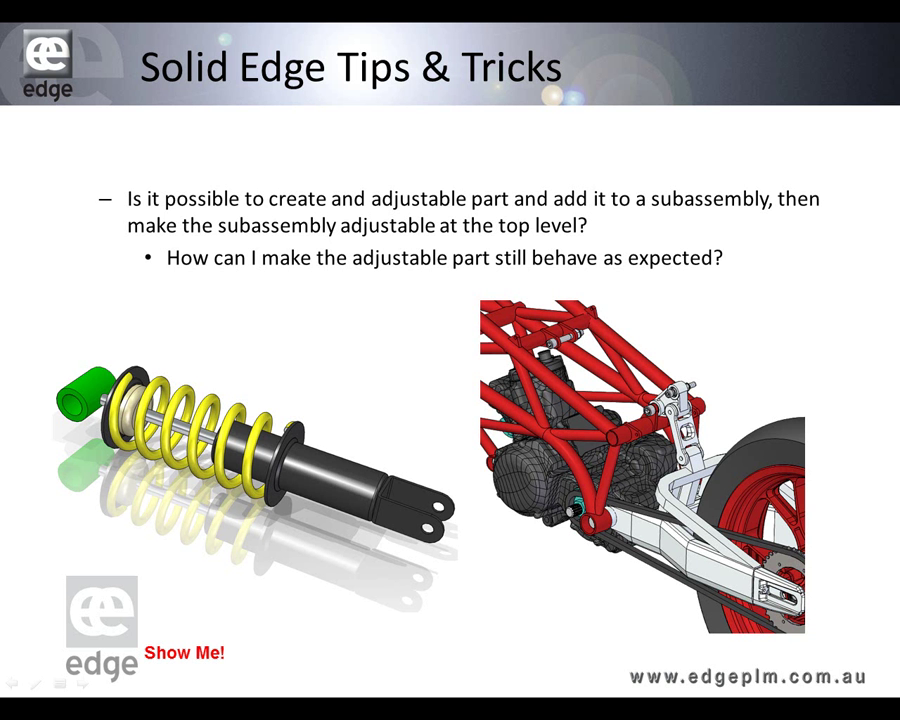
left_click(135, 582)
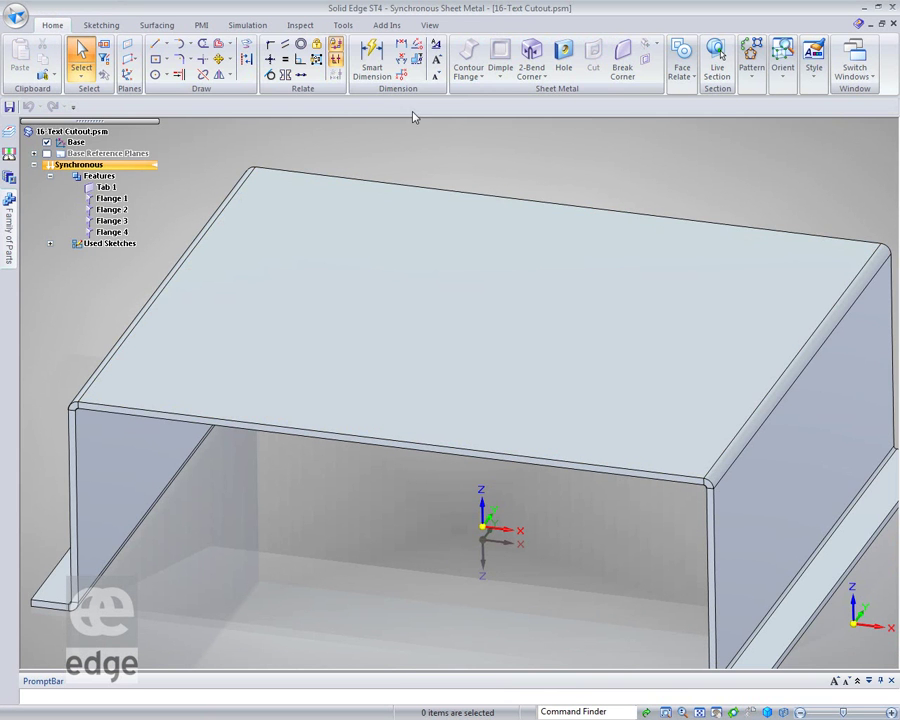
Step: Place the text profile "EDGE plm" in 30 mm Solid Edge Stencil on the top face of the sheet metal part, parallel to its front edge
left_click(96, 26)
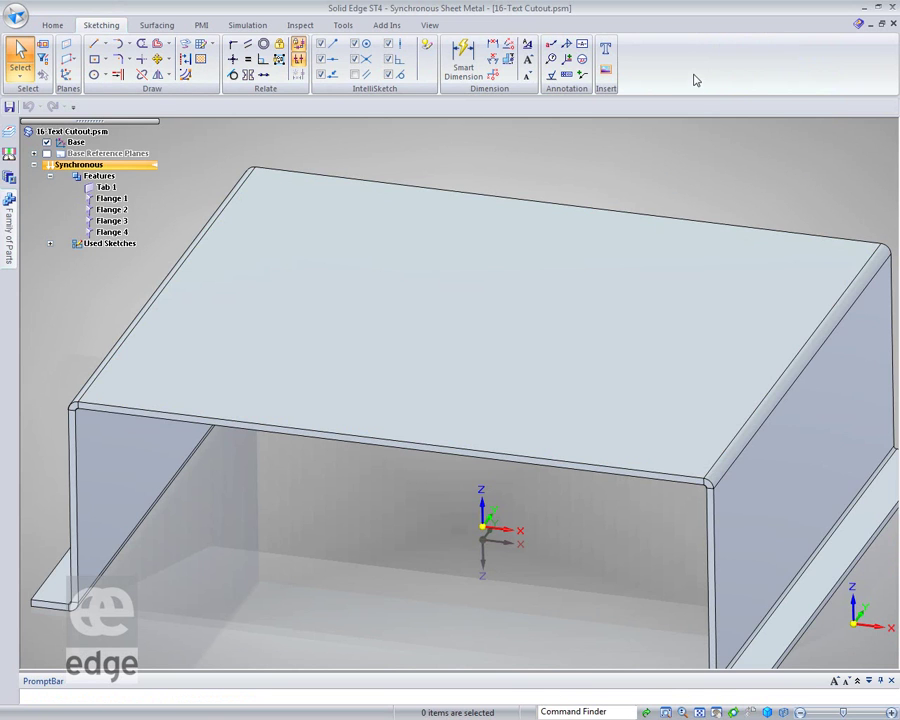
left_click(607, 52)
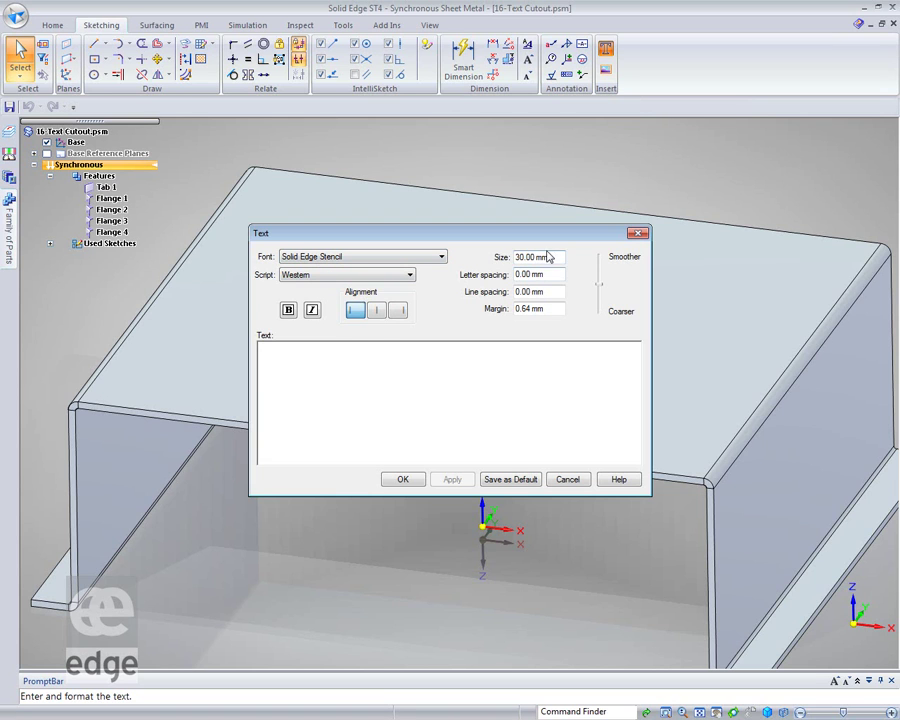
type("EDGE ")
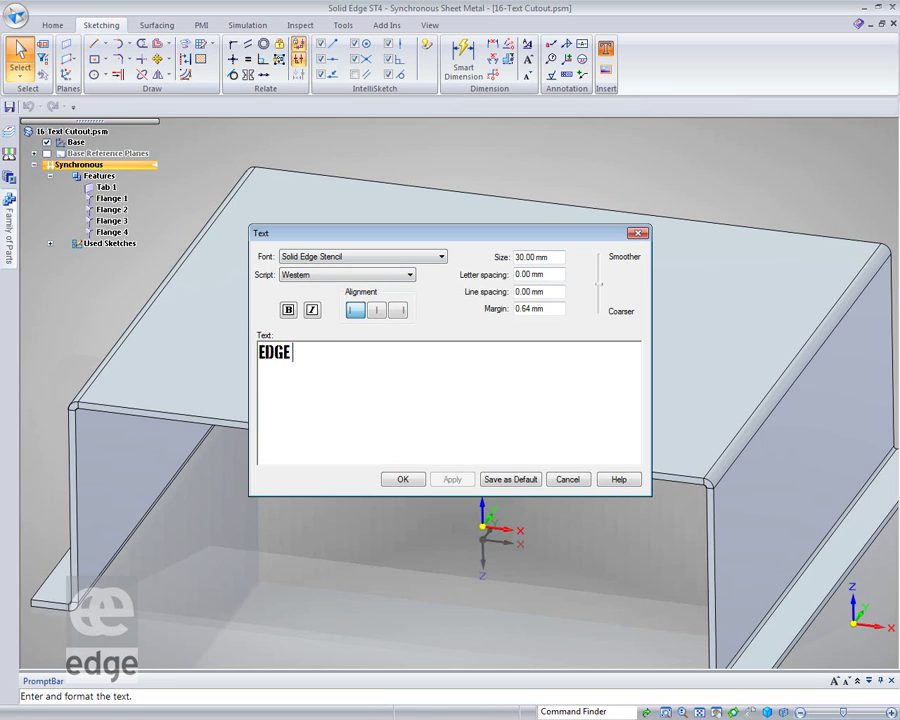
type("plm")
left_click(402, 480)
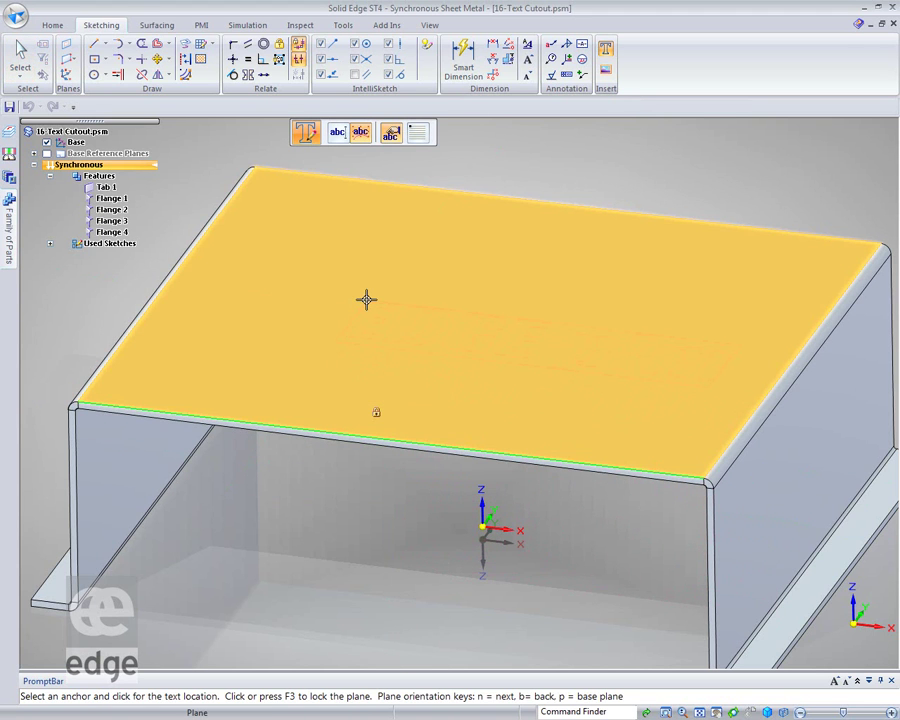
left_click(313, 261)
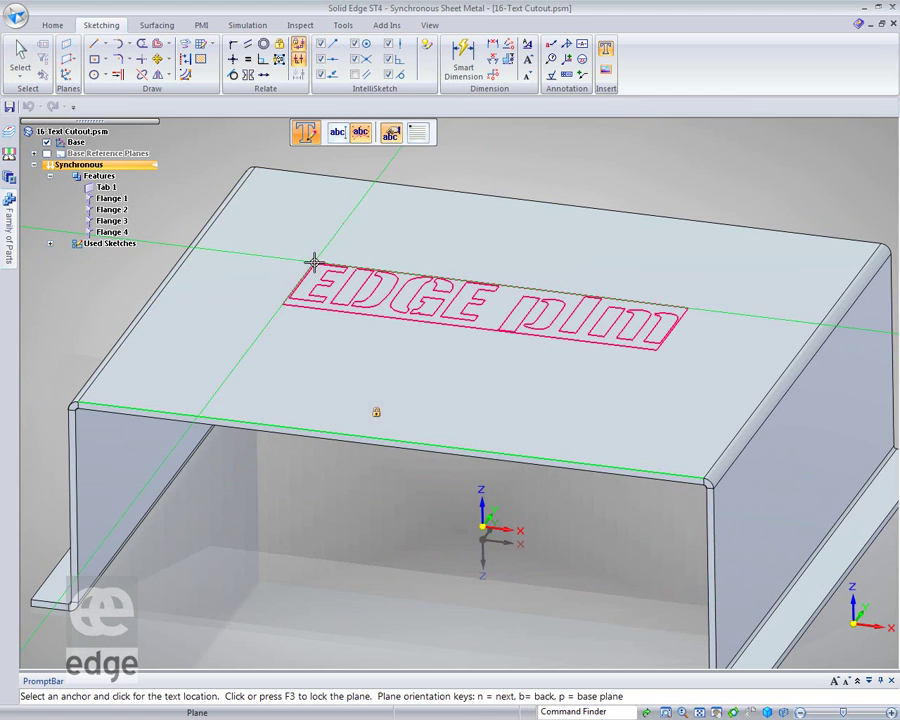
Step: Try to cut the top face directly with the placed "EDGE plm" text profile
key("Escape")
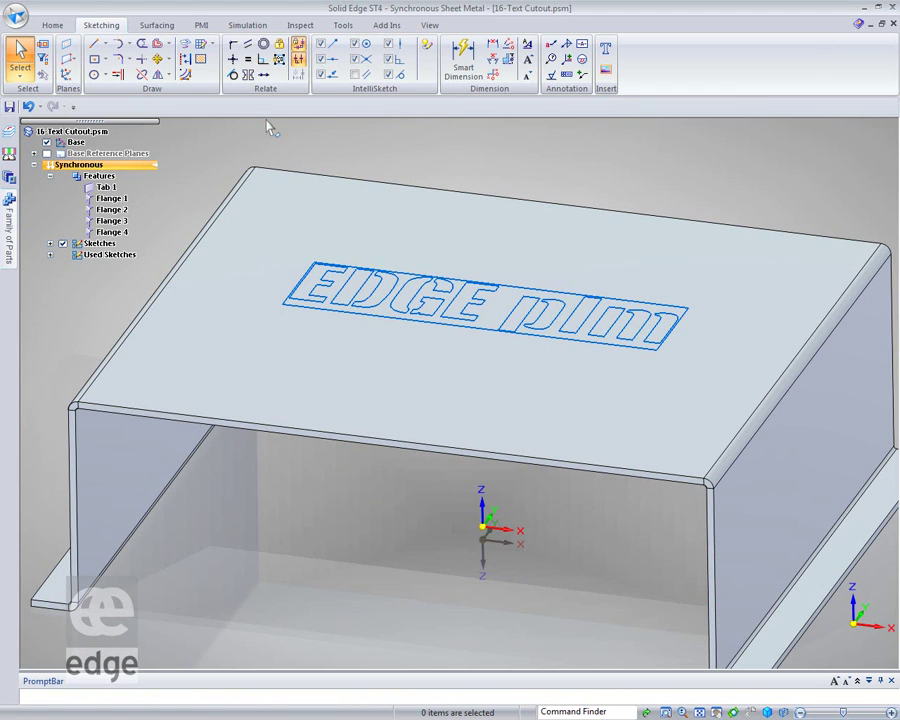
left_click(52, 25)
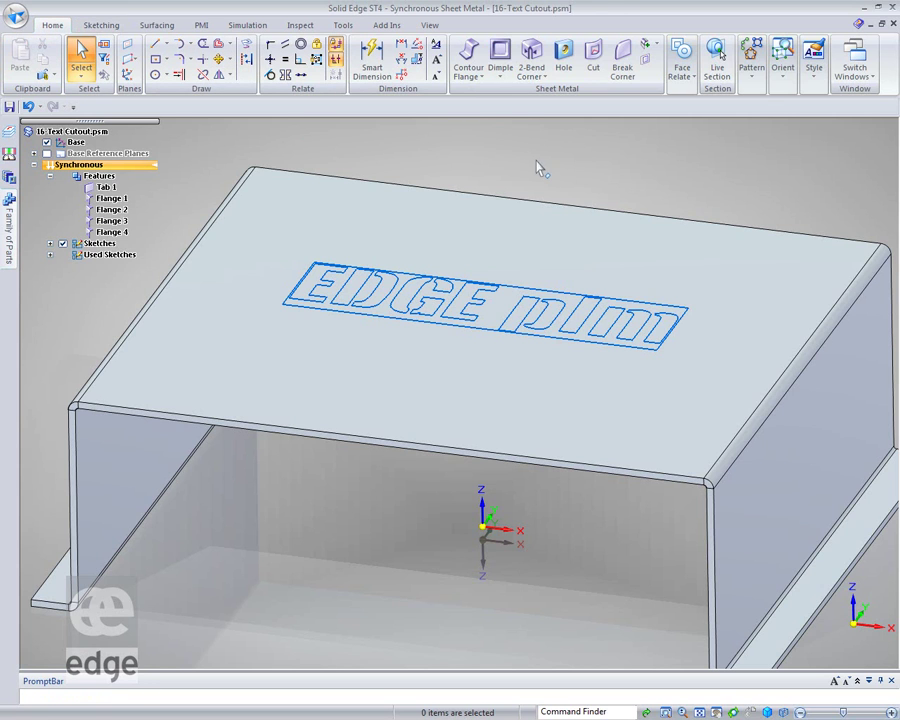
left_click(594, 66)
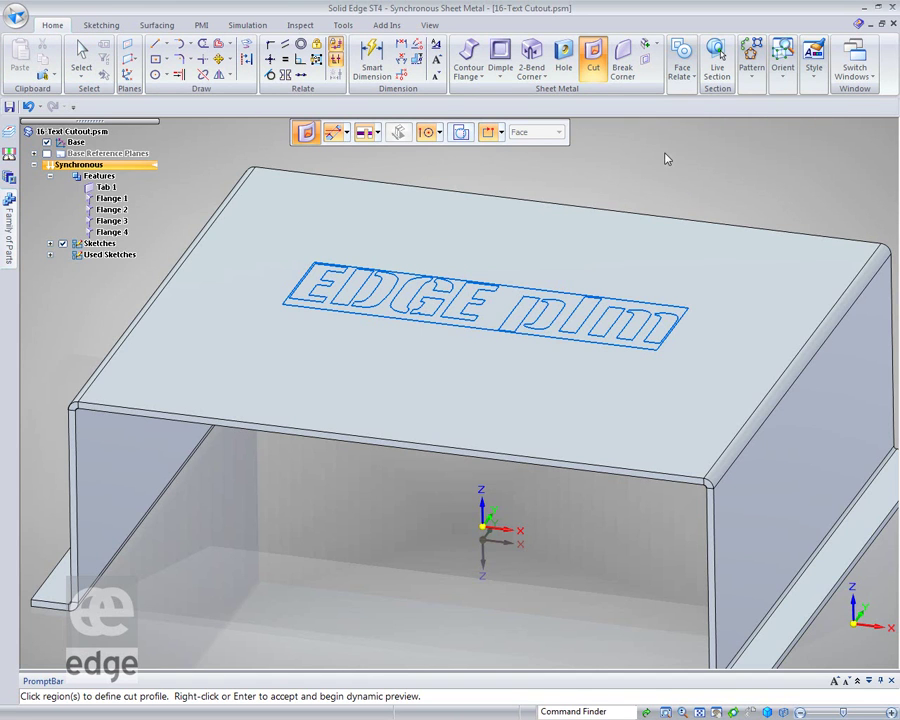
left_click(86, 55)
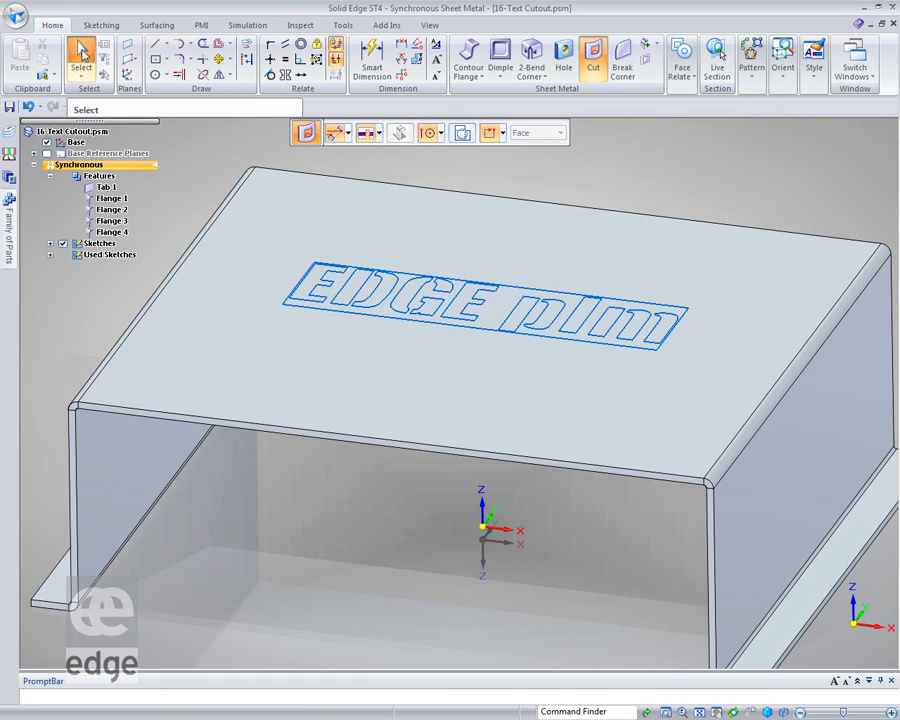
left_click(336, 62)
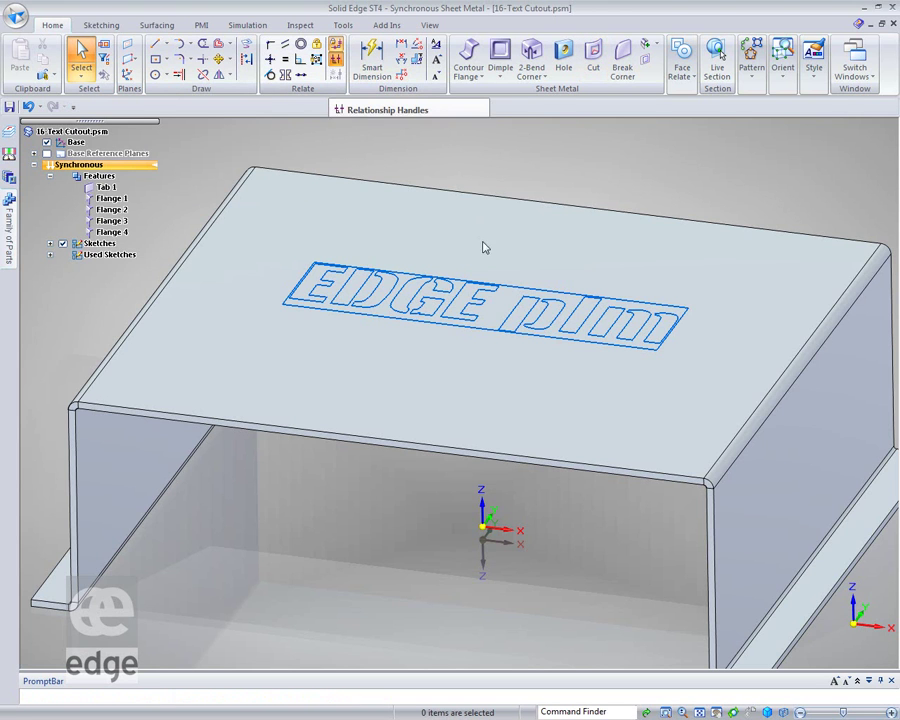
Step: Move Sketch 8, which holds the text profile, straight down from the top face into the open space below it
right_click(476, 305)
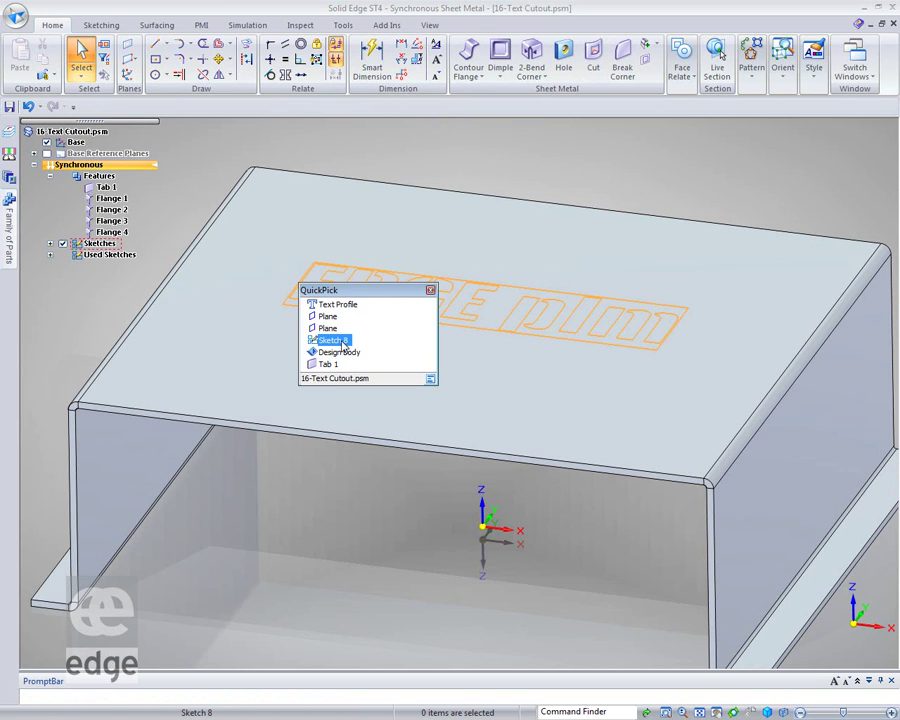
left_click(333, 340)
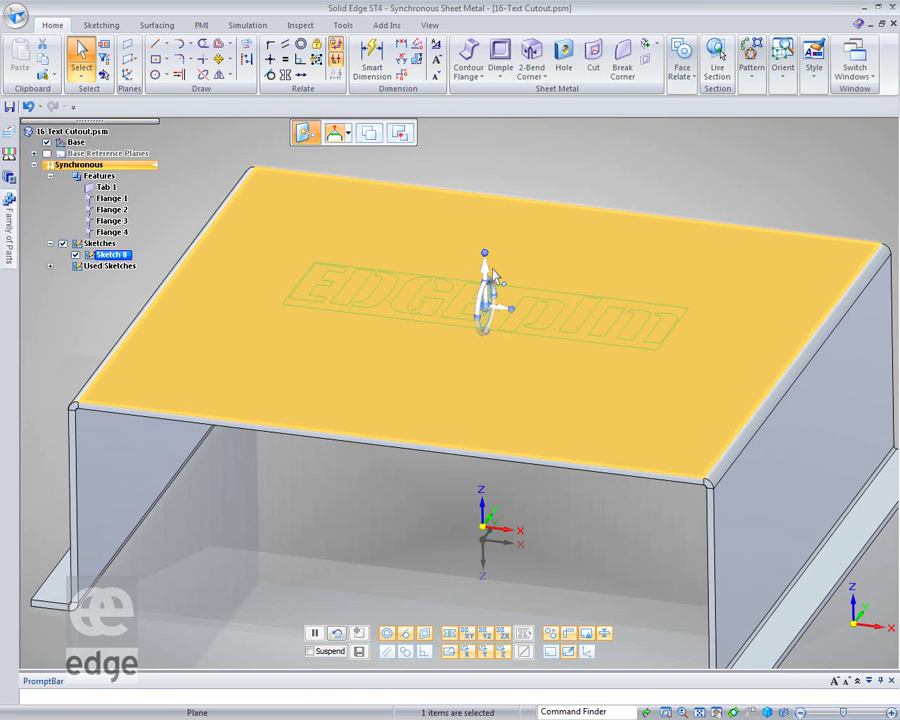
left_click(494, 285)
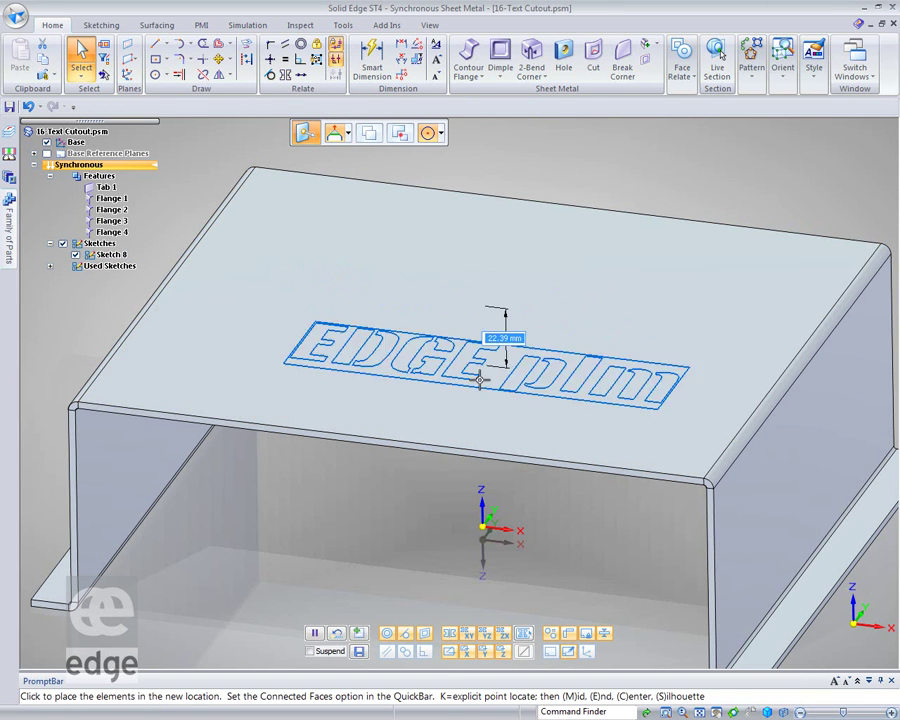
left_click(466, 530)
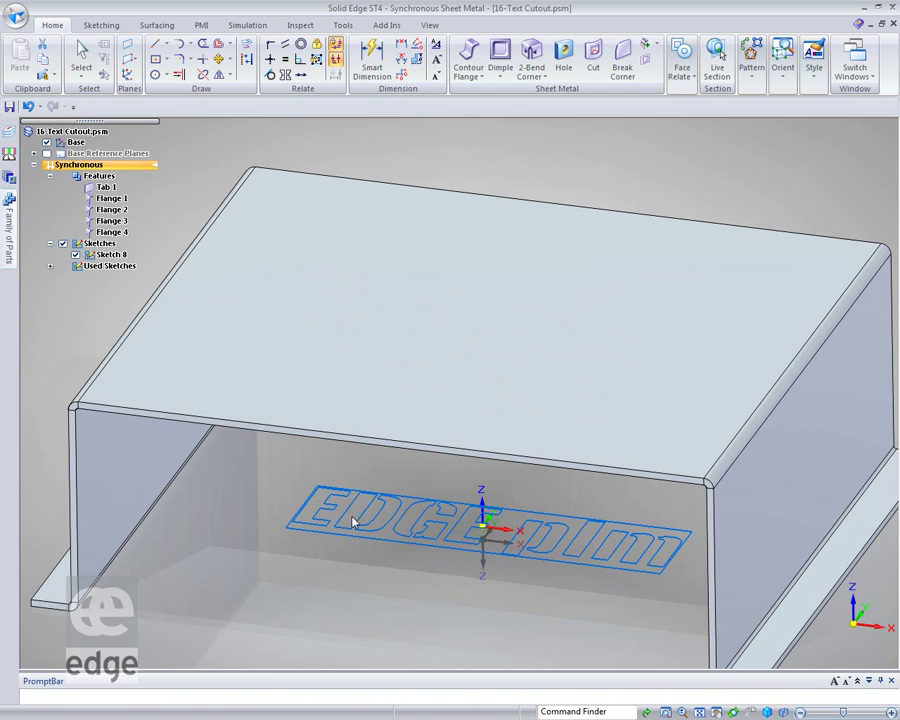
key("Escape")
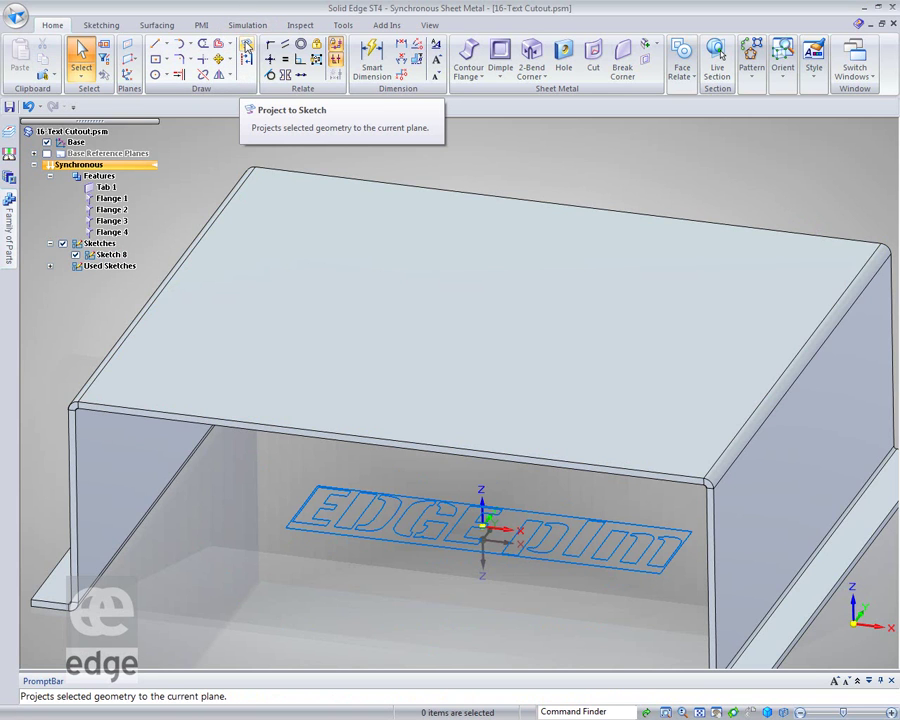
Step: Project the "EDGE plm" letter outlines onto the top face with Project to Sketch, using Wireframe Chain selection
left_click(246, 46)
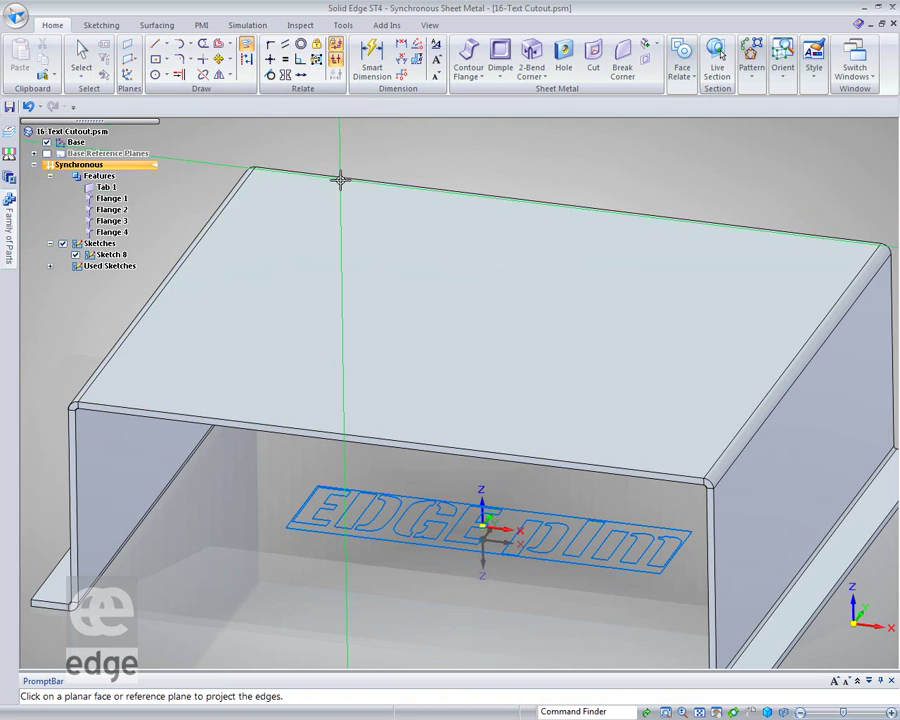
left_click(343, 259)
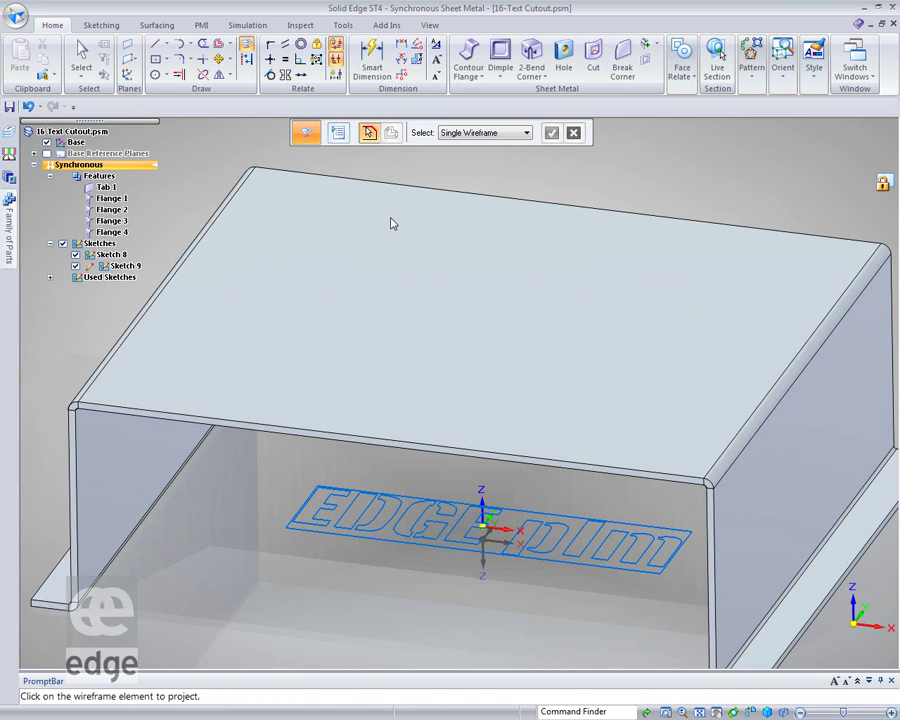
left_click(525, 134)
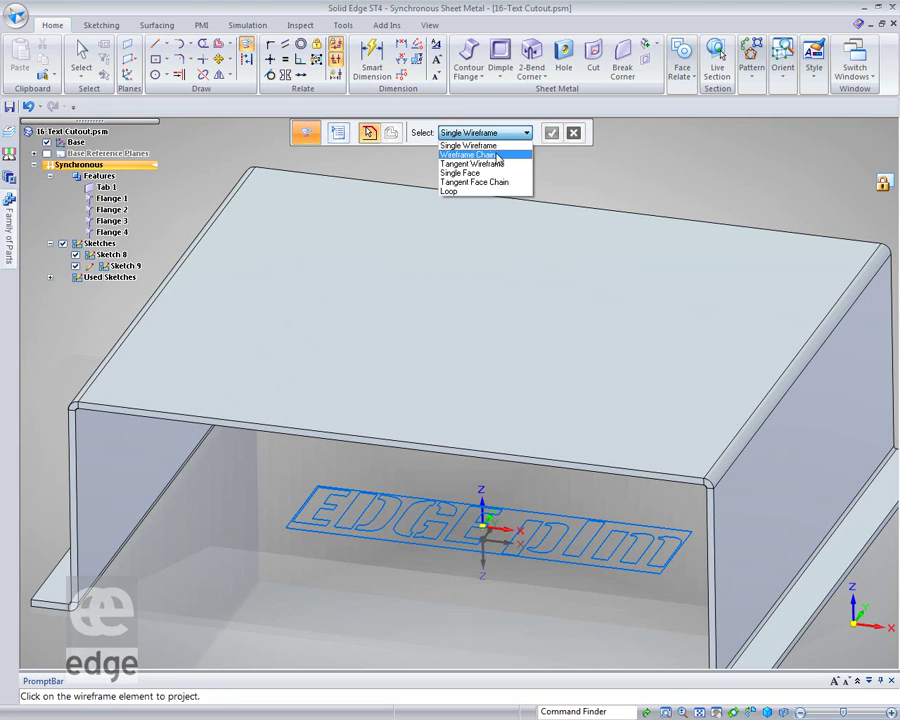
left_click(497, 158)
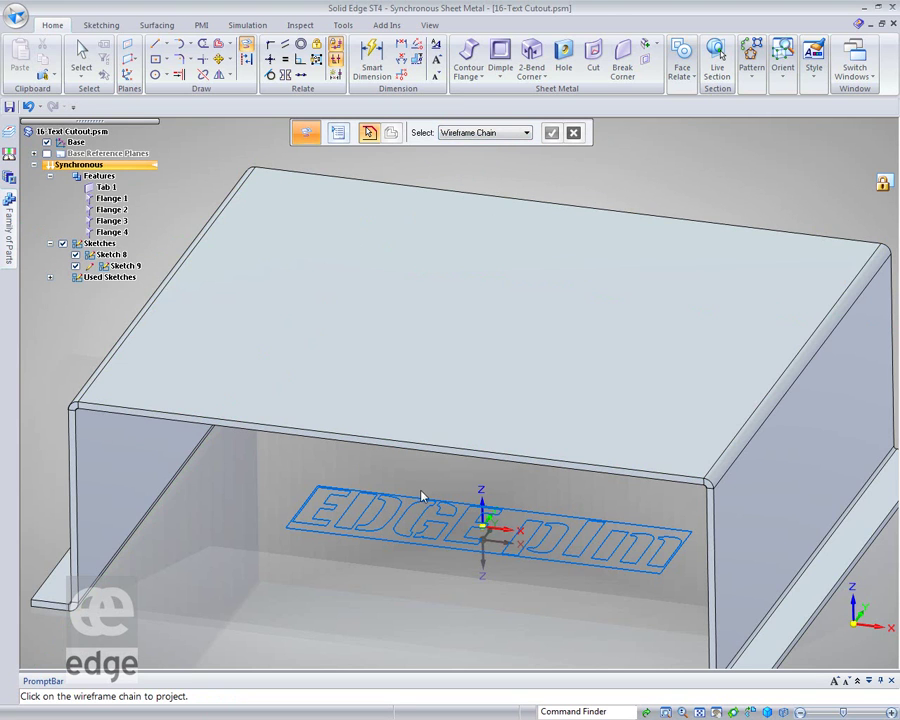
left_click(400, 517)
left_click(400, 517)
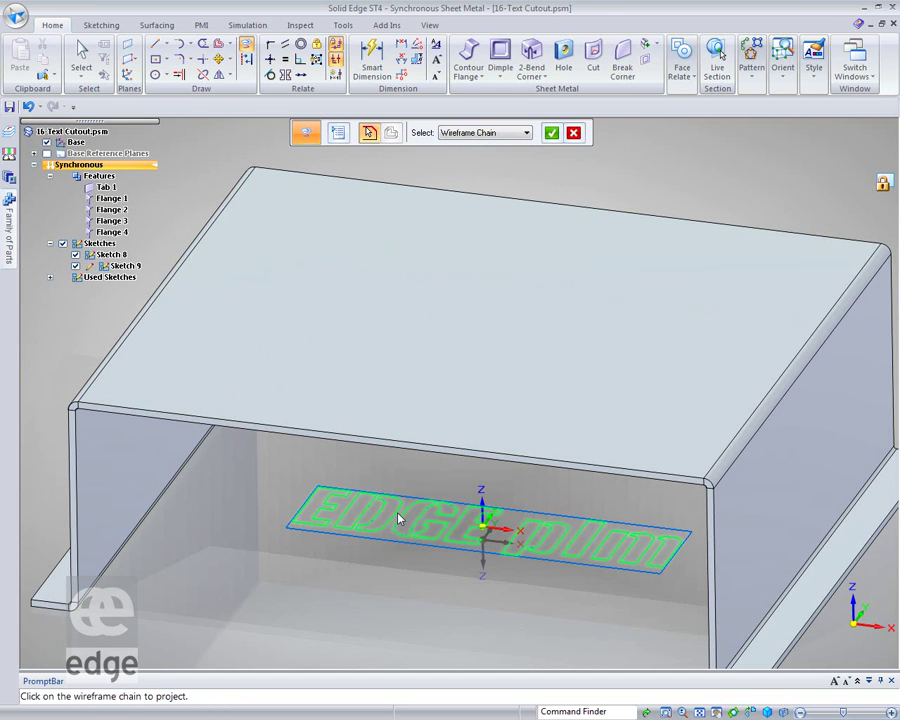
left_click(552, 134)
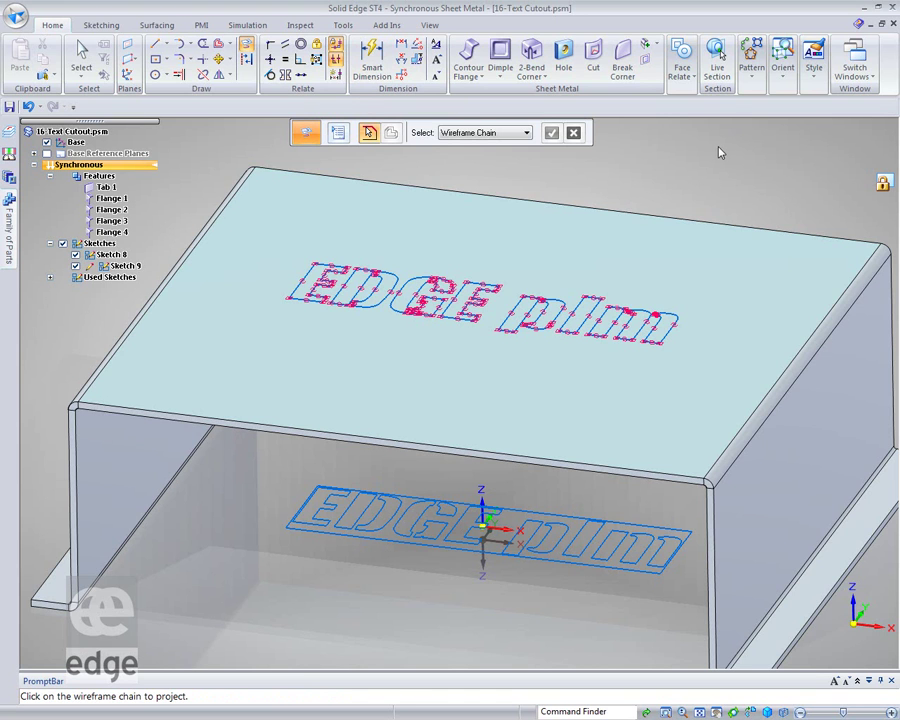
left_click(81, 62)
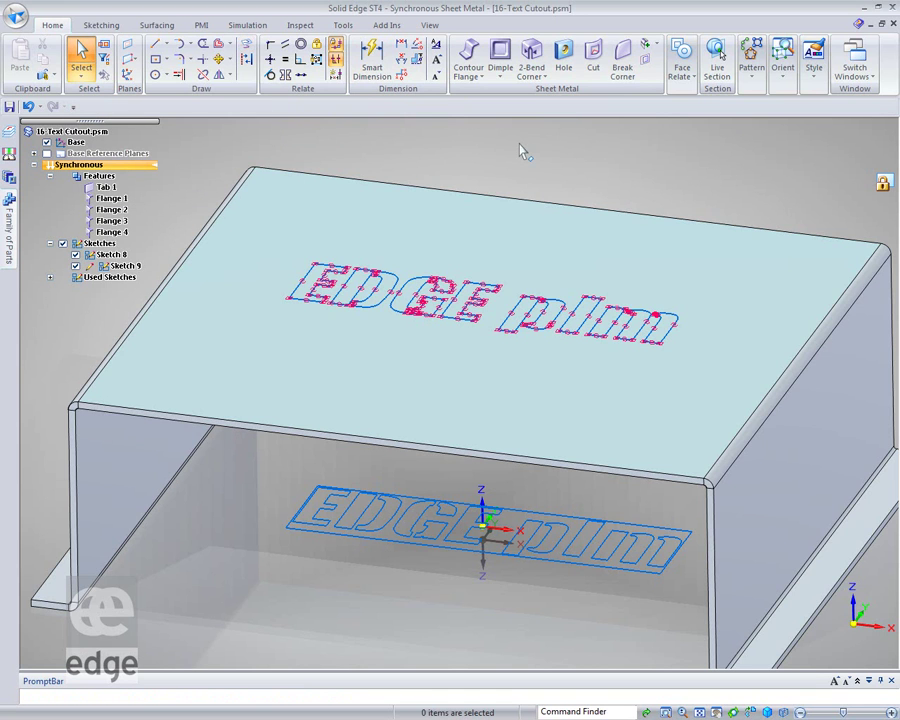
Step: Cut all projected letter regions downward through the top face of the sheet metal part, and hide Sketch 8
left_click(281, 225)
left_click_drag(411, 317, 697, 382)
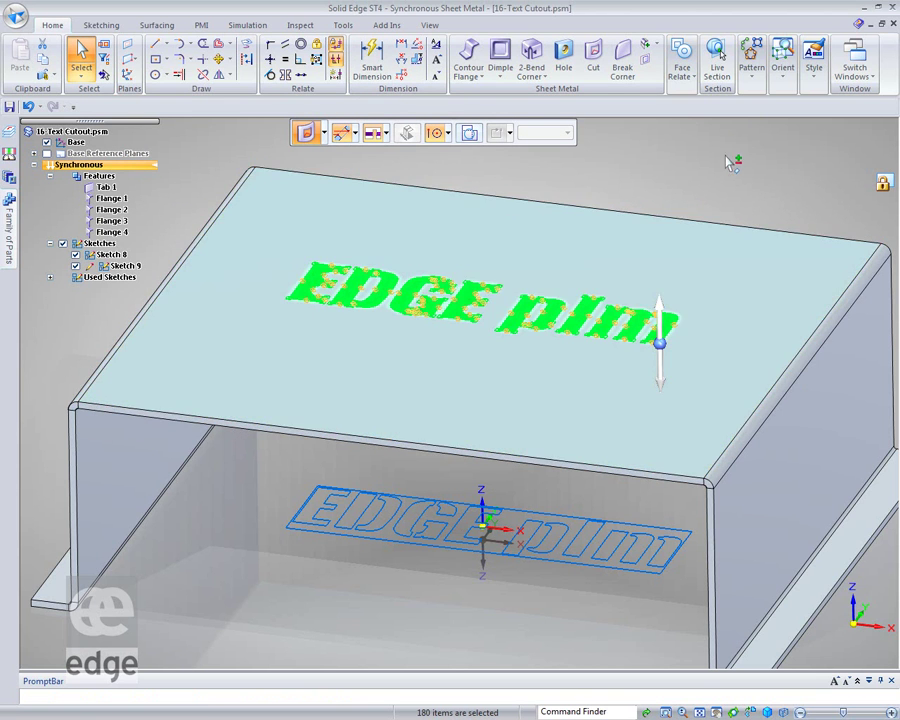
left_click(661, 381)
right_click(665, 498)
left_click(665, 500)
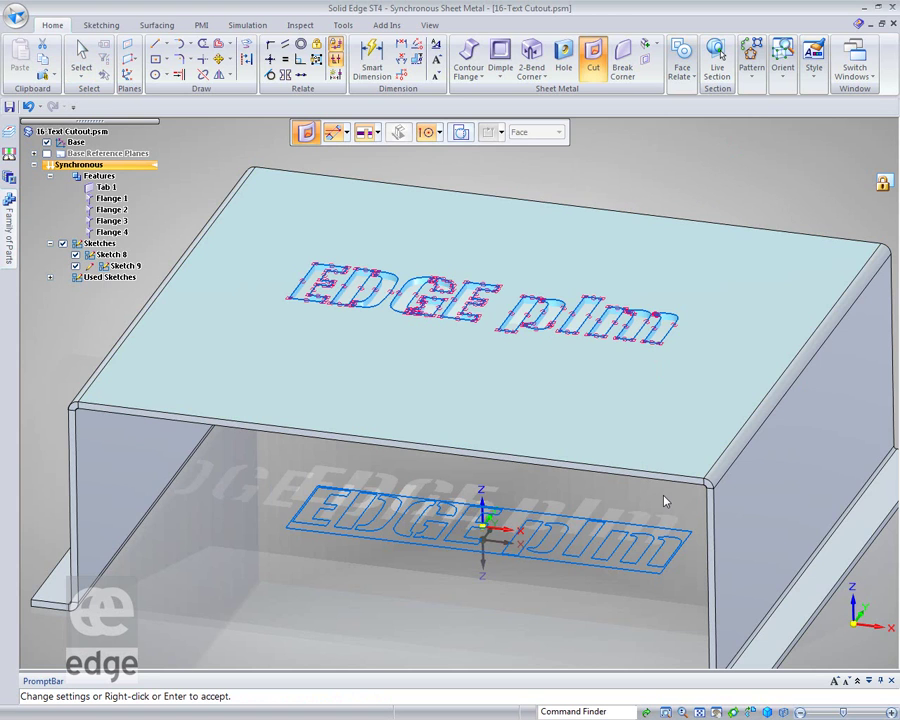
right_click(663, 496)
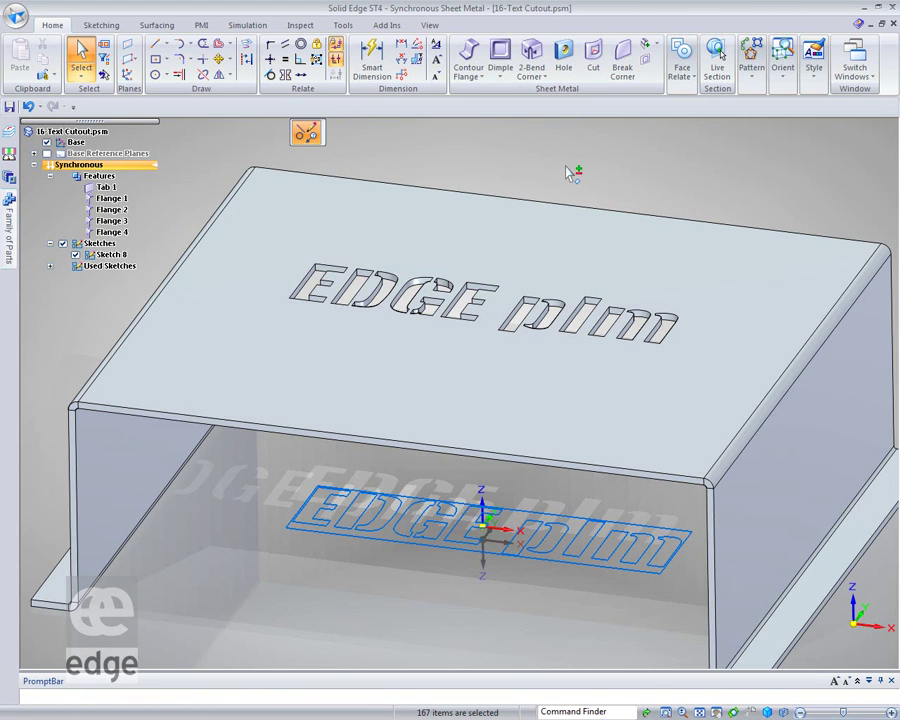
middle_click_drag(570, 175, 738, 137)
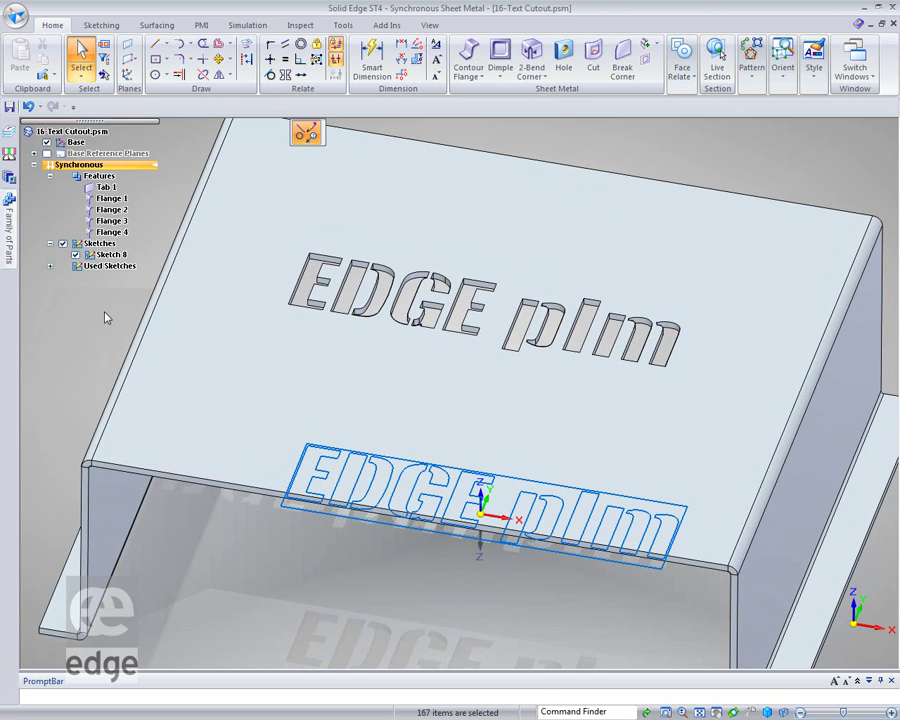
left_click(75, 254)
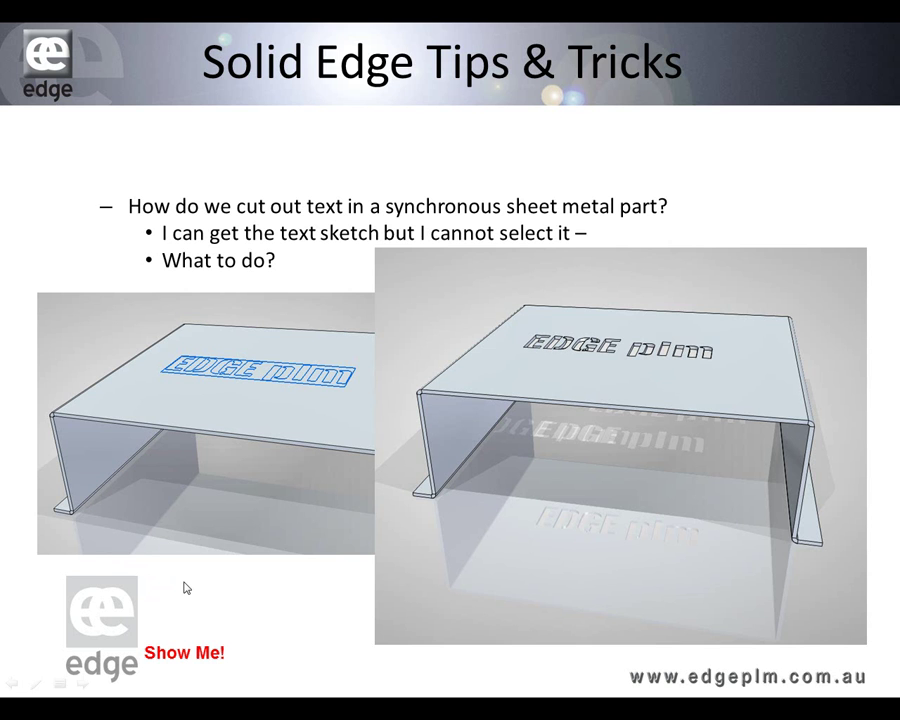
left_click(185, 588)
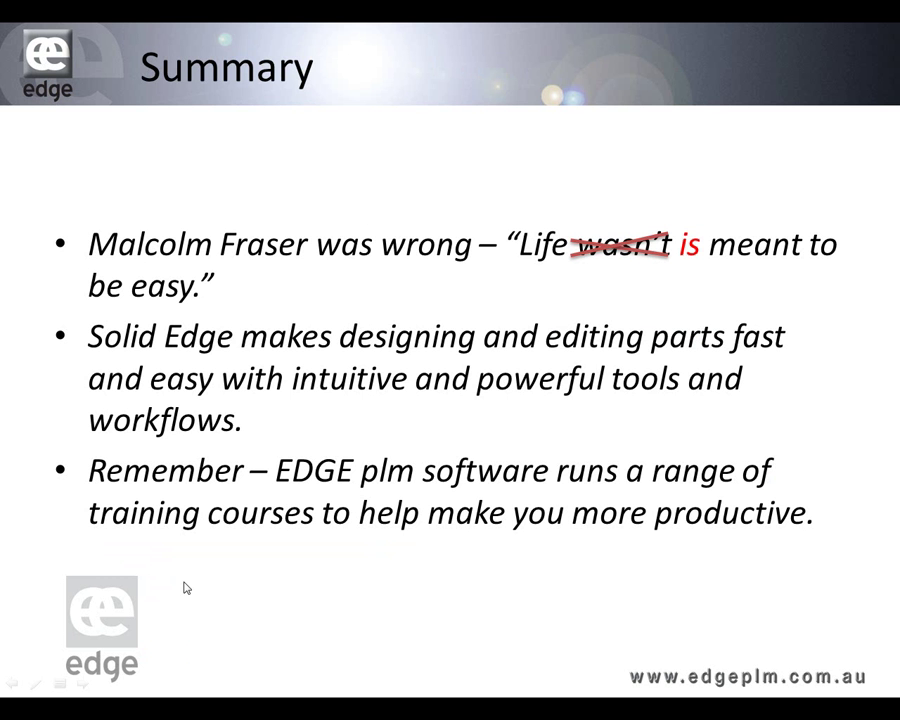
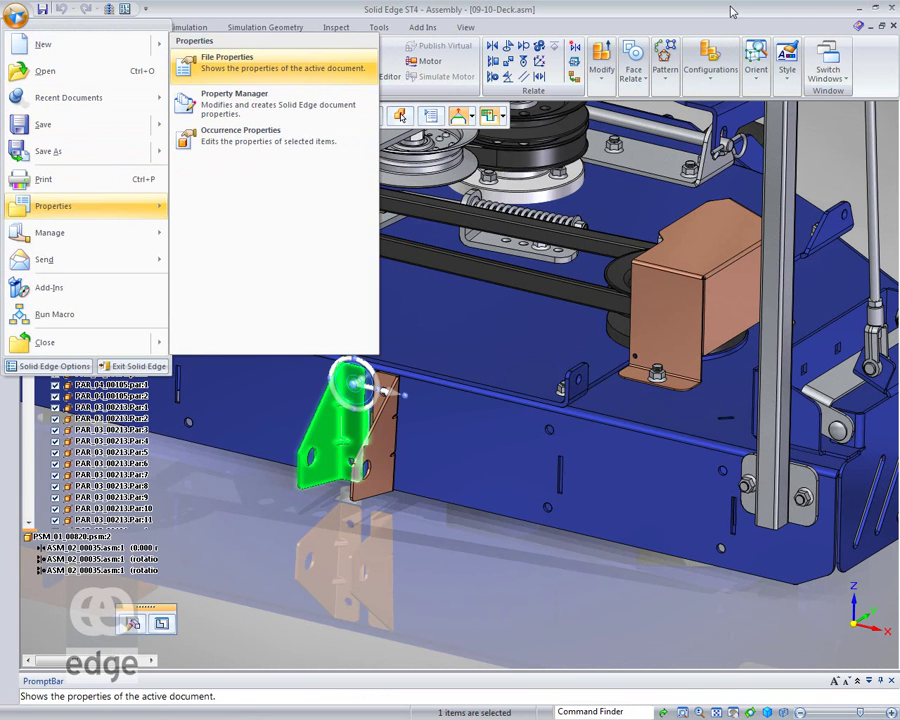
left_click(731, 12)
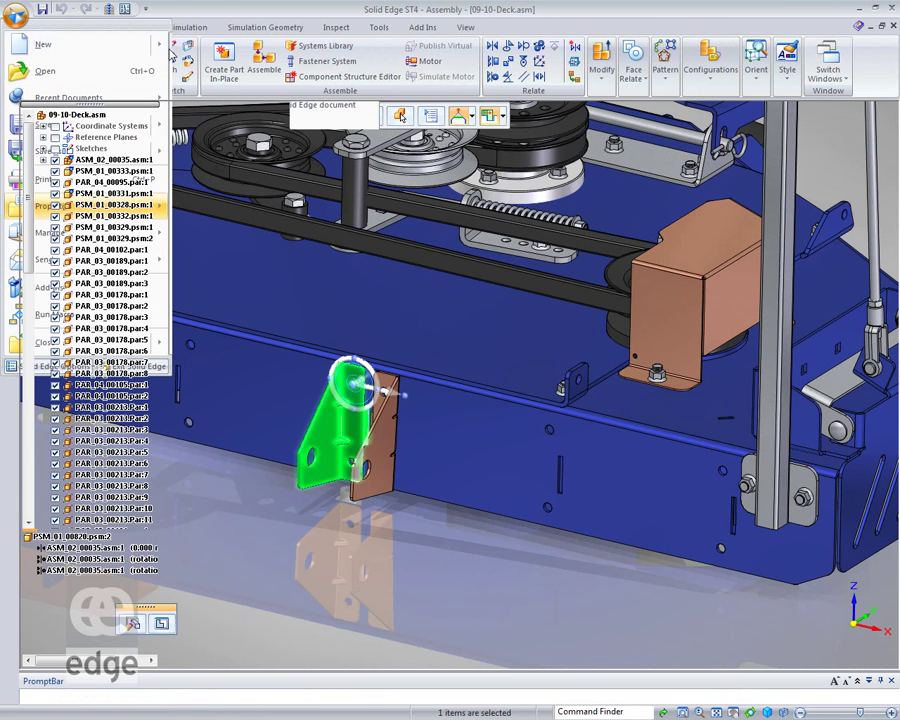
double_click(230, 14)
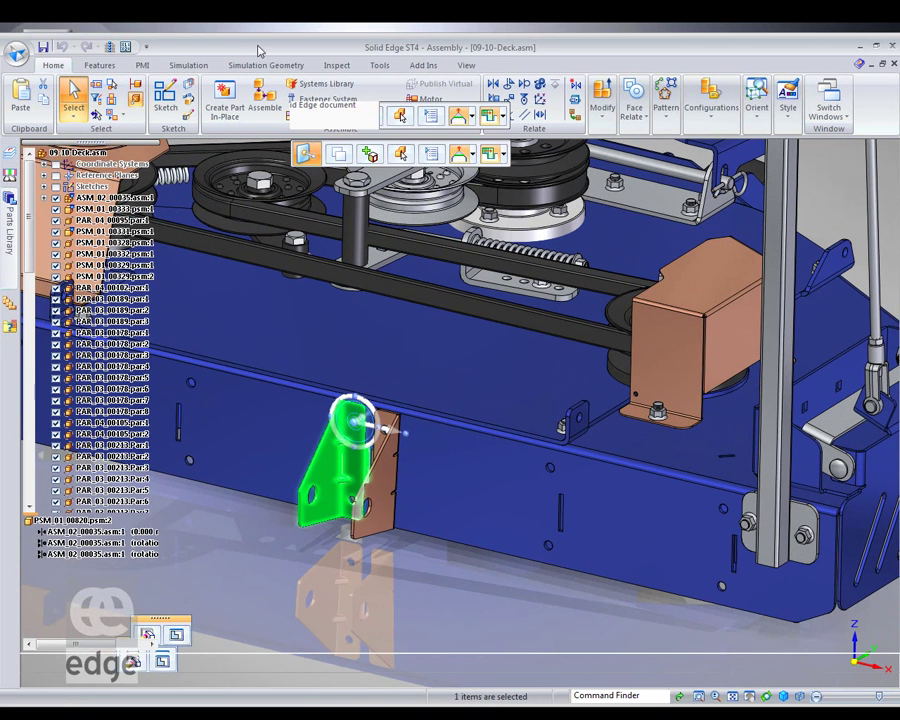
double_click(247, 50)
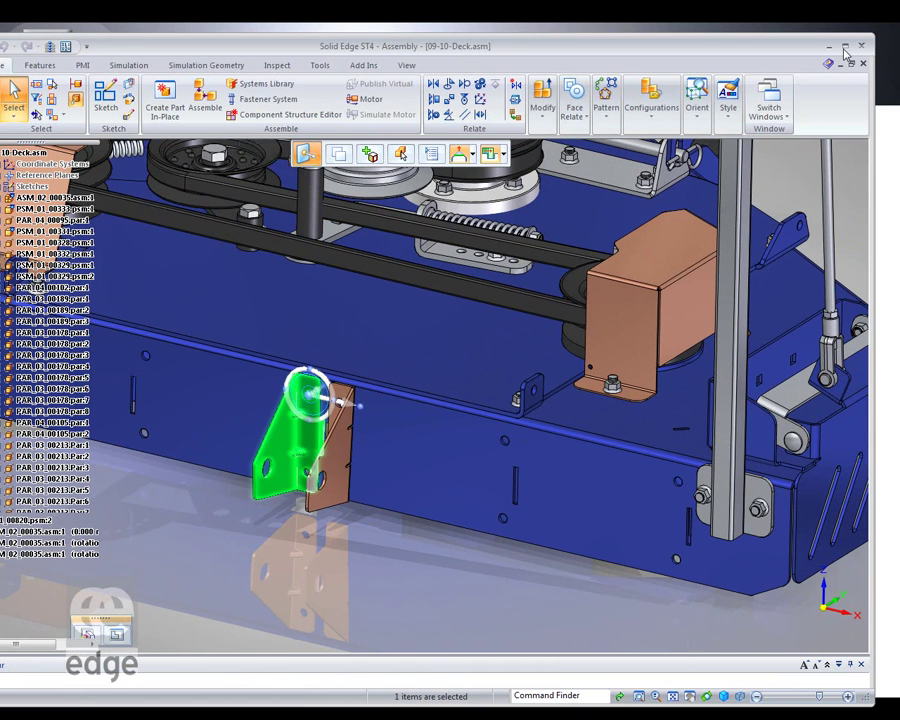
left_click(845, 50)
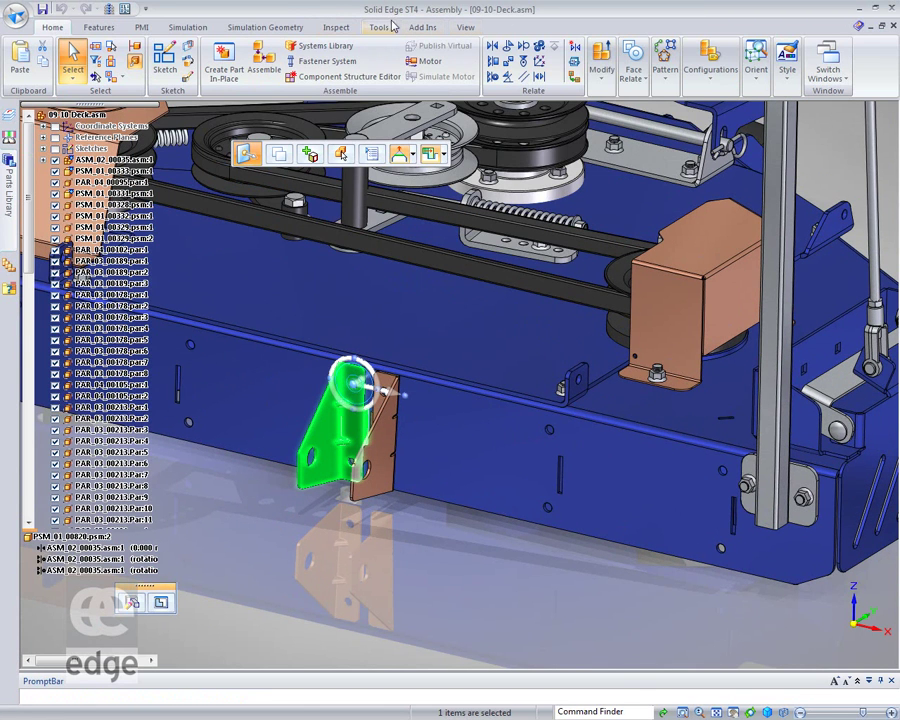
Step: Update the physical properties of all documents in 09-10-Deck.asm, accepting Aluminum, 6061-T6 and 0.99 accuracy as defaults where density is unassigned
left_click(340, 28)
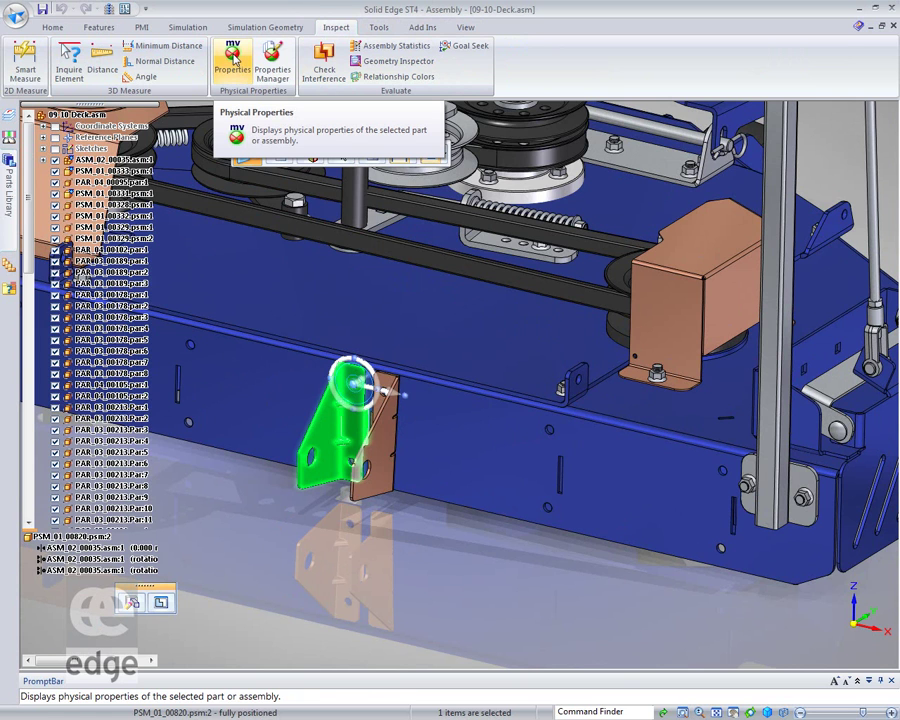
left_click(276, 58)
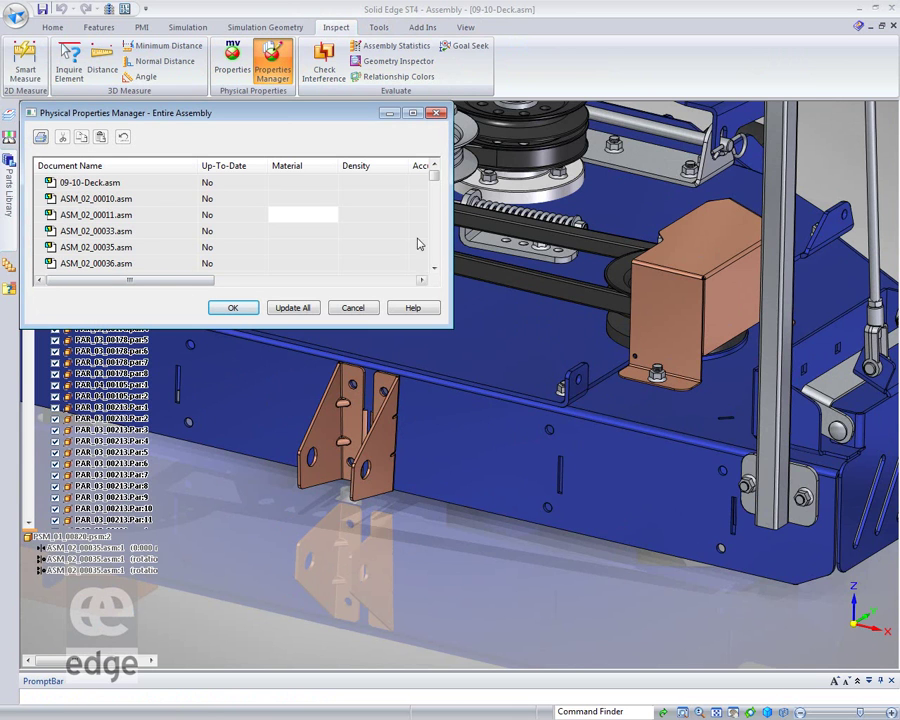
left_click_drag(435, 174, 438, 220)
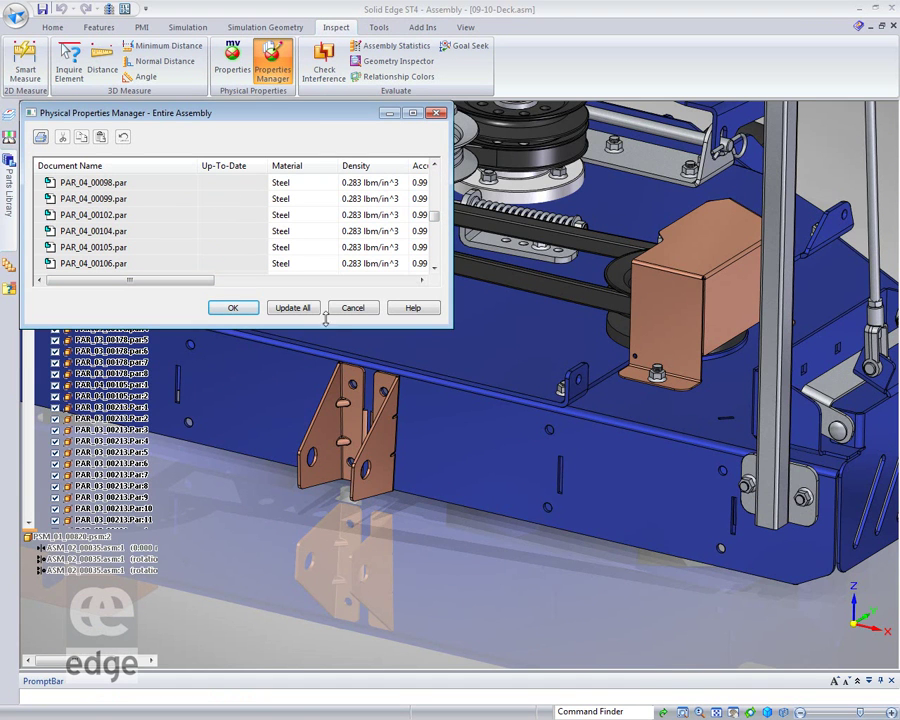
left_click(293, 308)
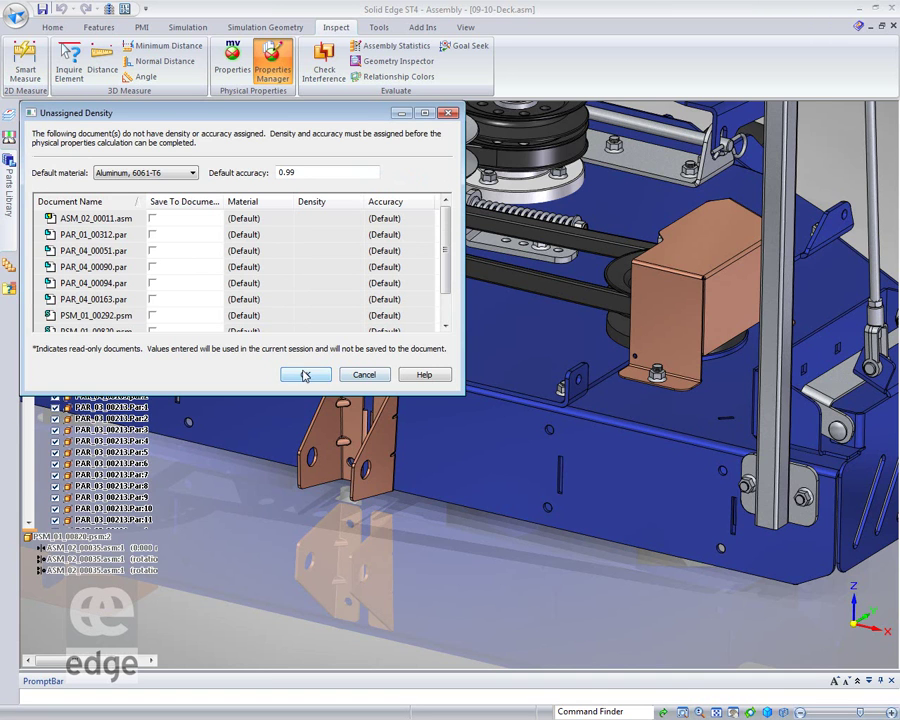
left_click(303, 374)
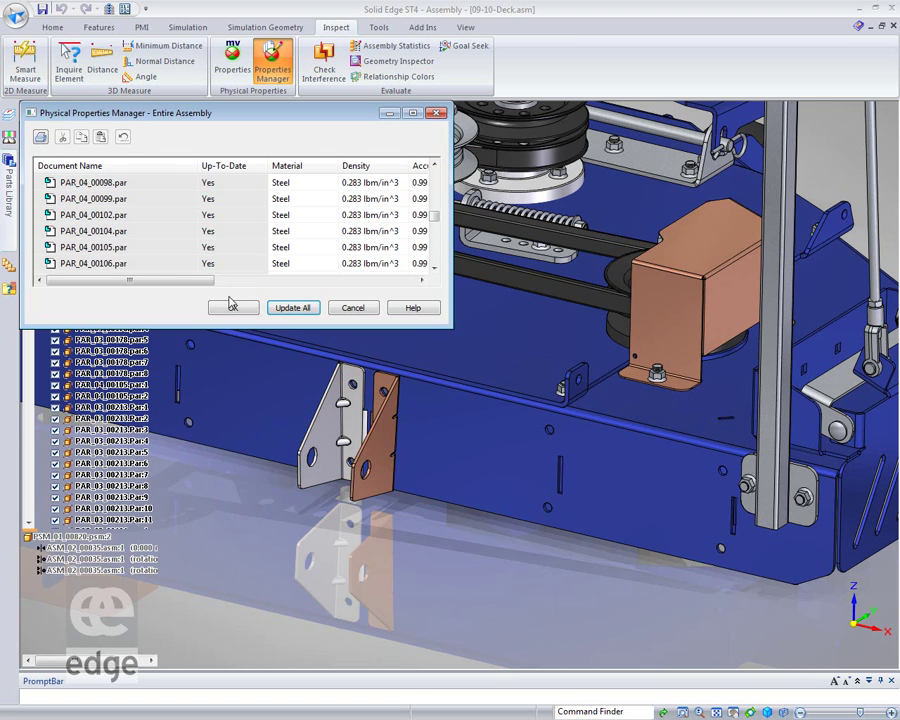
left_click(232, 309)
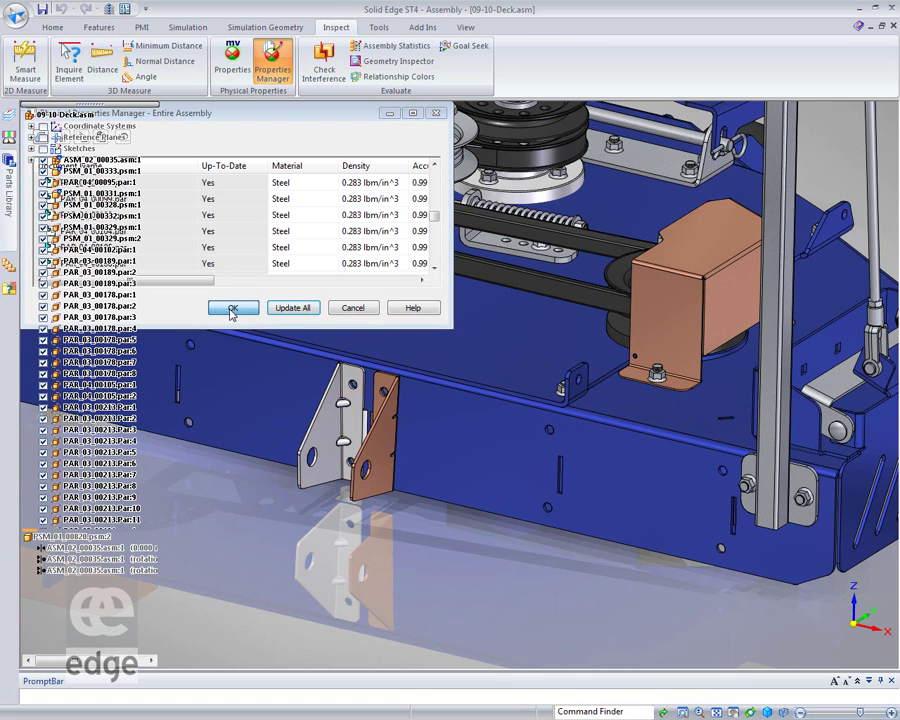
Step: Show the physical properties of the bracket PSM_01_00820.psm:2 on the front of the deck
left_click(350, 378)
left_click(232, 55)
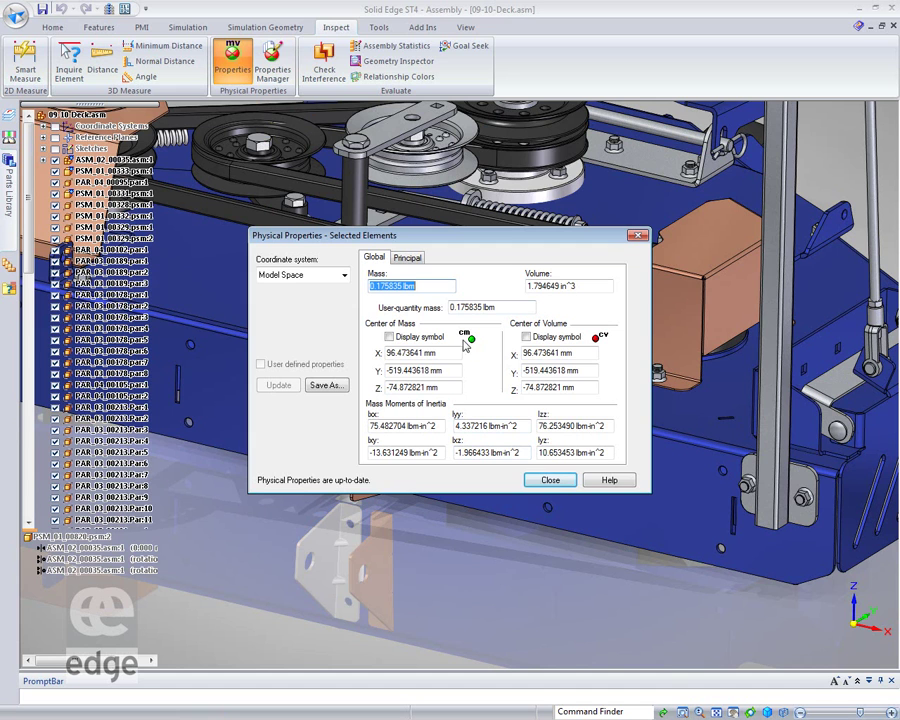
Step: Close the physical properties report and select the green-highlighted bracket on the front of the deck
left_click(637, 235)
left_click(335, 430)
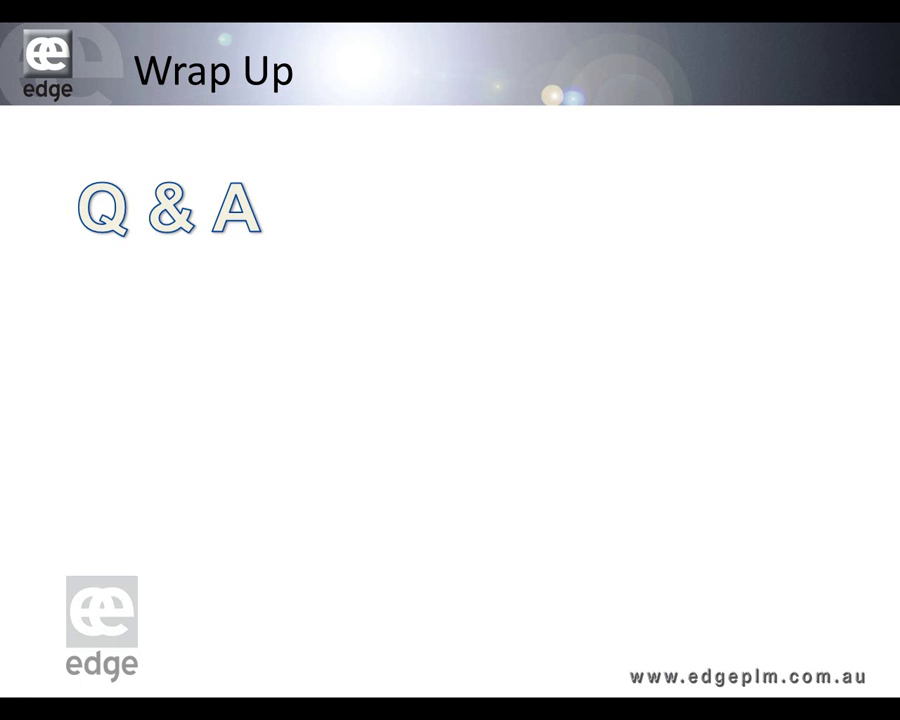
left_click(362, 507)
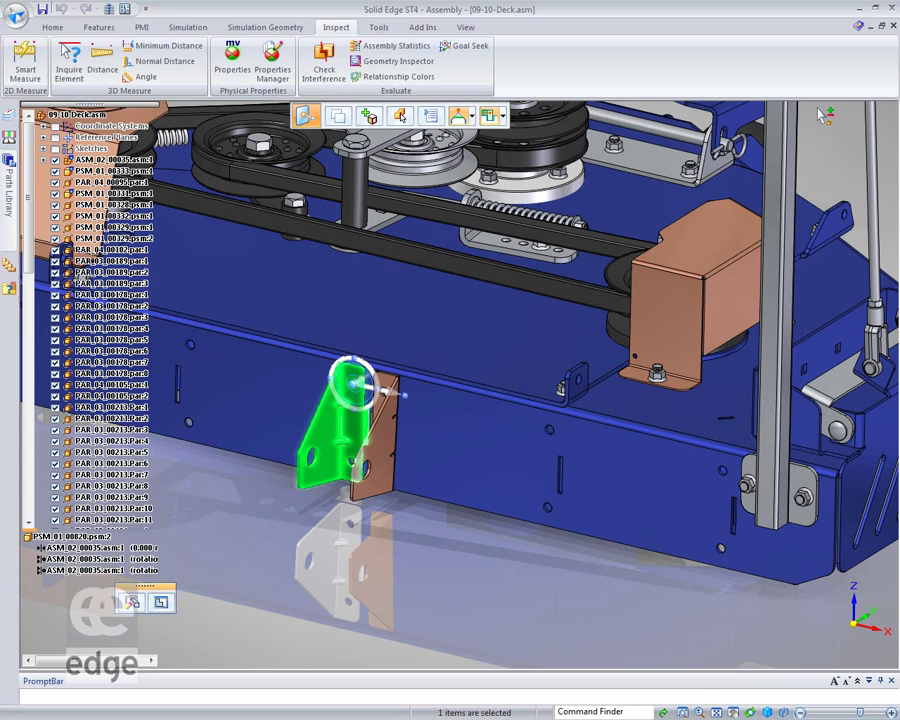
Step: Switch from the deck assembly to the open 16-Text Cutout sheet metal document
left_click(466, 28)
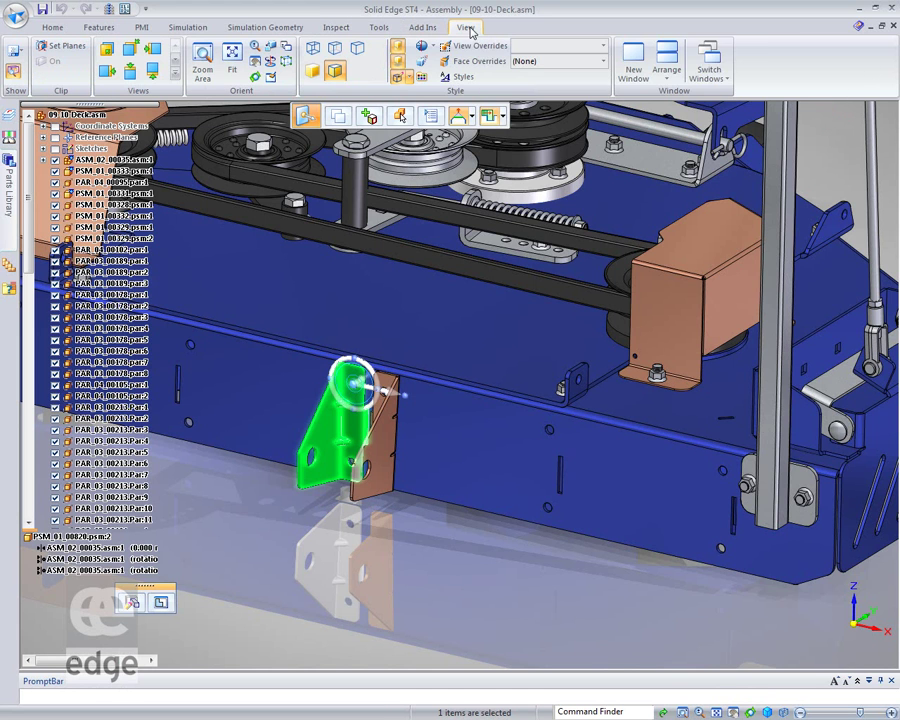
left_click(709, 66)
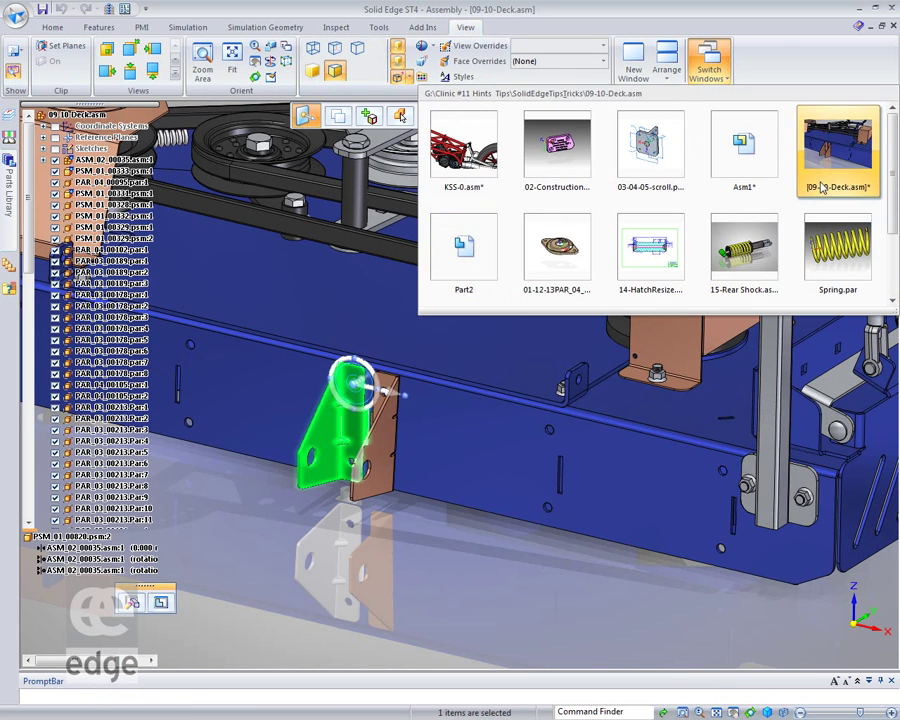
scroll(830, 245, "down", 1)
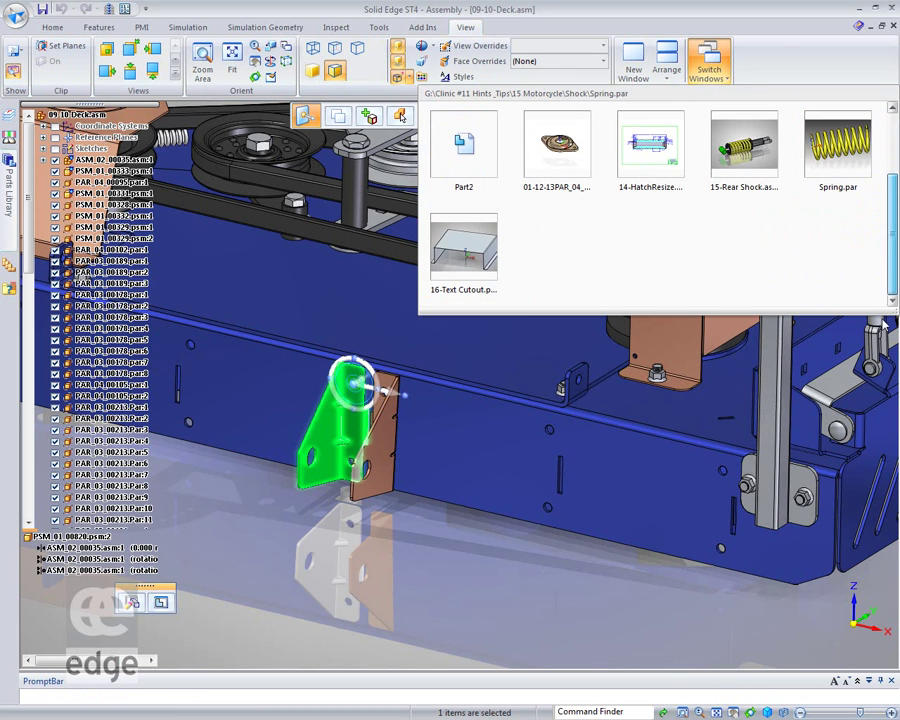
left_click(465, 252)
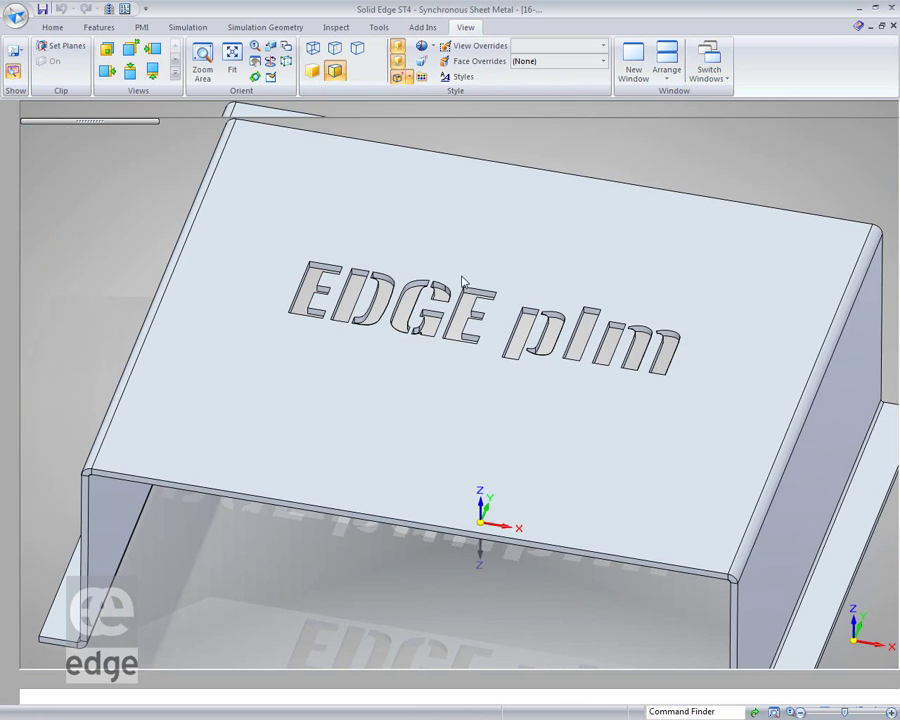